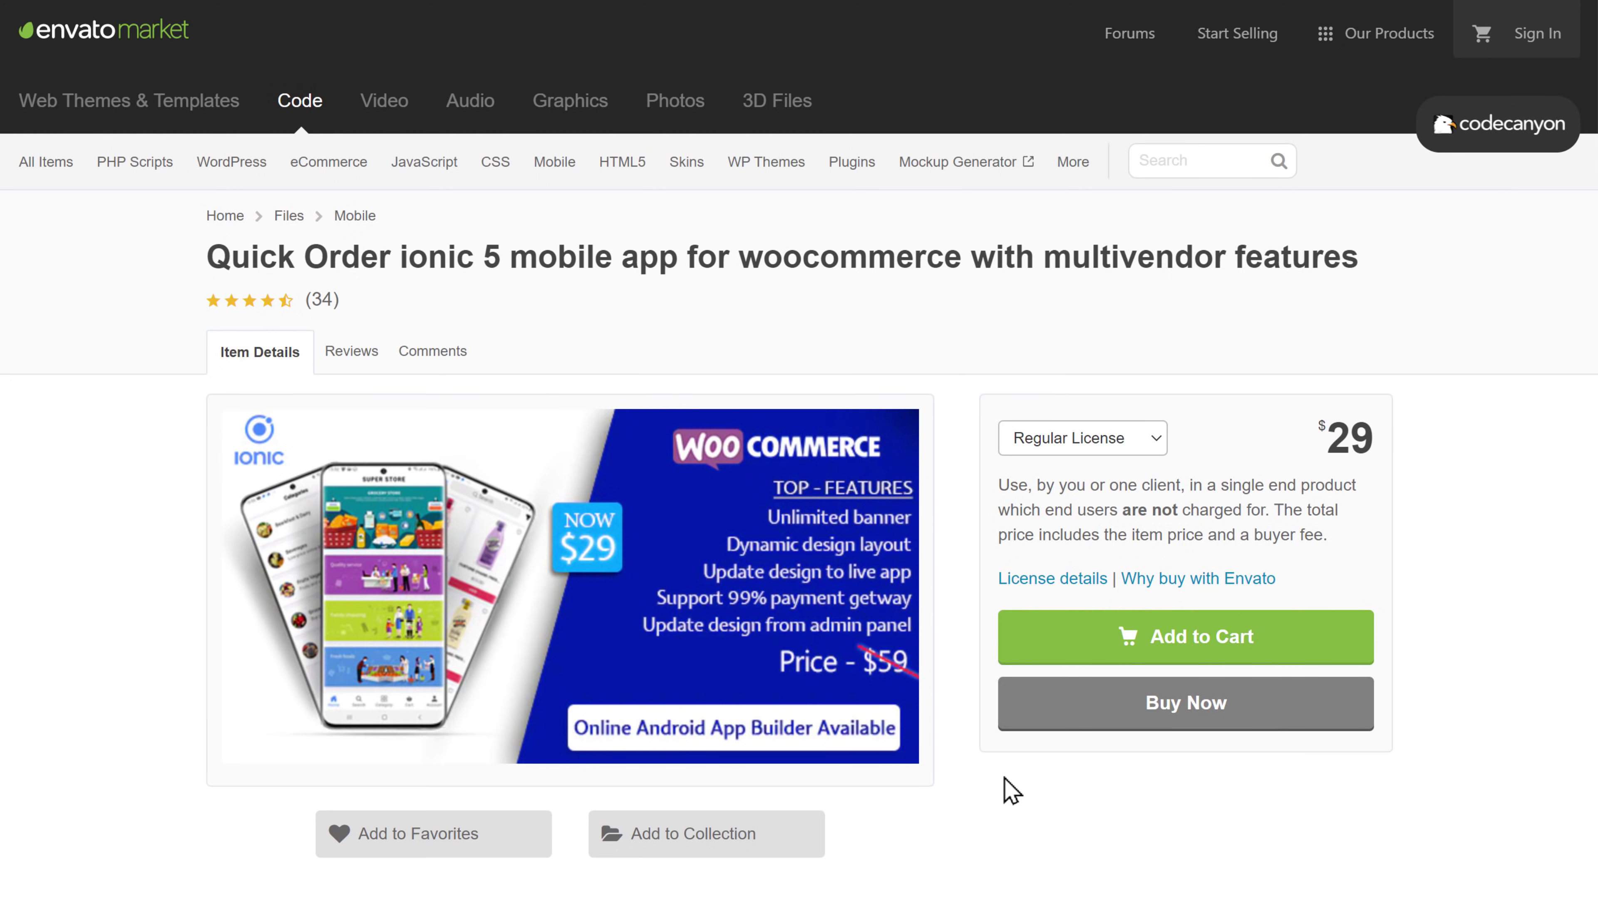
Start the Buy Now purchase and fill the Create Account form with the buyer's name and e-mail
click(1178, 730)
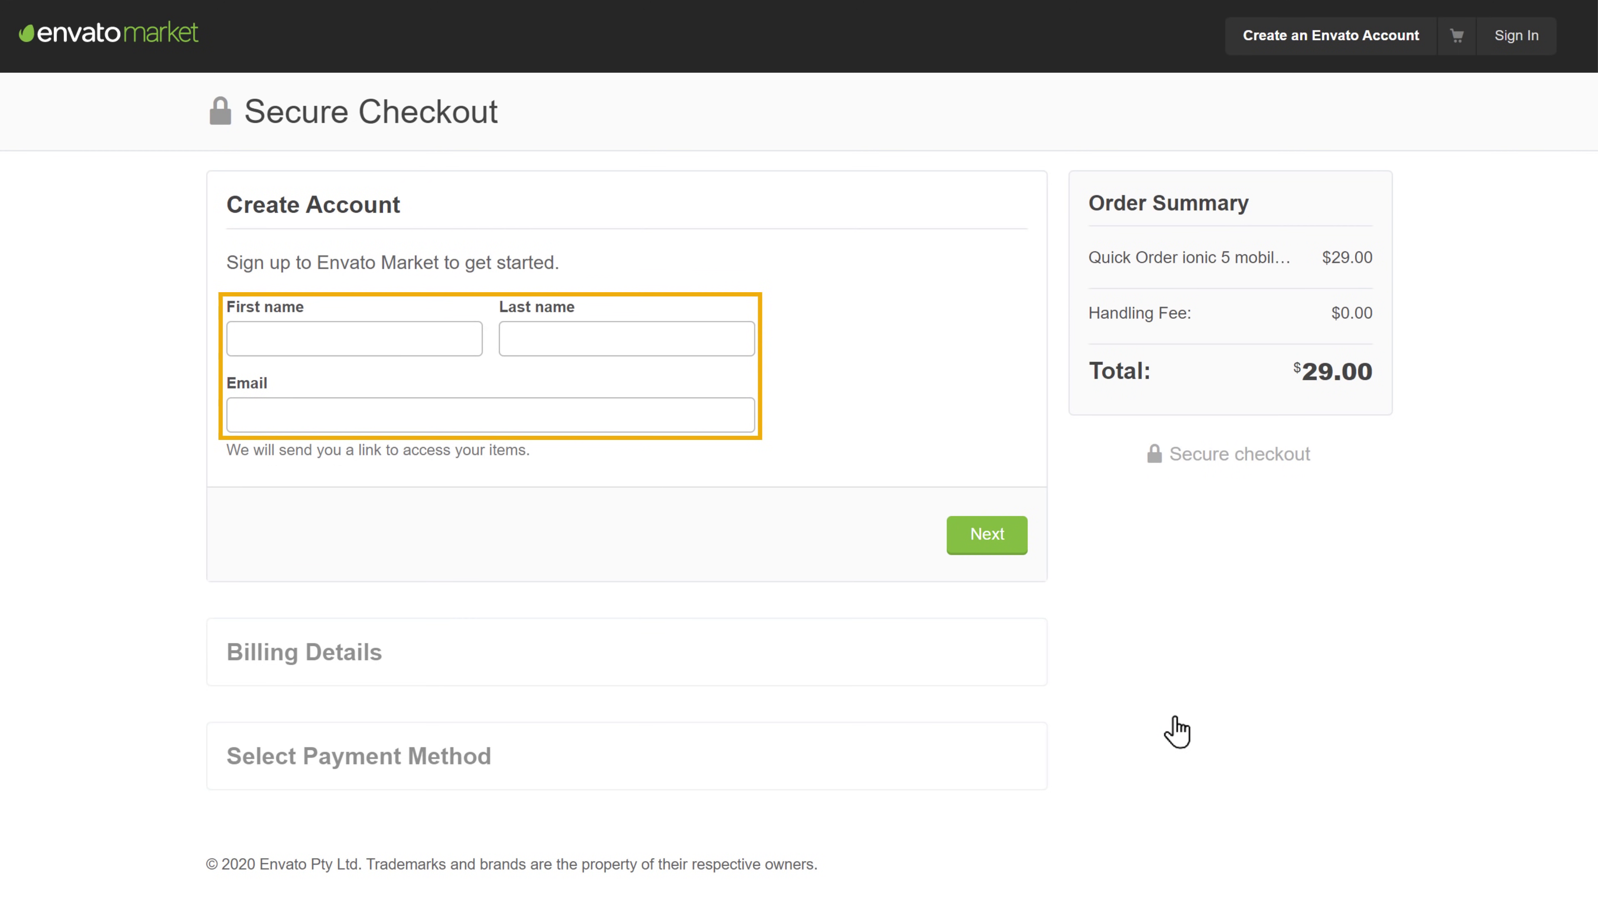
click(291, 333)
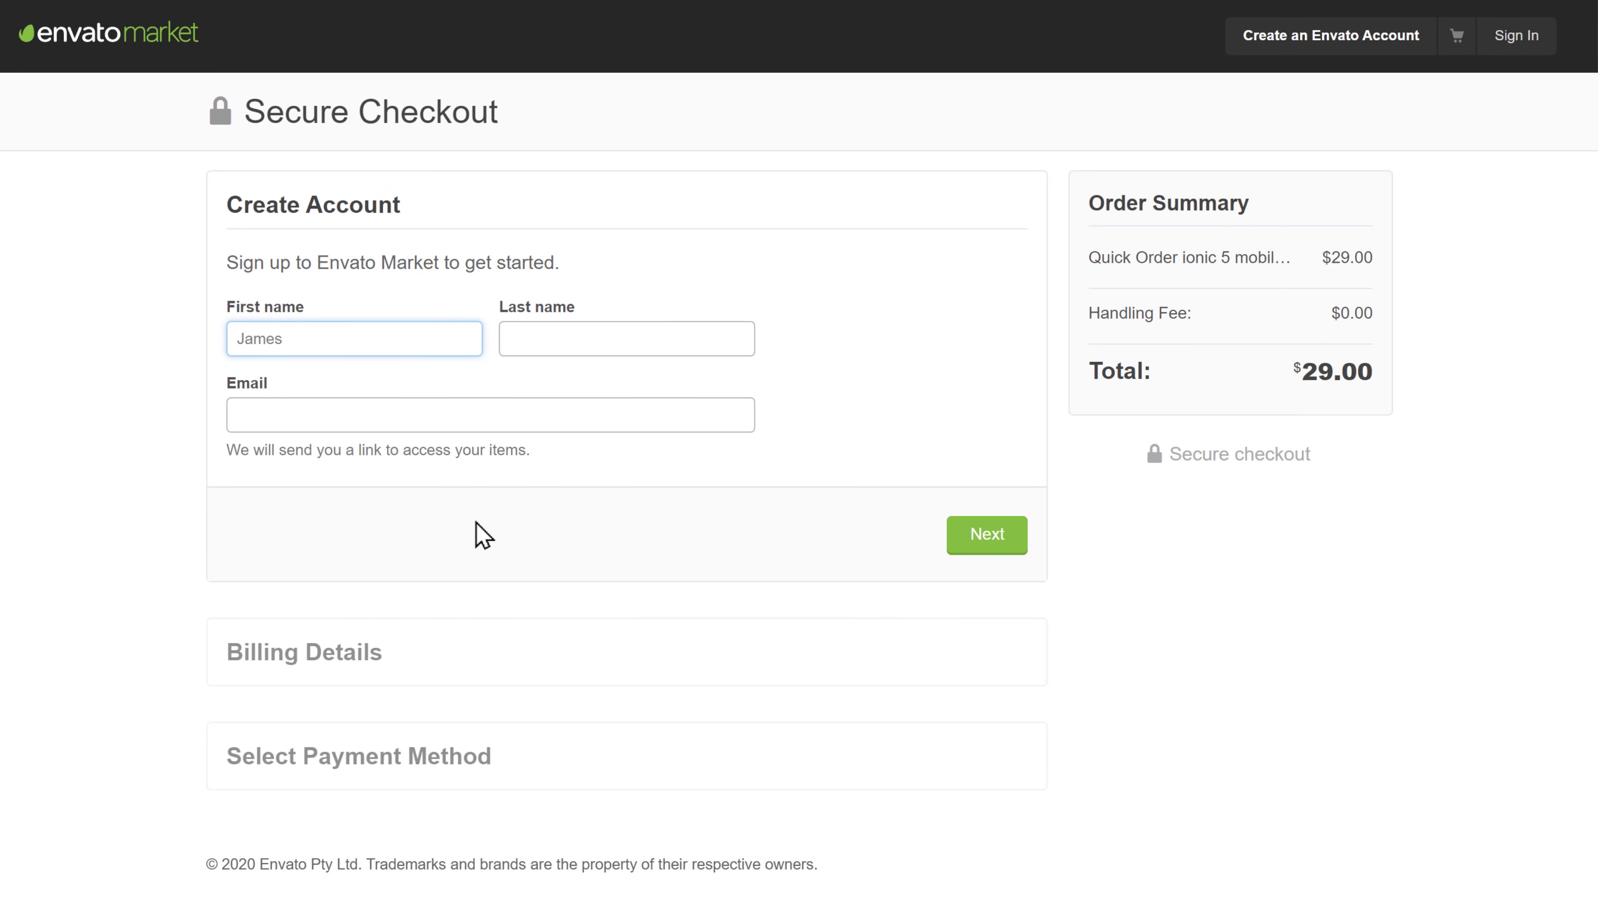
key(Tab)
text(Allen)
key(Tab)
text(j)
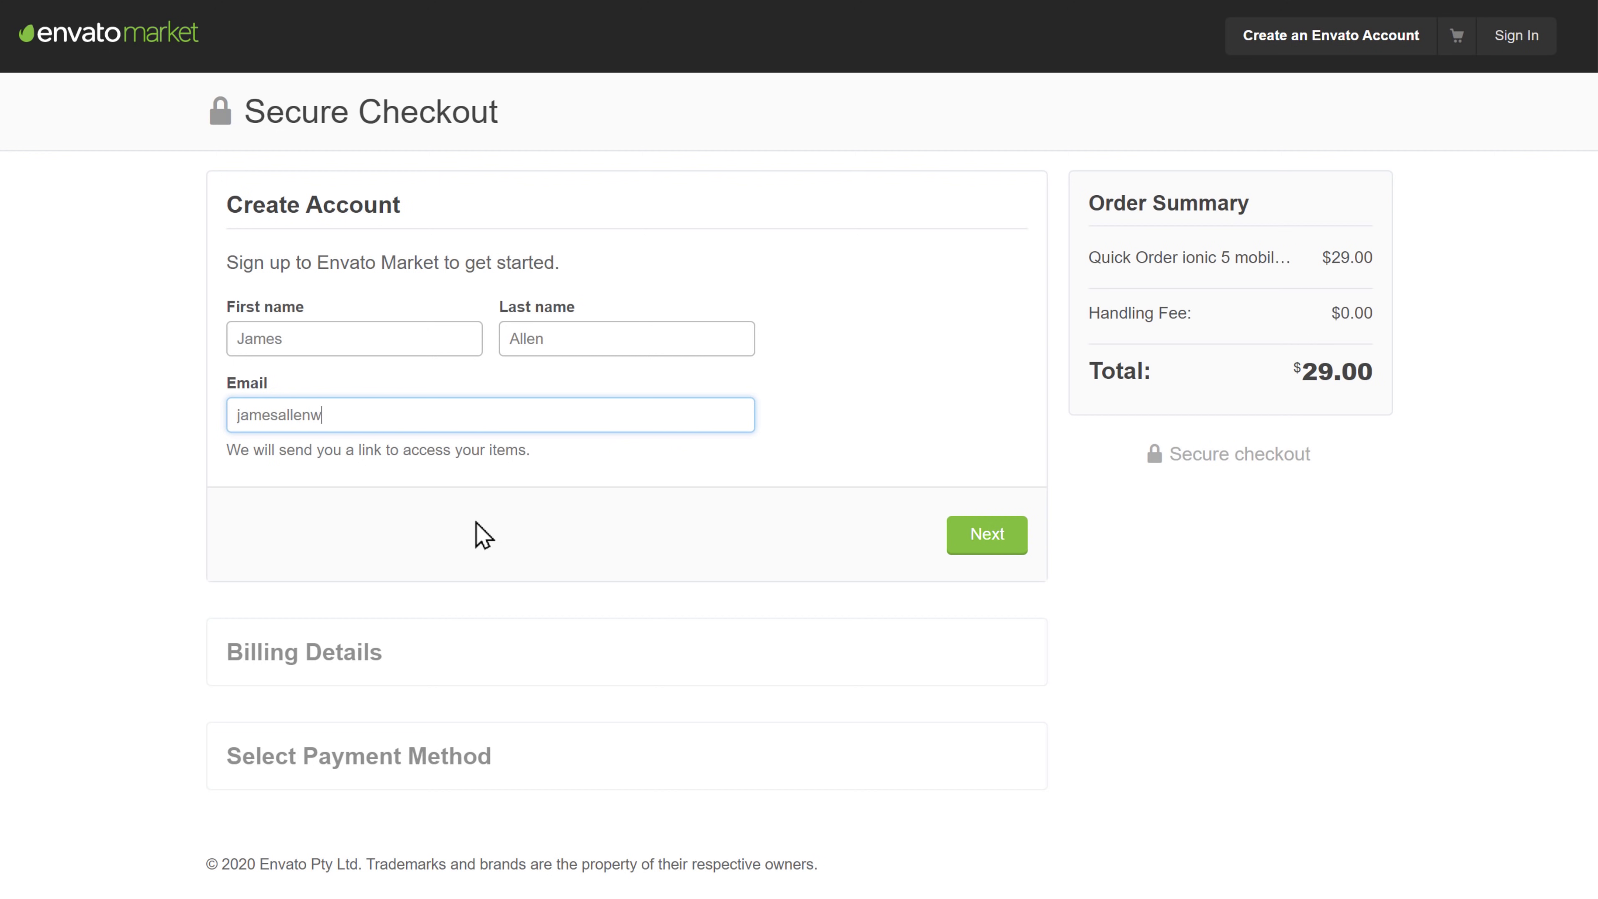
click(475, 522)
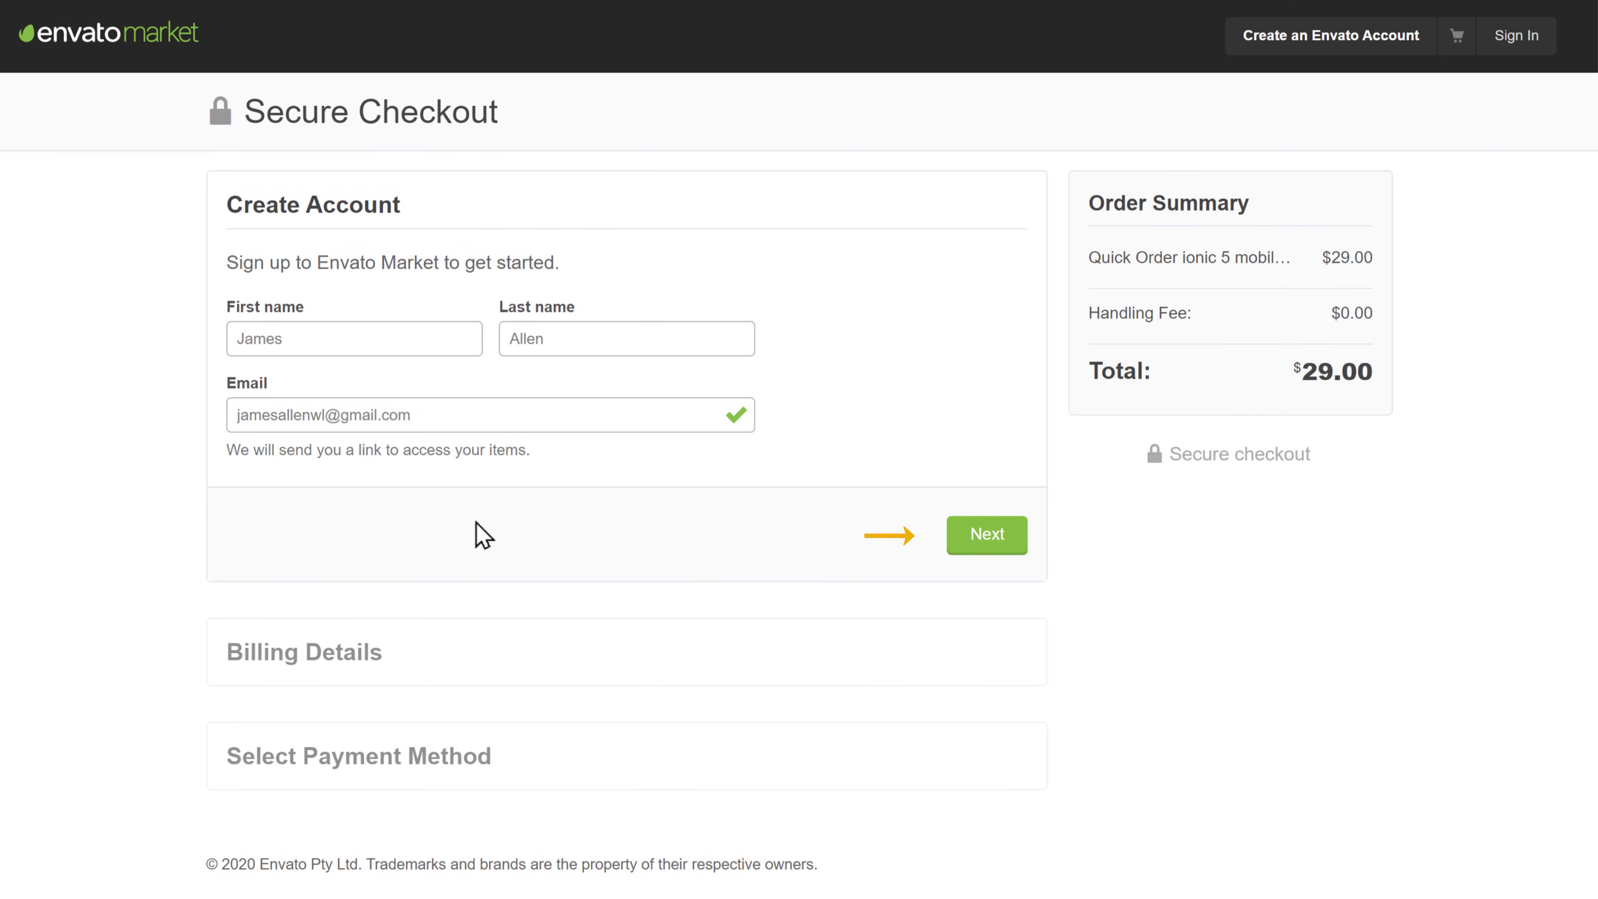
click(981, 543)
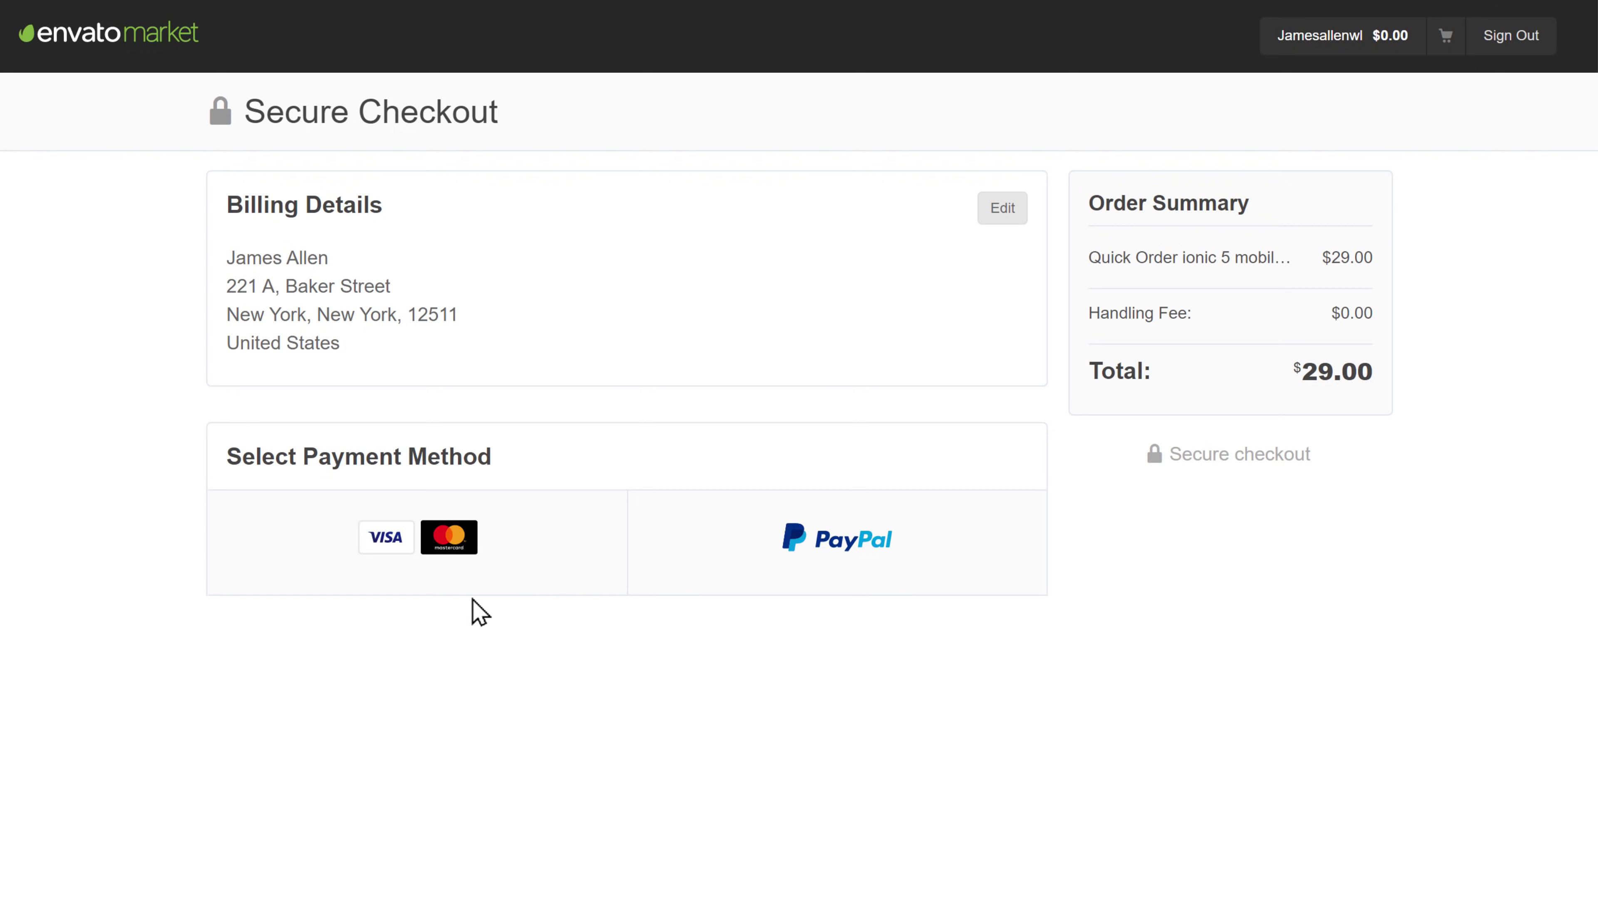
Pay the $31.00 order by card, entering card number, expiry date and security code
click(412, 571)
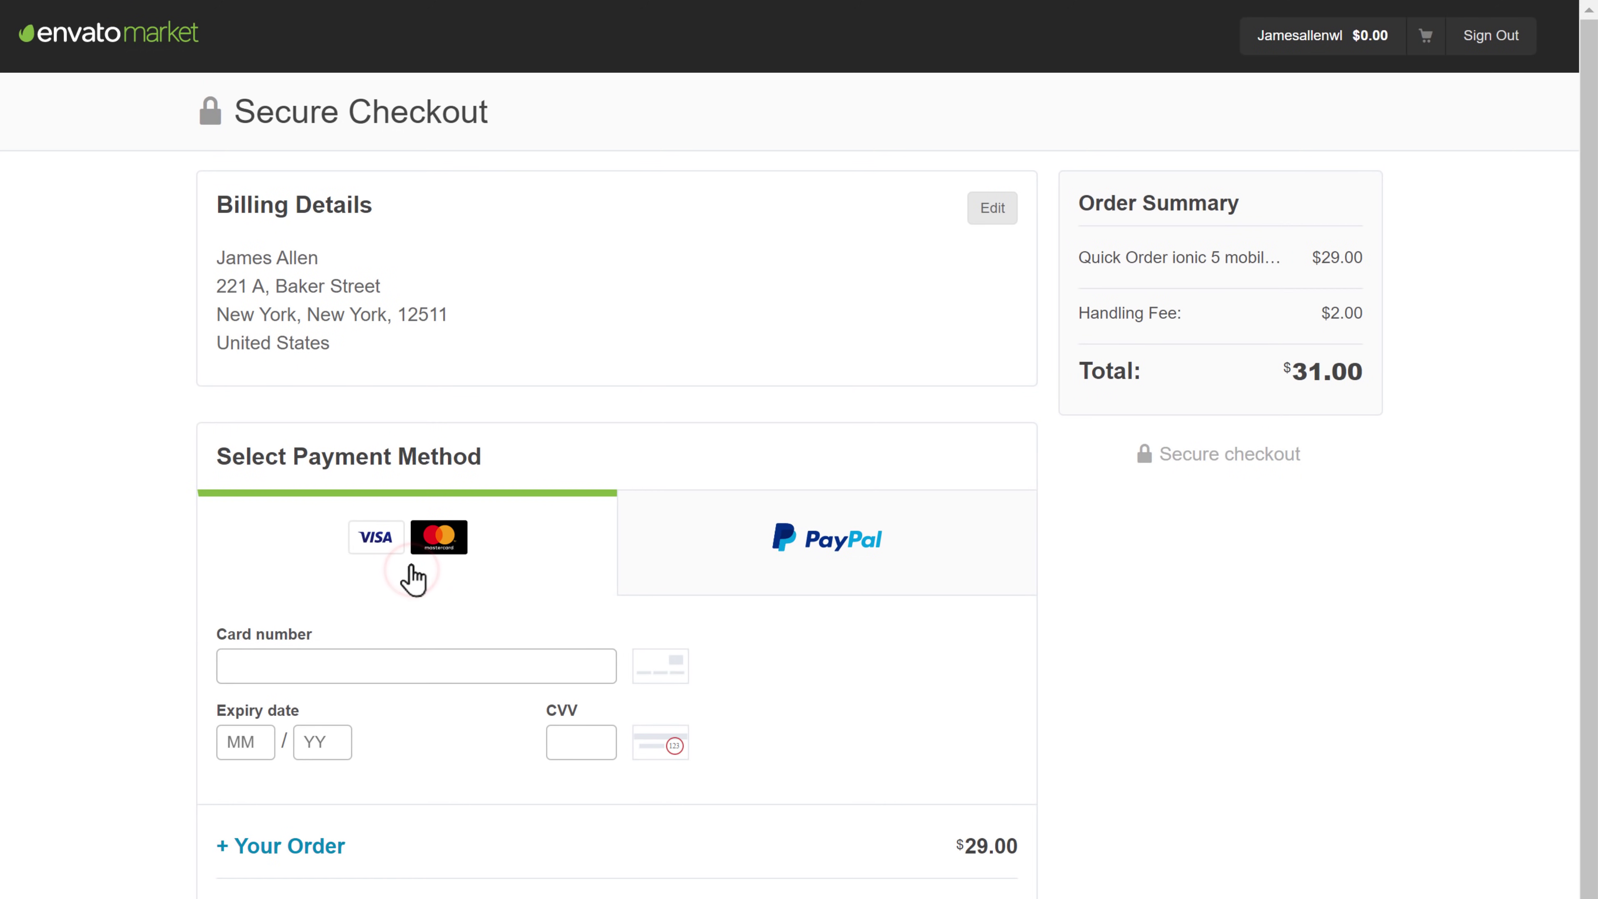
scroll(403, 567, down, 4)
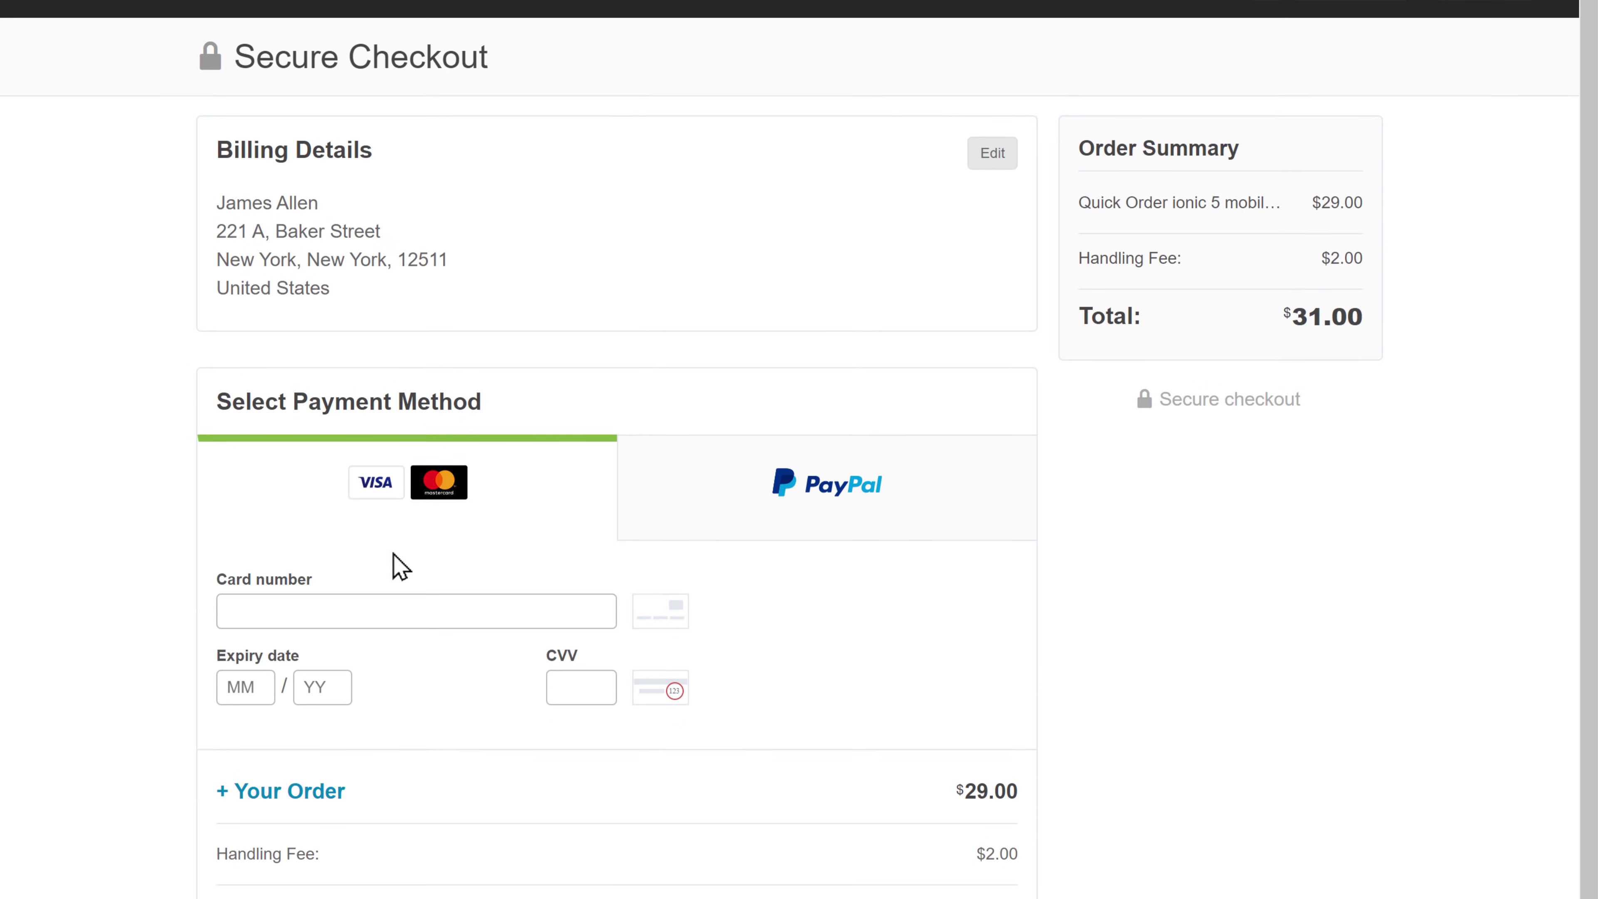
click(360, 419)
text(55)
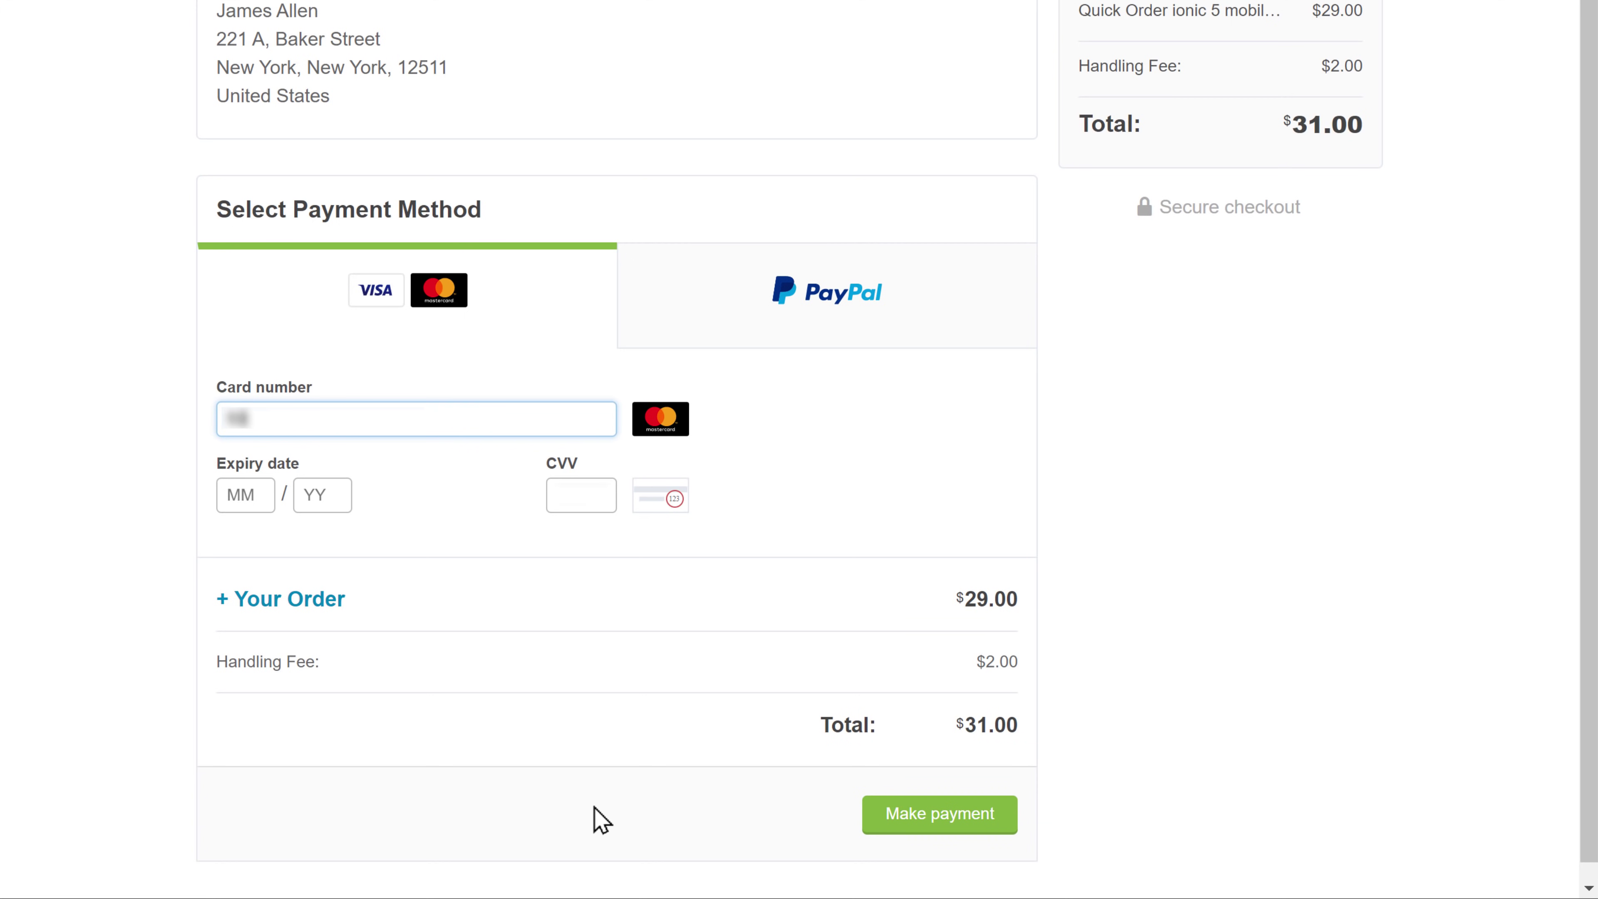
text(•)
key(Tab)
text(••)
key(Tab)
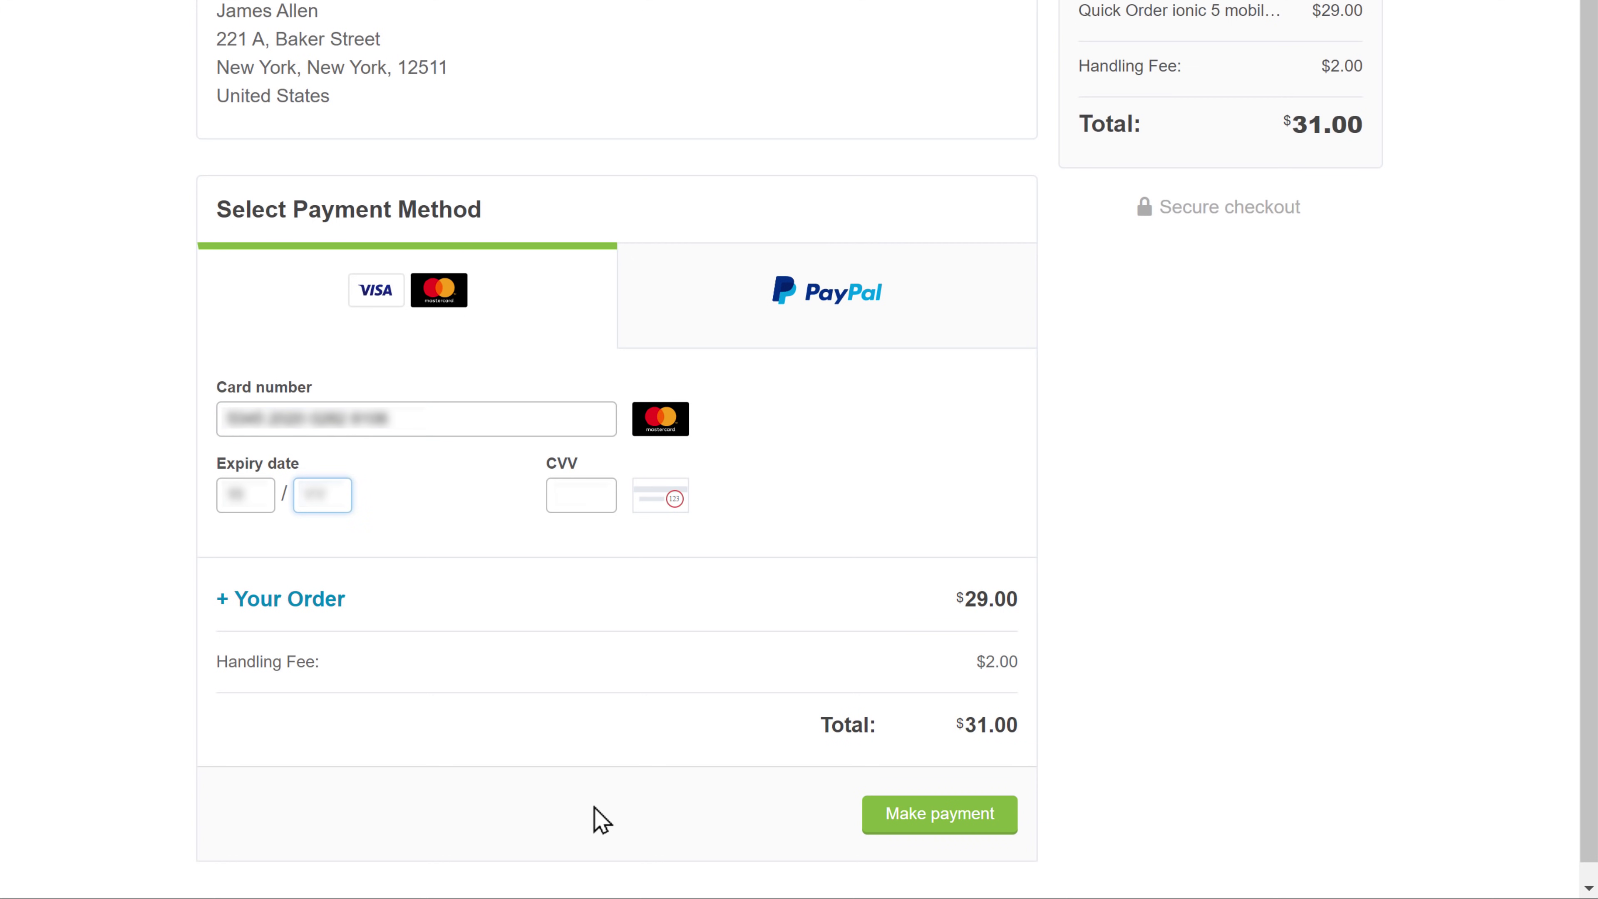
text(••)
key(Tab)
text(•••)
key(Tab)
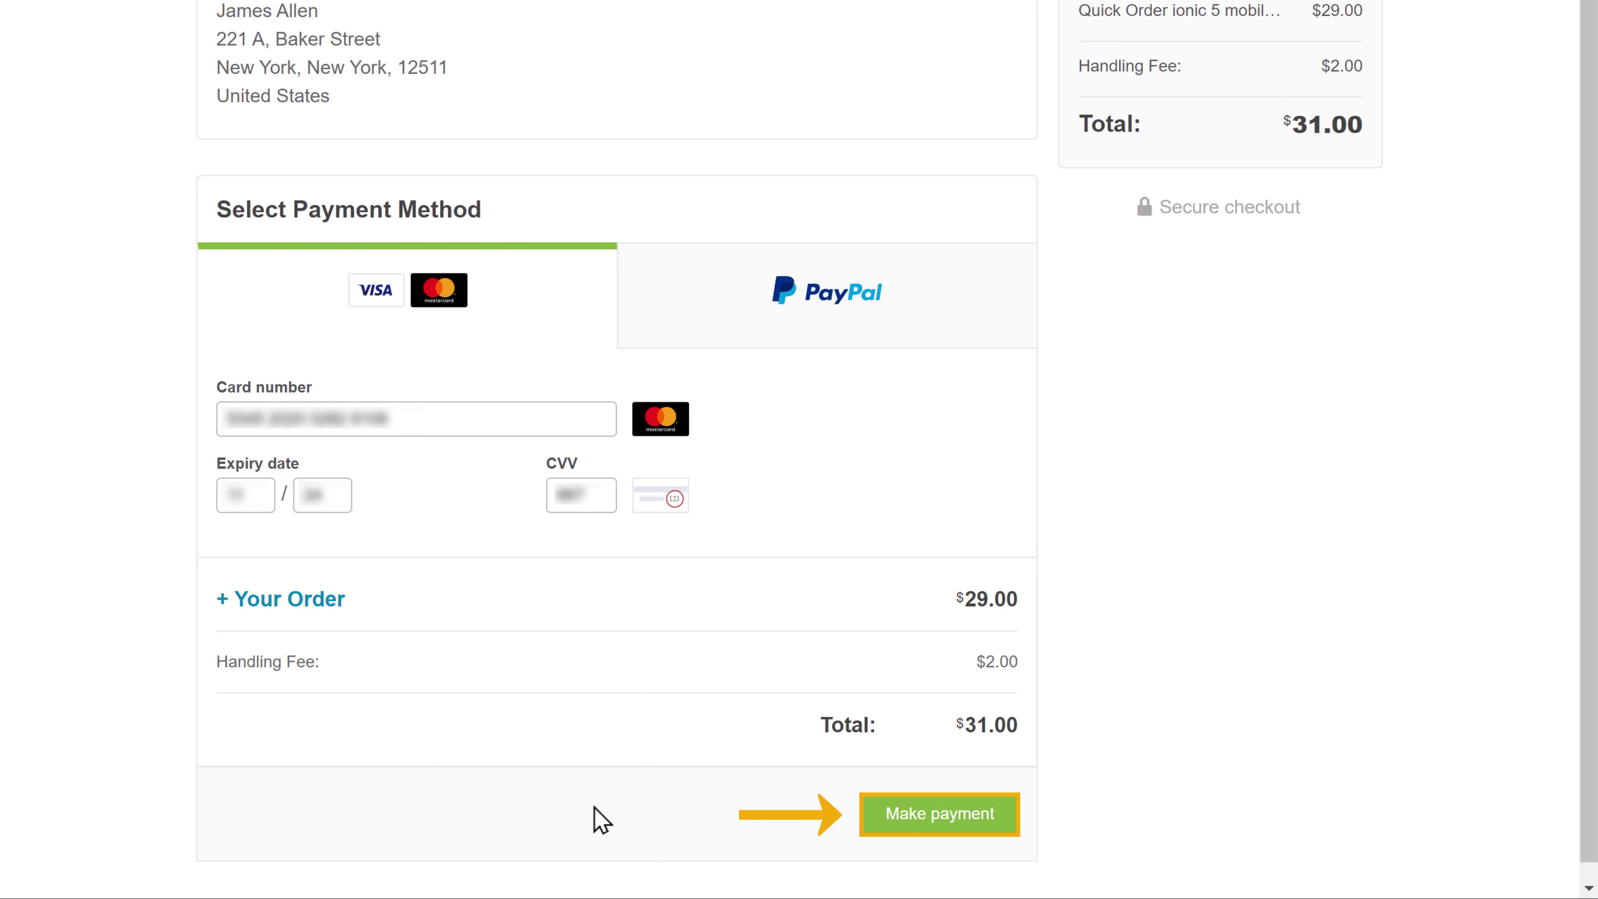
click(931, 830)
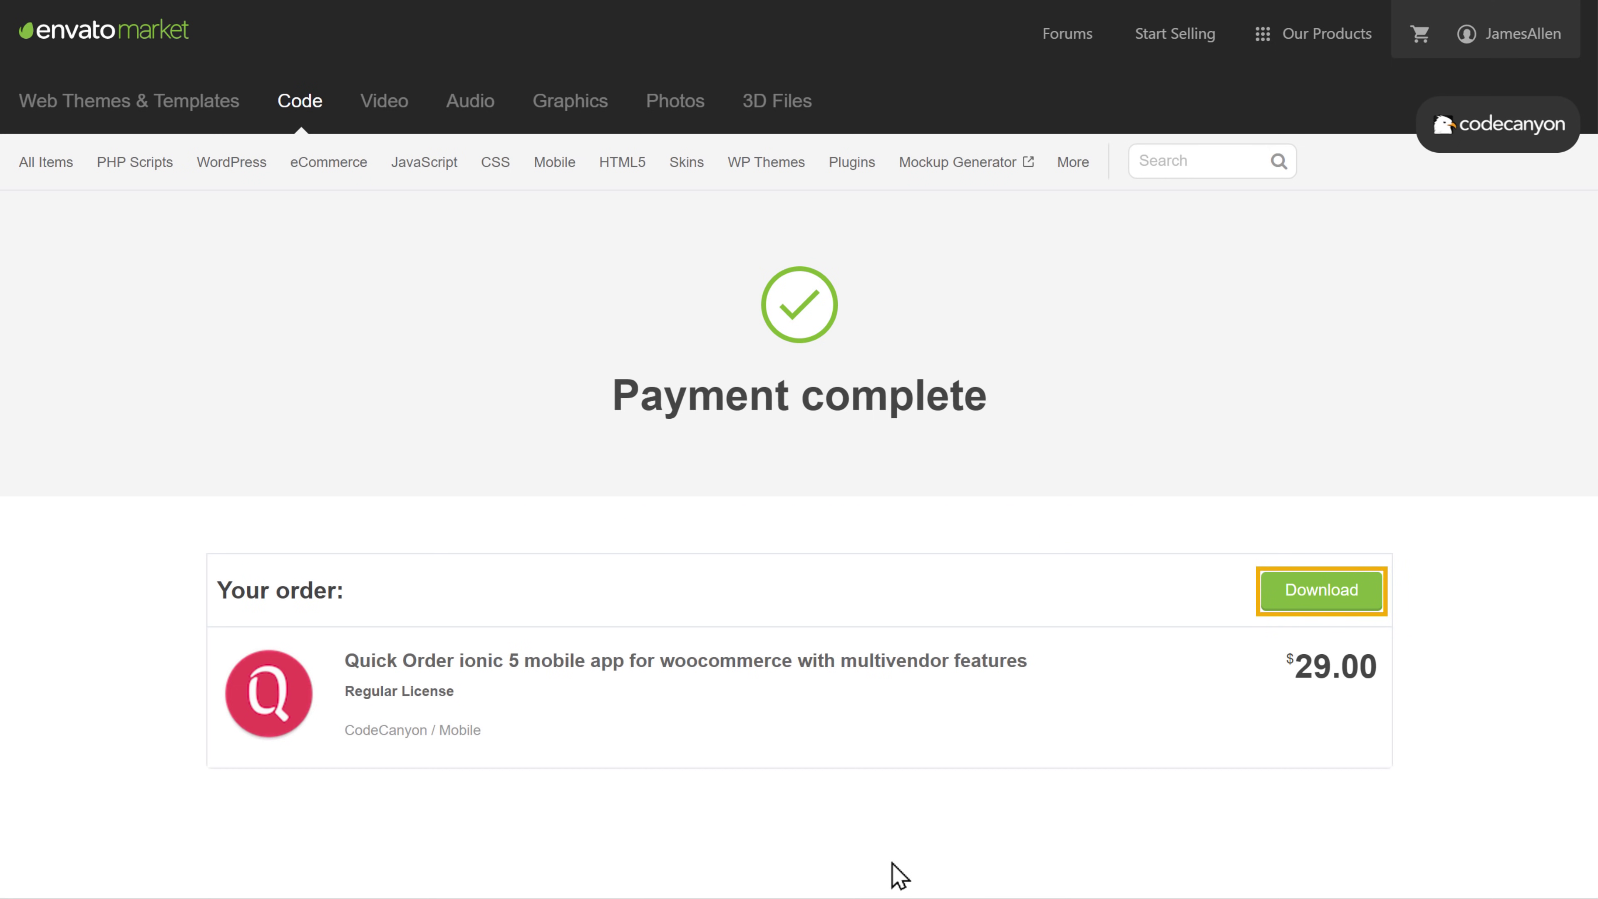
Download the purchased Quick Order ionic 5 zip and show it in the Downloads folder
click(1318, 604)
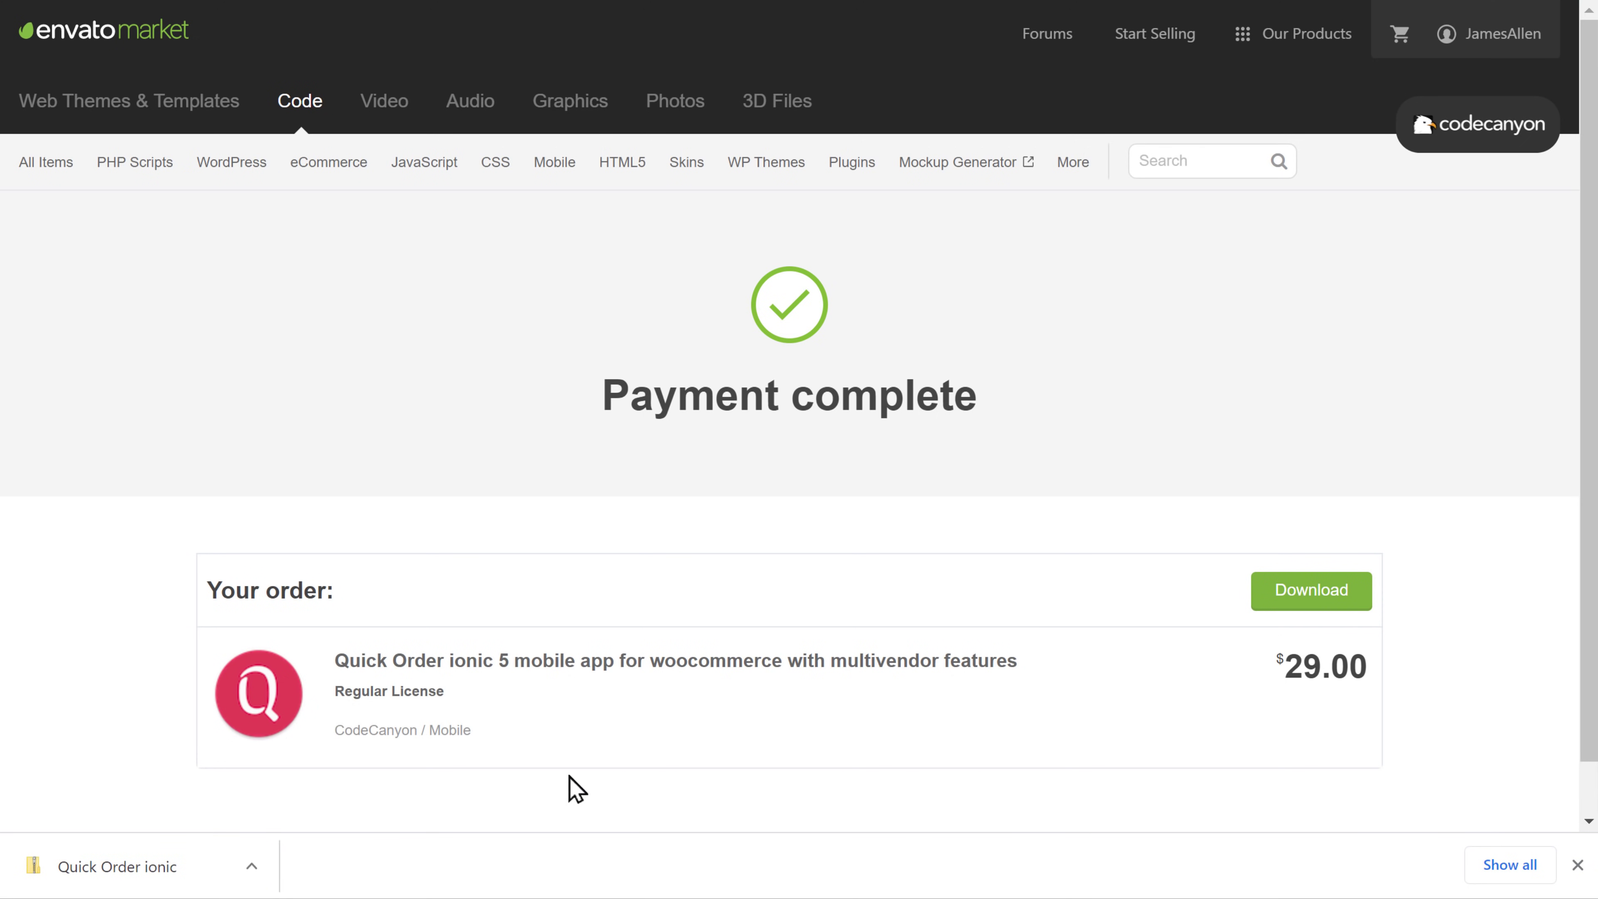
click(107, 872)
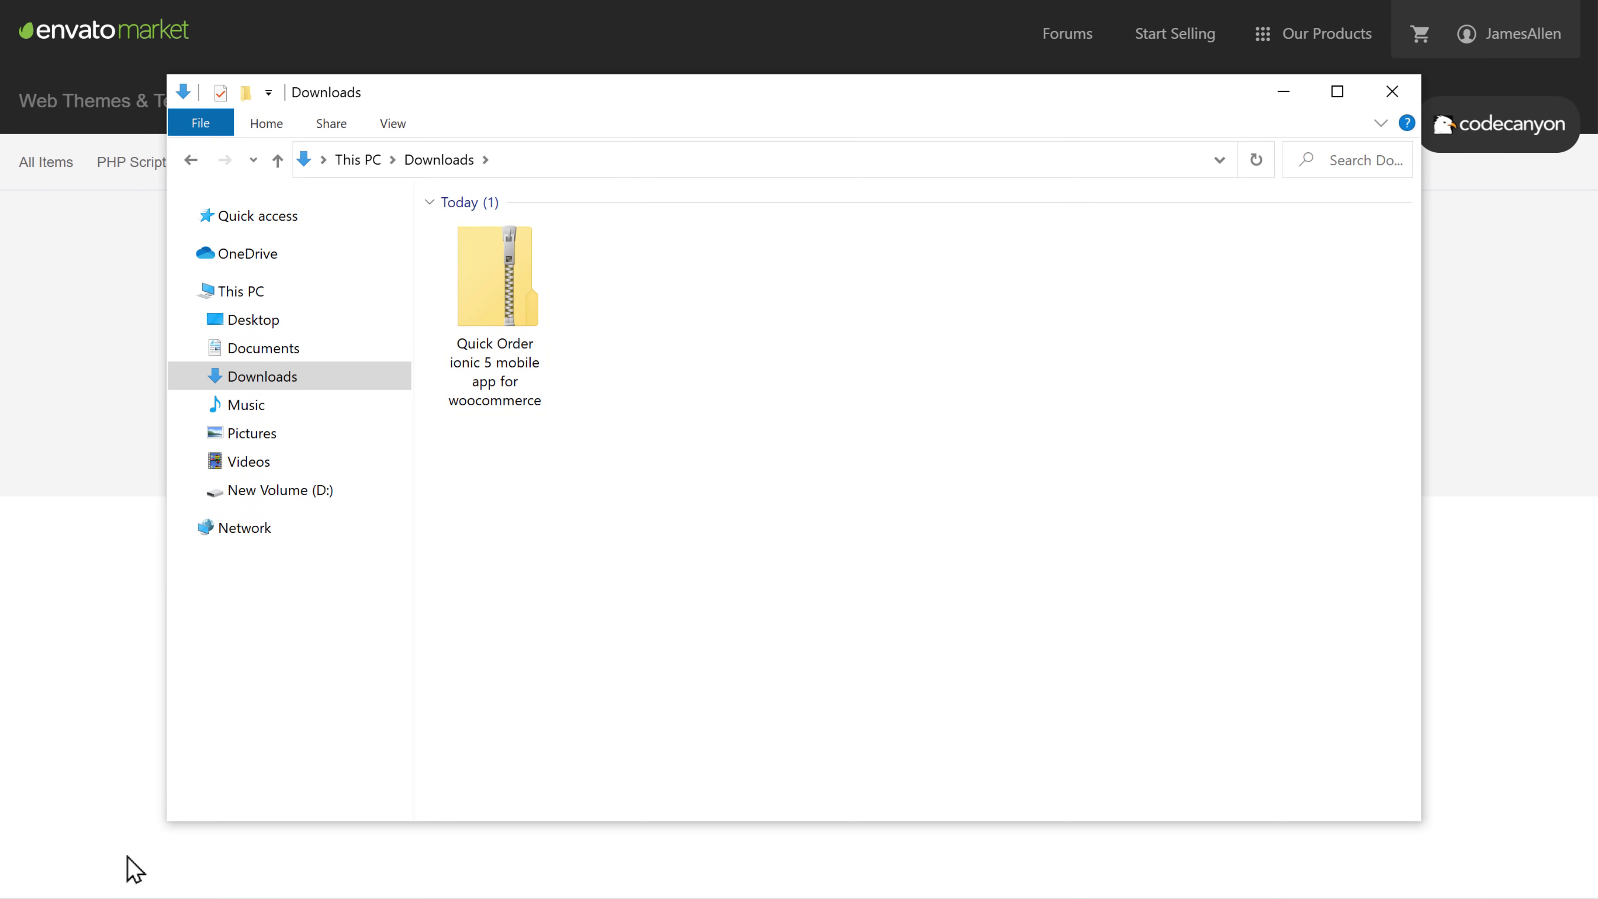
Extract the Quick Order ionic 5 zip into Downloads and open the extracted folder
right_click(498, 299)
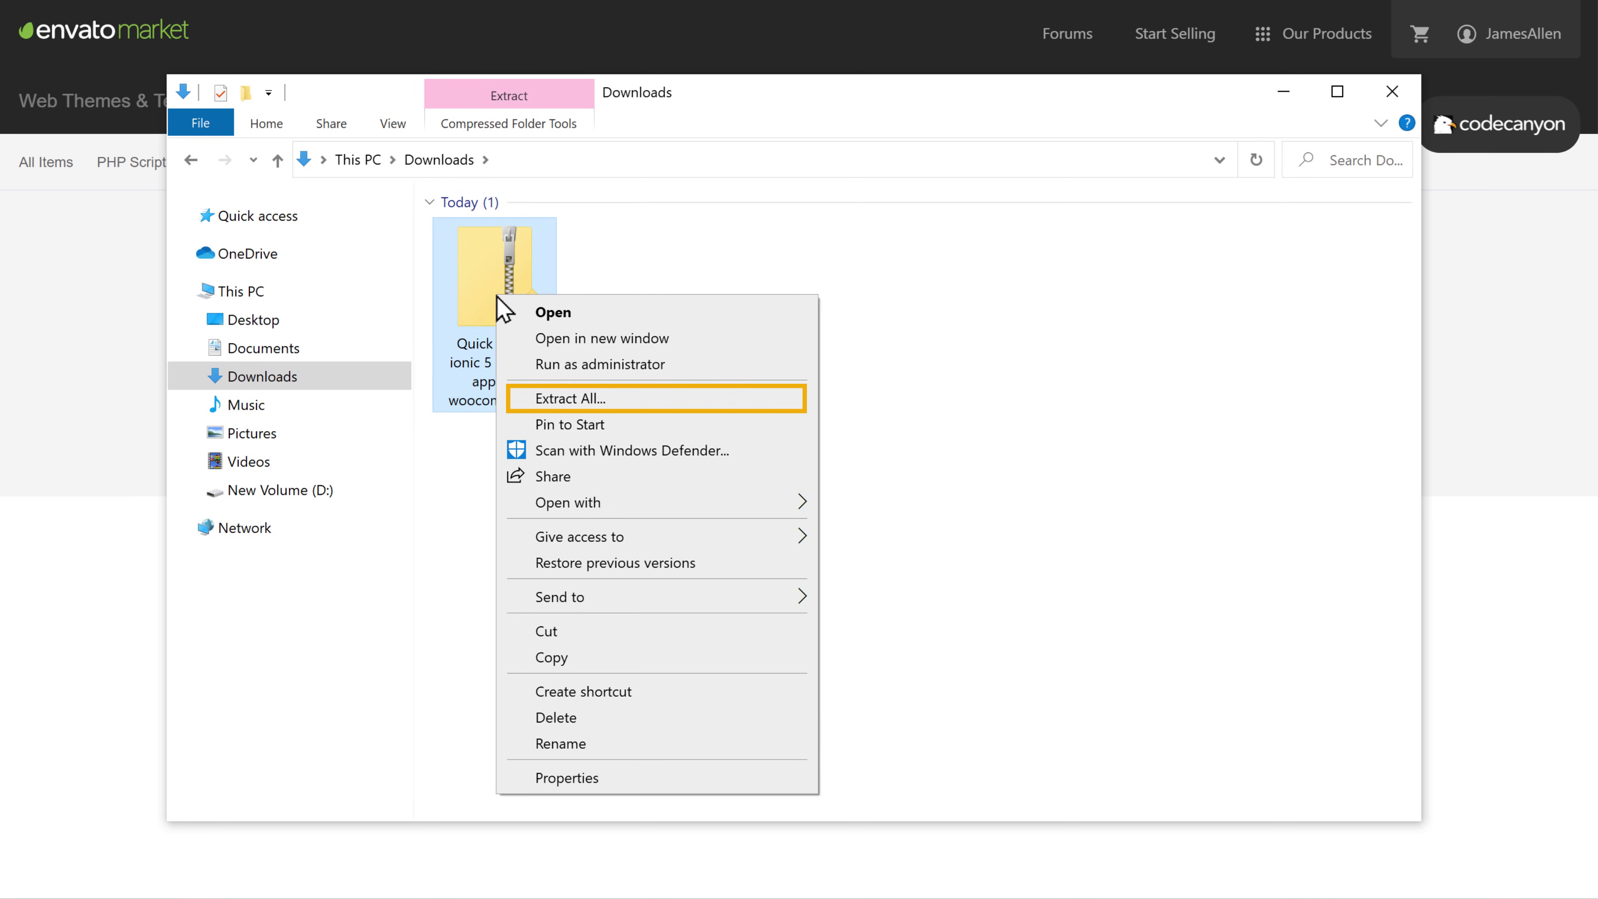
click(555, 408)
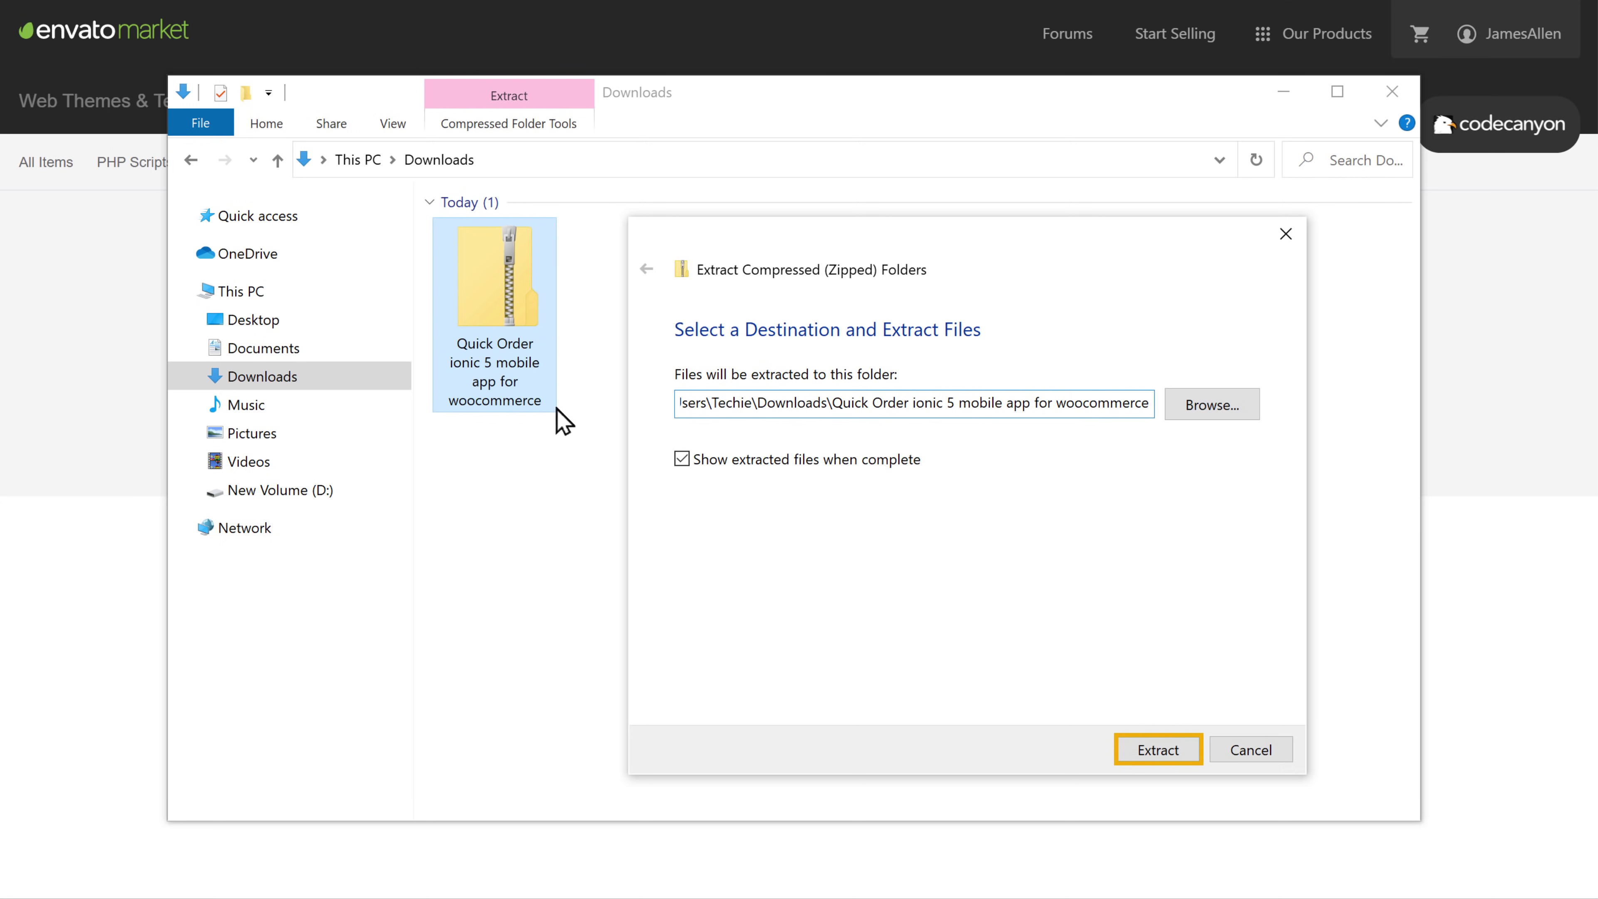
click(1143, 753)
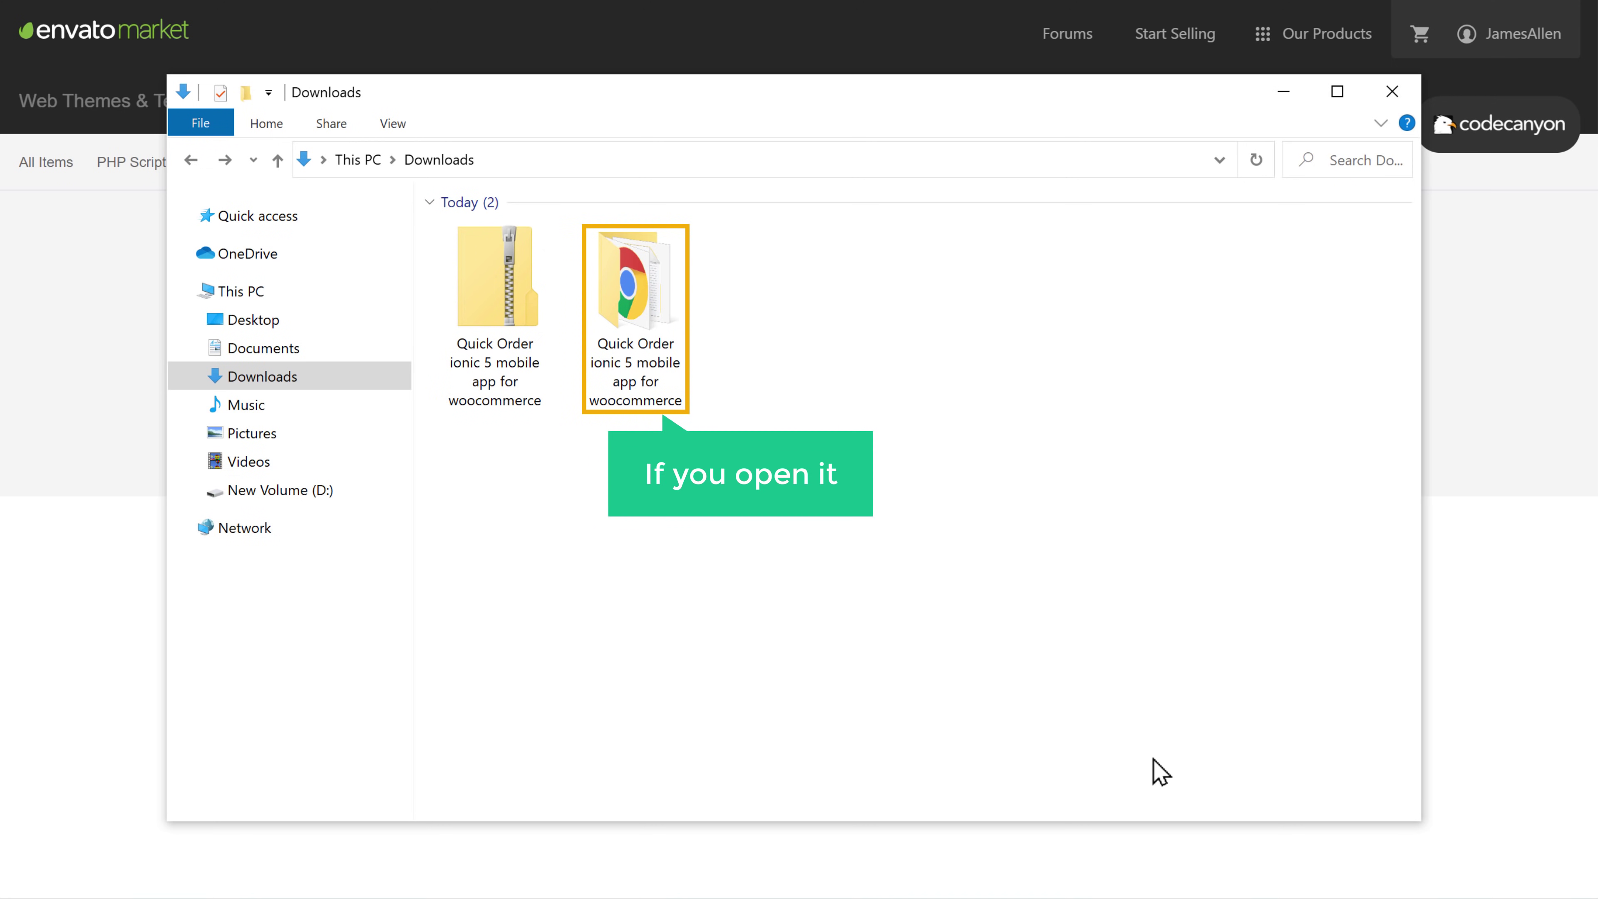
click(648, 321)
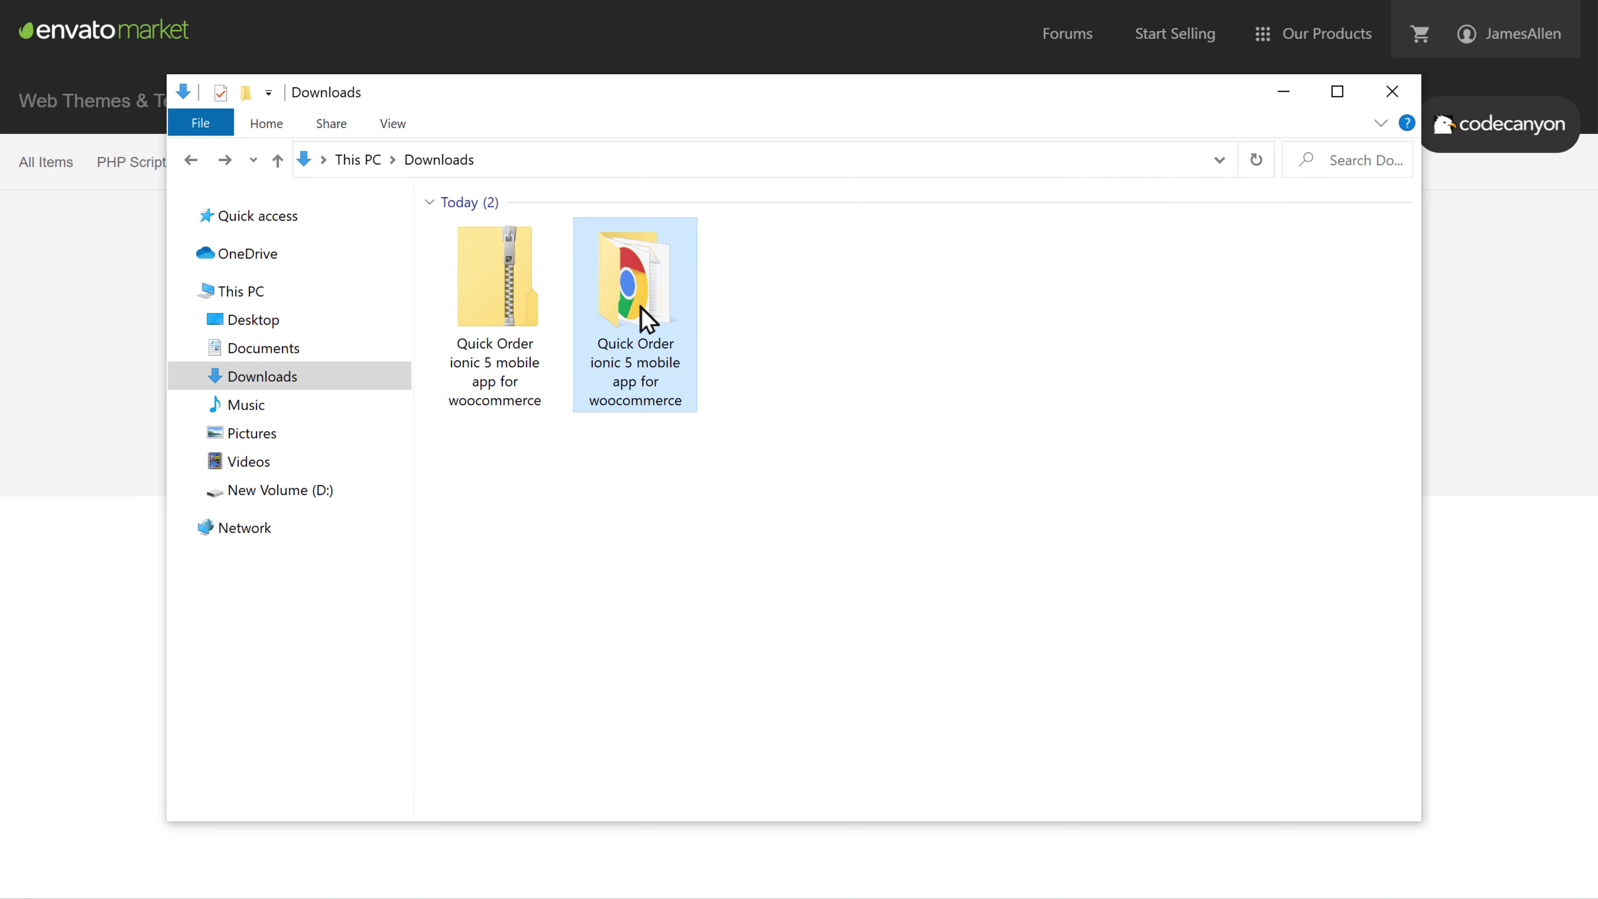
double_click(648, 321)
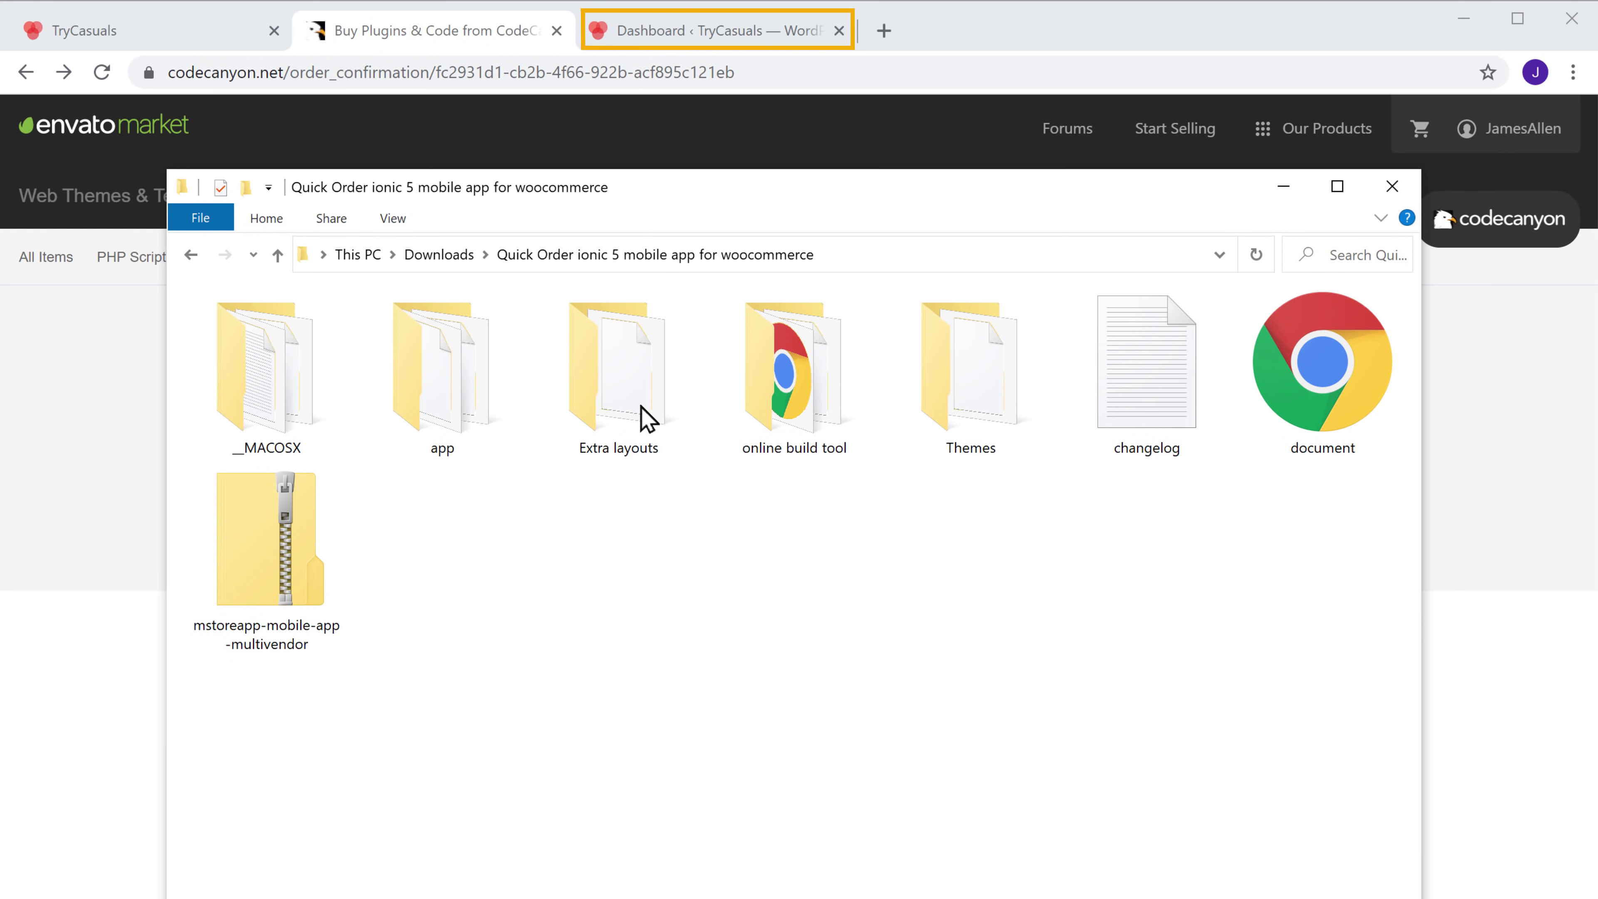
Upload mstoreapp-mobile-app-multivendor.zip under Plugins > Add New, install it and activate it
click(652, 42)
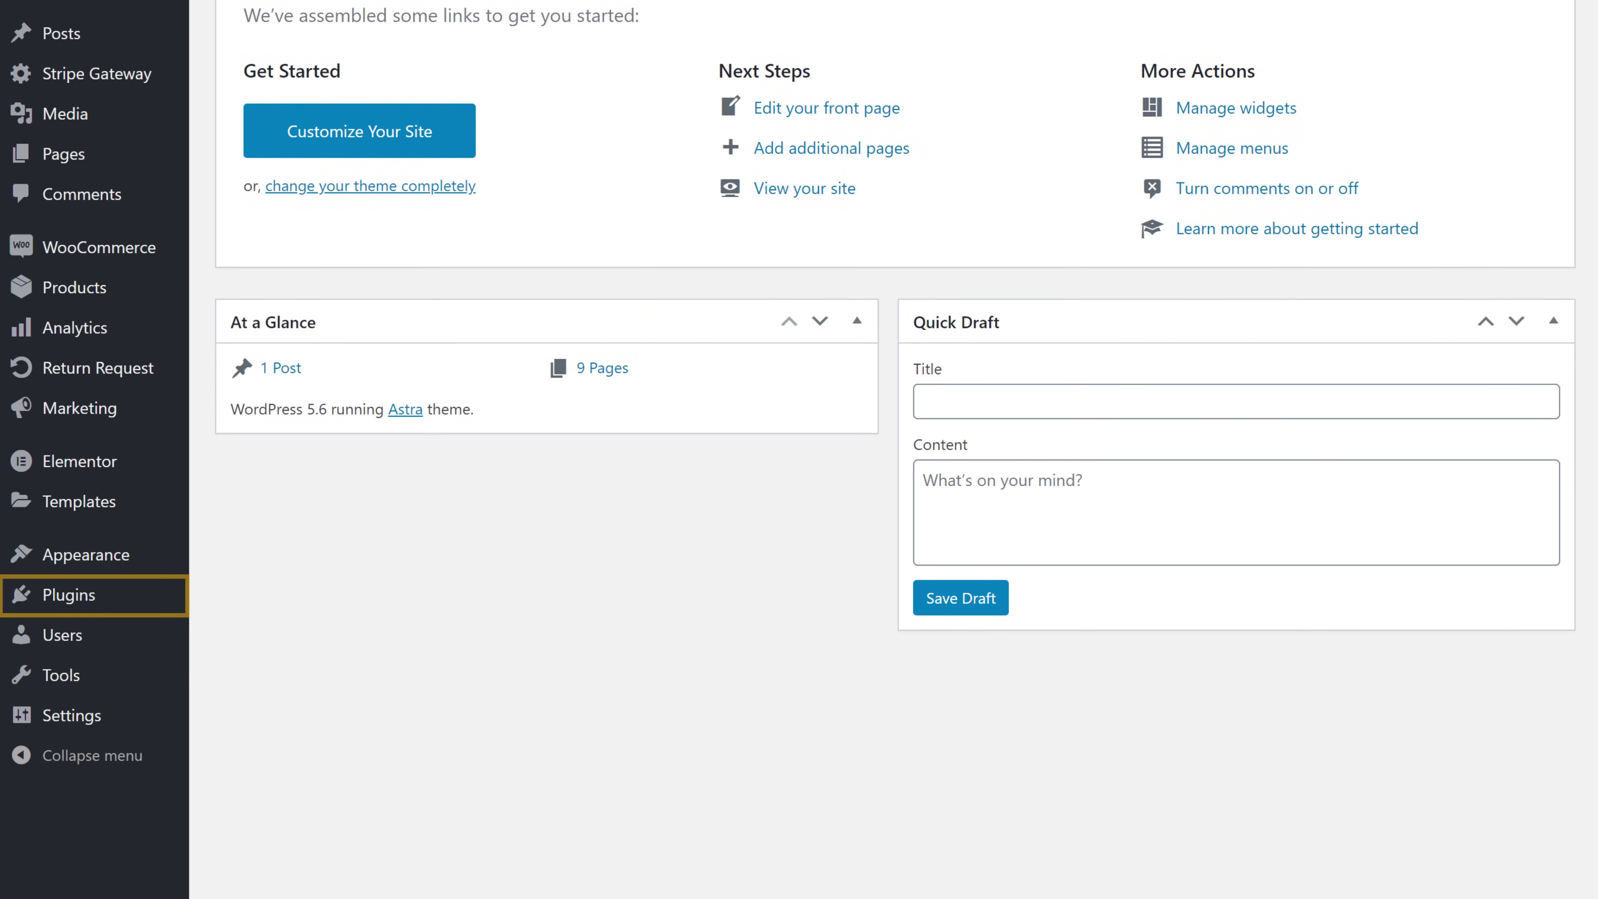
mouse_move(74, 608)
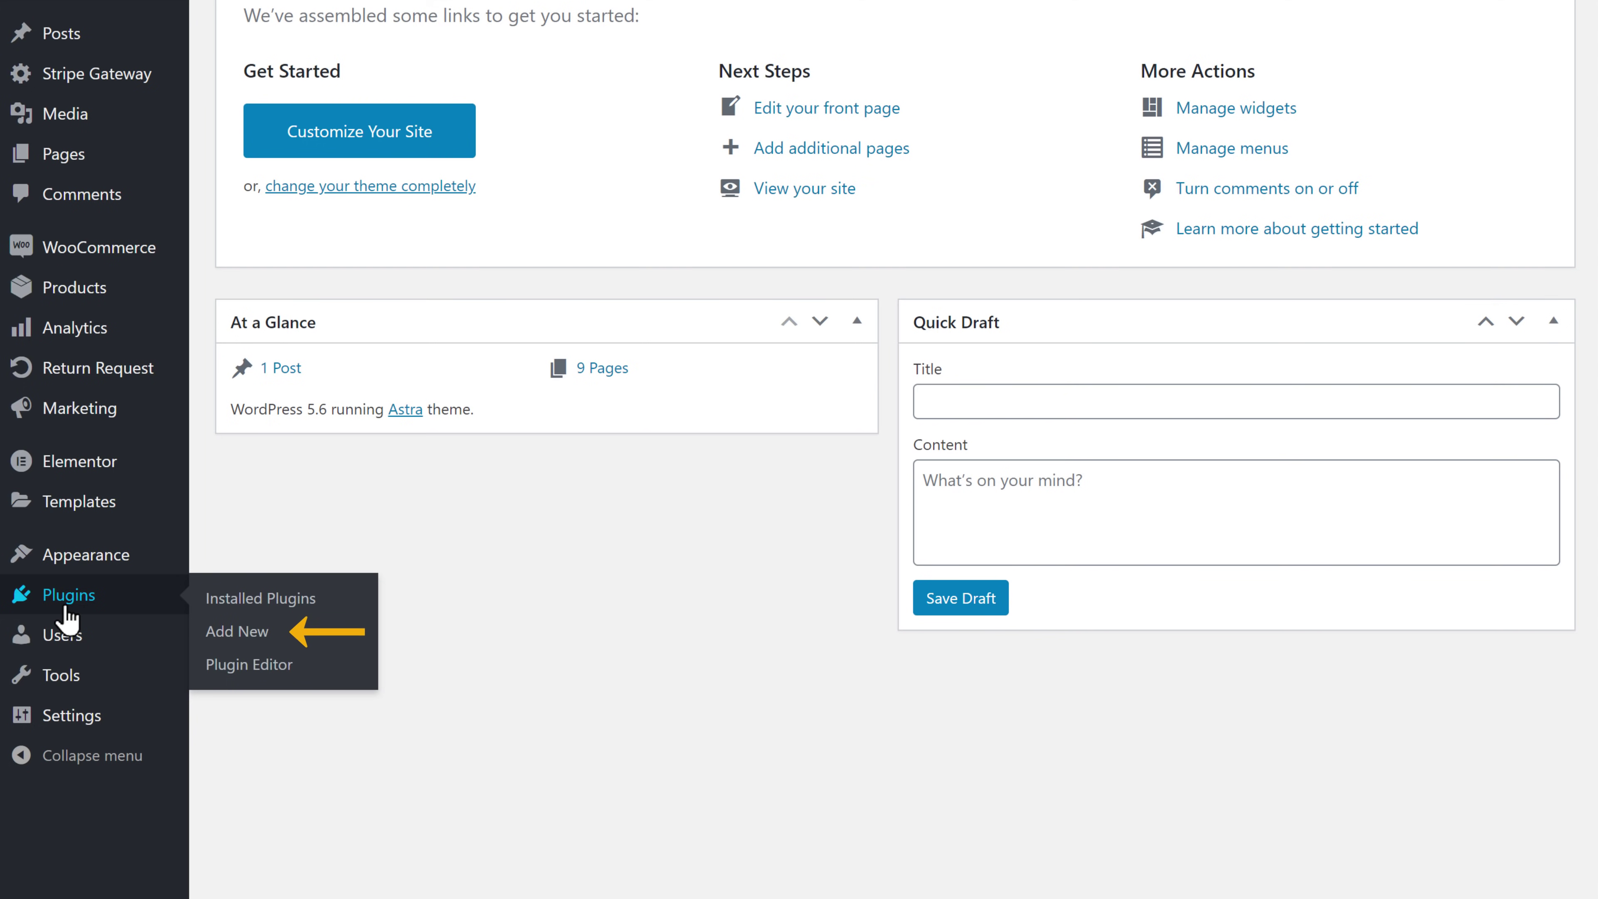
click(242, 637)
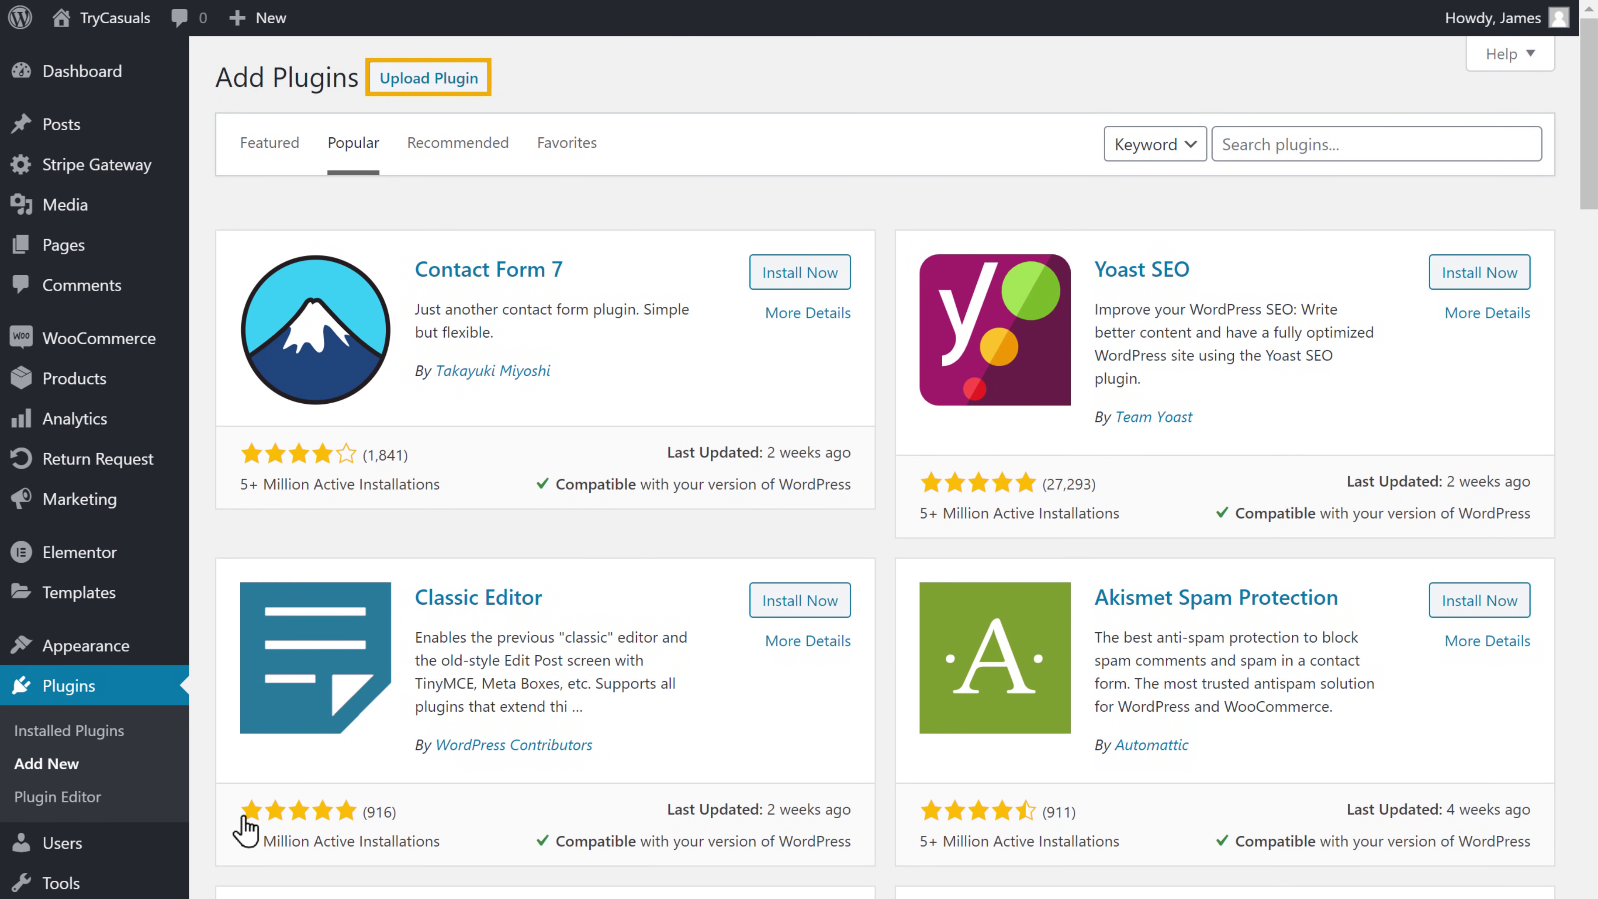
click(409, 88)
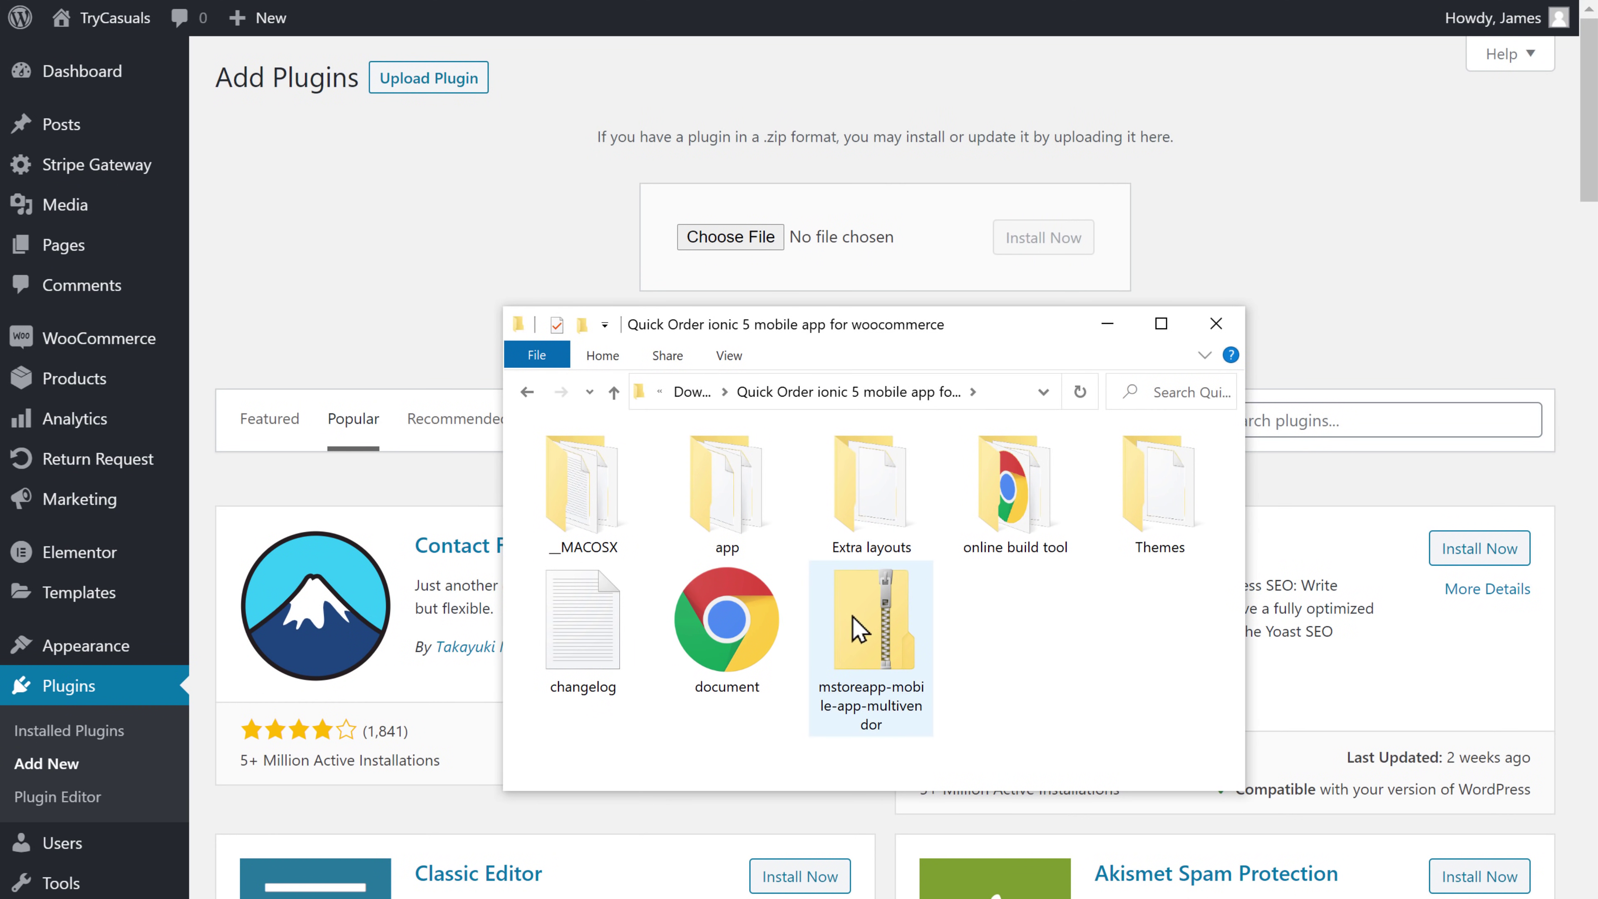
drag(859, 626, 878, 278)
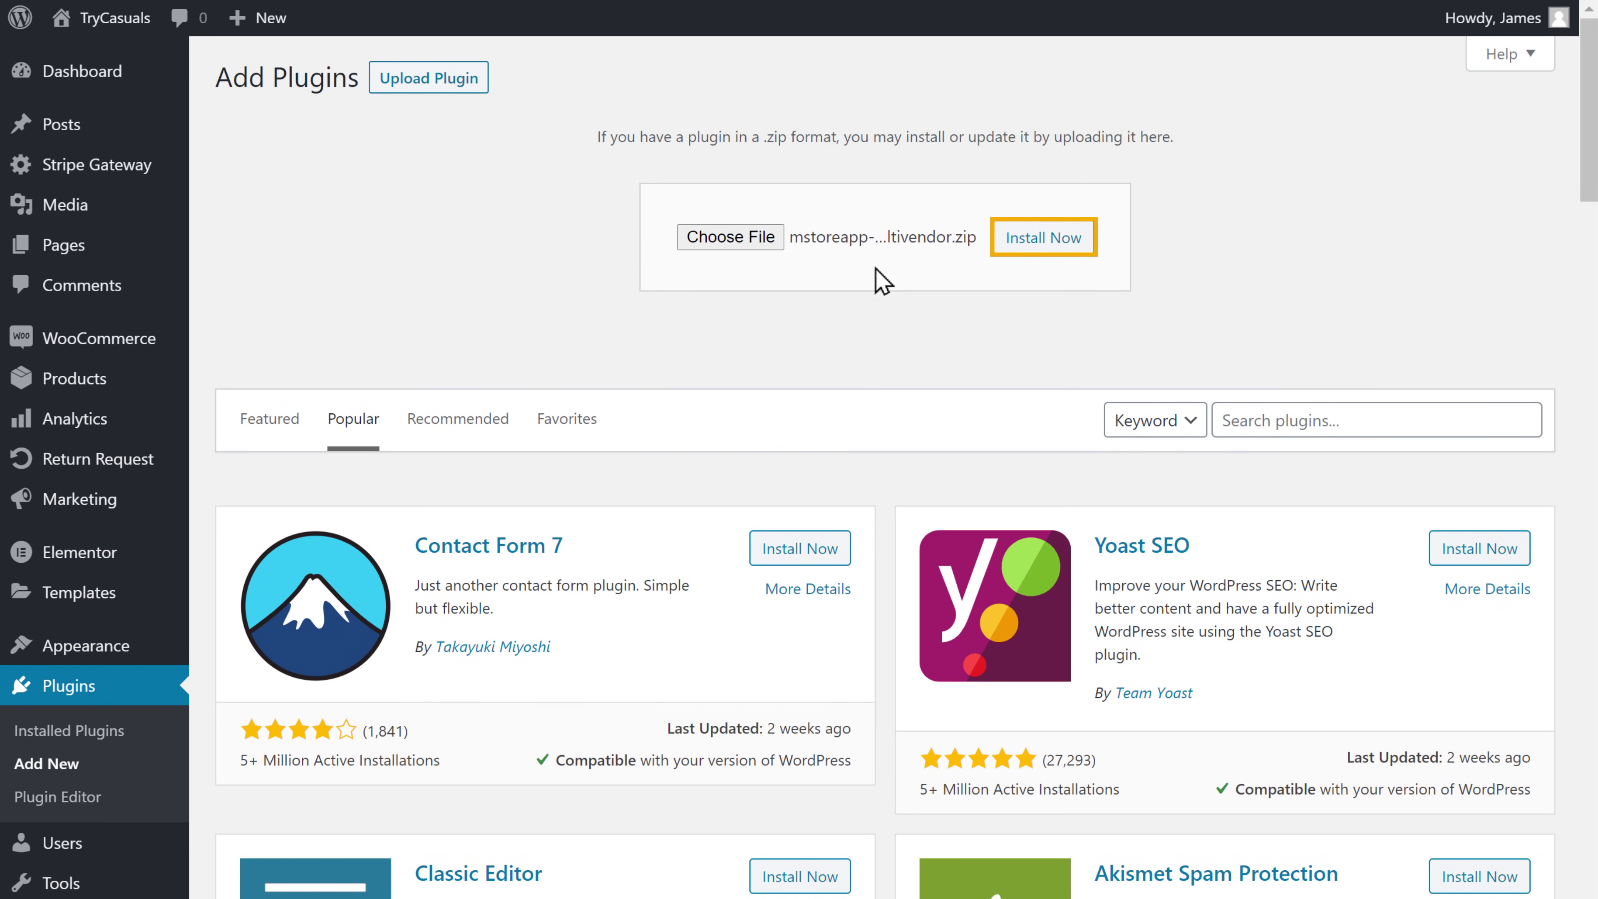
click(1024, 247)
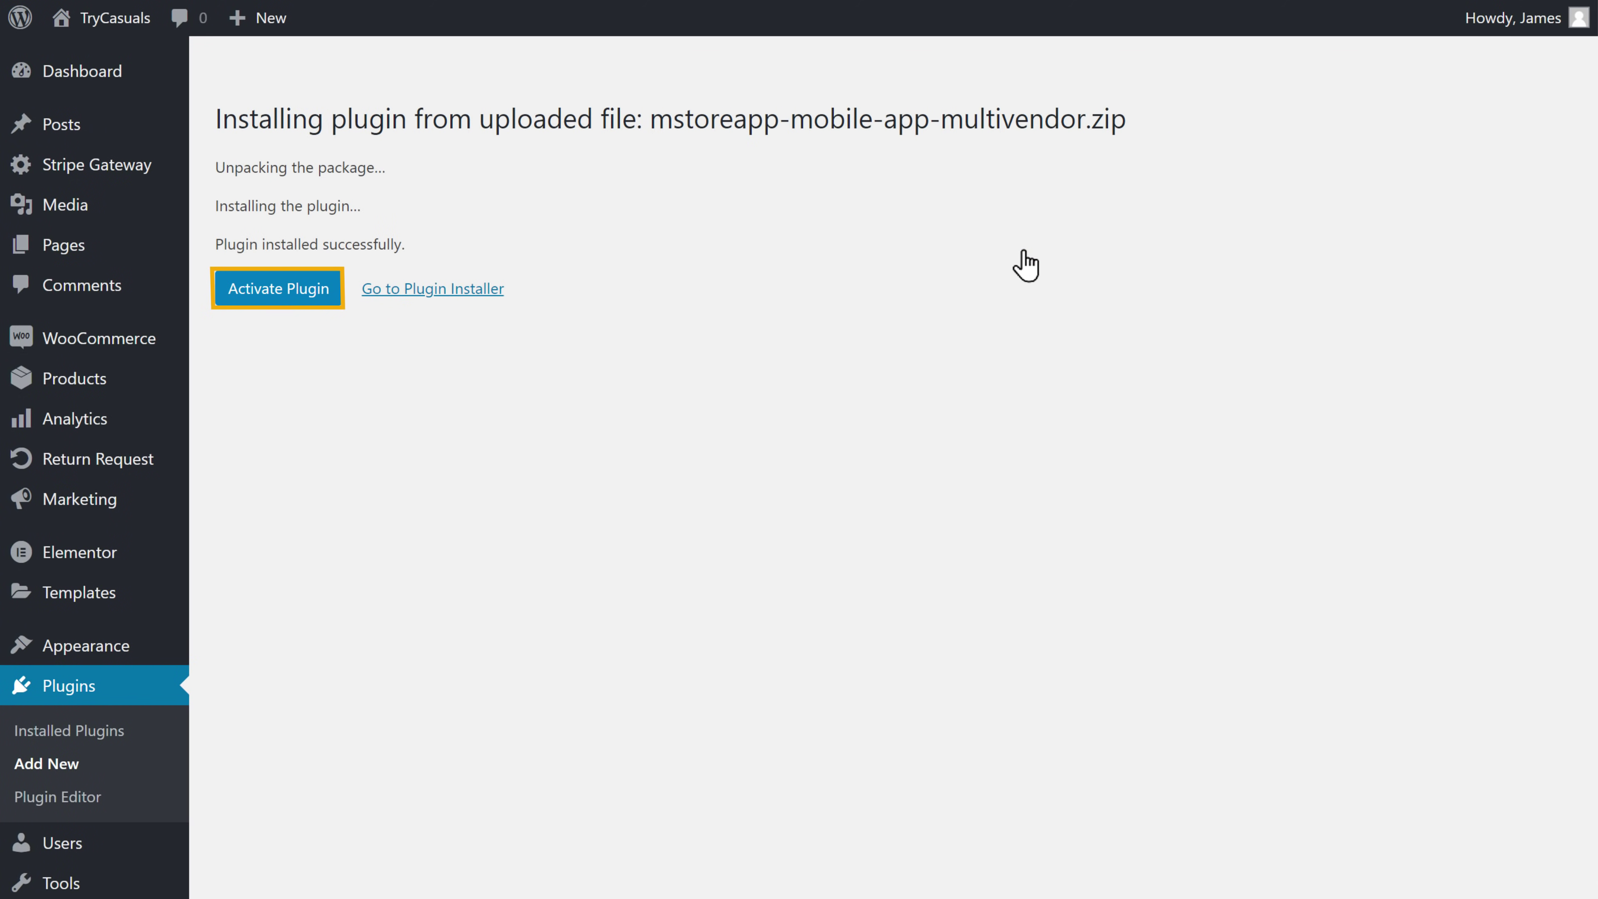
click(262, 300)
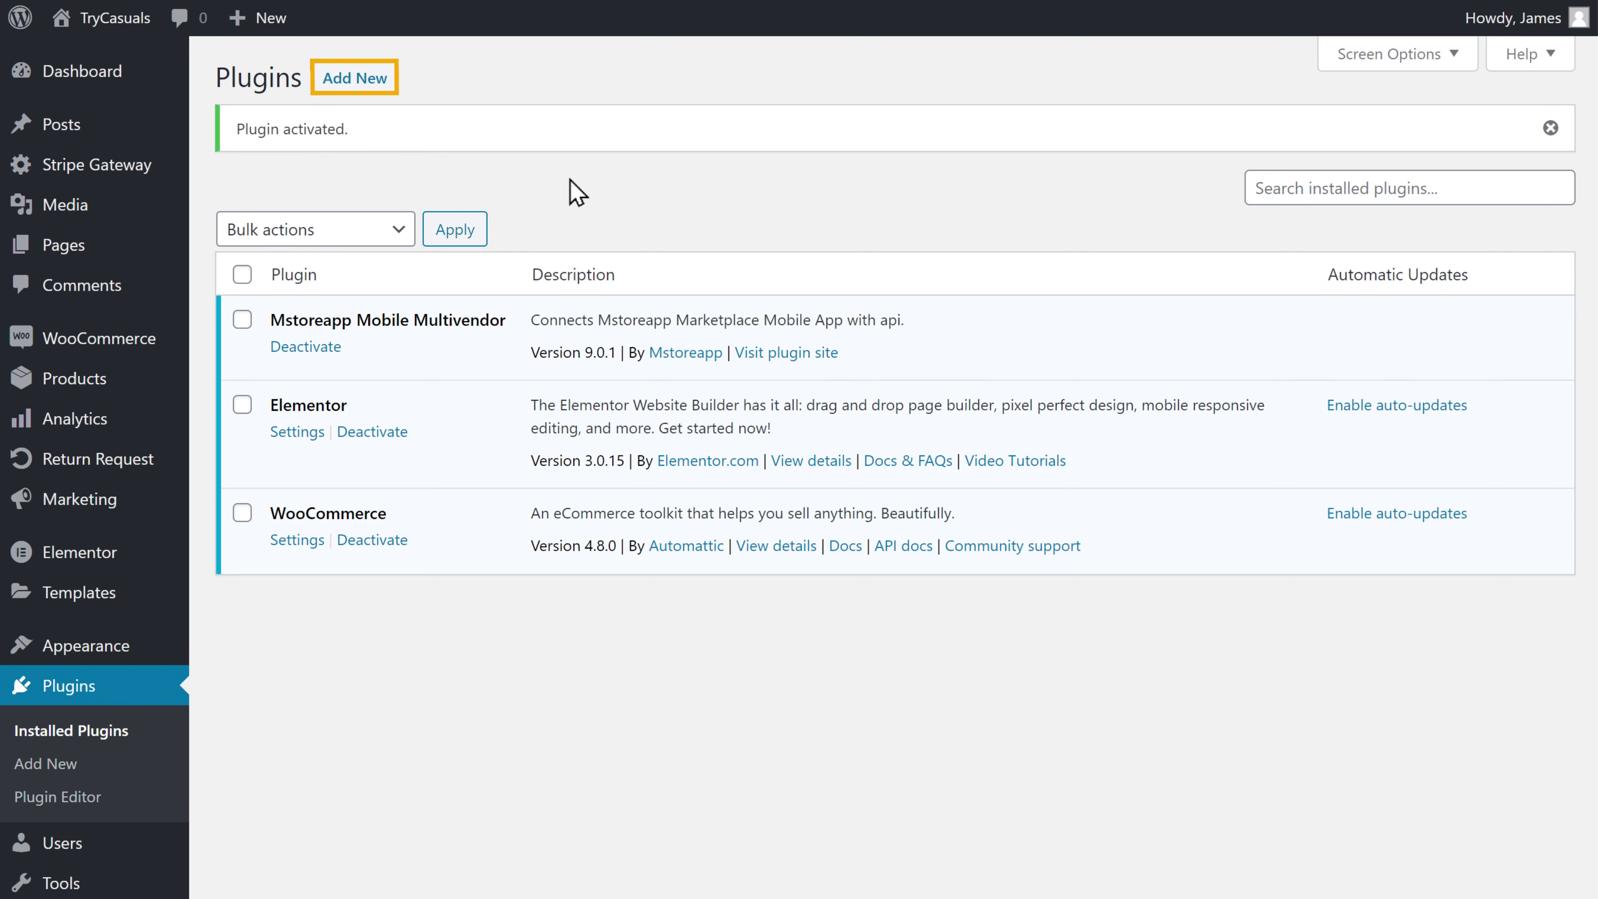
Search the plugin directory for 'Redux', then install and activate Redux – Gutenberg Blocks Library & Framework
click(345, 87)
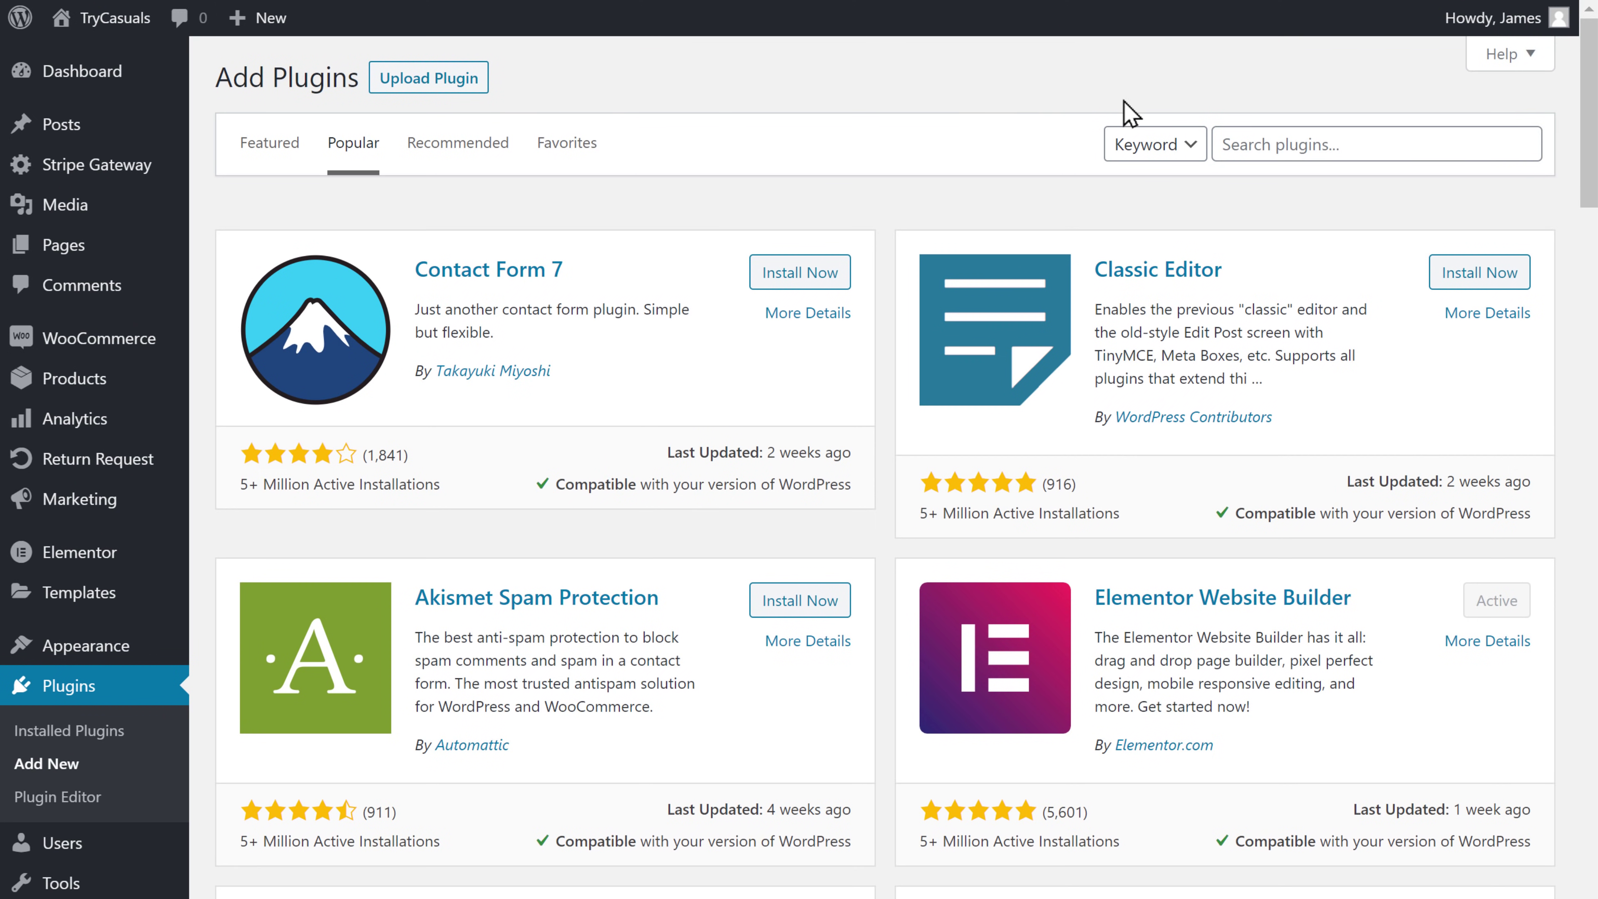
click(1349, 143)
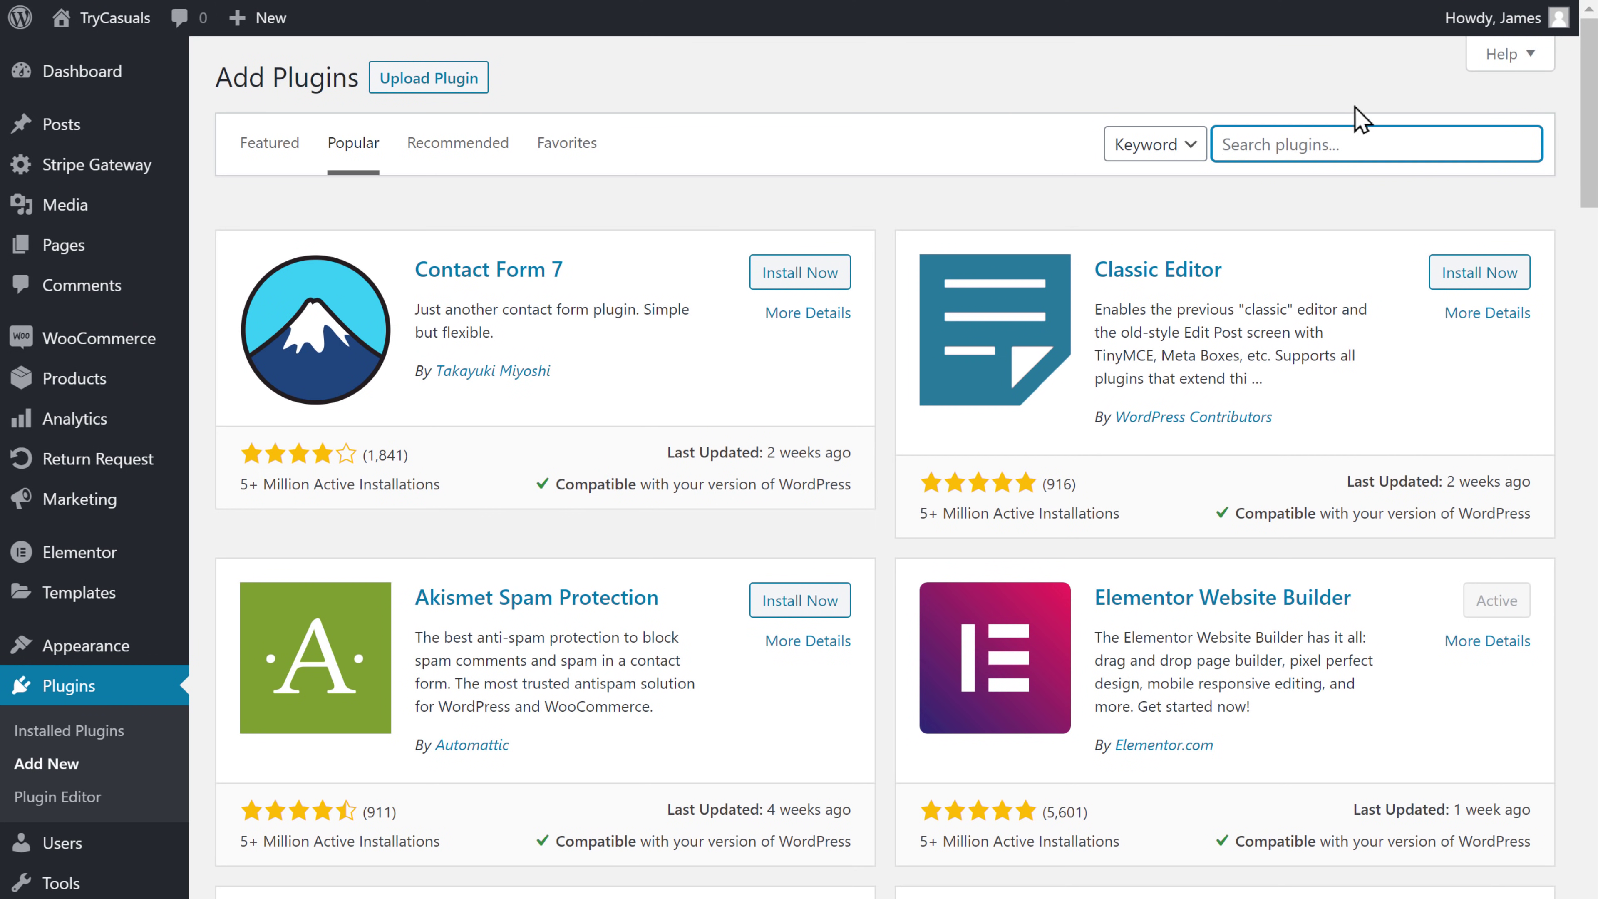
text(Redux)
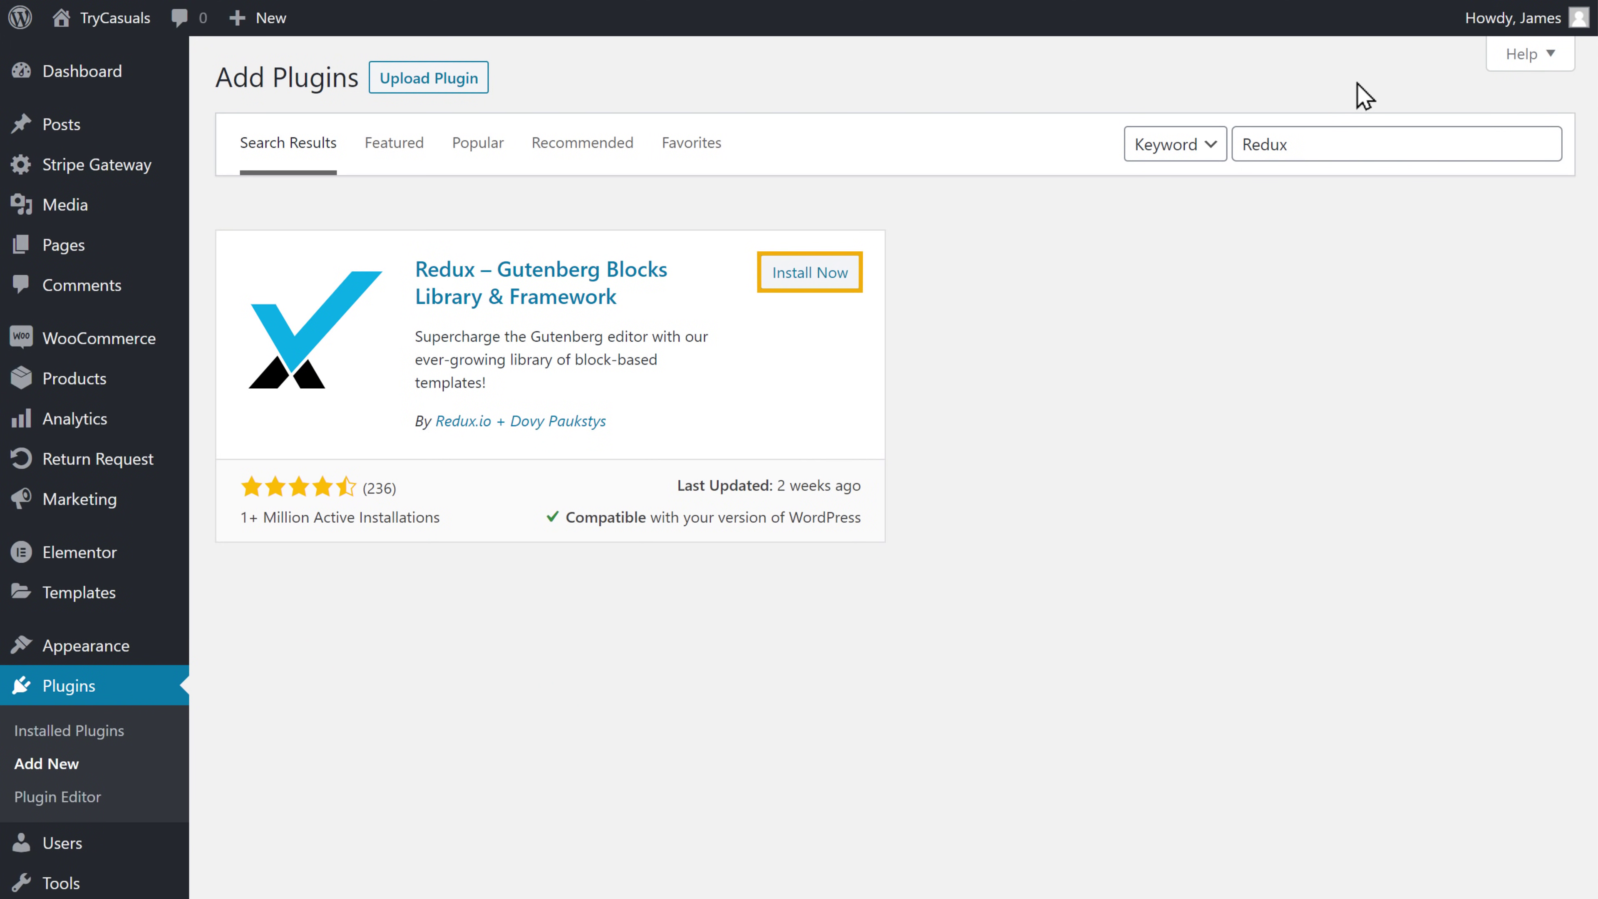
click(790, 280)
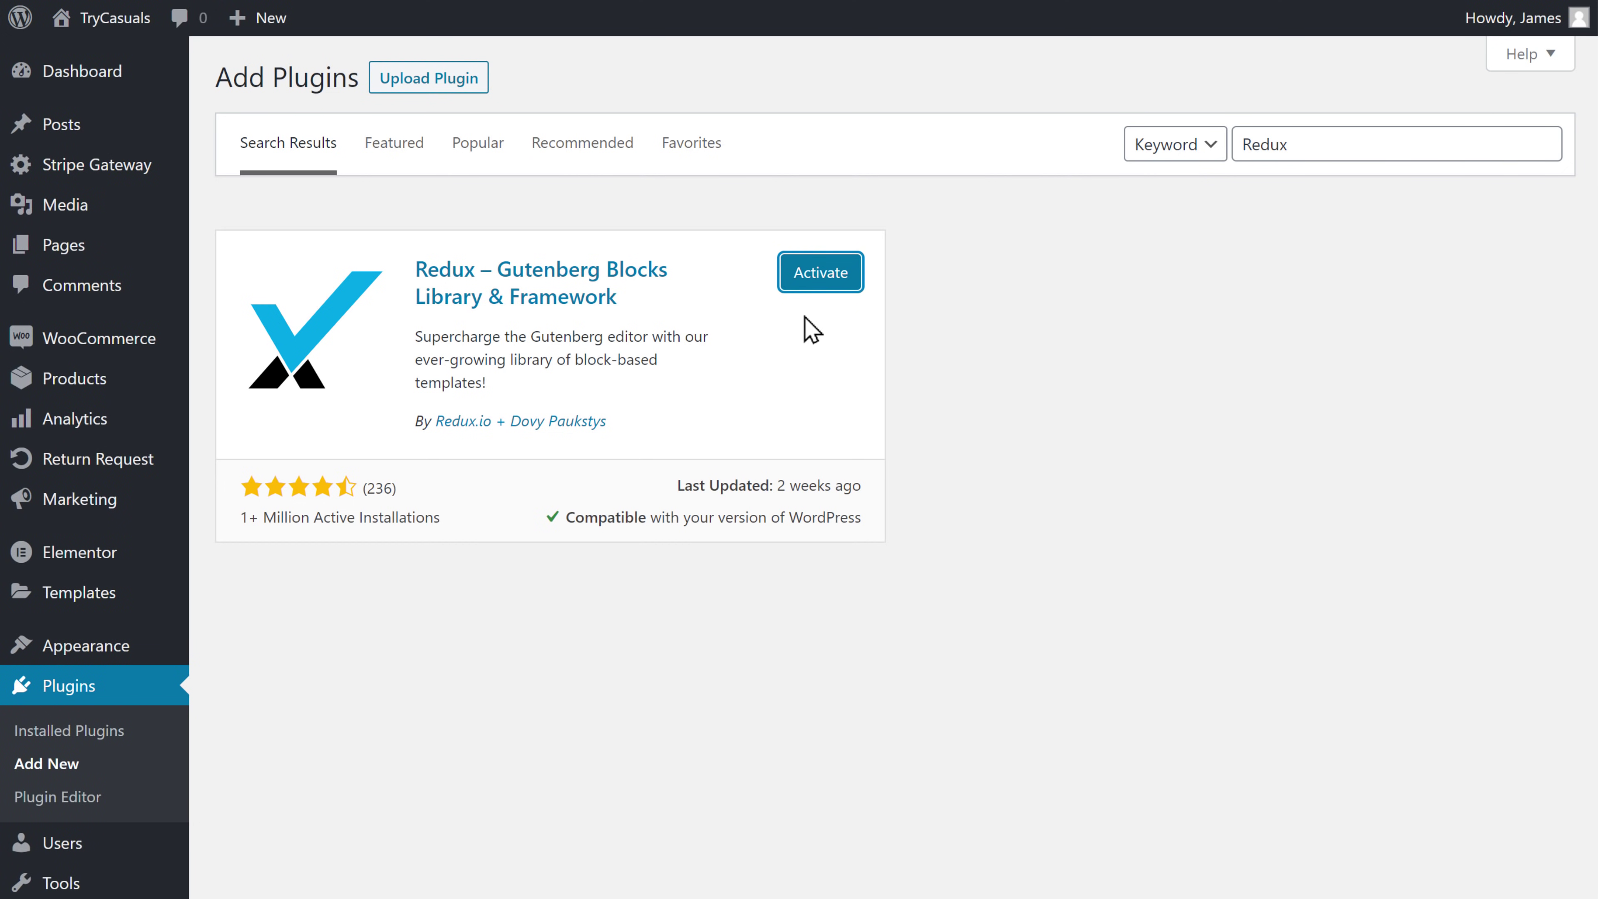
click(827, 289)
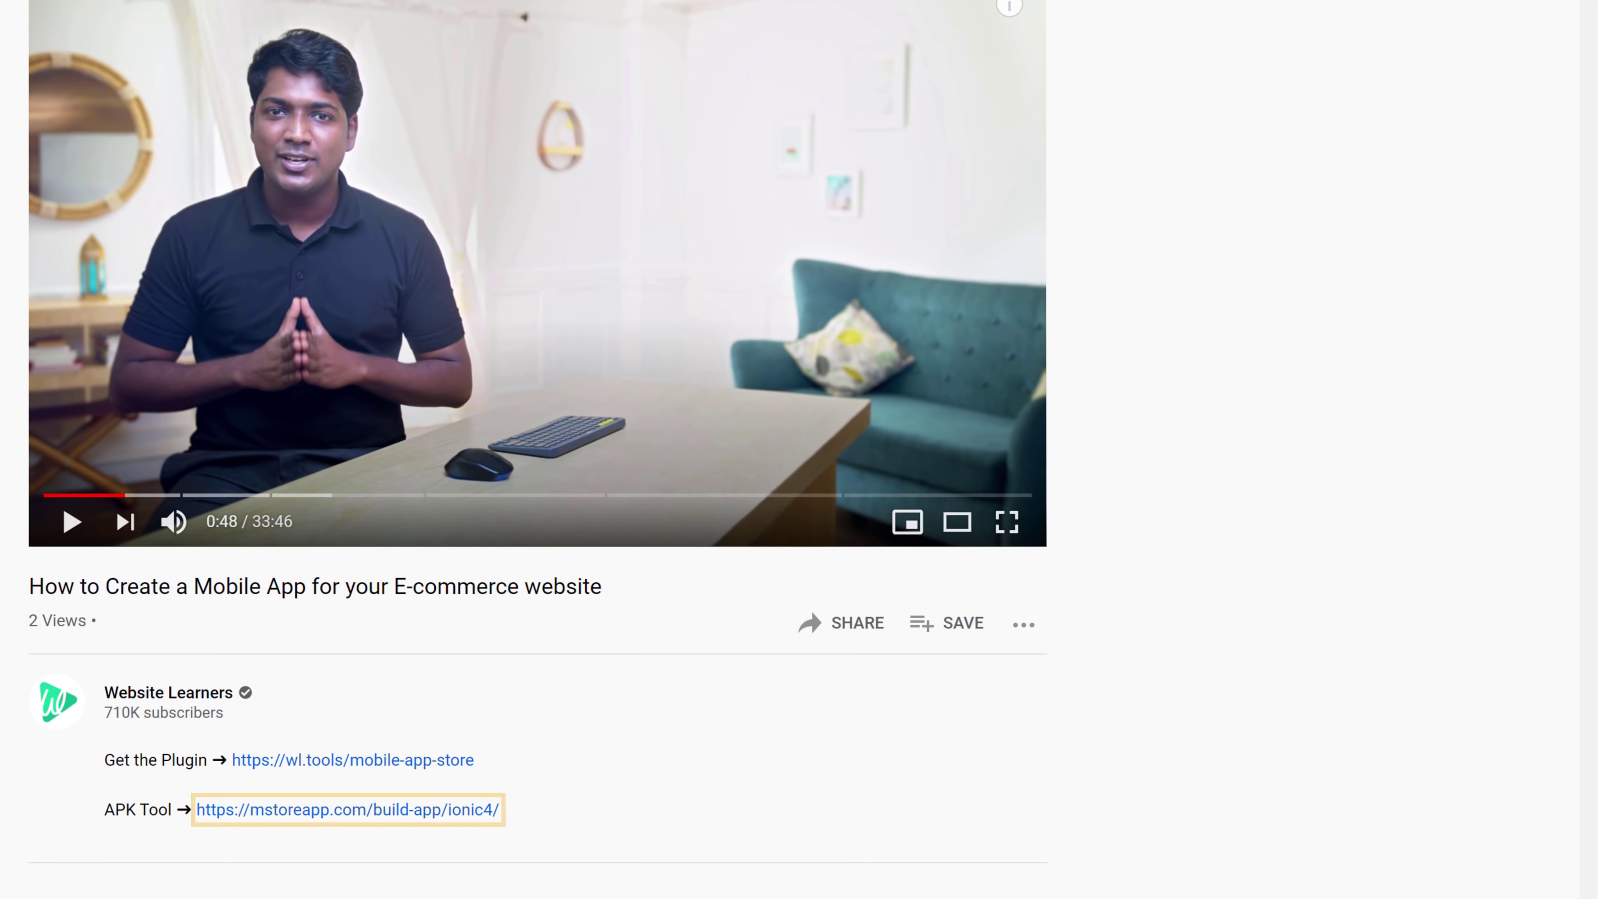
Follow the video's APK Tool link to mstoreapp.com/build-app/ionic4/, then switch to the Gmail inbox
click(285, 813)
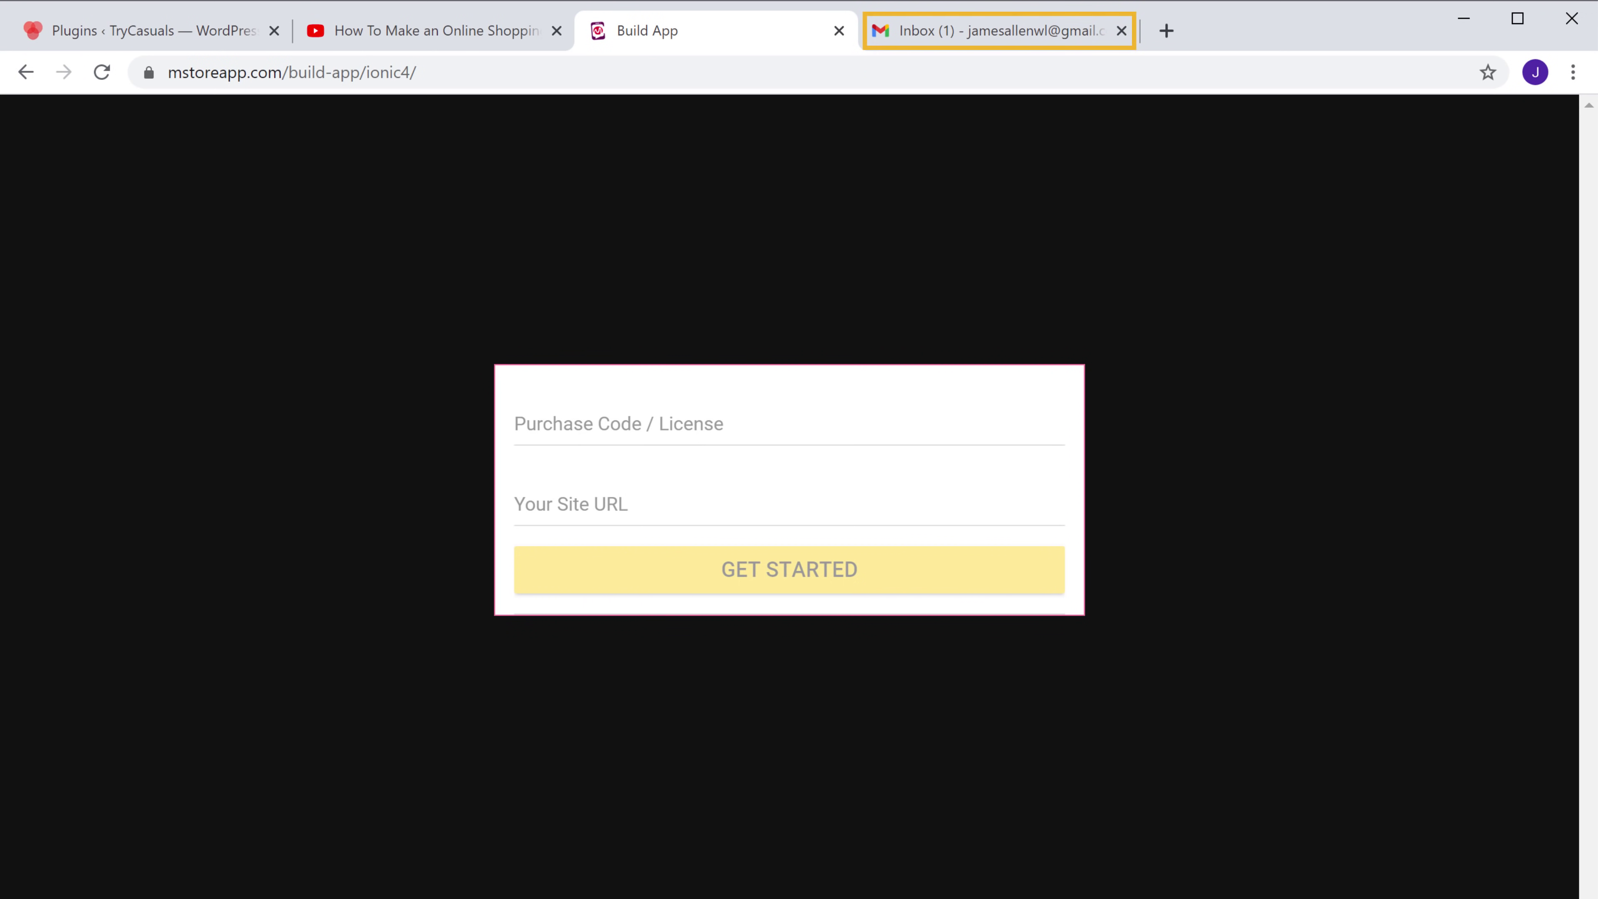
click(994, 46)
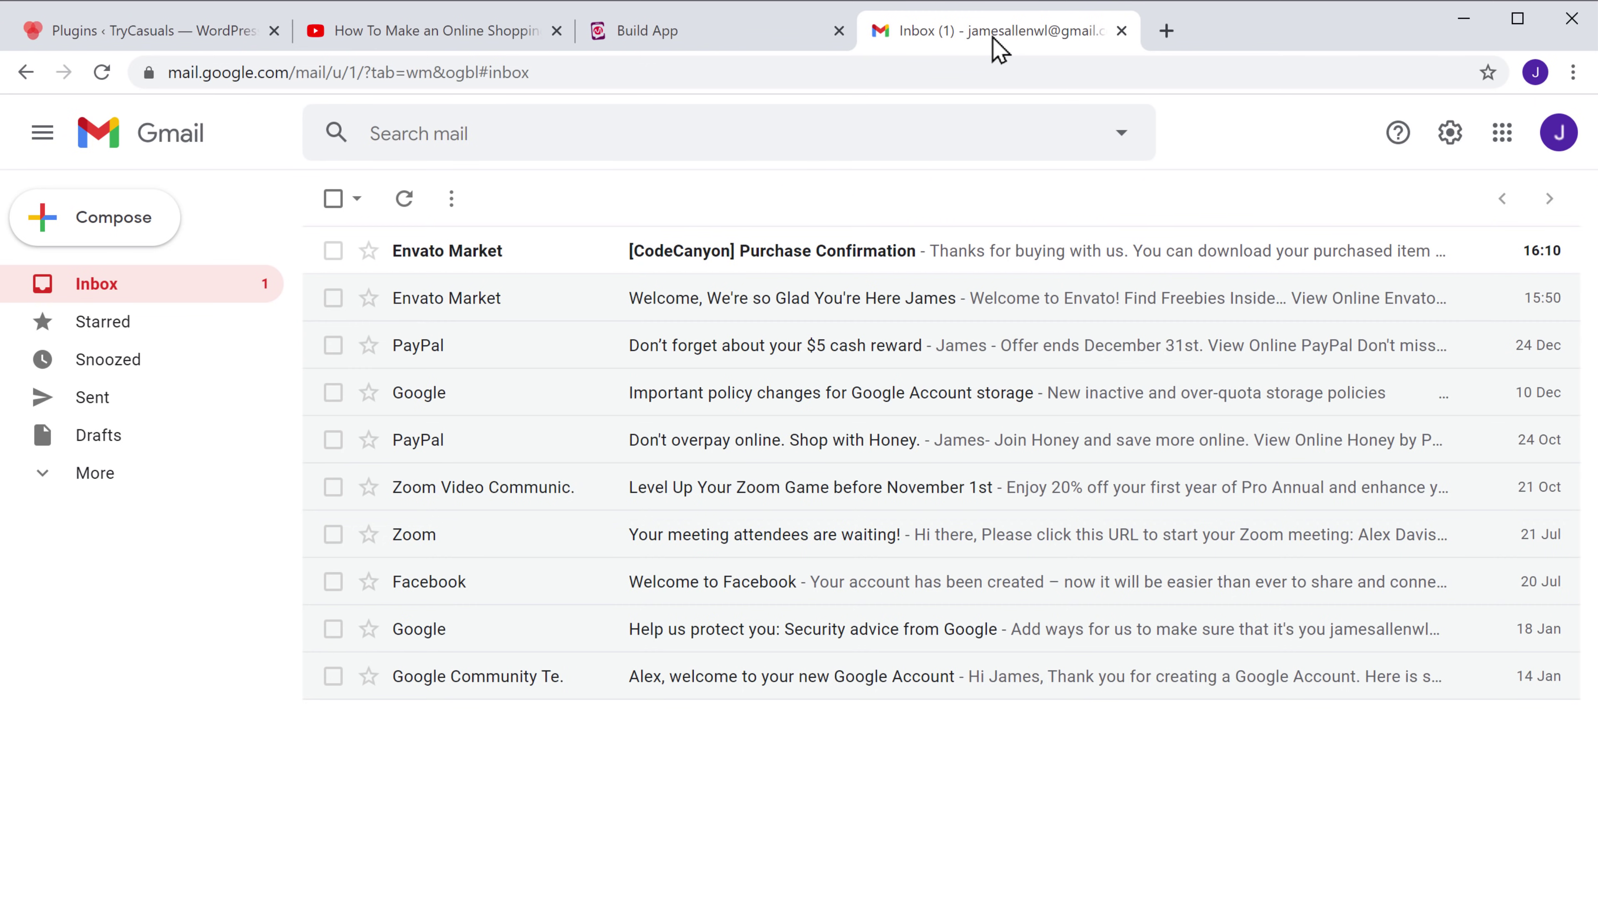
Copy the purchase code from the [CodeCanyon] Purchase Confirmation e-mail
click(812, 252)
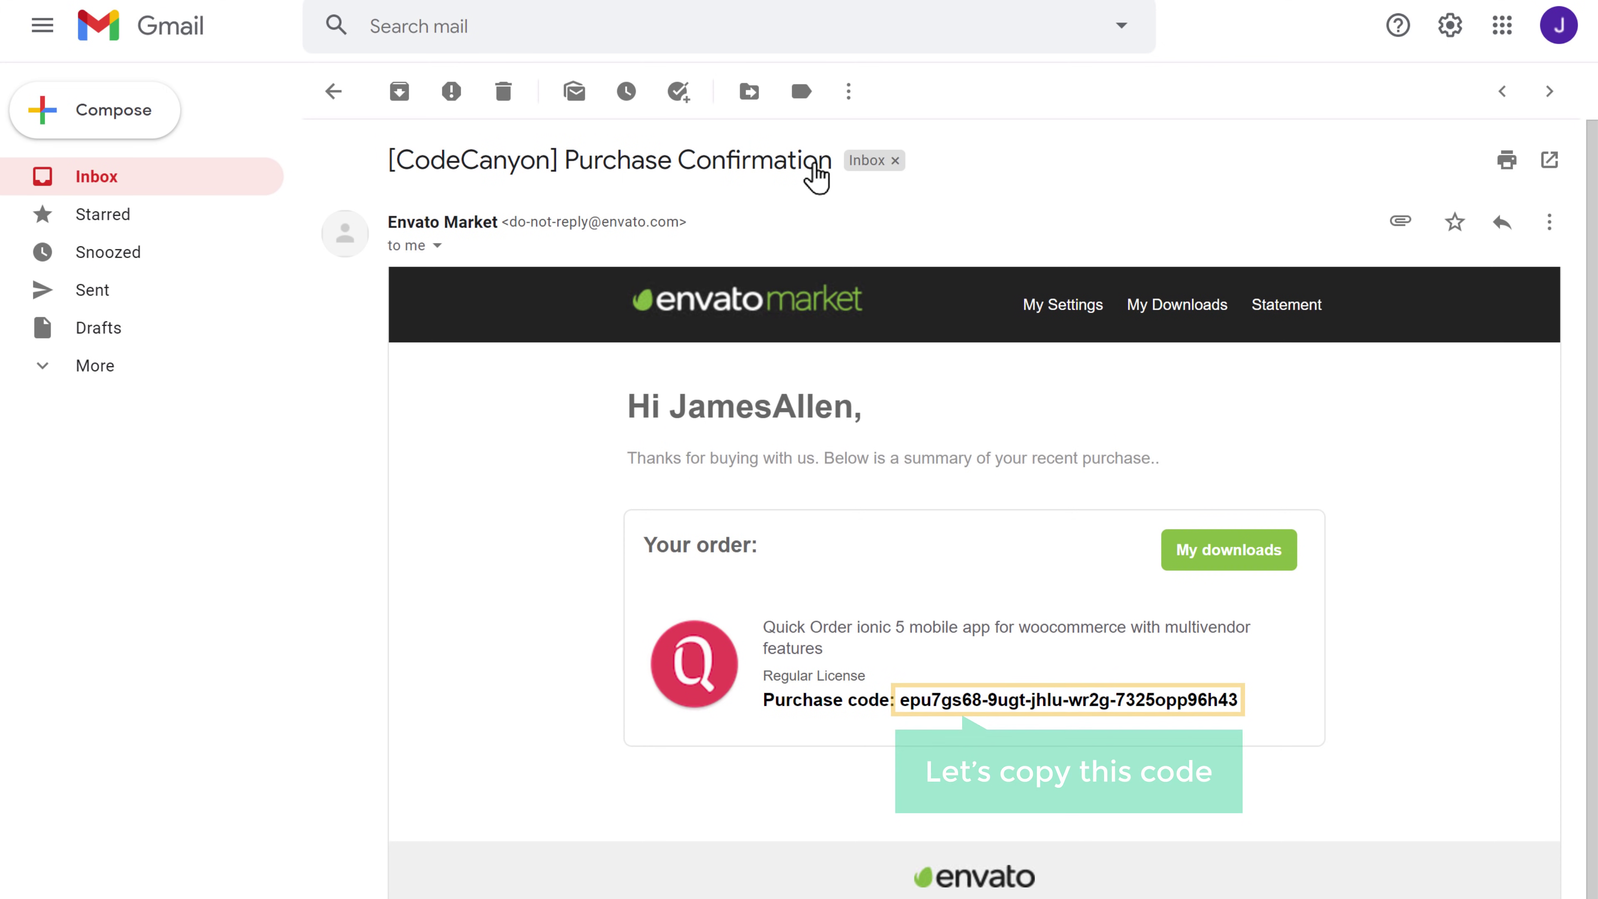
drag(901, 698, 1243, 706)
right_click(1243, 705)
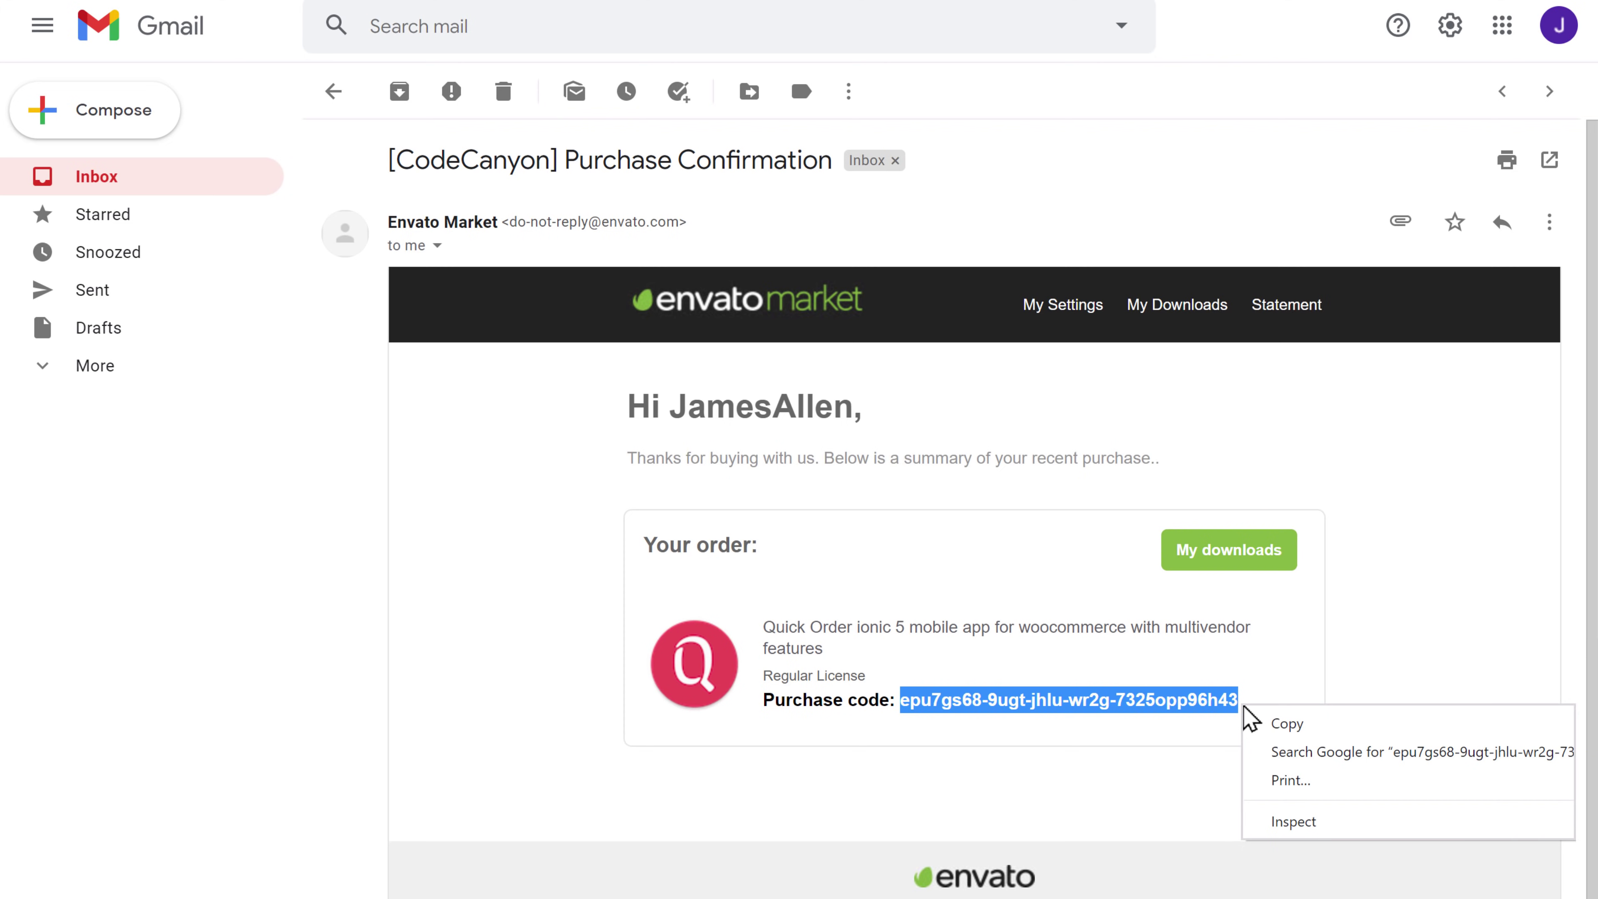
click(1282, 725)
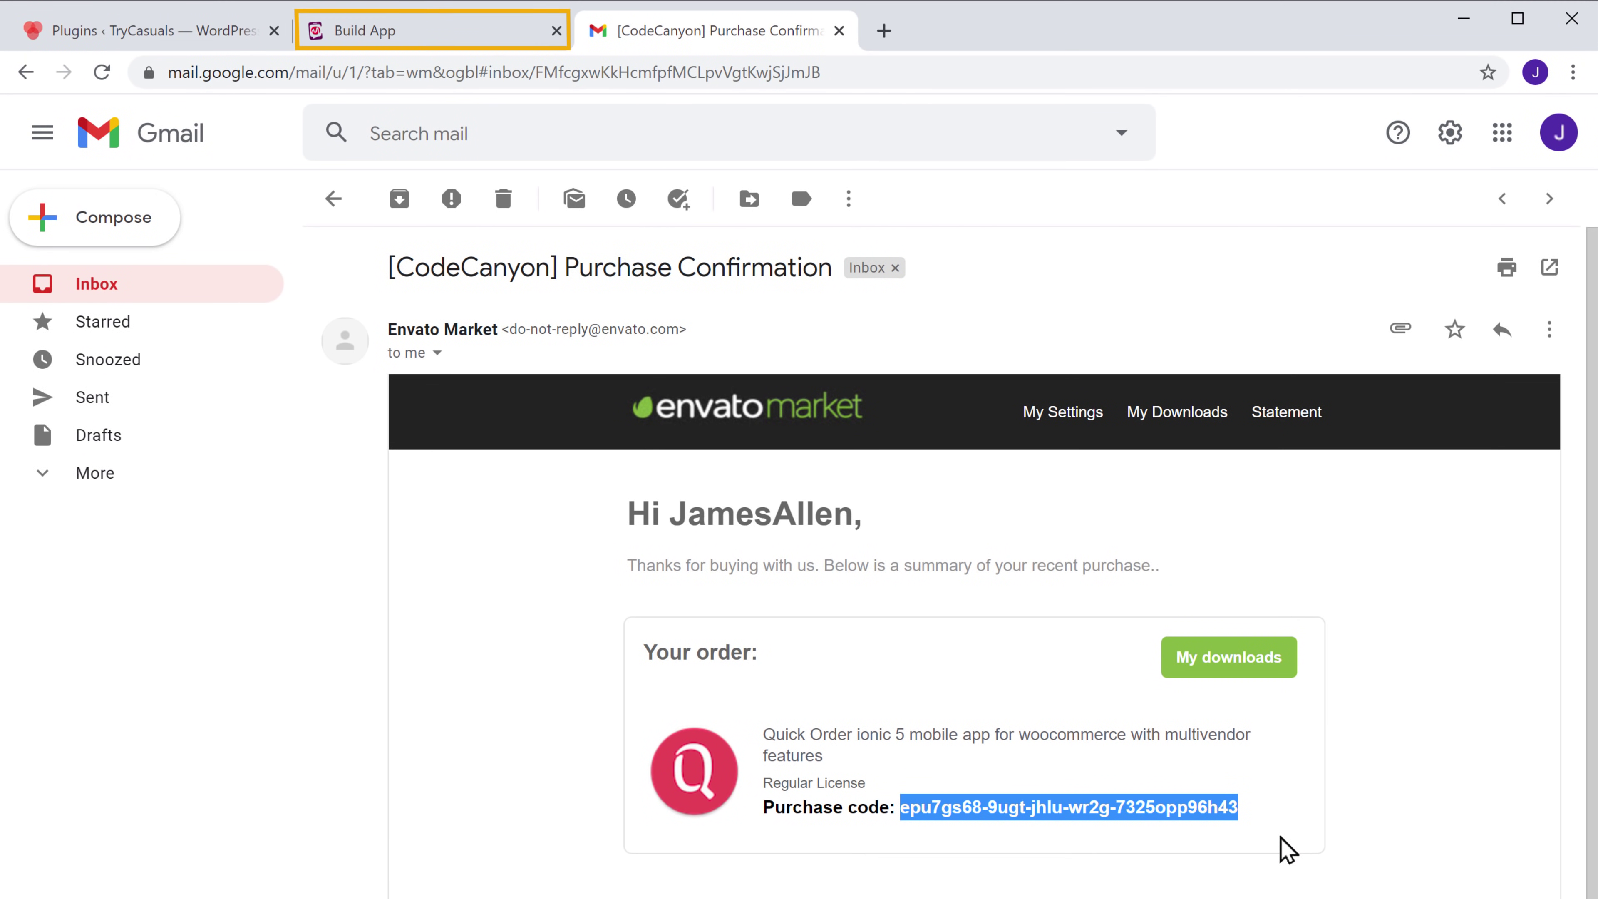
Paste the copied purchase code into the Build App form's Purchase Code / License field
click(356, 30)
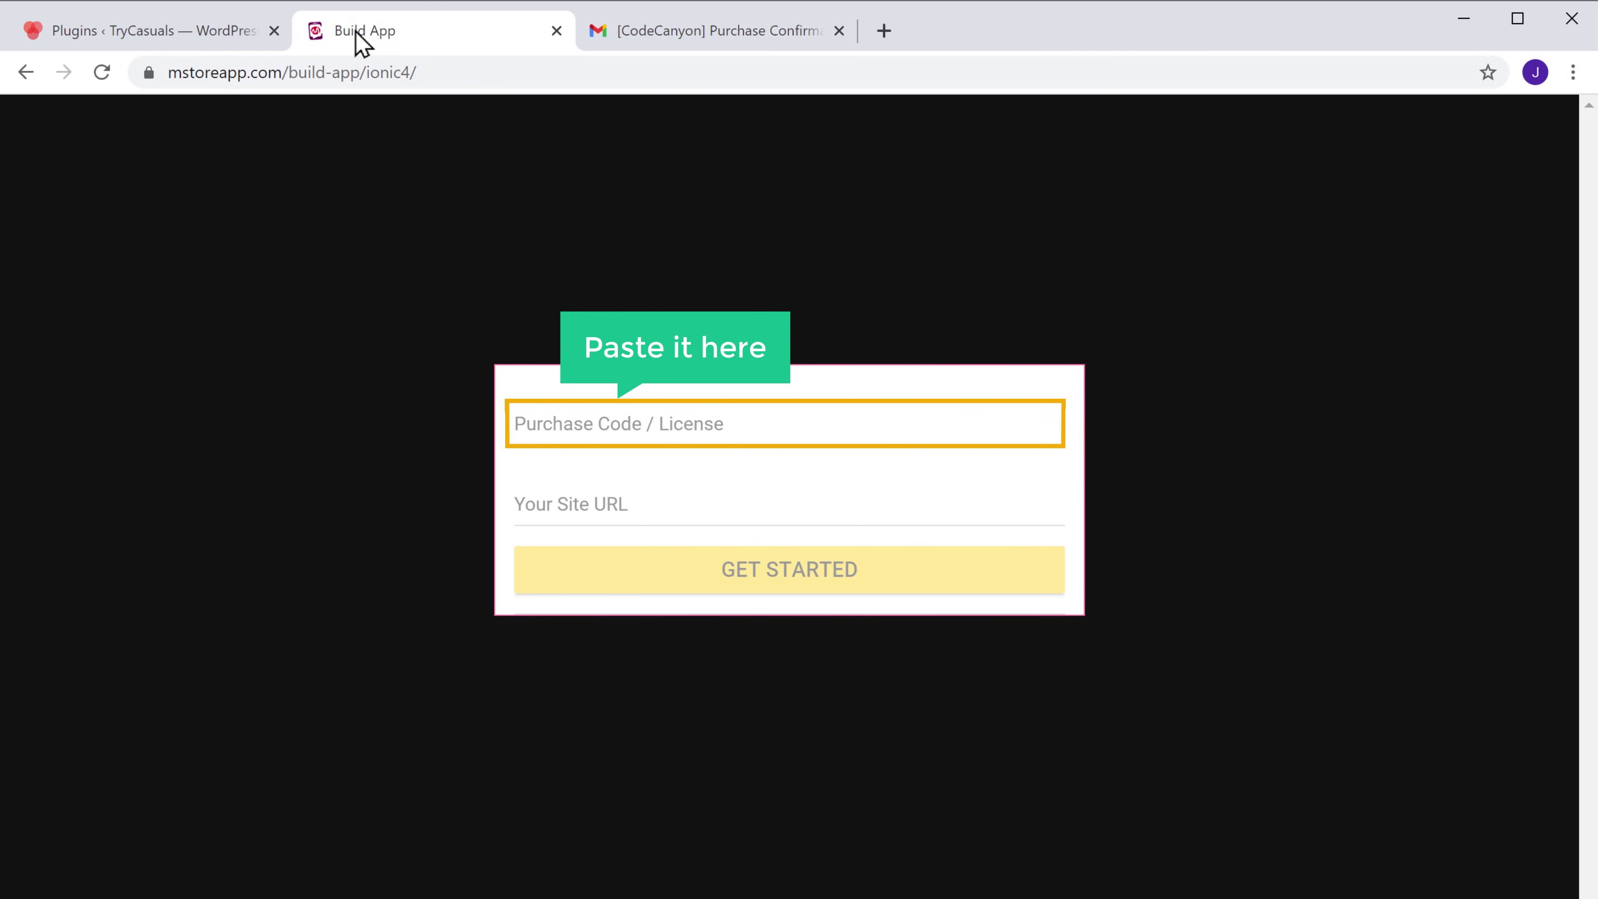
right_click(671, 415)
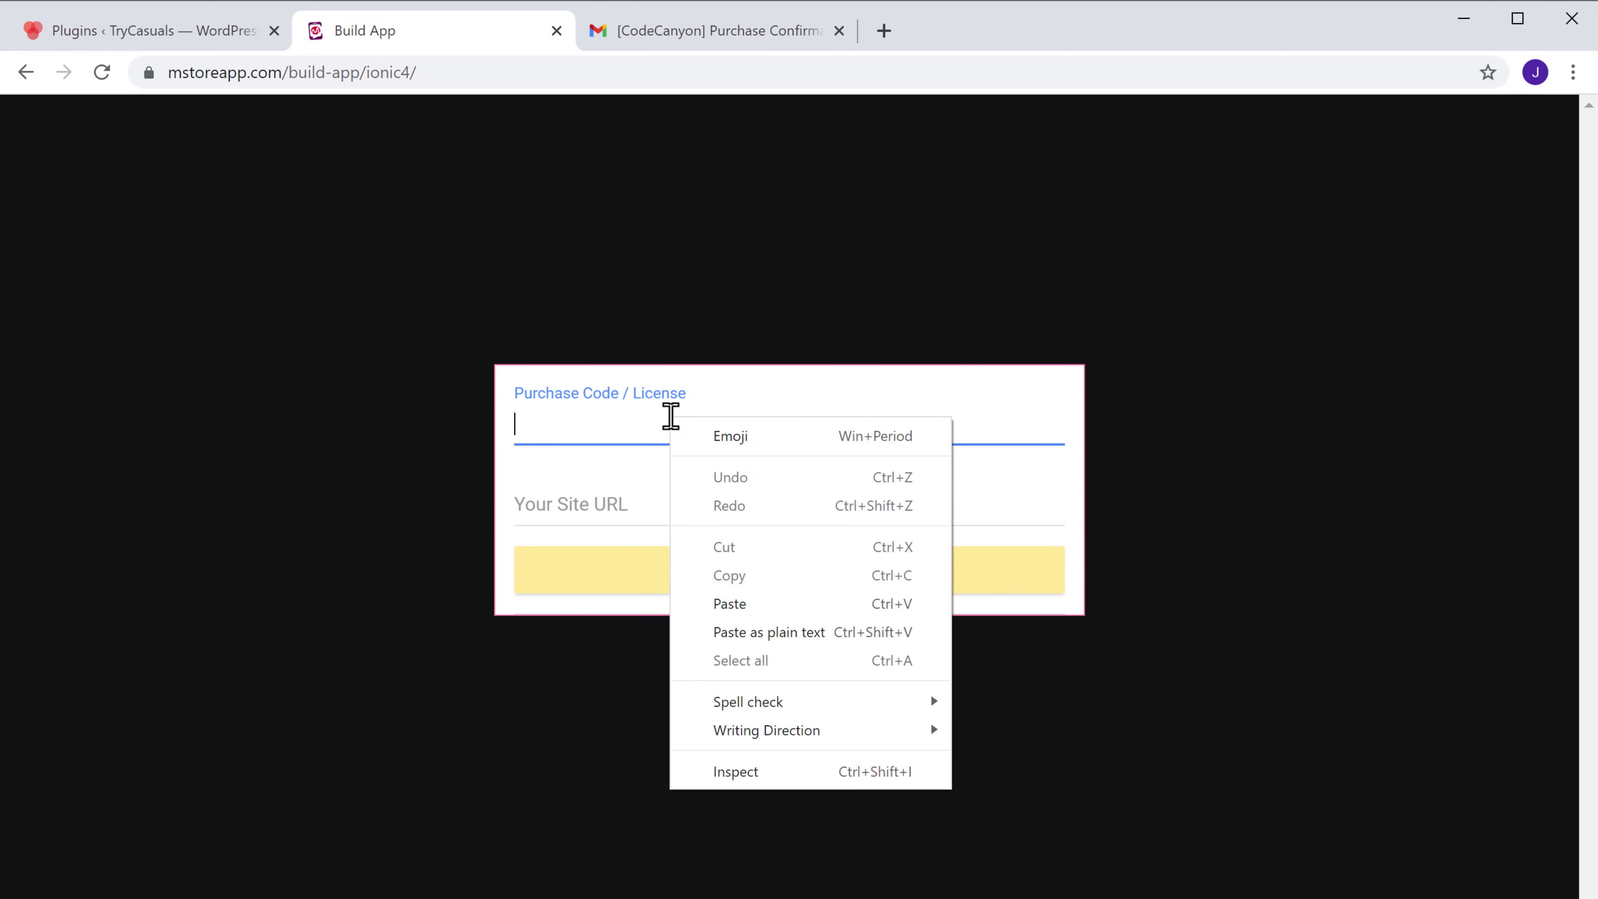
click(741, 608)
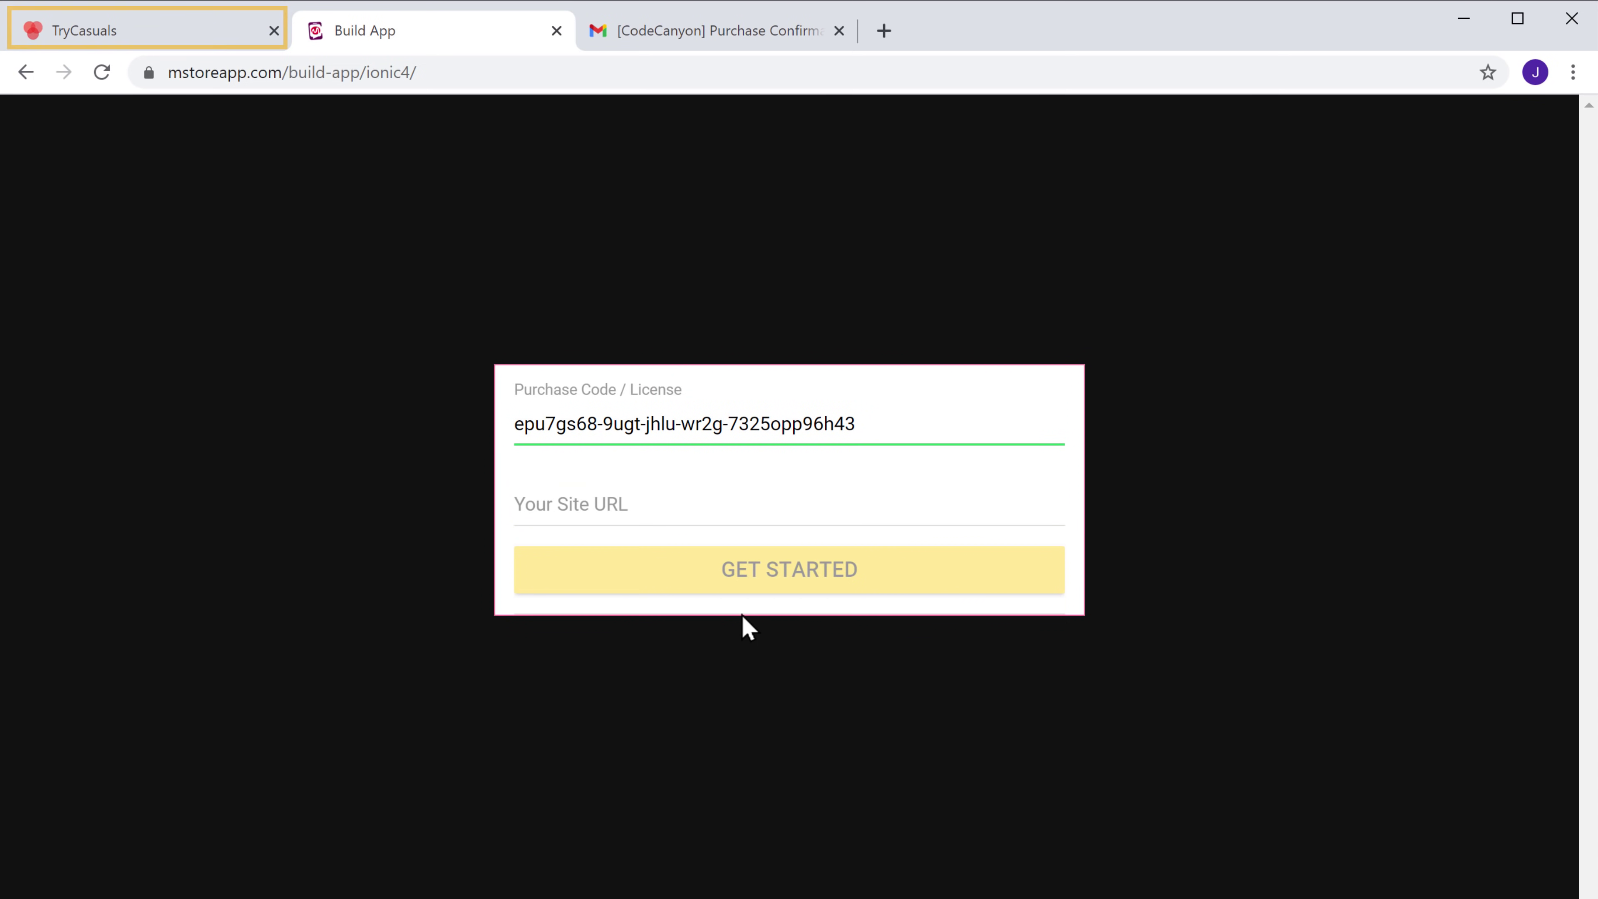
click(78, 45)
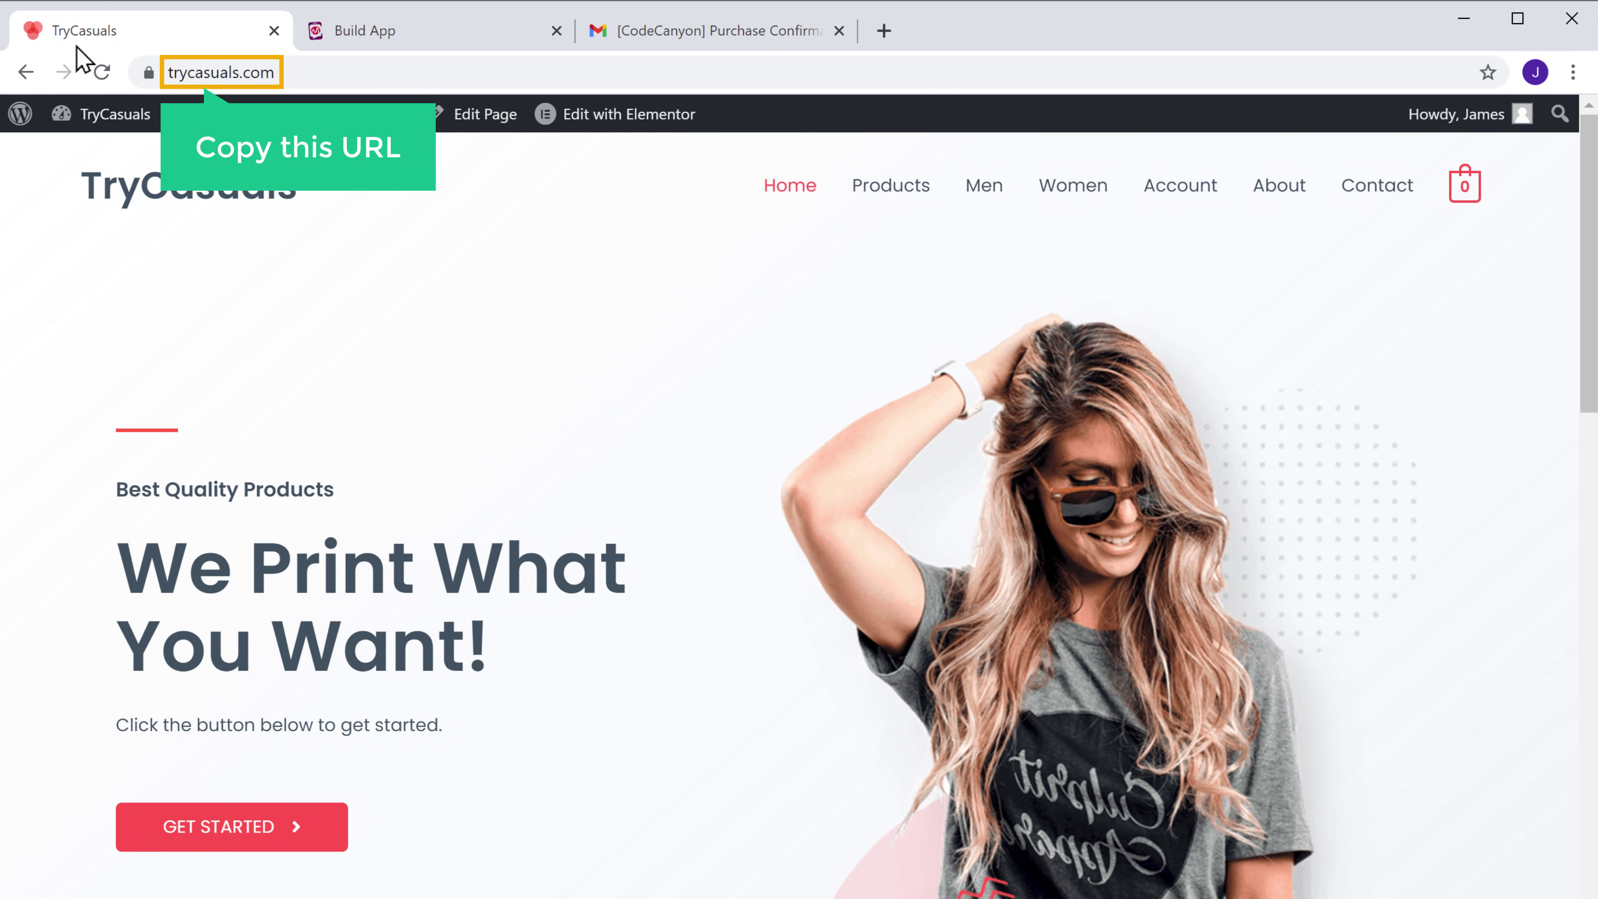
right_click(339, 77)
click(396, 246)
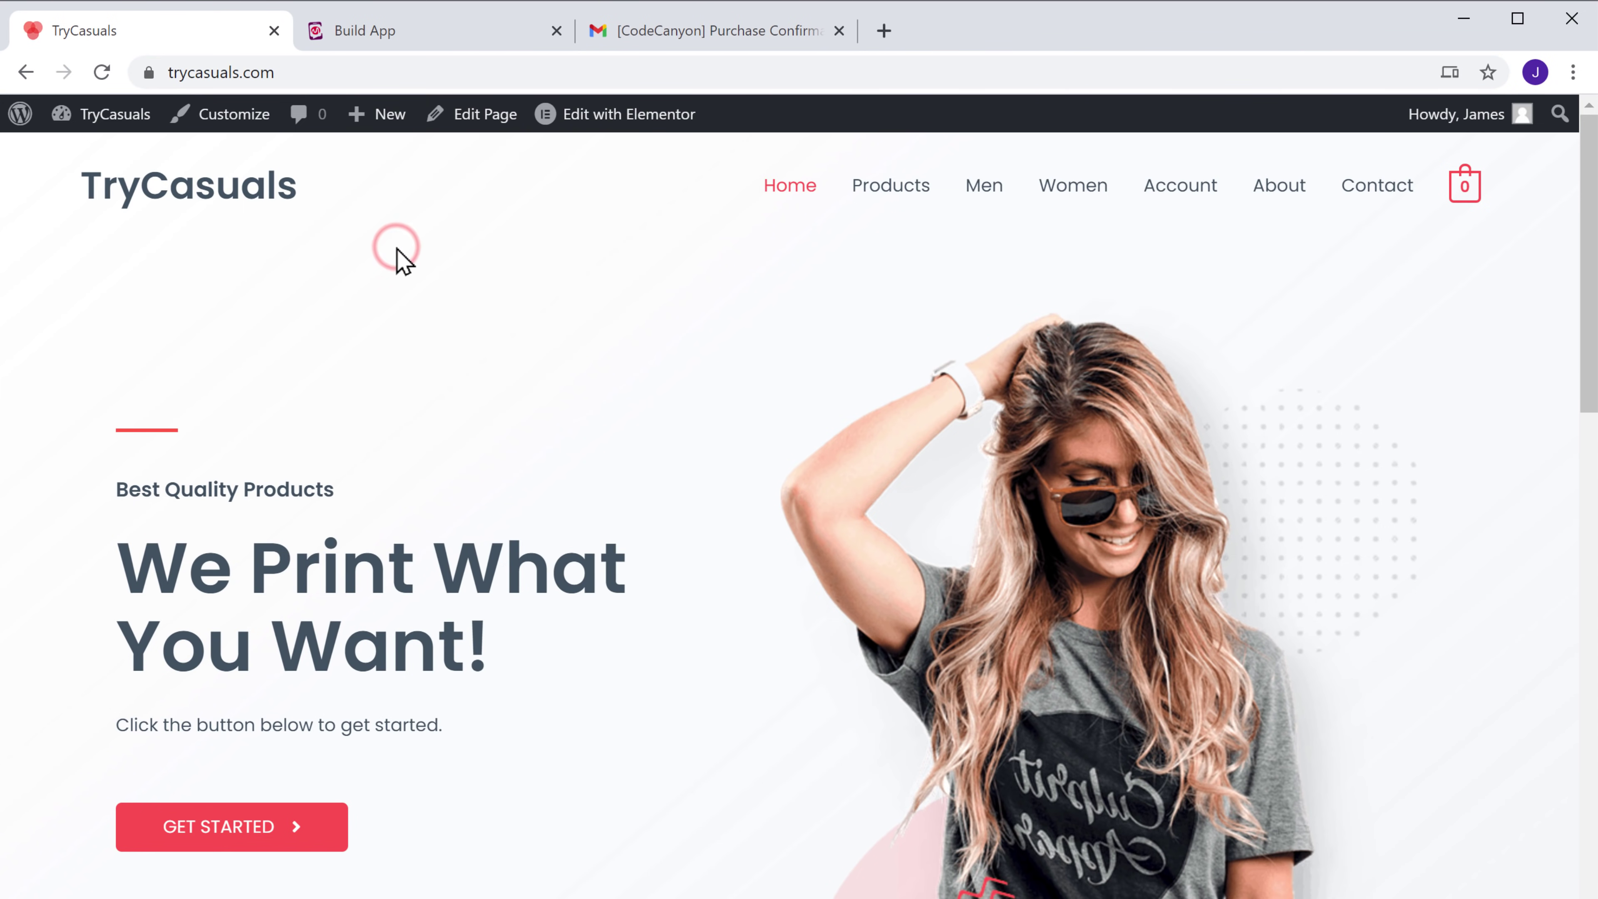
click(379, 43)
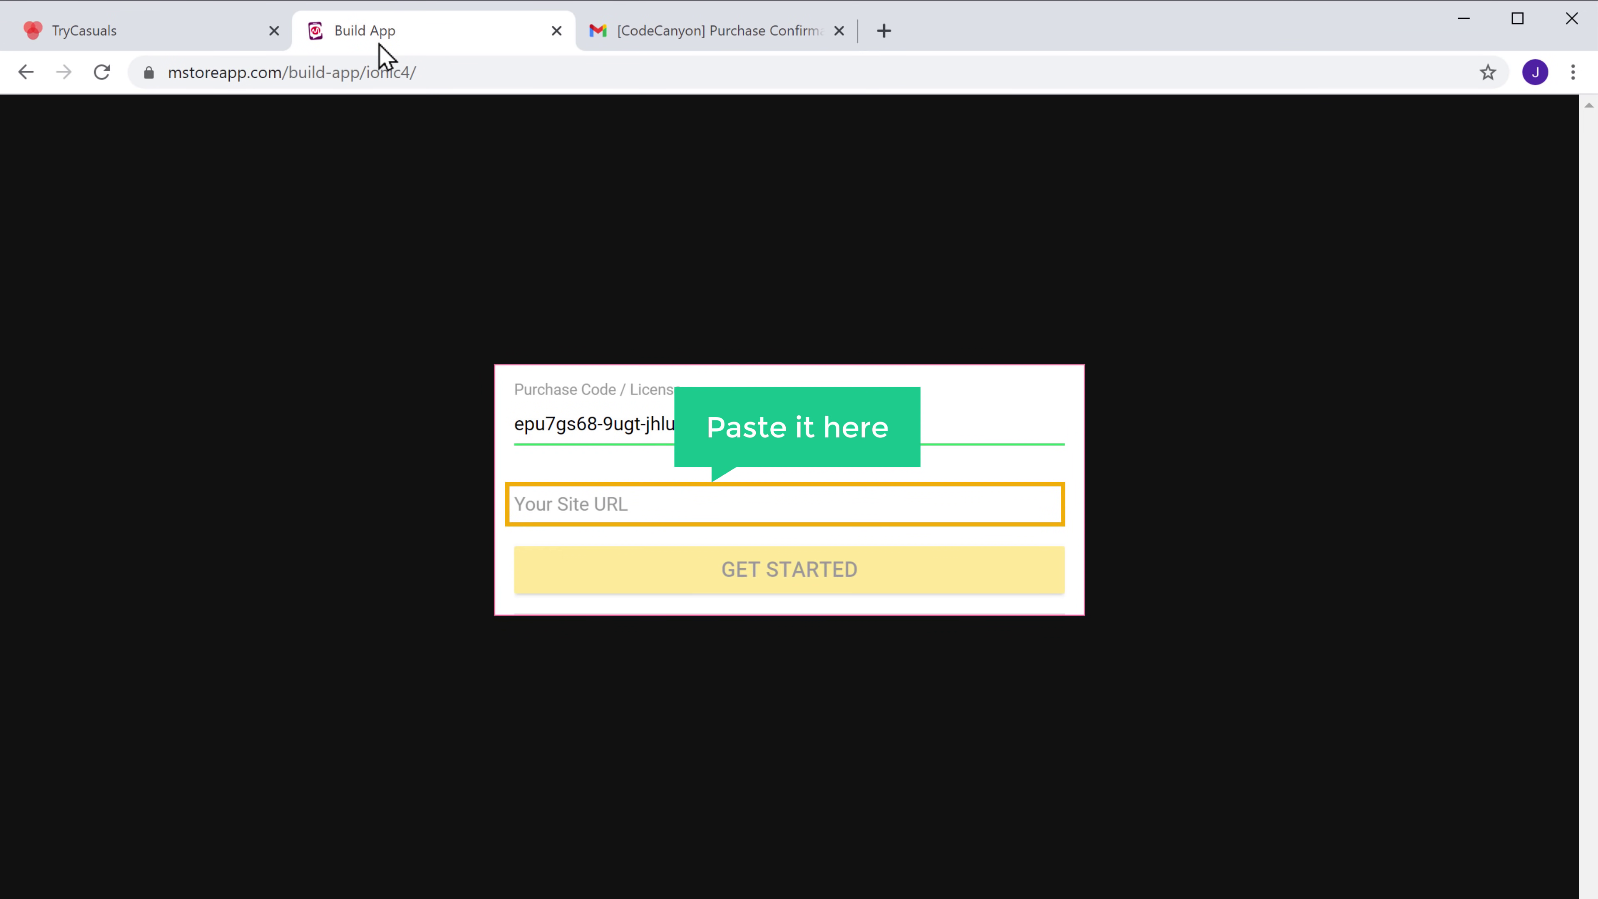
right_click(662, 495)
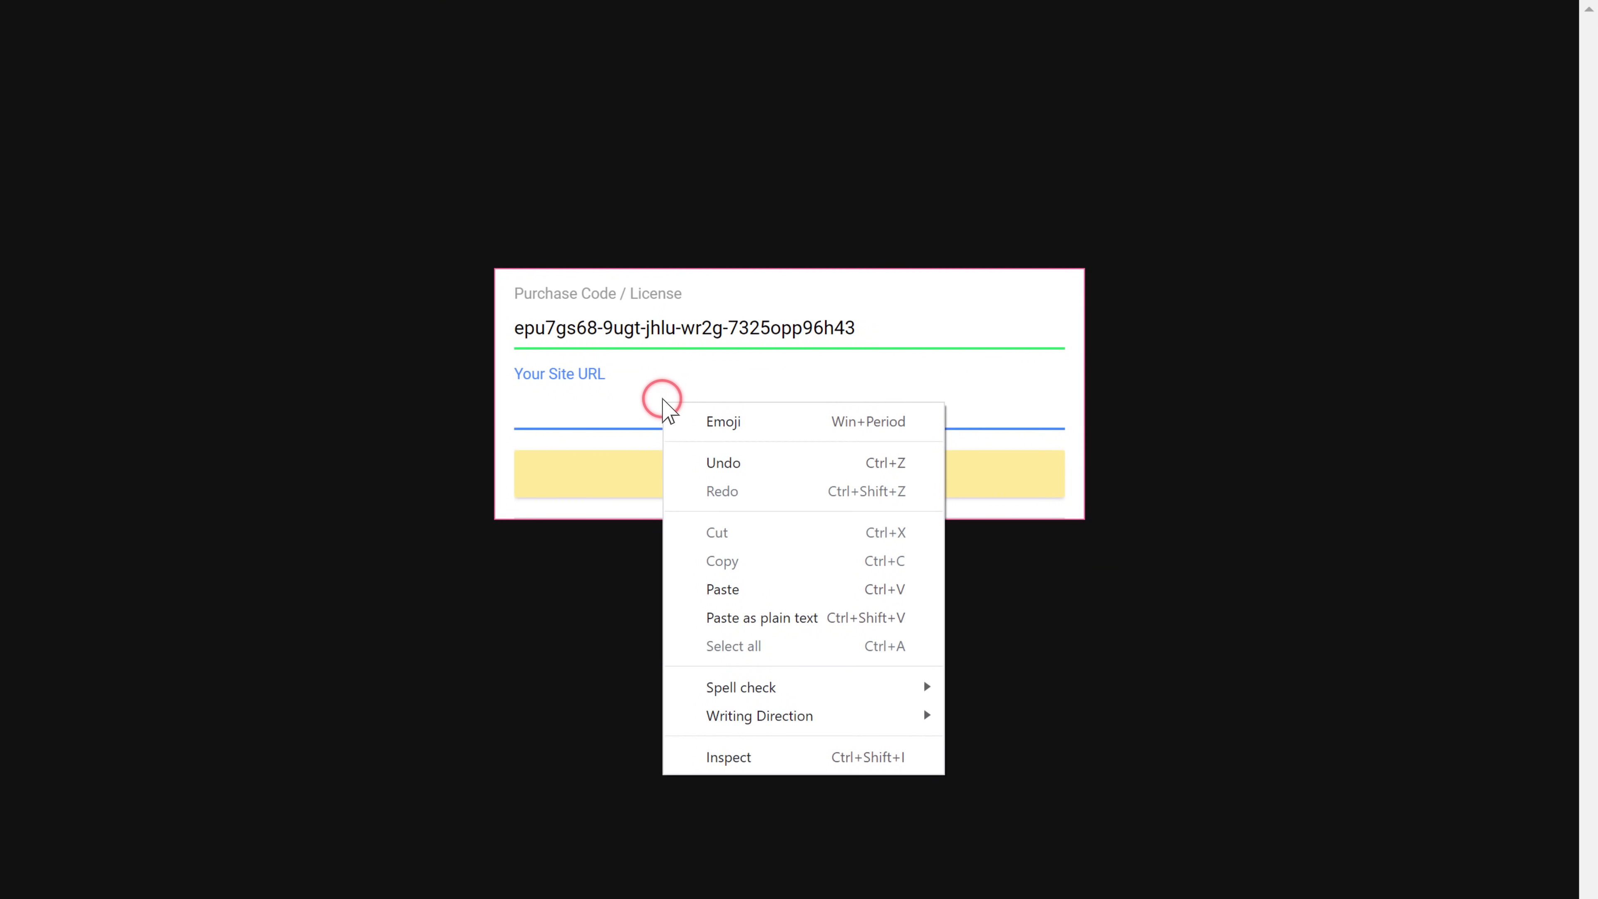
click(728, 591)
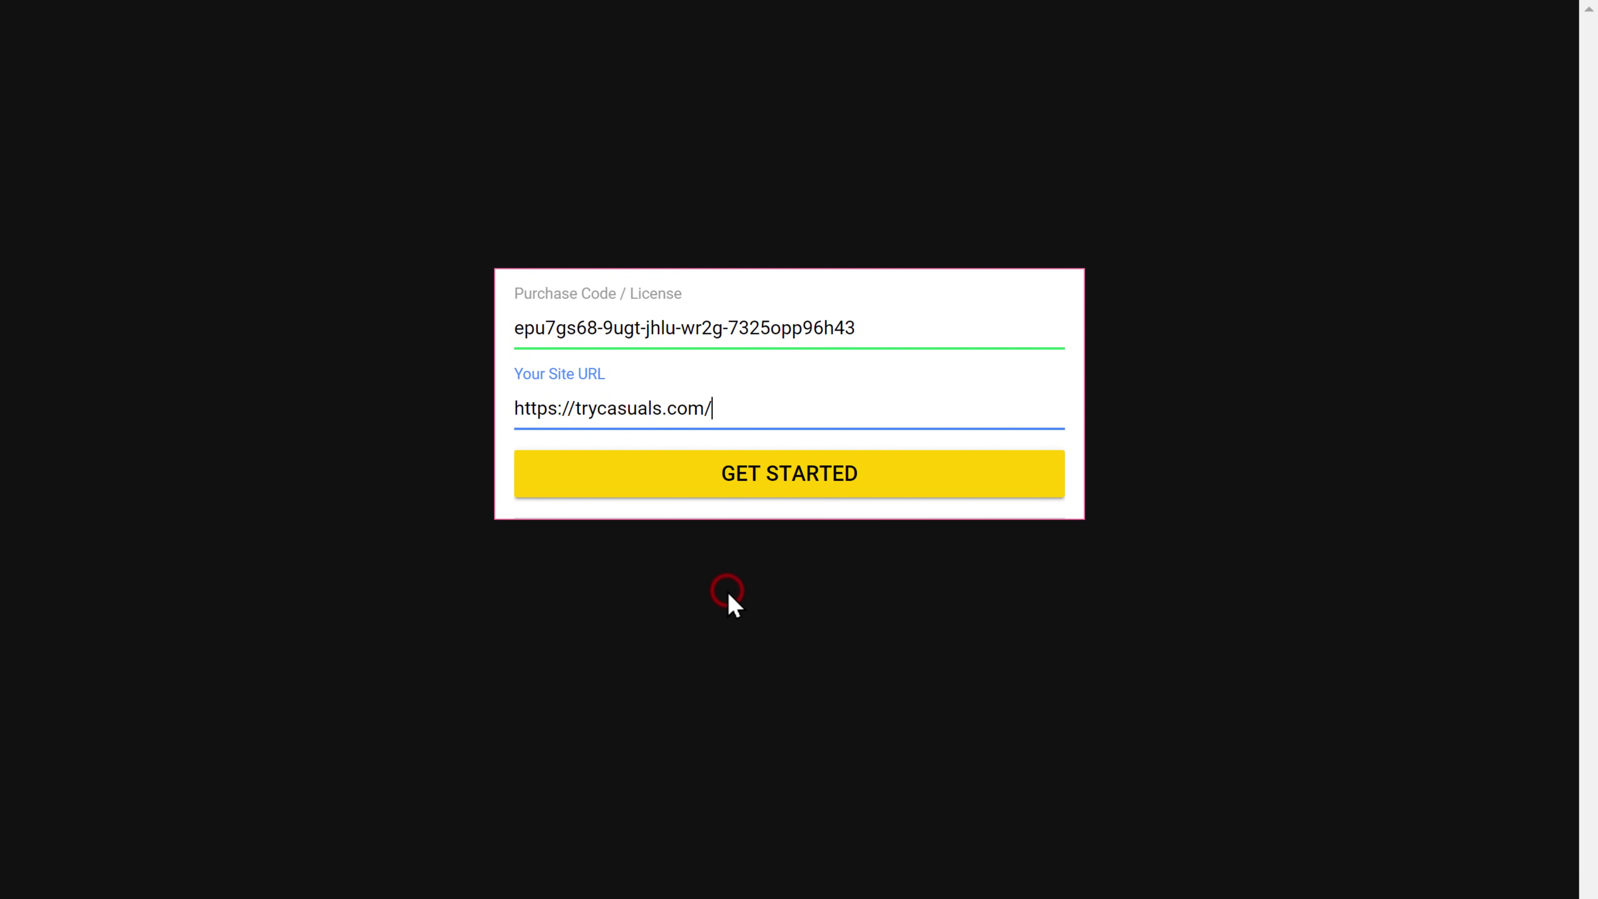
key(Tab)
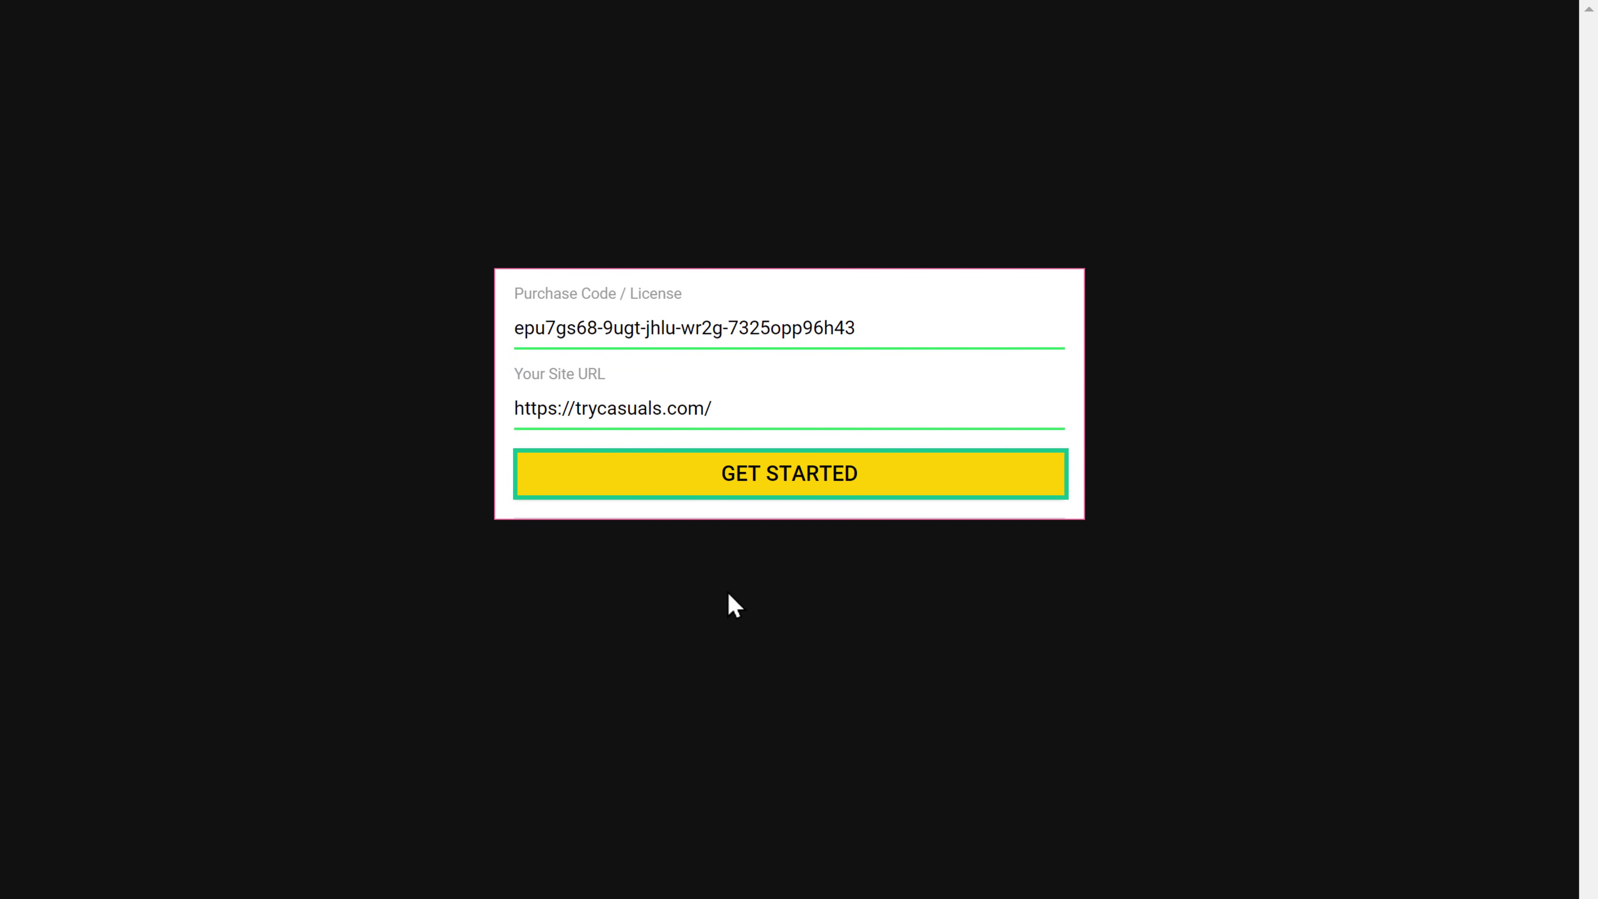
click(794, 485)
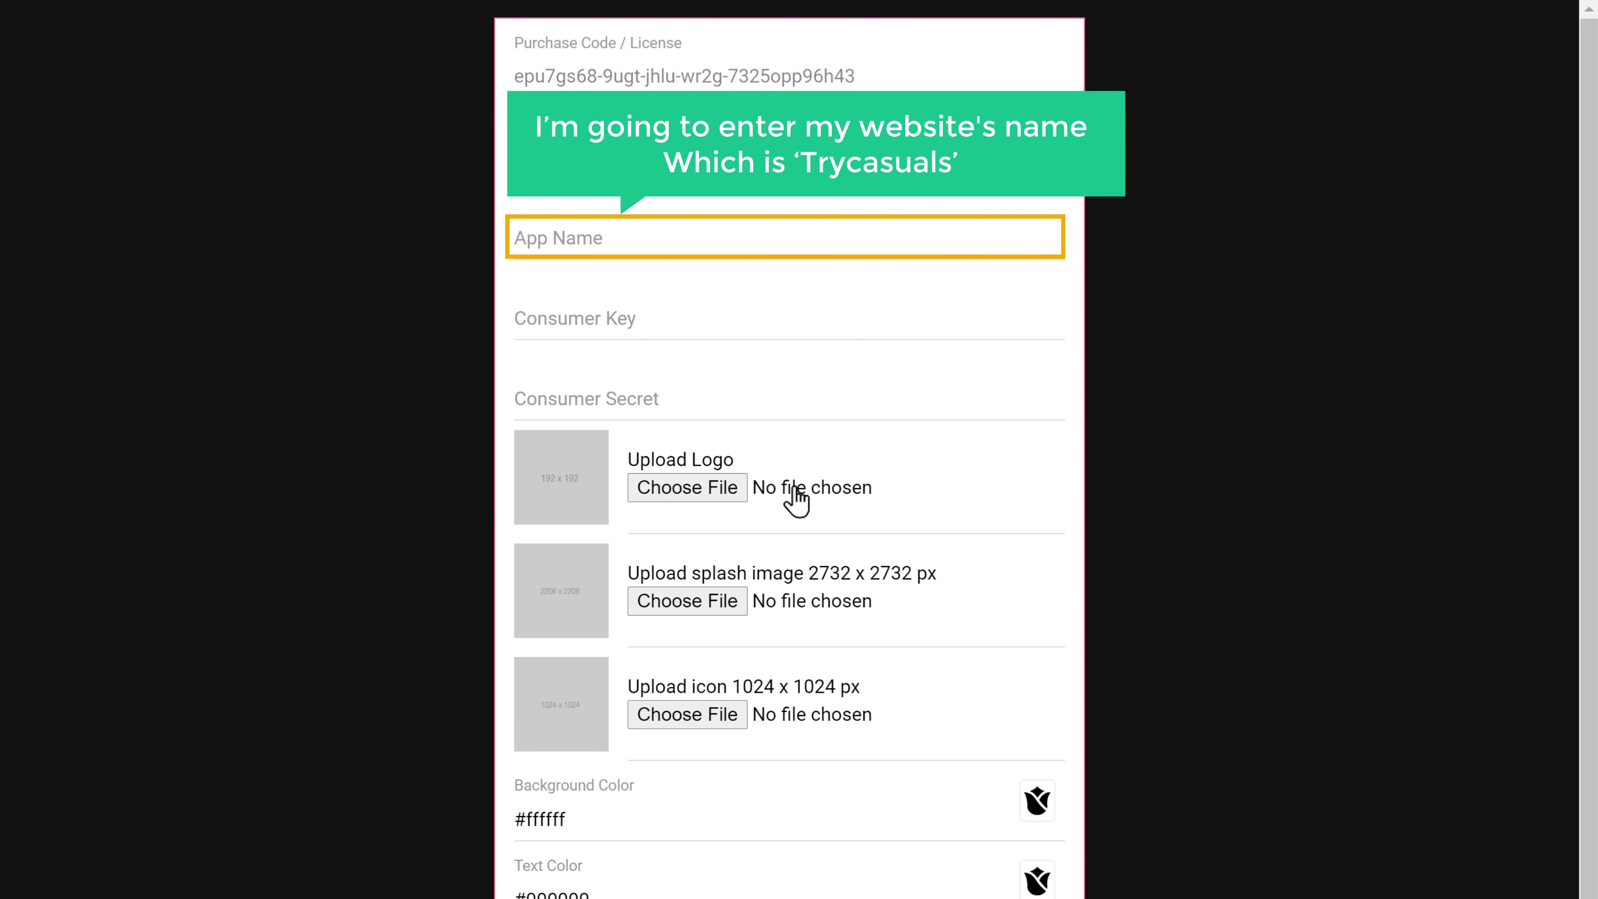
Enter 'Trycasuals' in the App Name field
click(597, 244)
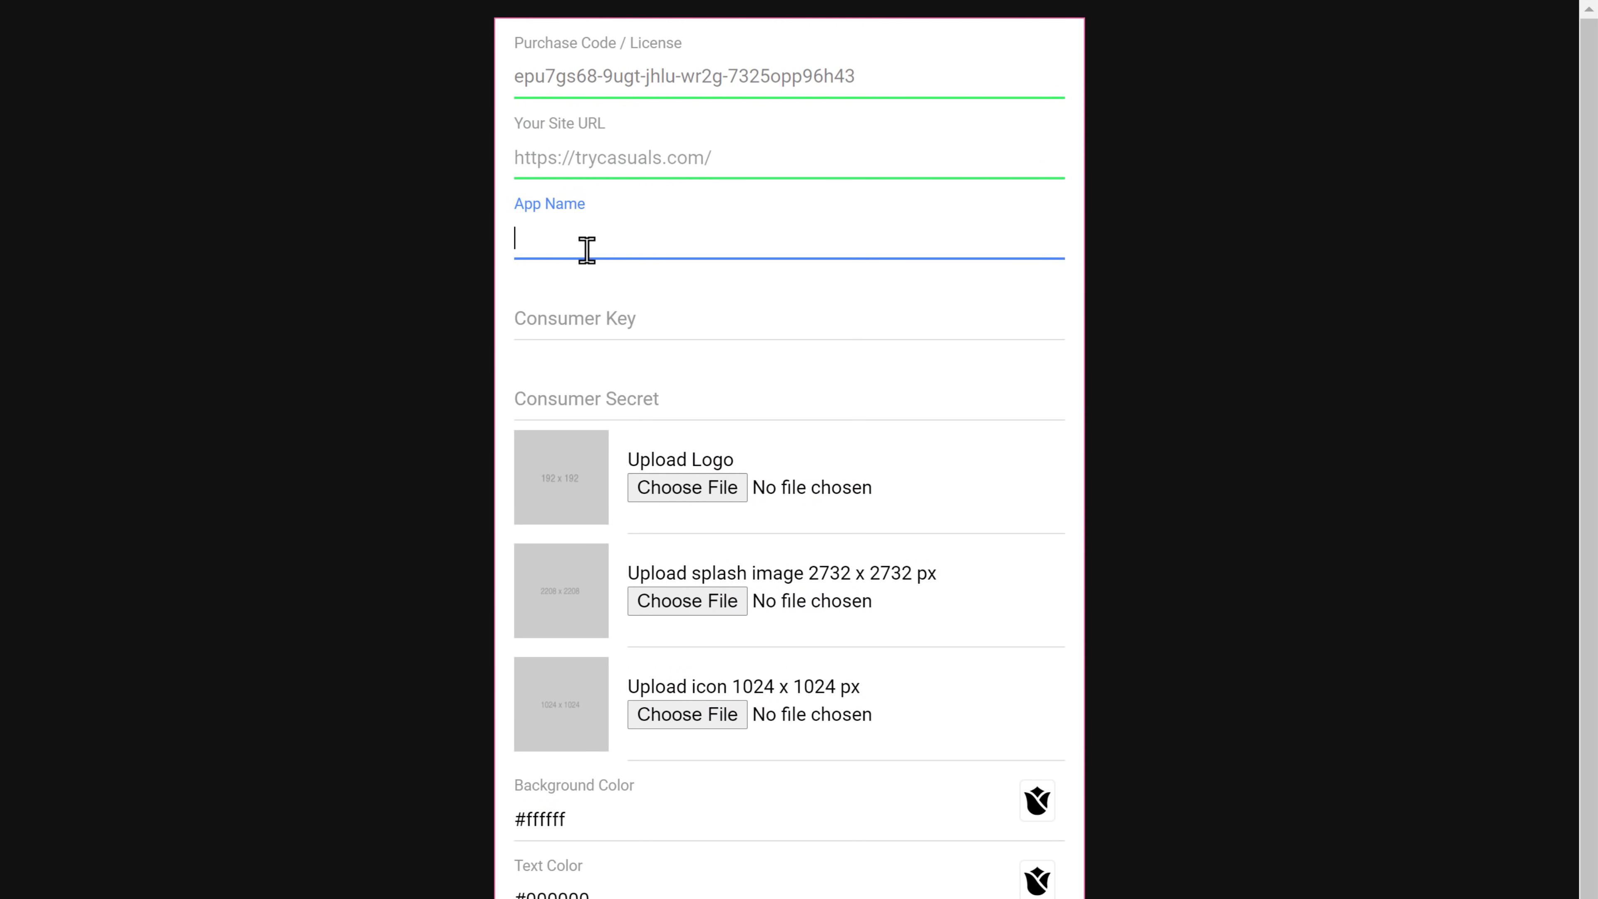
text(Trycasuals)
click(388, 335)
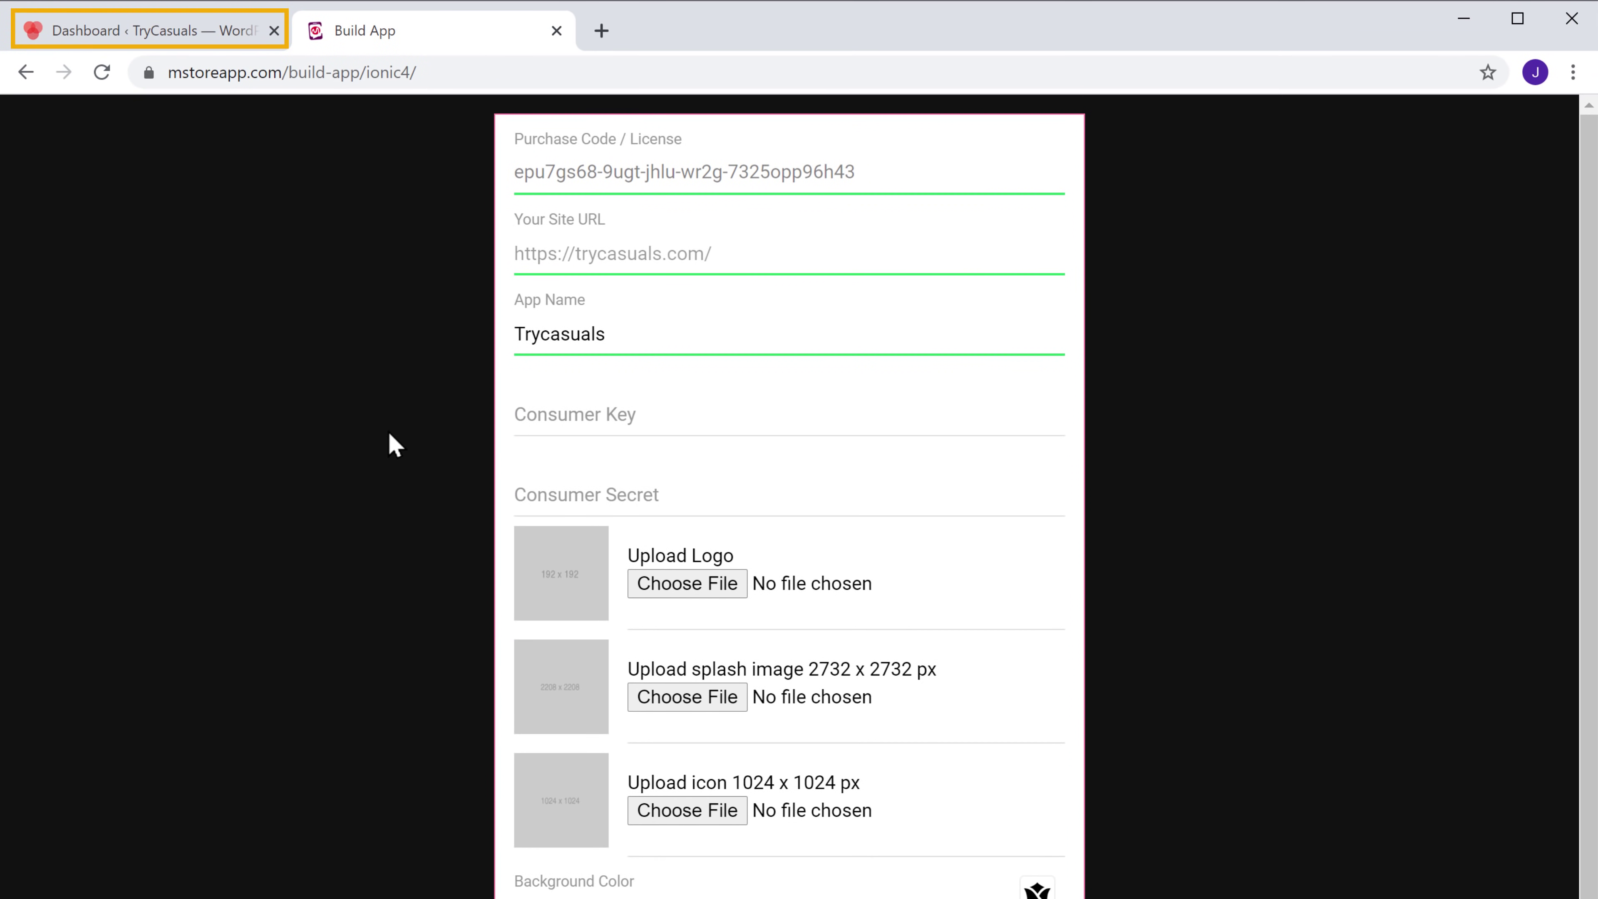
In the WordPress admin, go to WooCommerce Advanced settings, REST API section
click(164, 44)
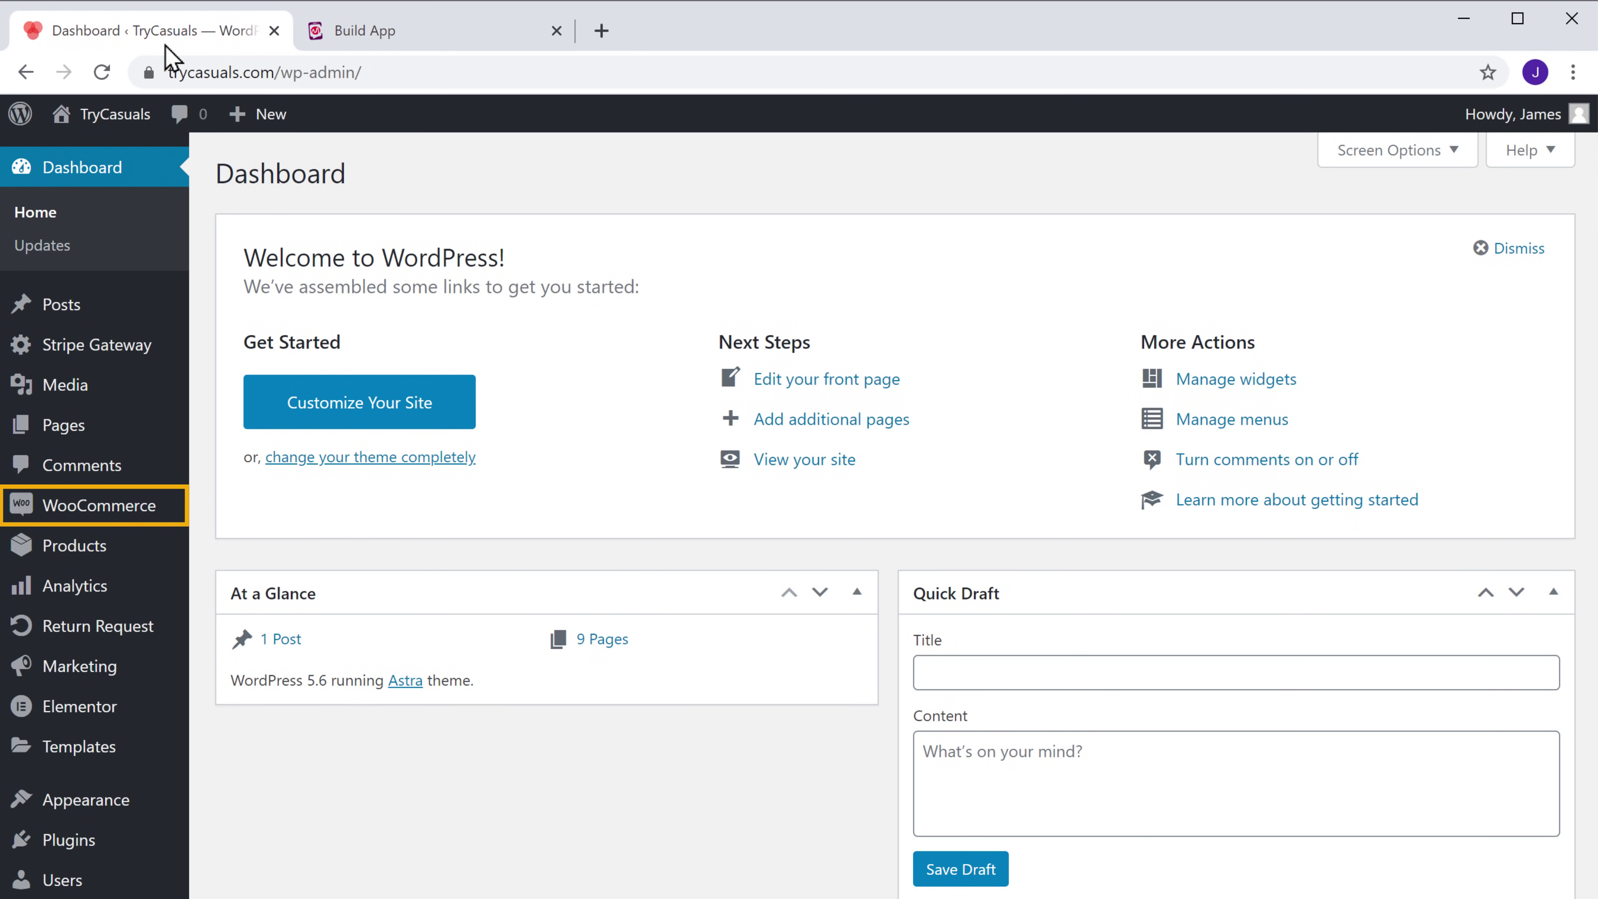
mouse_move(108, 529)
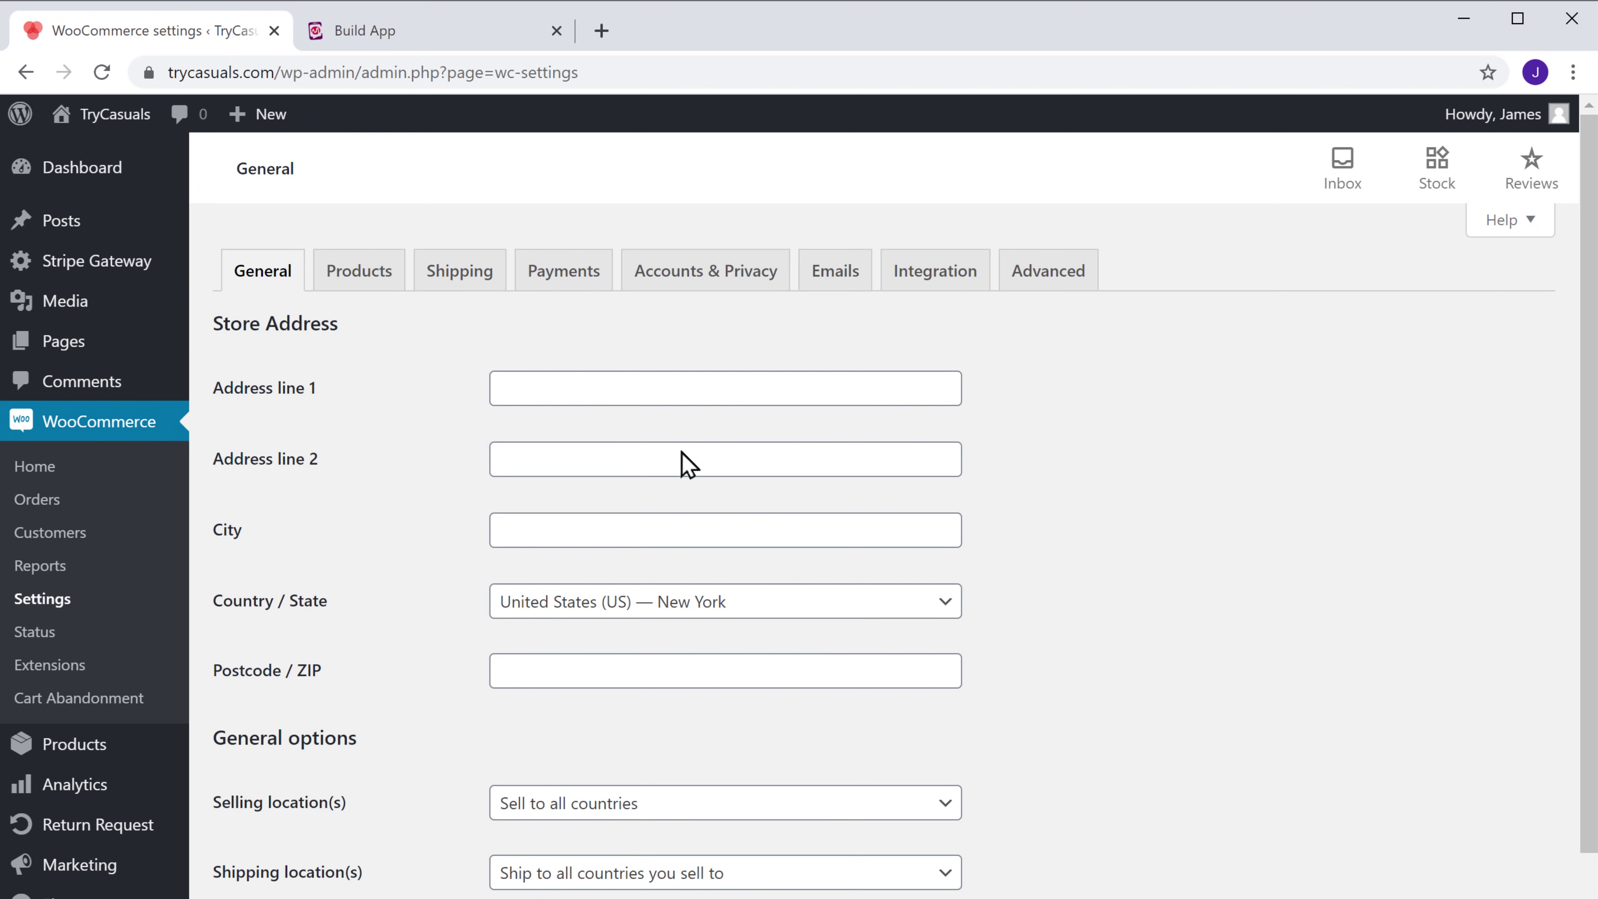
click(1051, 292)
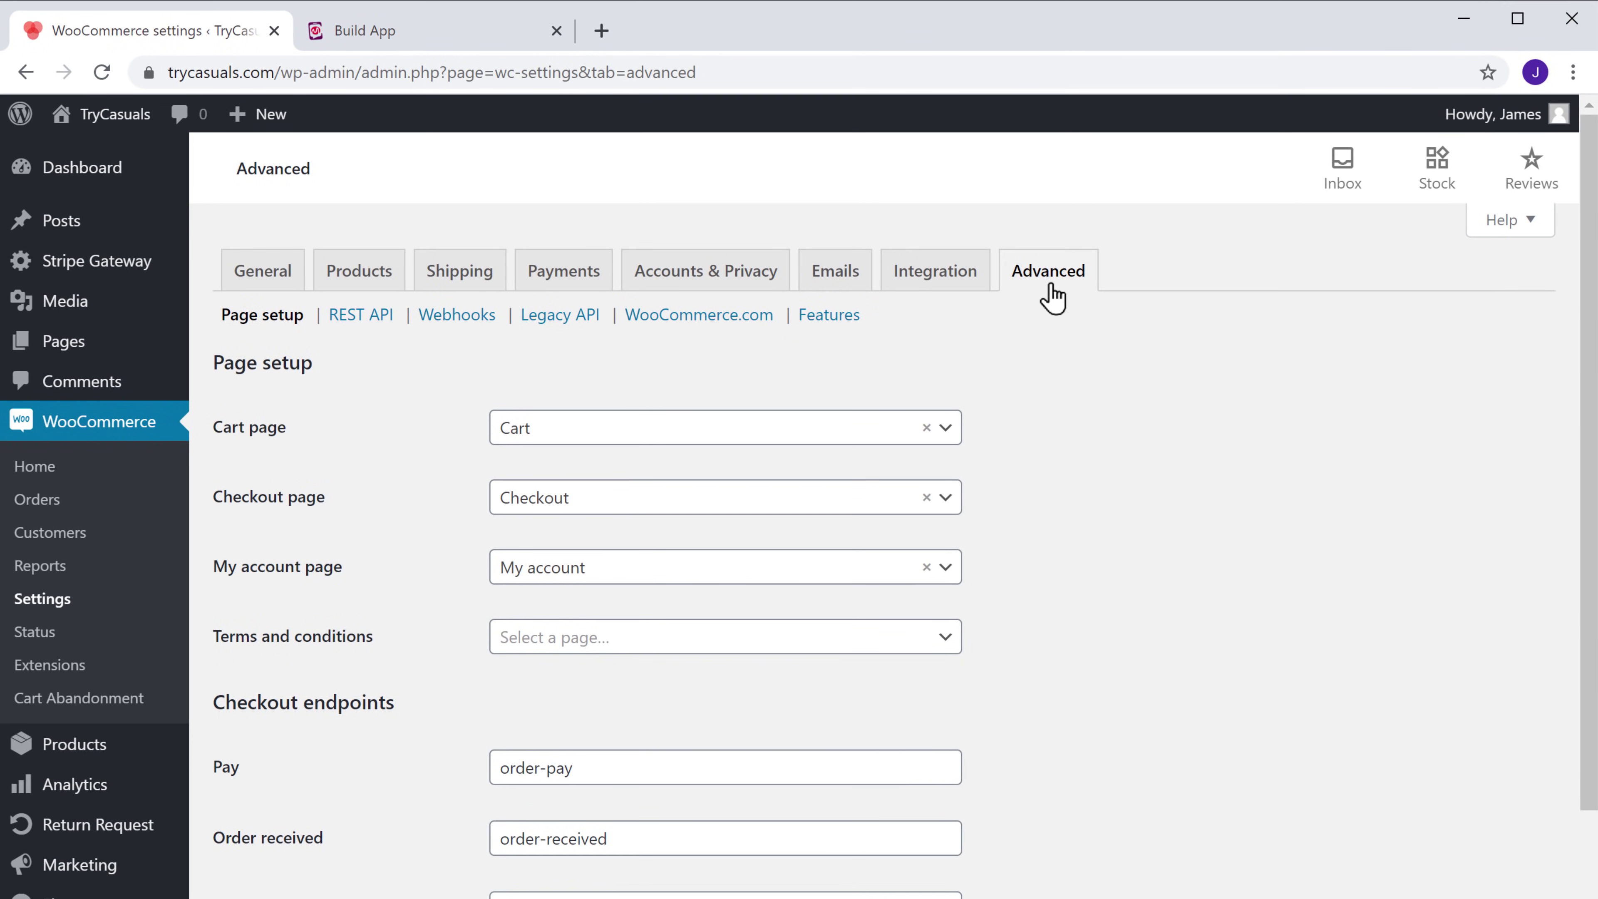
click(357, 325)
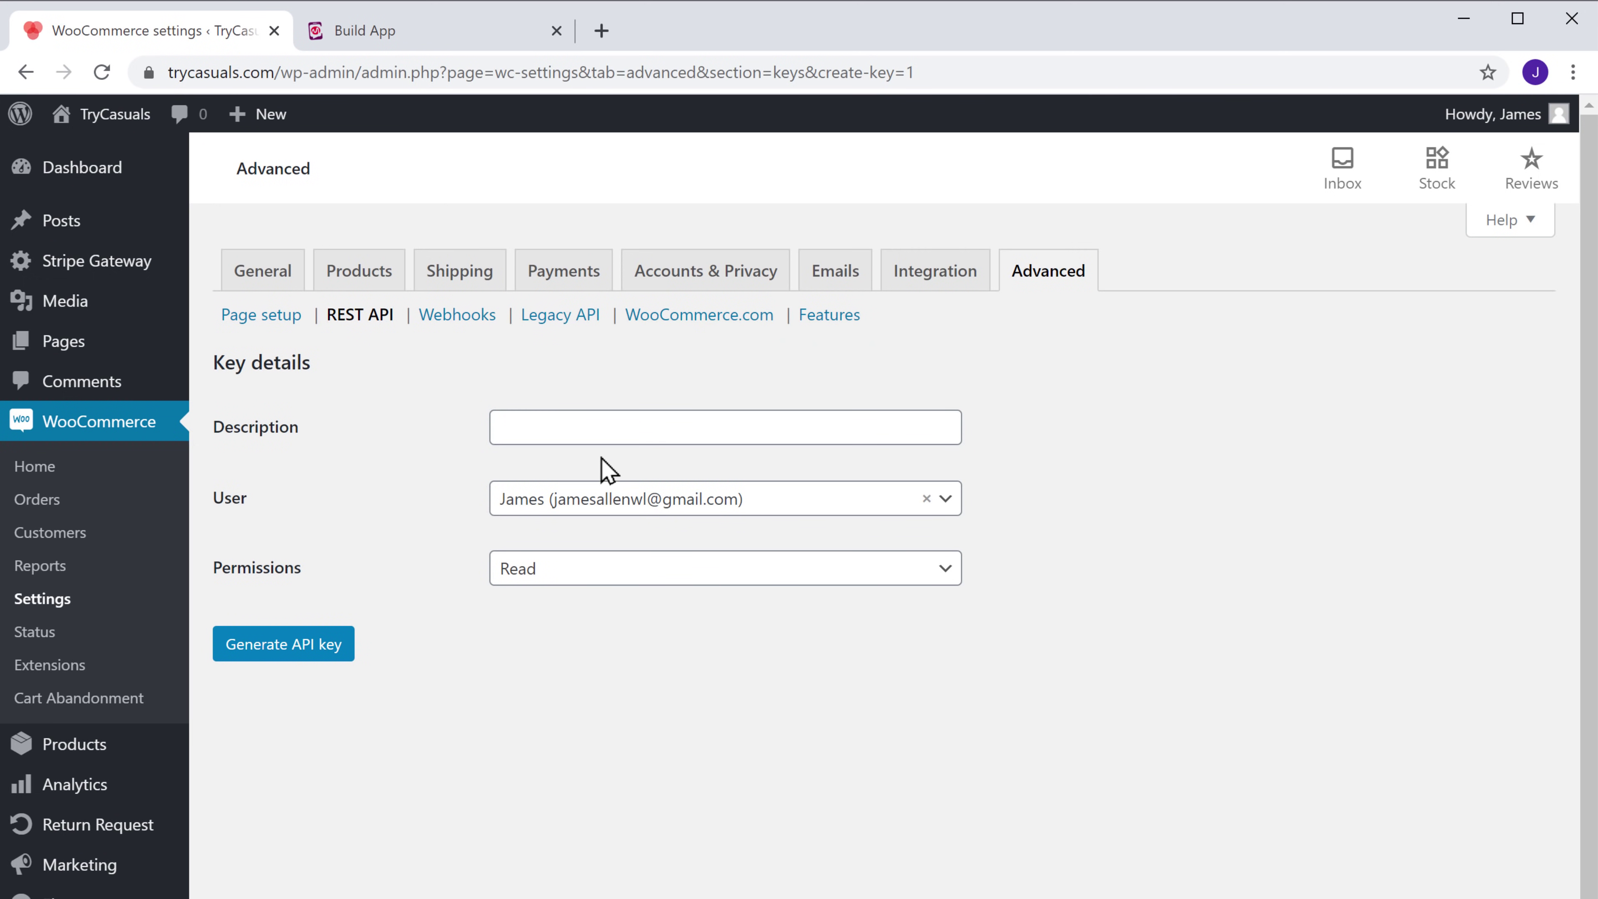
Generate an API key described as 'Mobile App' with Read/Write permissions
click(578, 425)
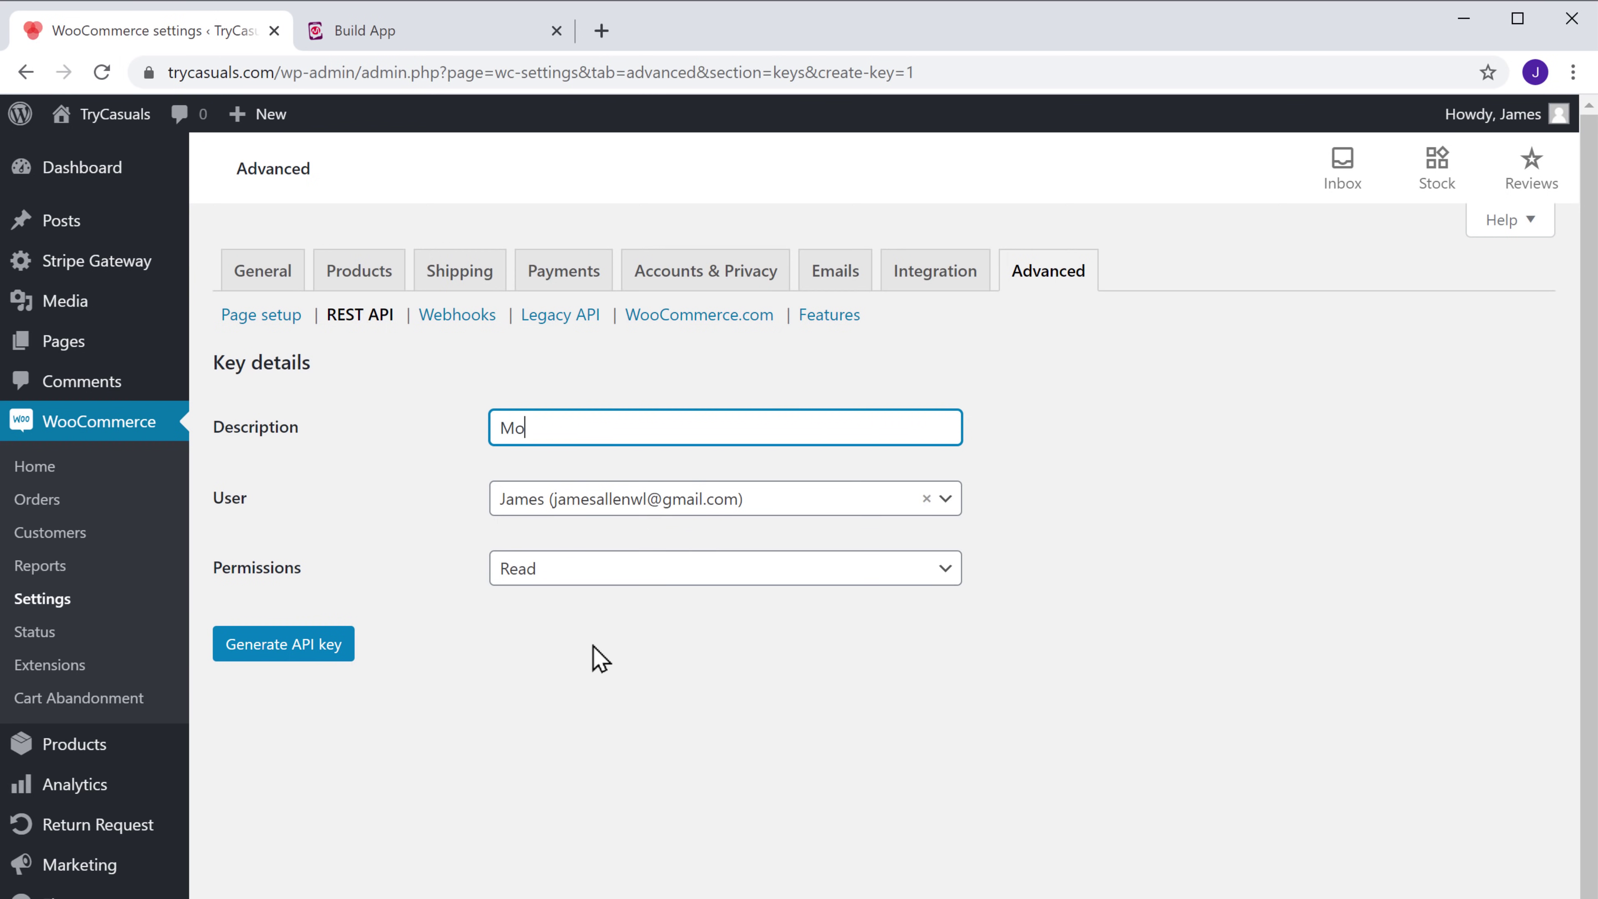
text(Mobile App)
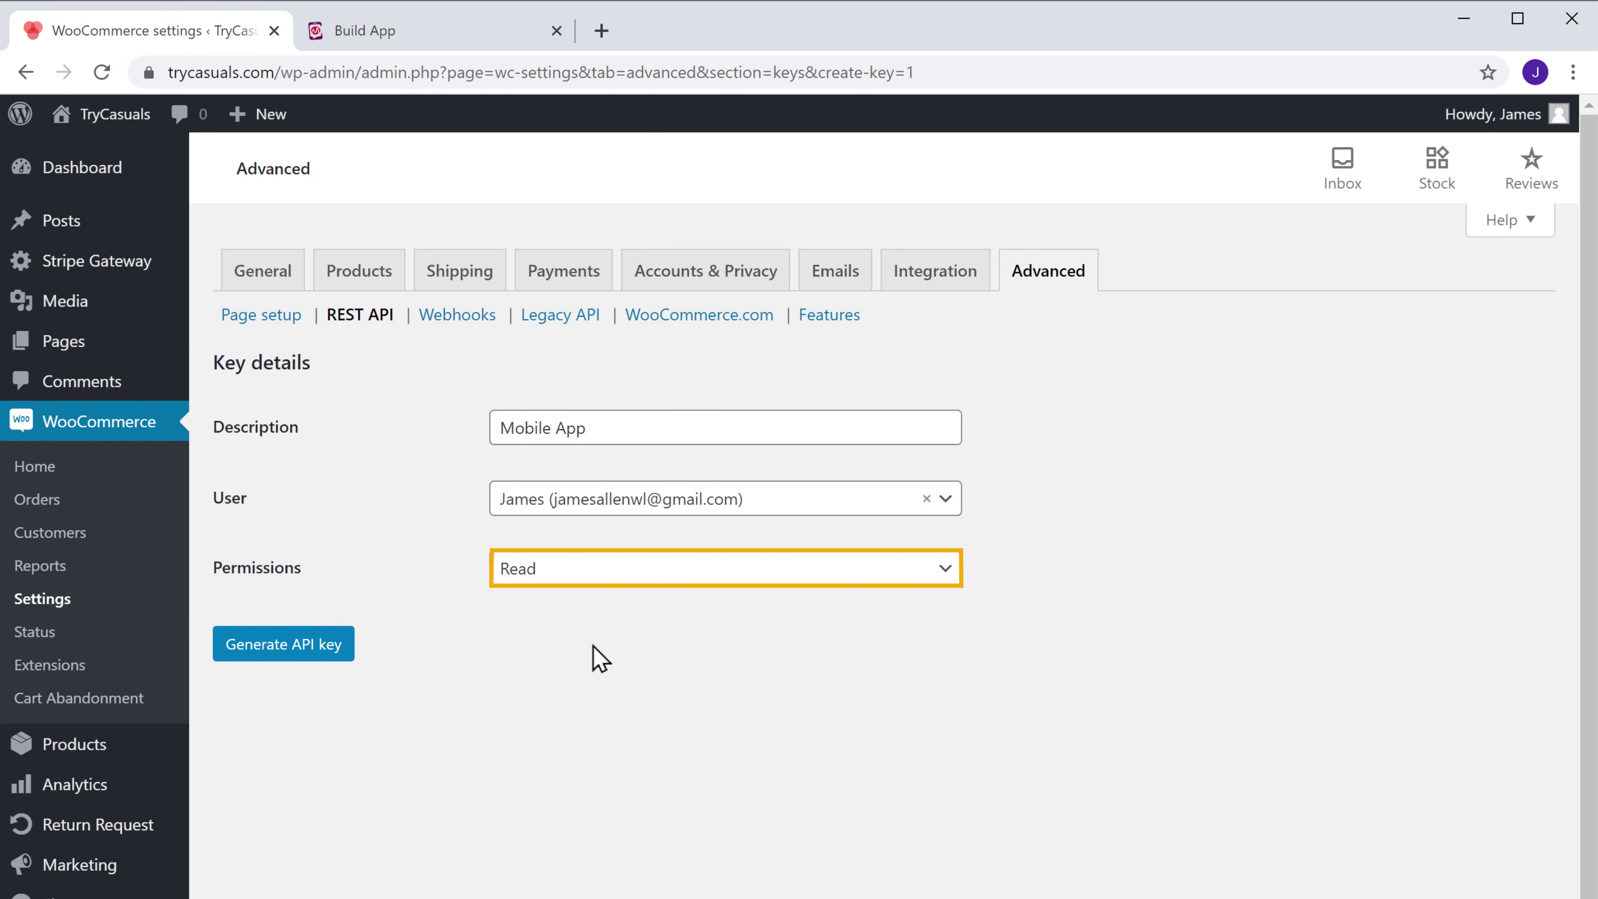
click(746, 578)
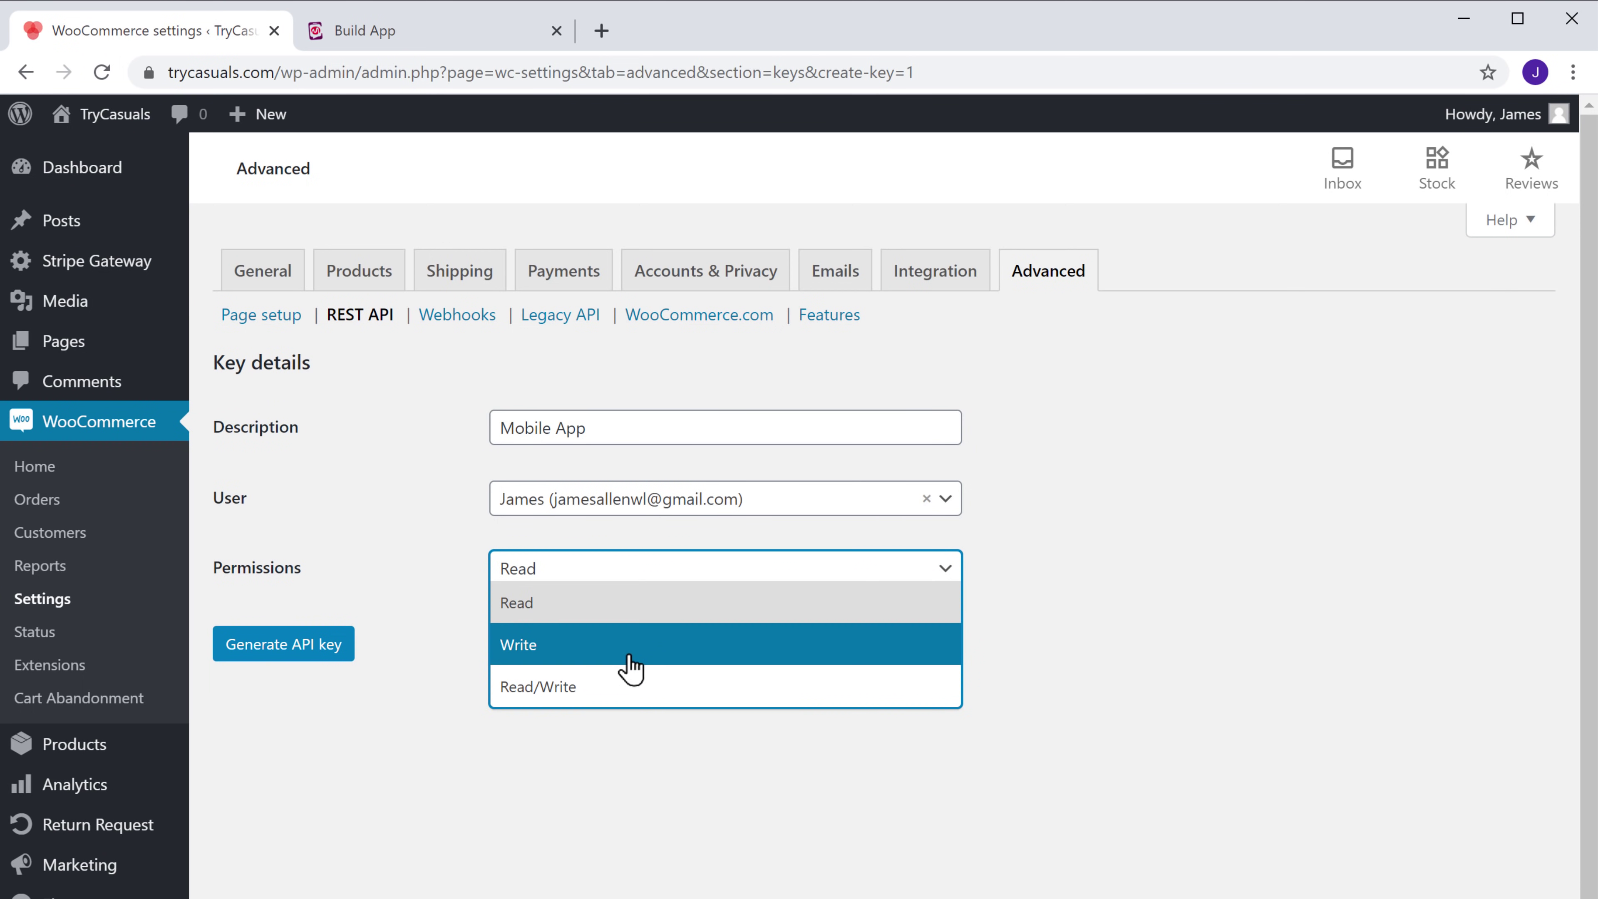
click(548, 699)
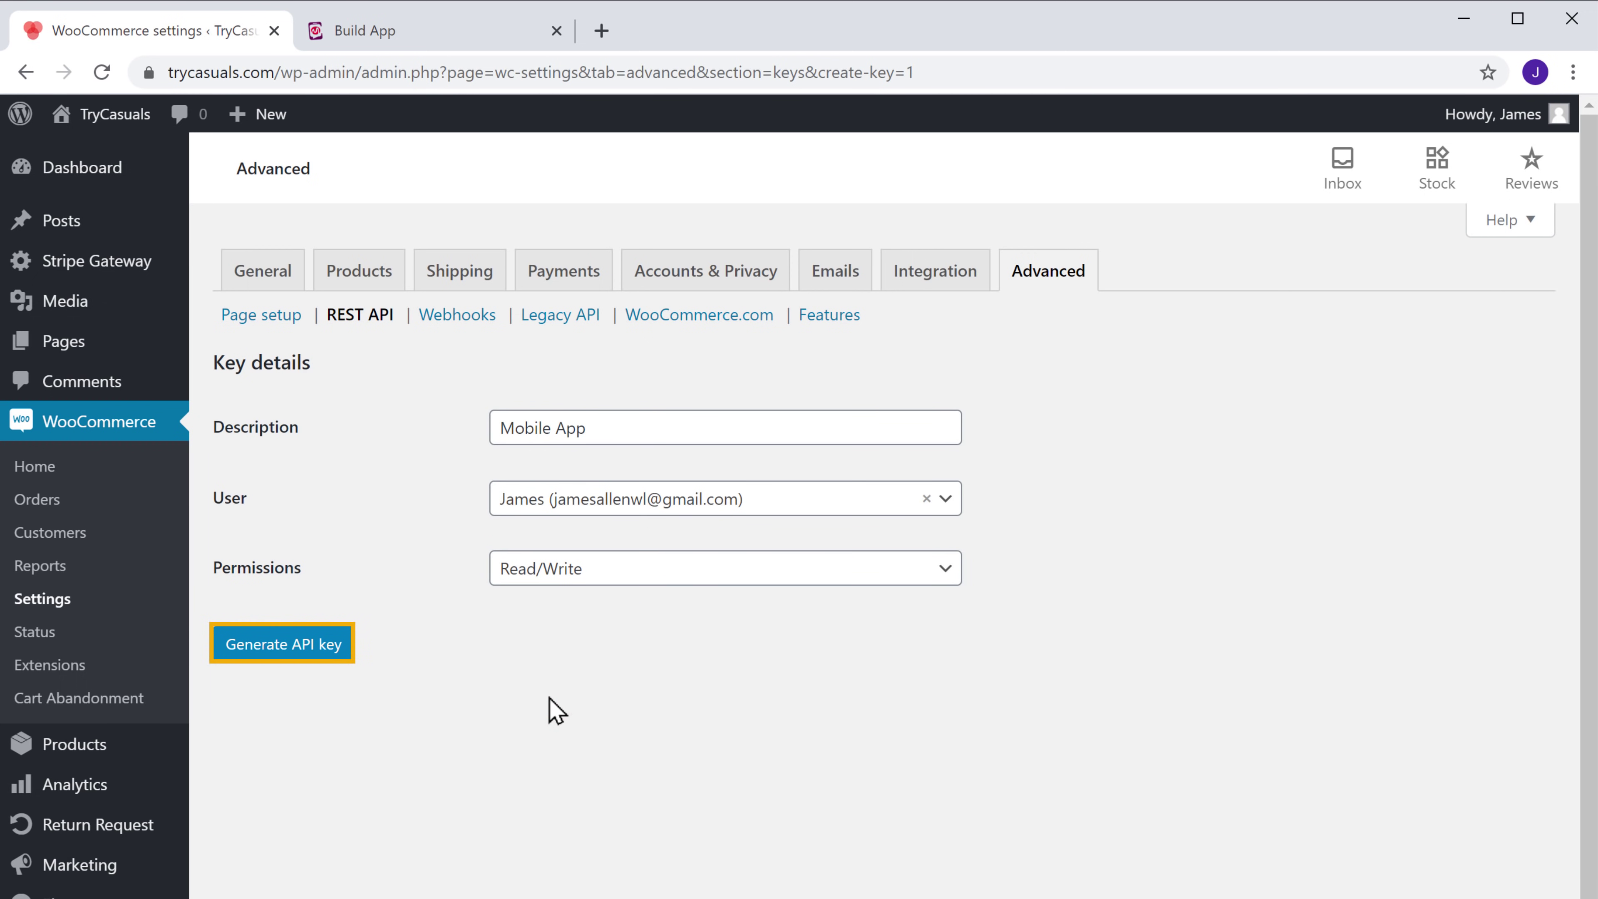
click(261, 655)
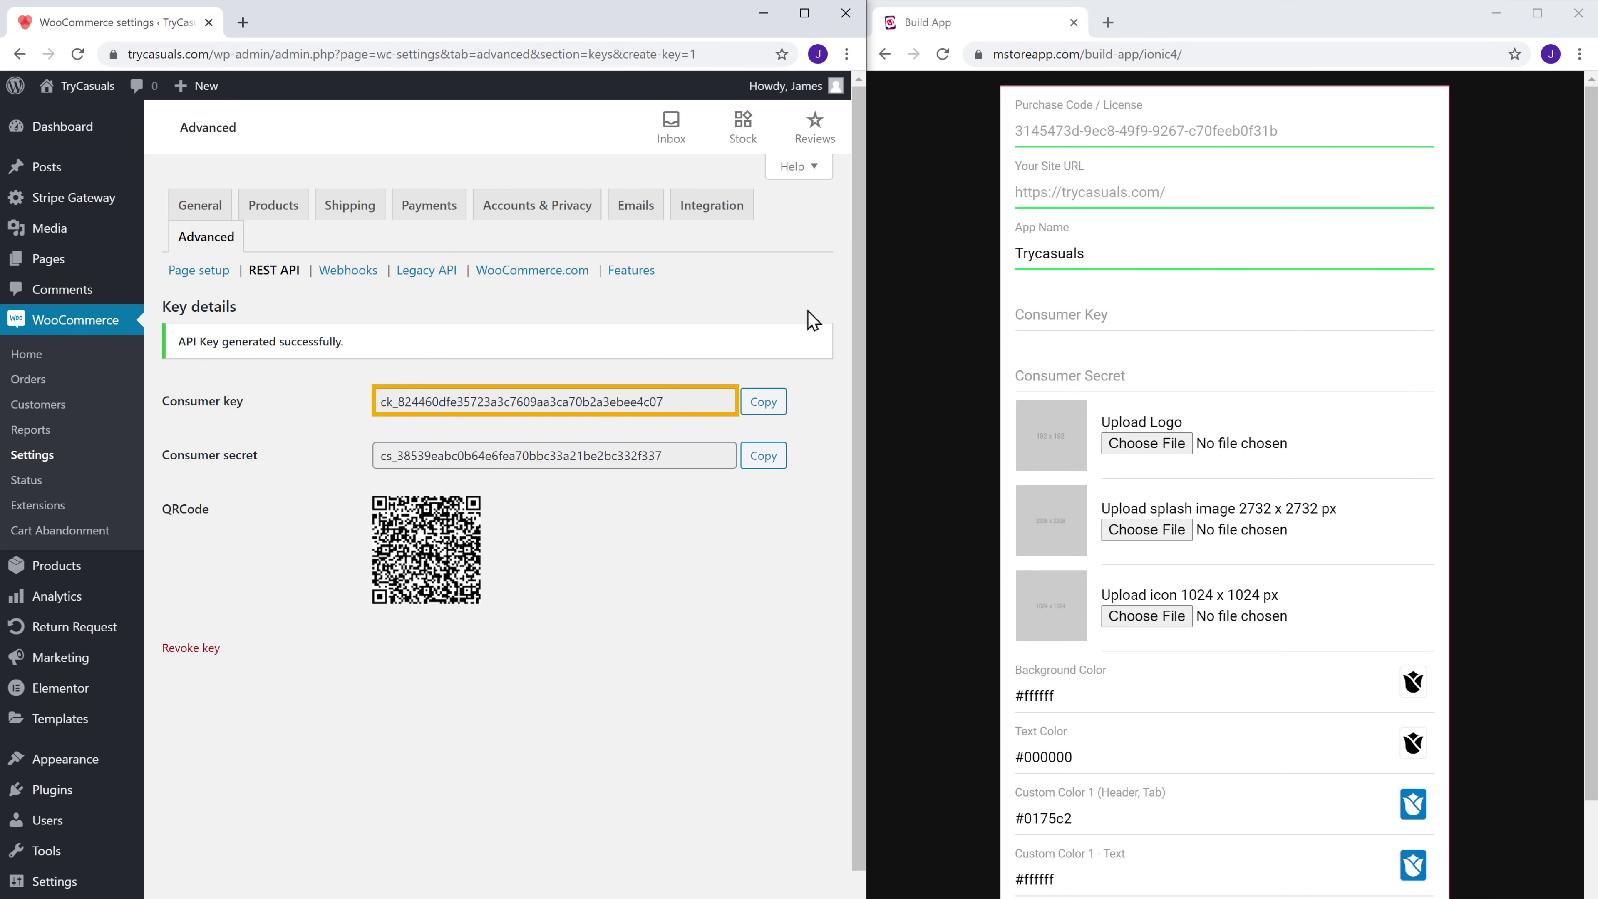
Paste the new WooCommerce consumer key into the Build App Consumer Key field
click(764, 406)
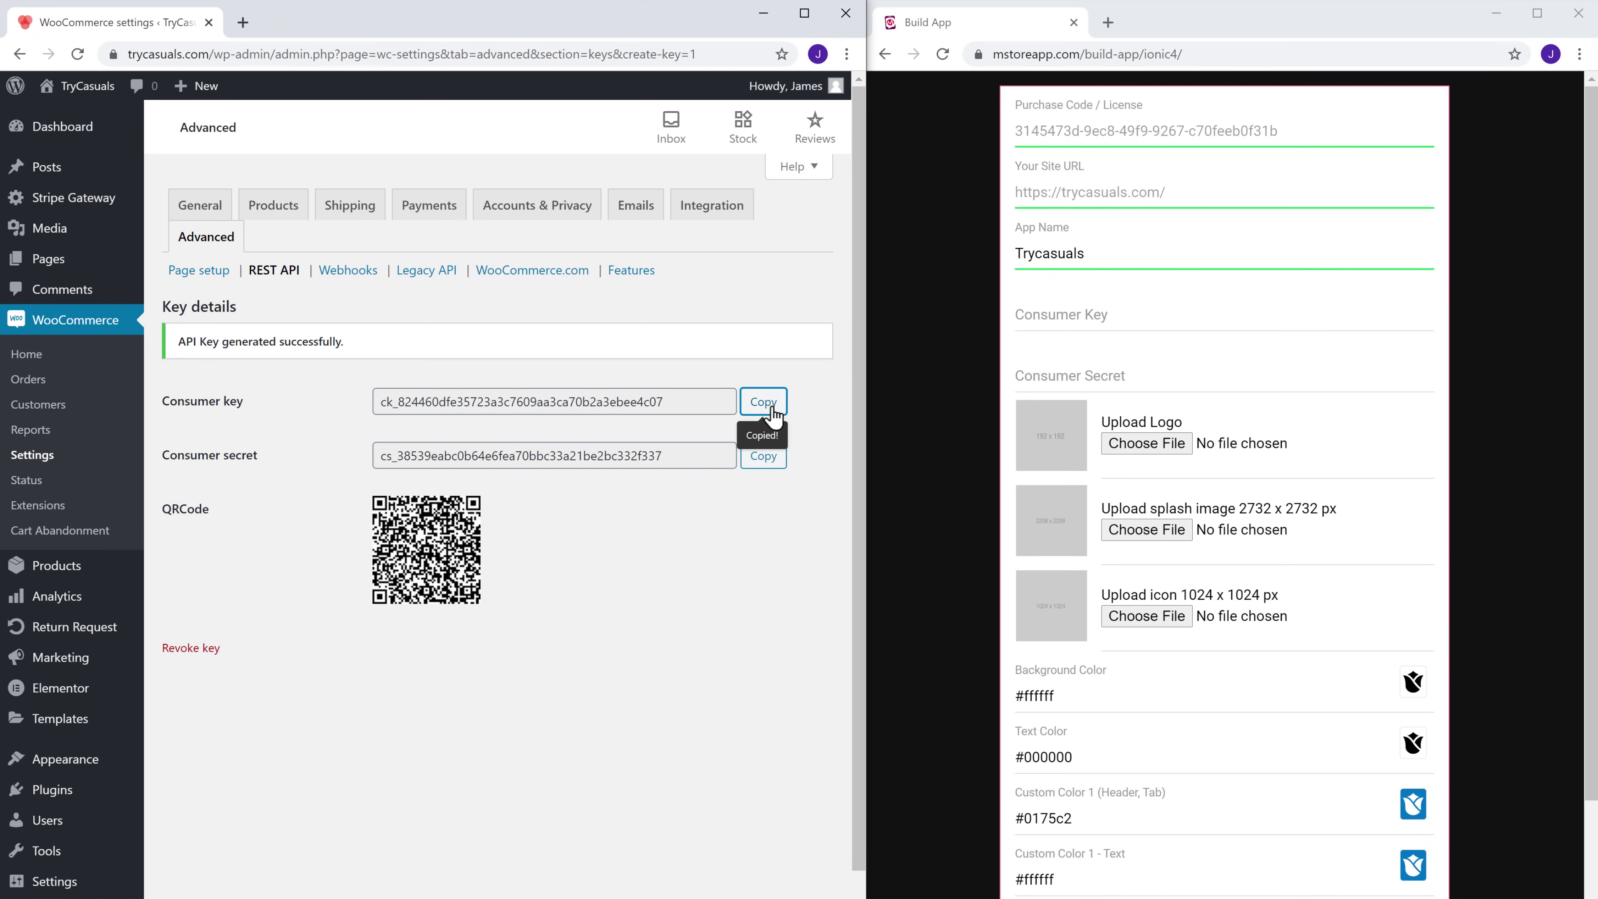
click(1110, 312)
right_click(1110, 312)
click(1158, 448)
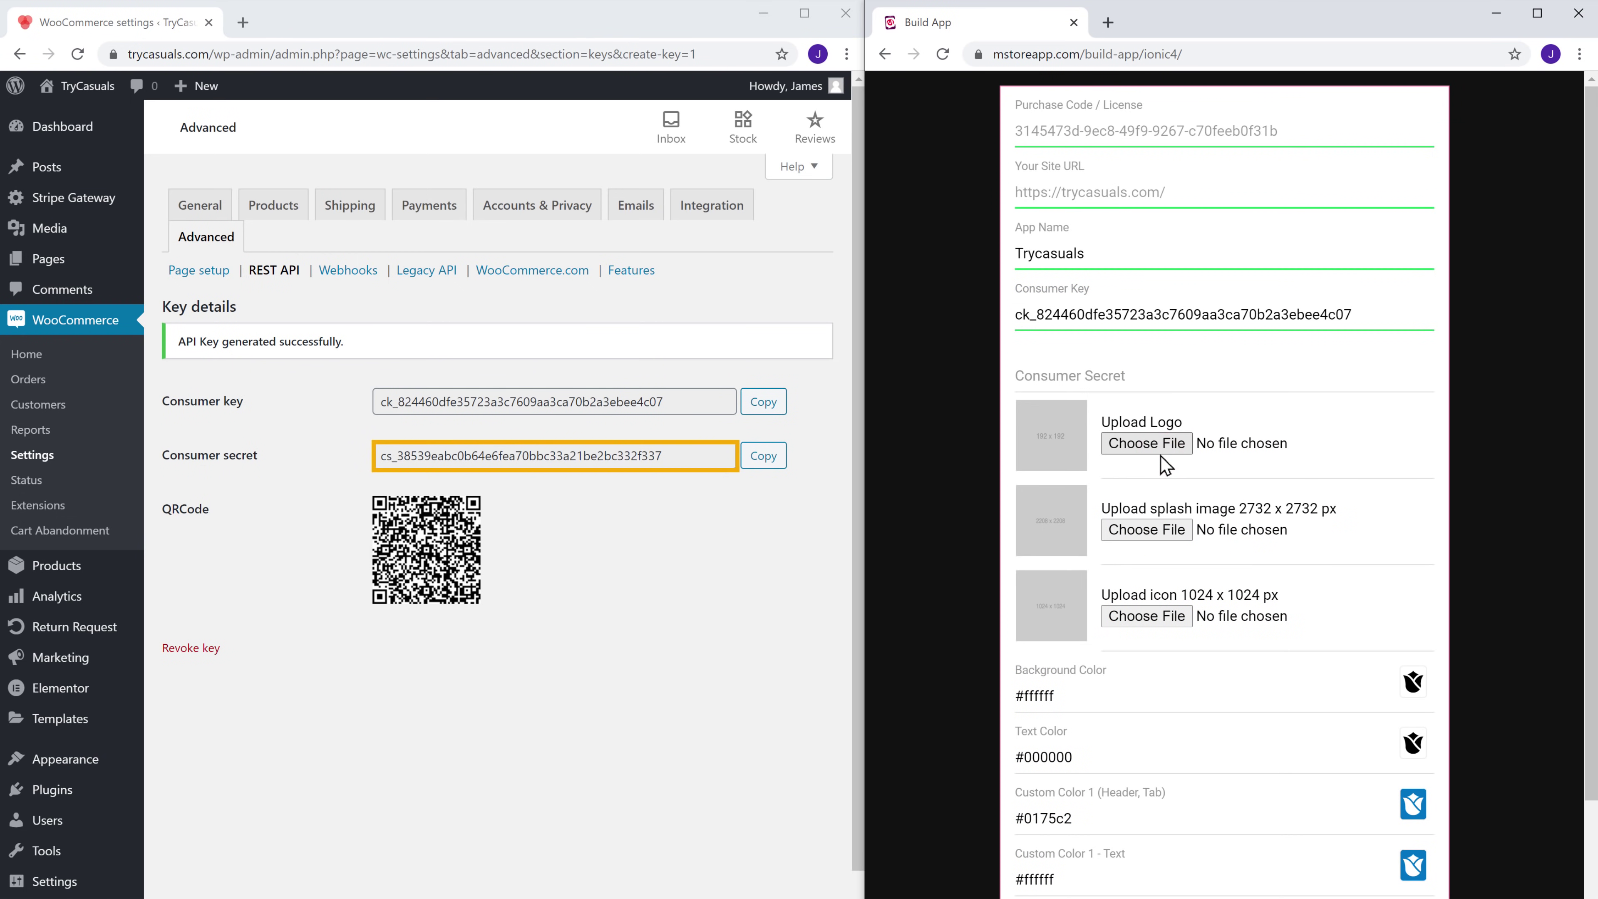
Paste the WooCommerce consumer secret into the Build App Consumer Secret field
click(765, 459)
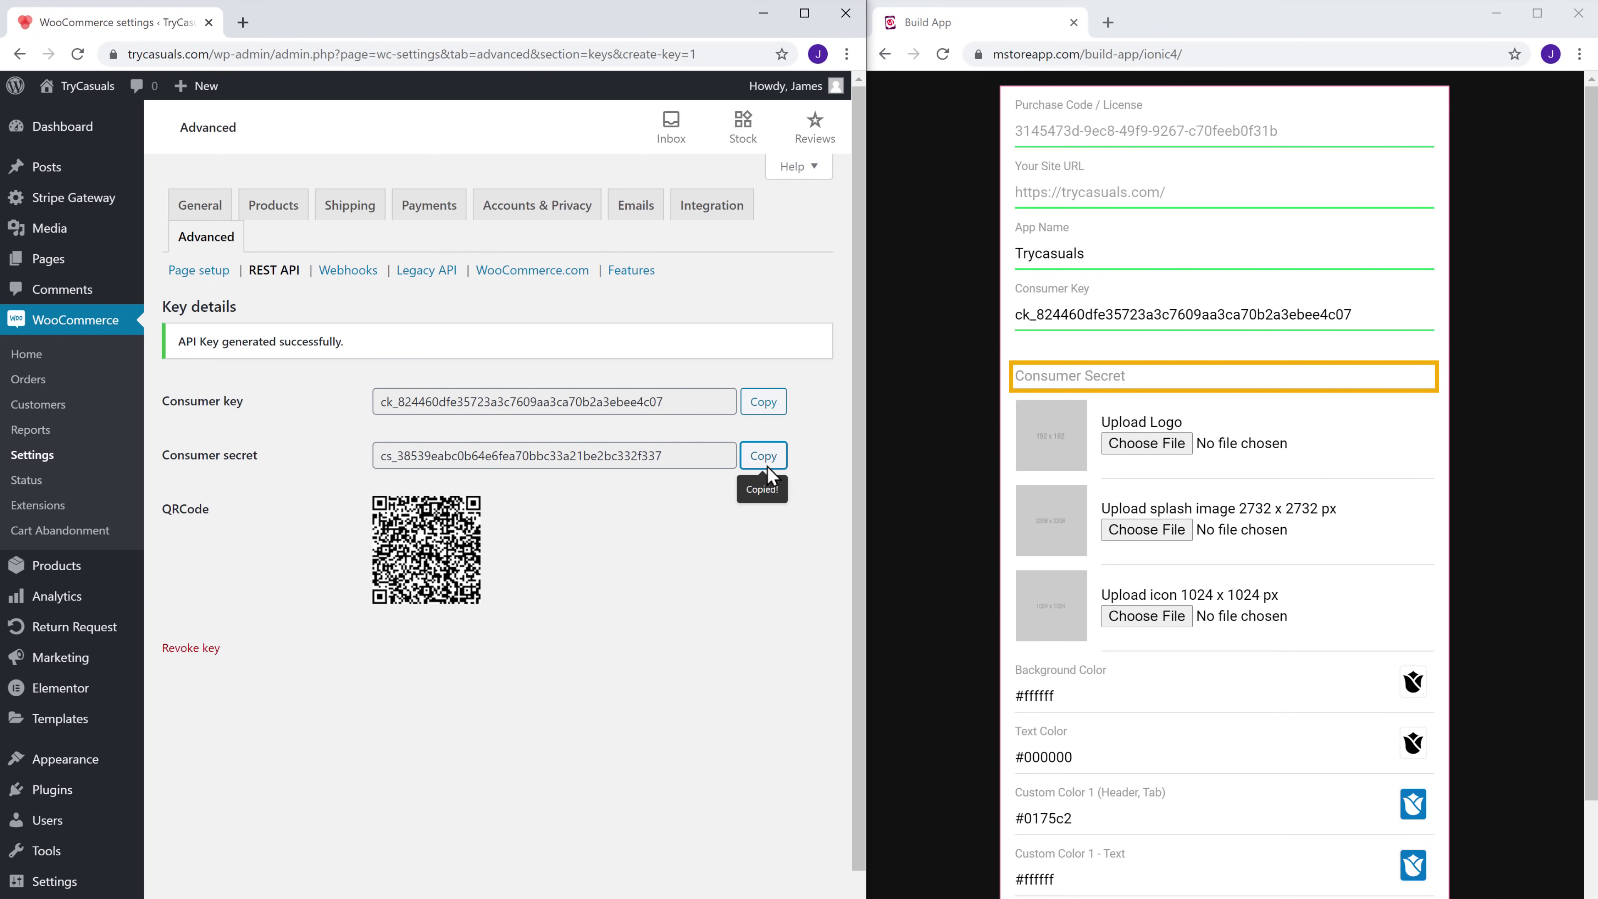
click(1149, 376)
right_click(1150, 376)
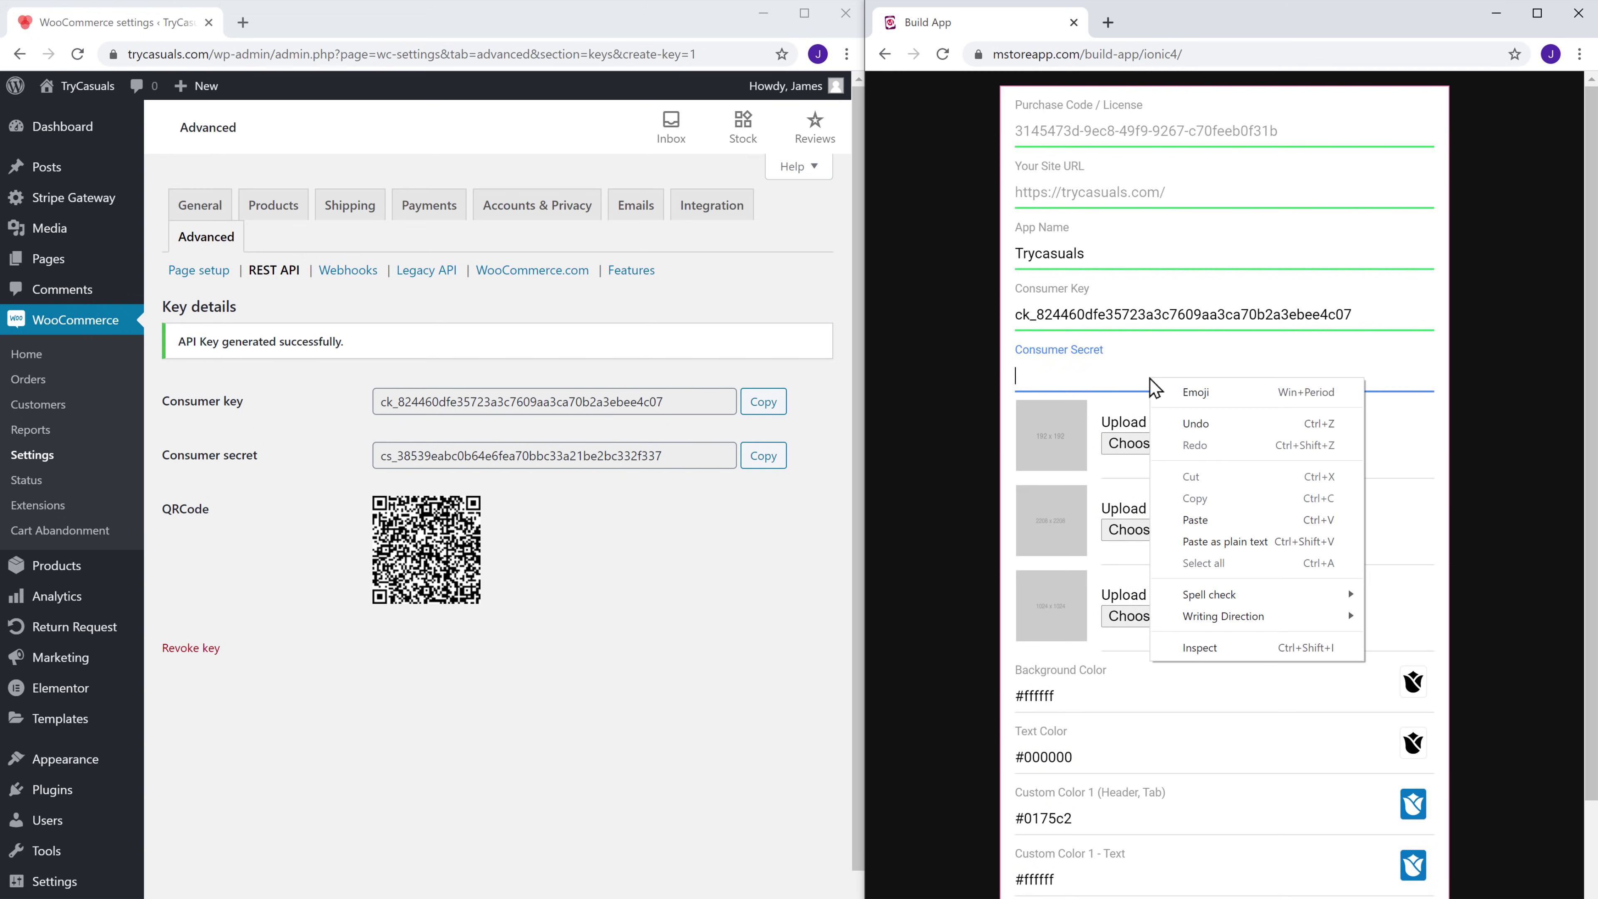
click(1194, 521)
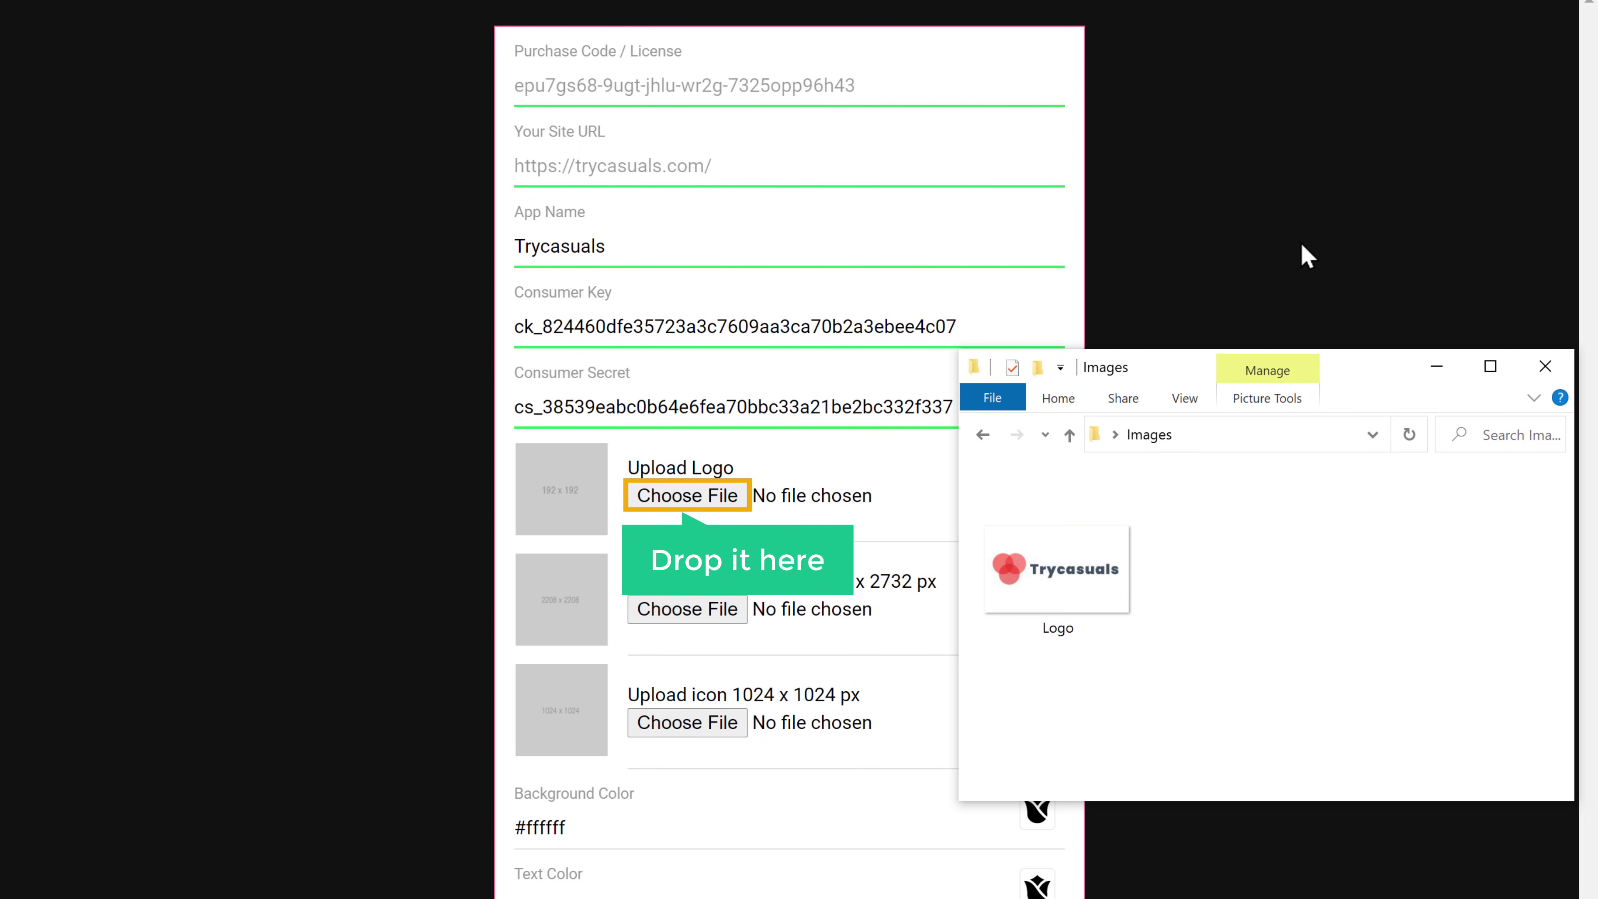
Drag the Logo image from the Images folder onto the Upload Logo button
drag(1064, 588, 760, 511)
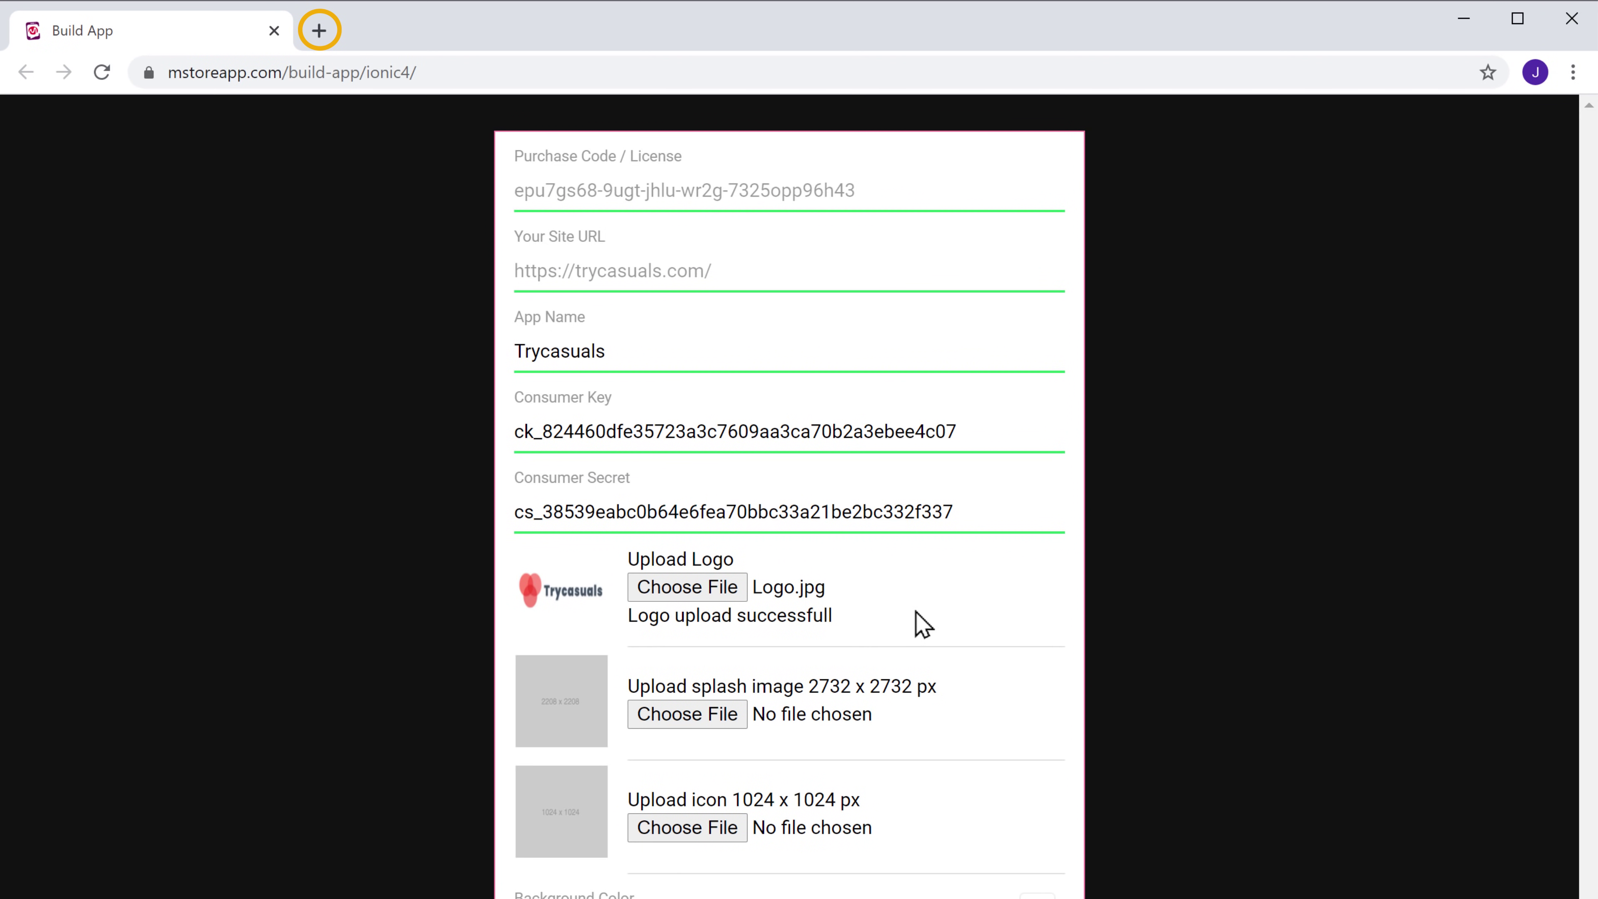
Open resizeimage.net in a new tab and upload the Logo image from the Images folder
click(319, 30)
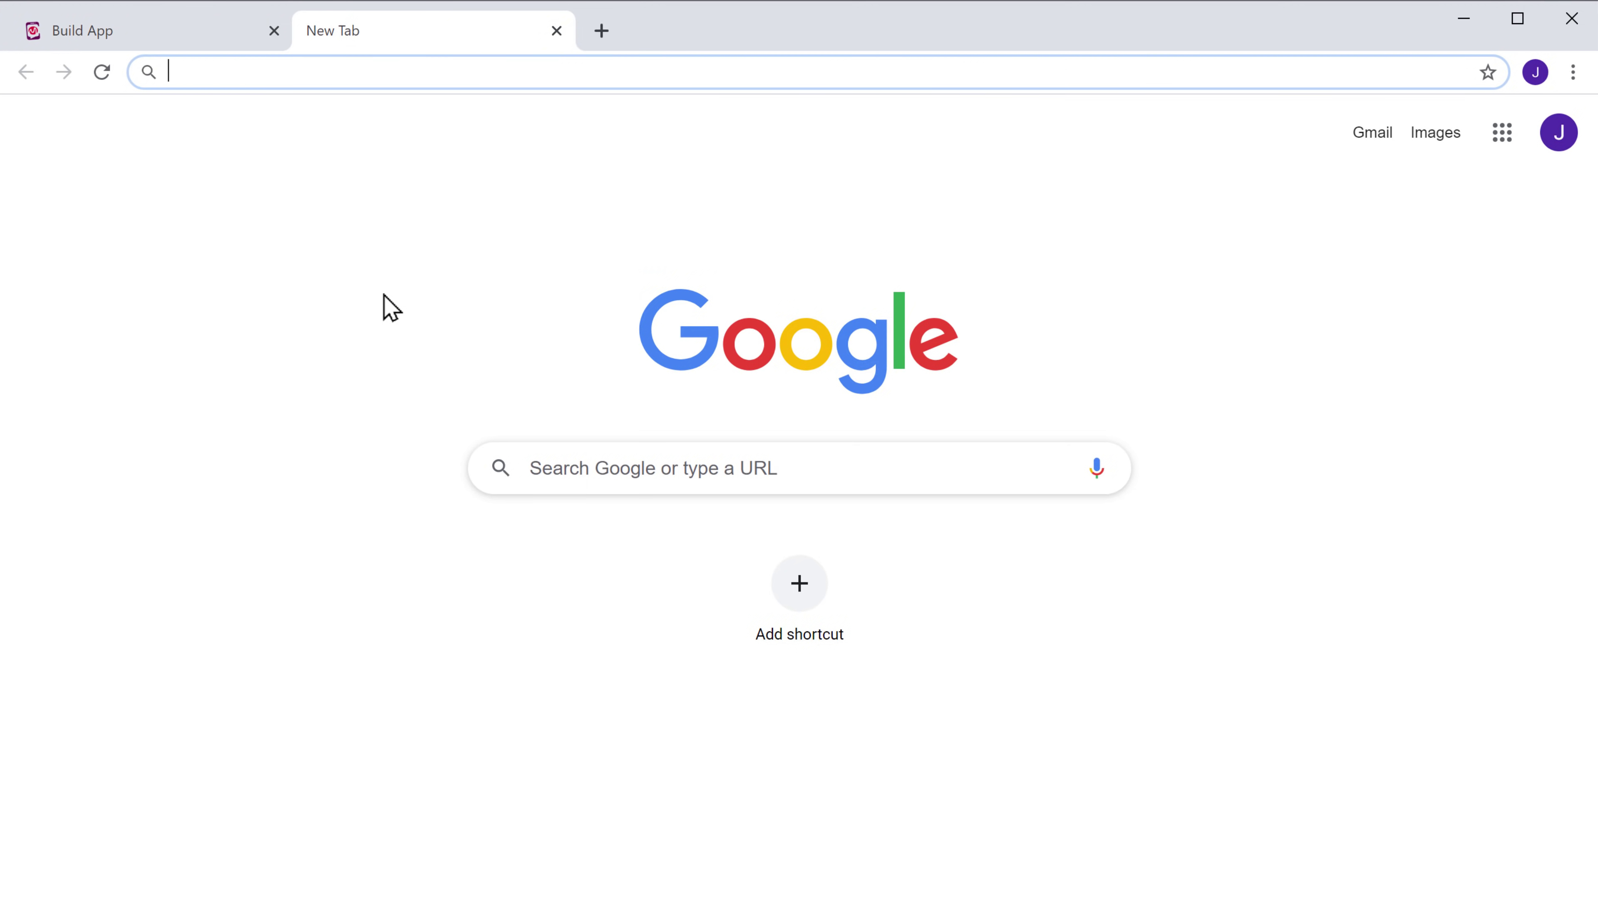
text(resizeimage.net)
key(Return)
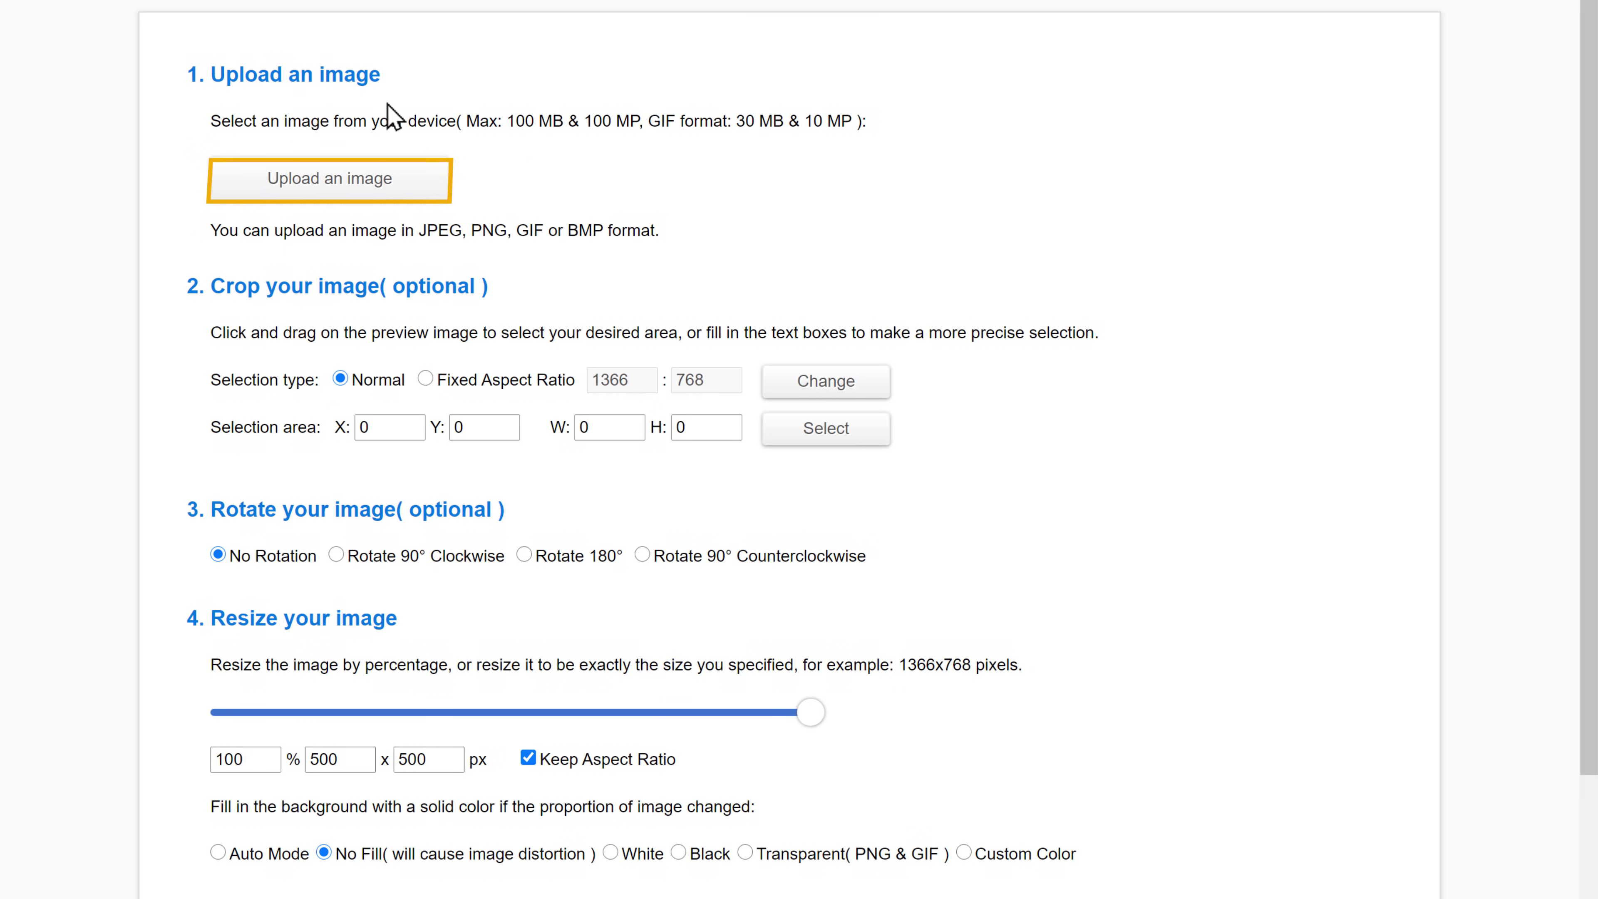
click(330, 181)
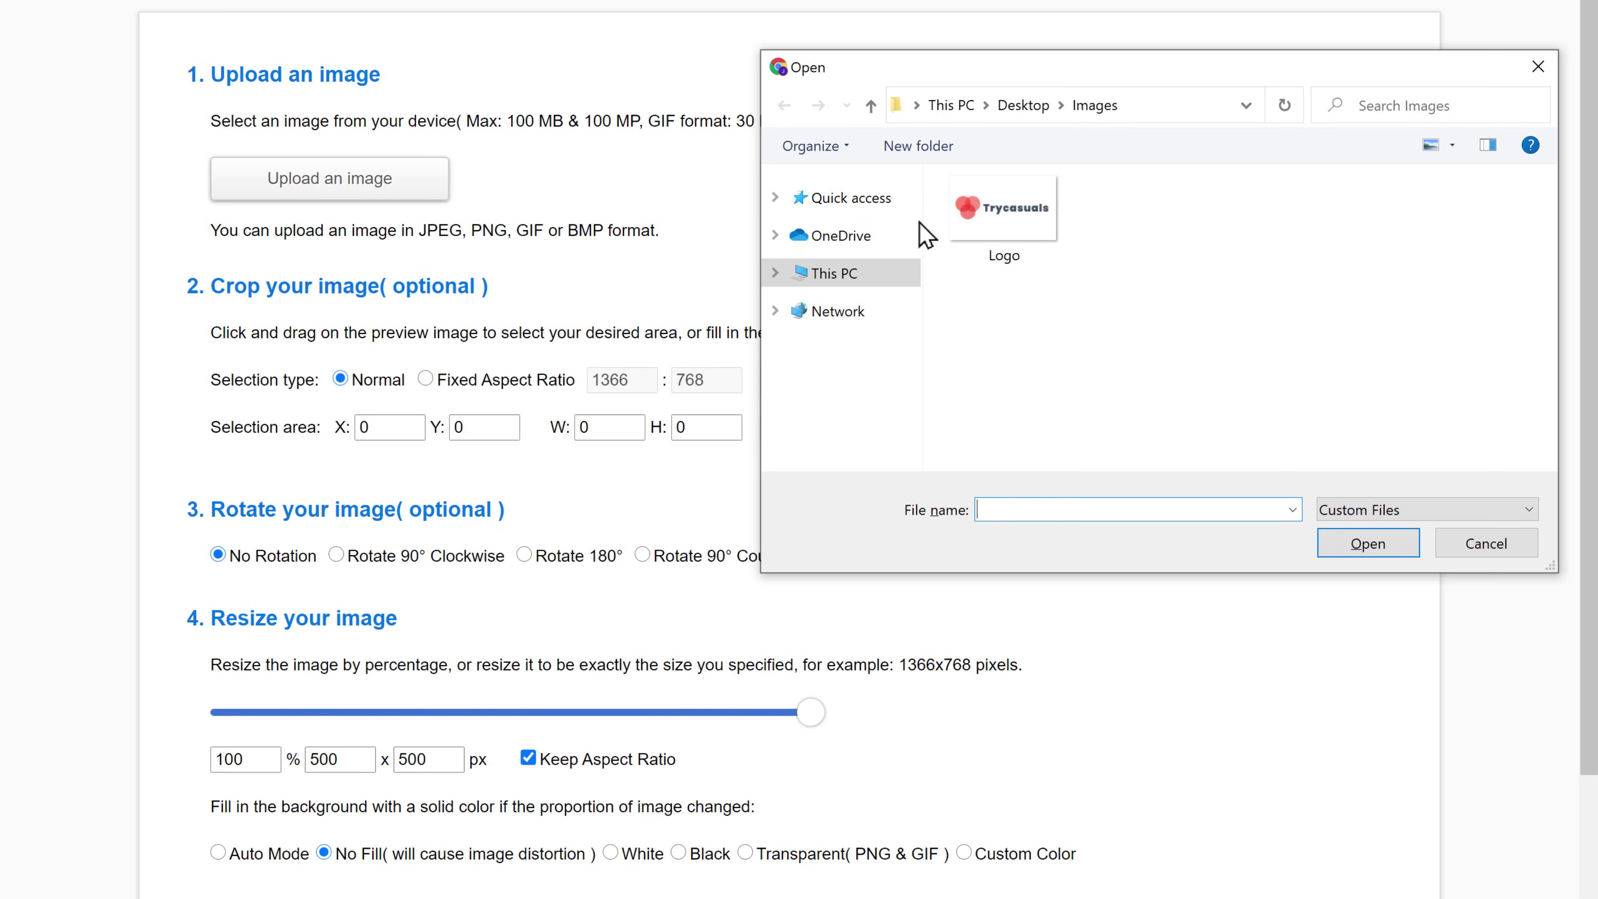
click(1014, 219)
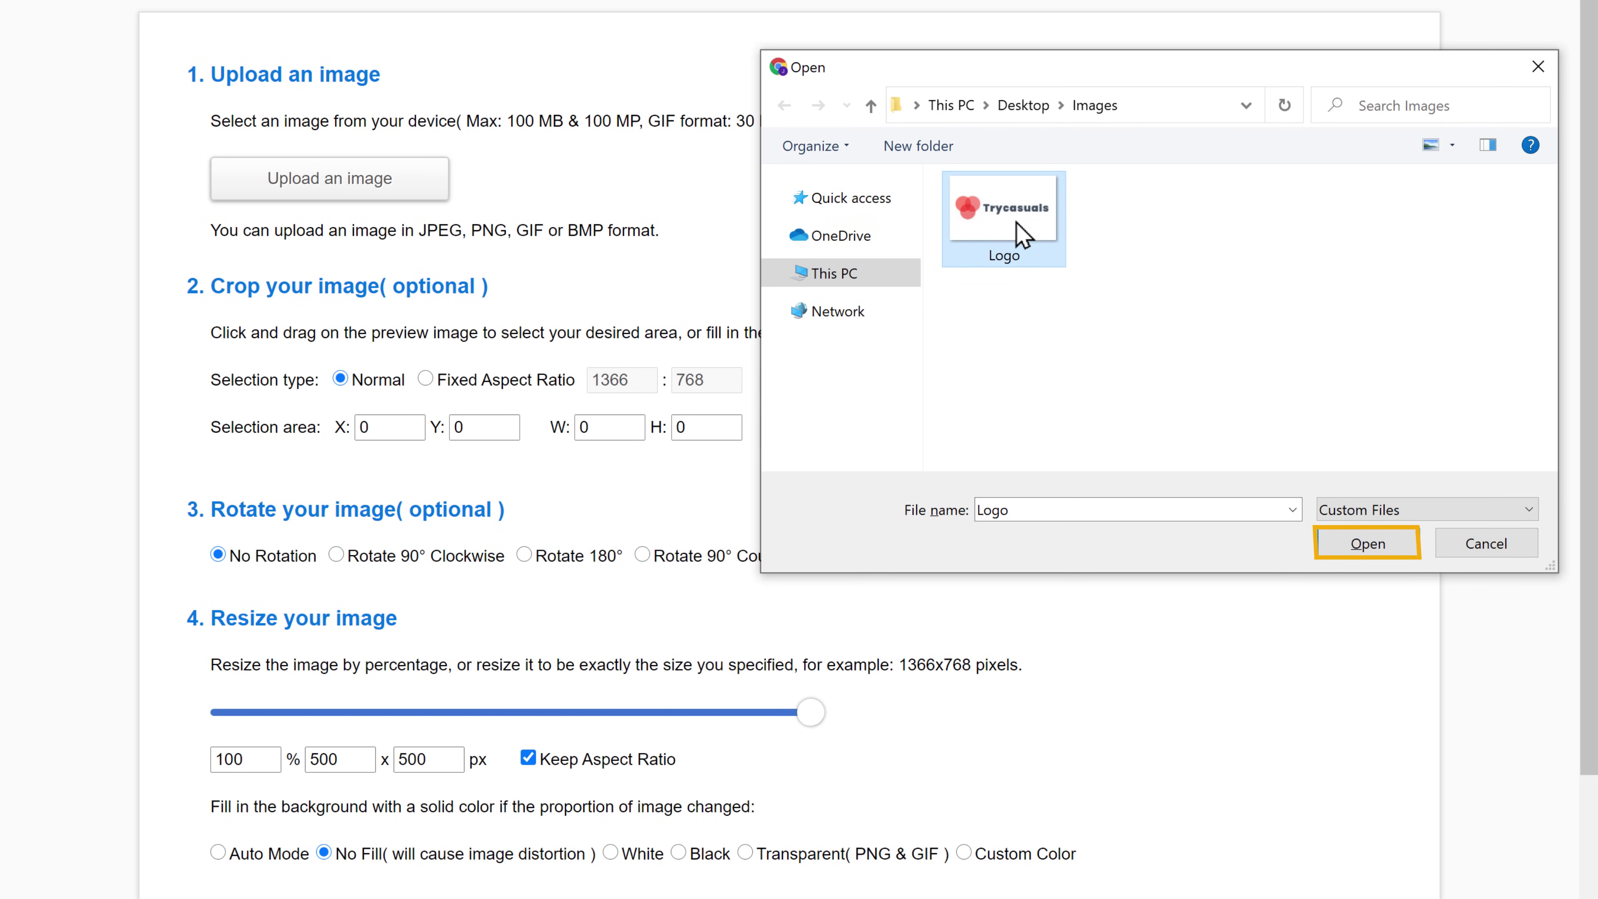
click(1379, 545)
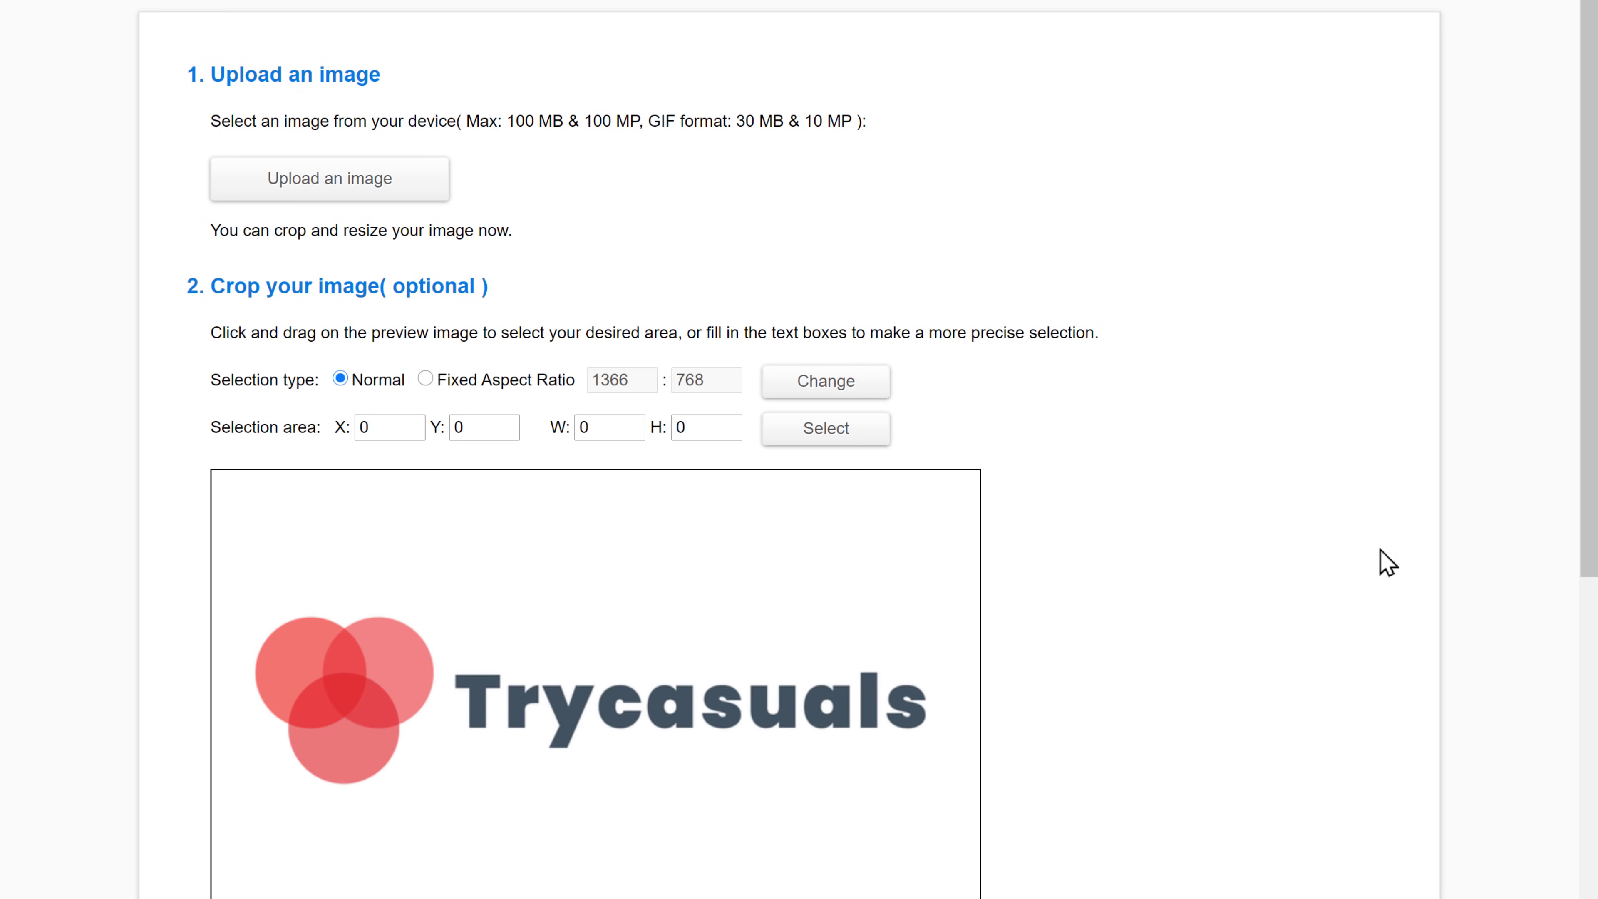
Resize the logo to 2732 x 2732 pixels, then download and open the resulting JPG
scroll(1379, 549, down, 1)
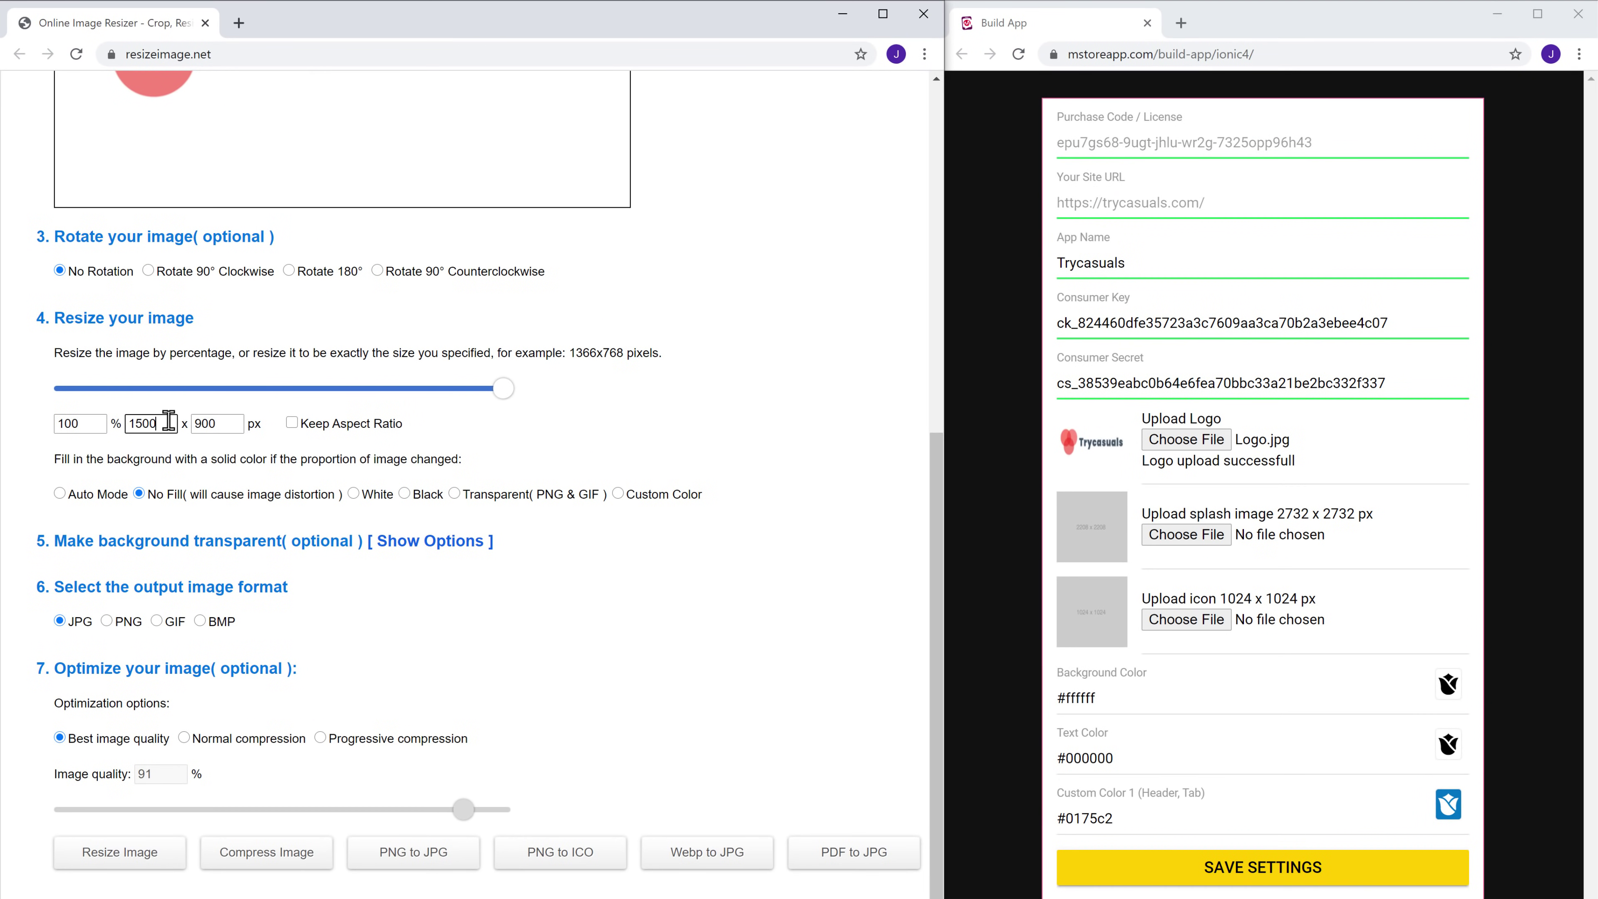
text(273)
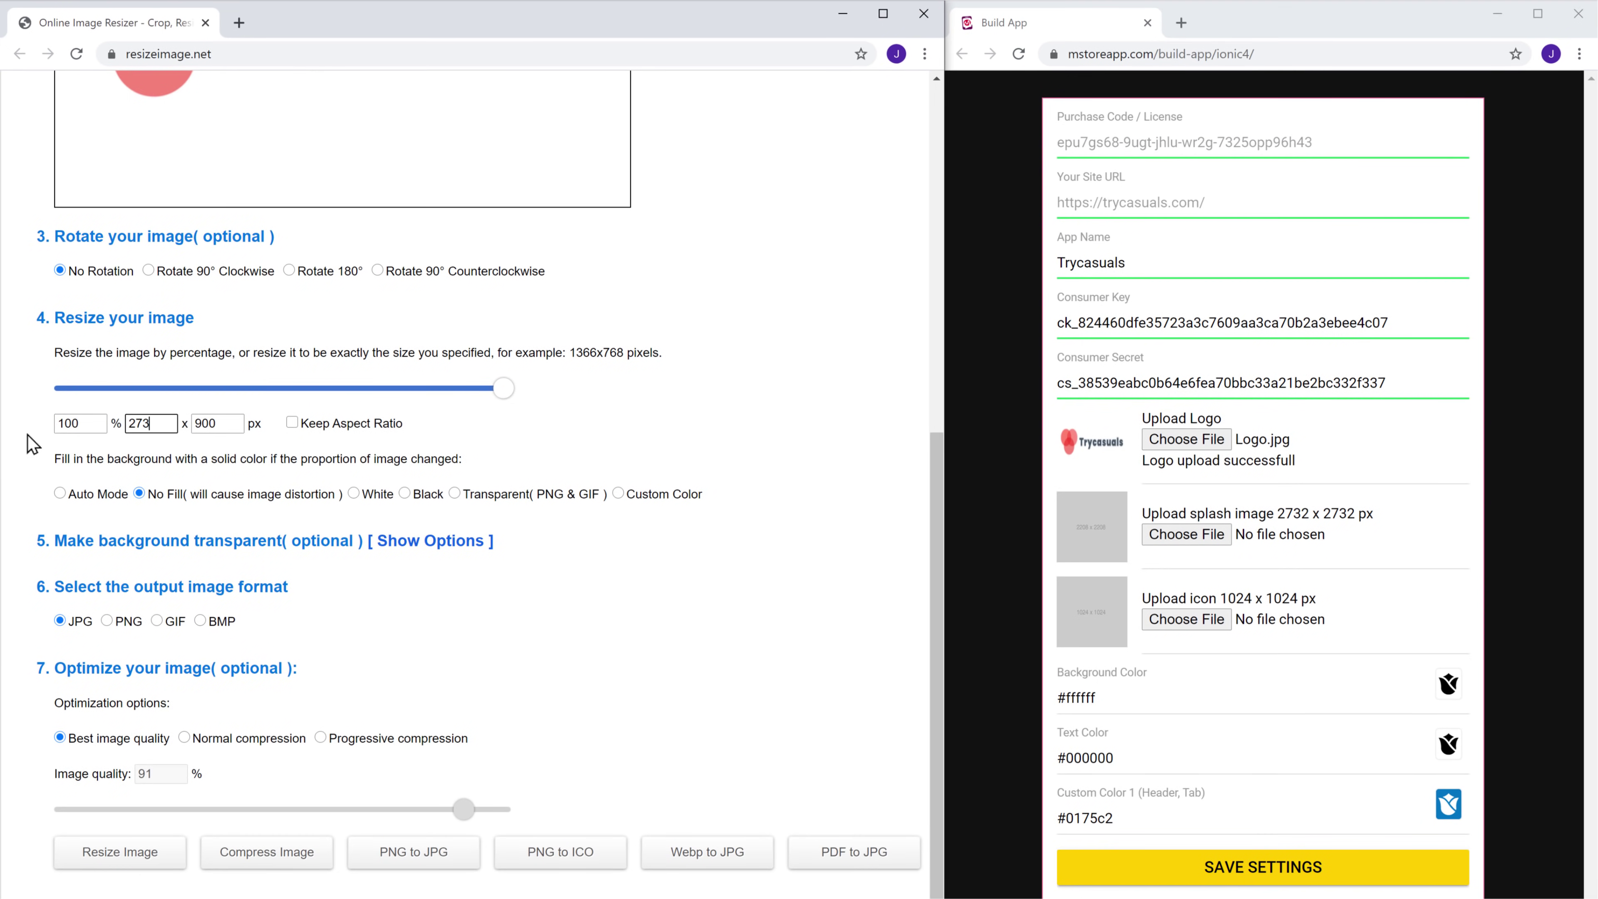
text(2)
key(Tab)
text(2732)
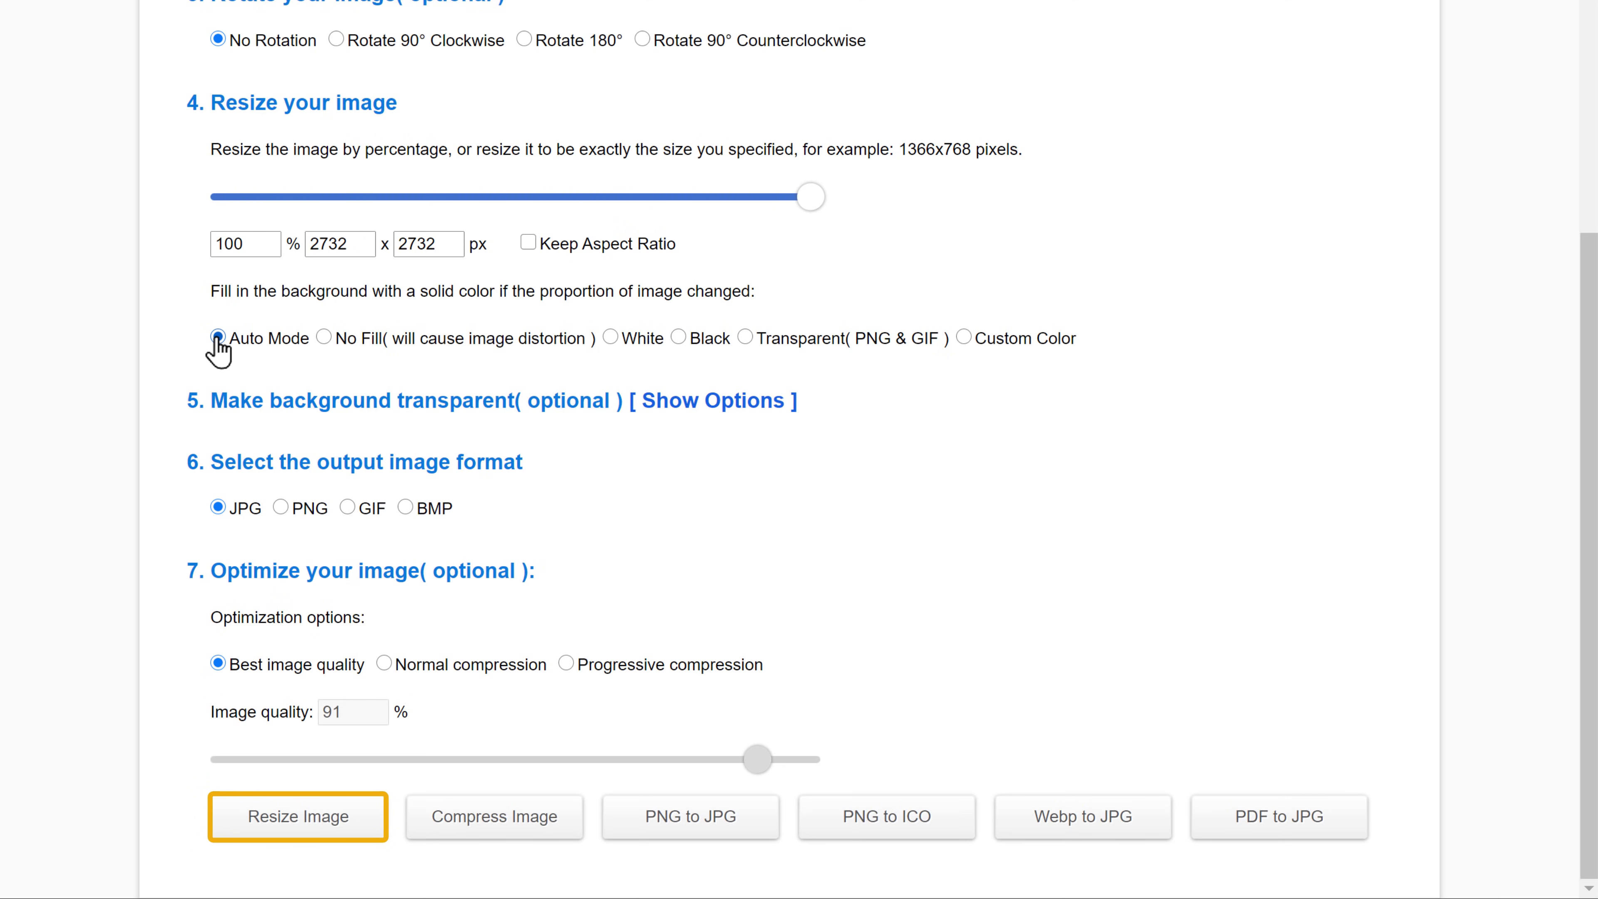
click(289, 832)
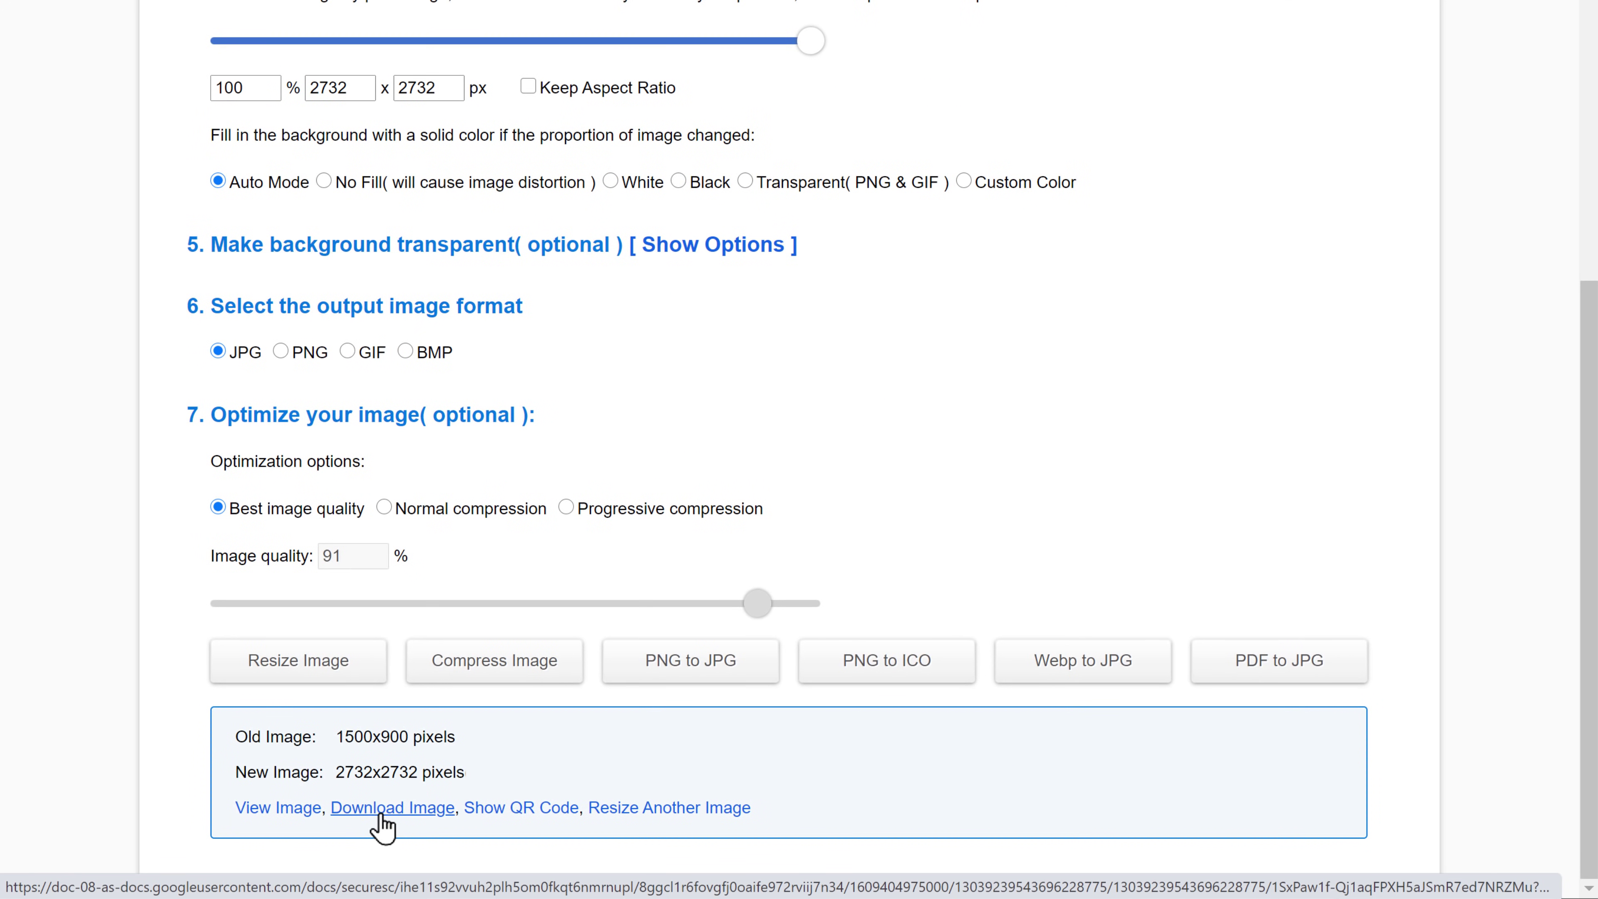
click(381, 812)
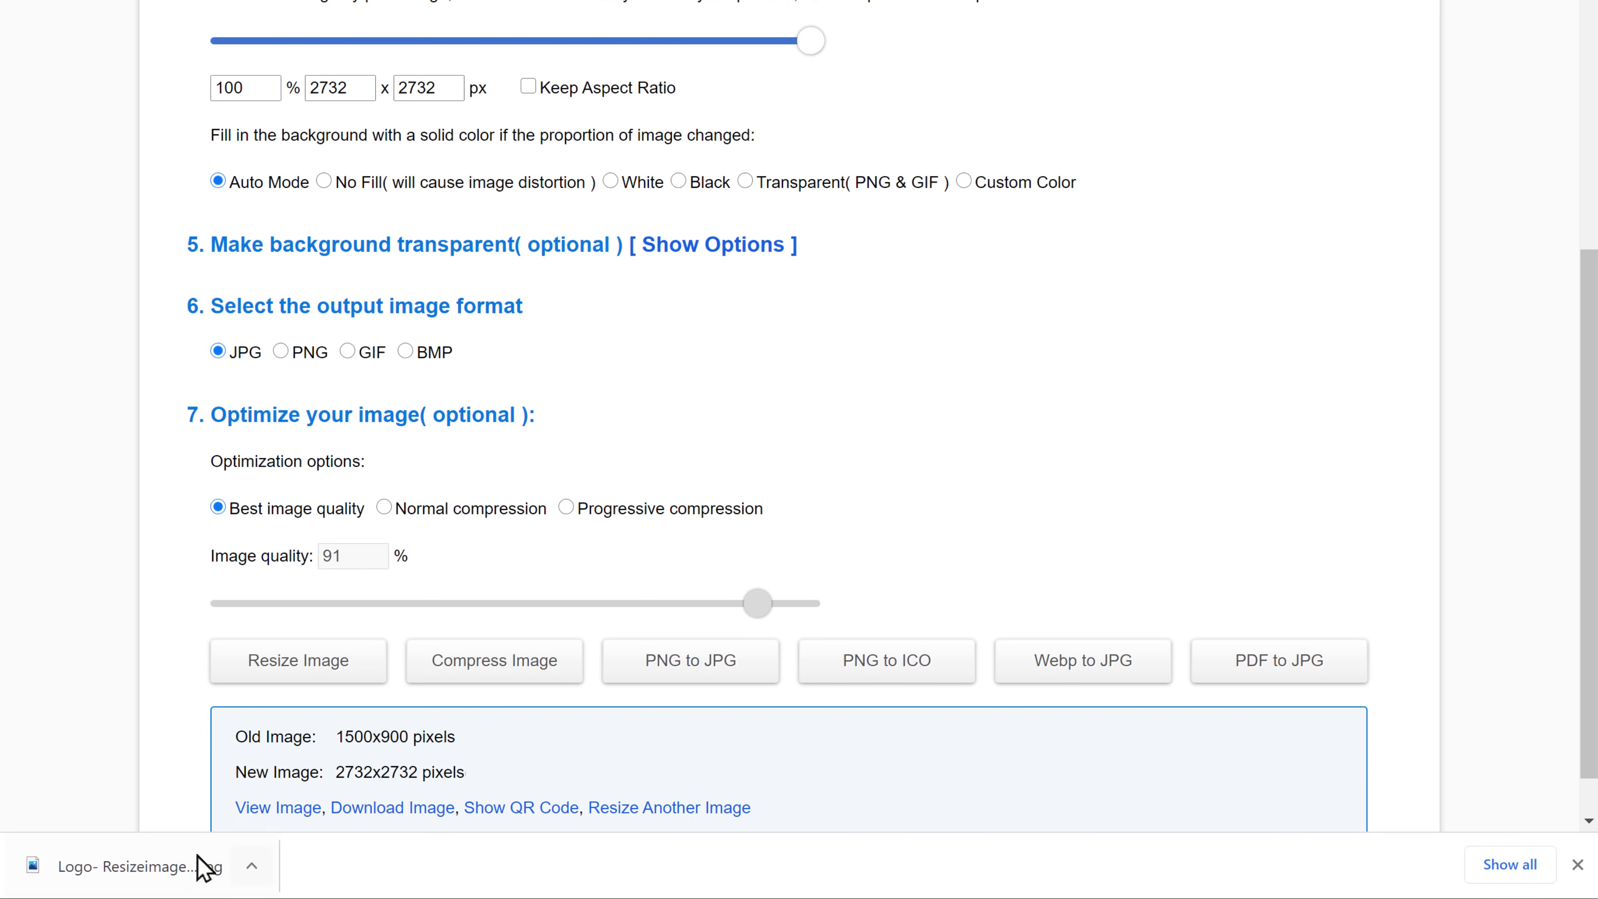
click(122, 872)
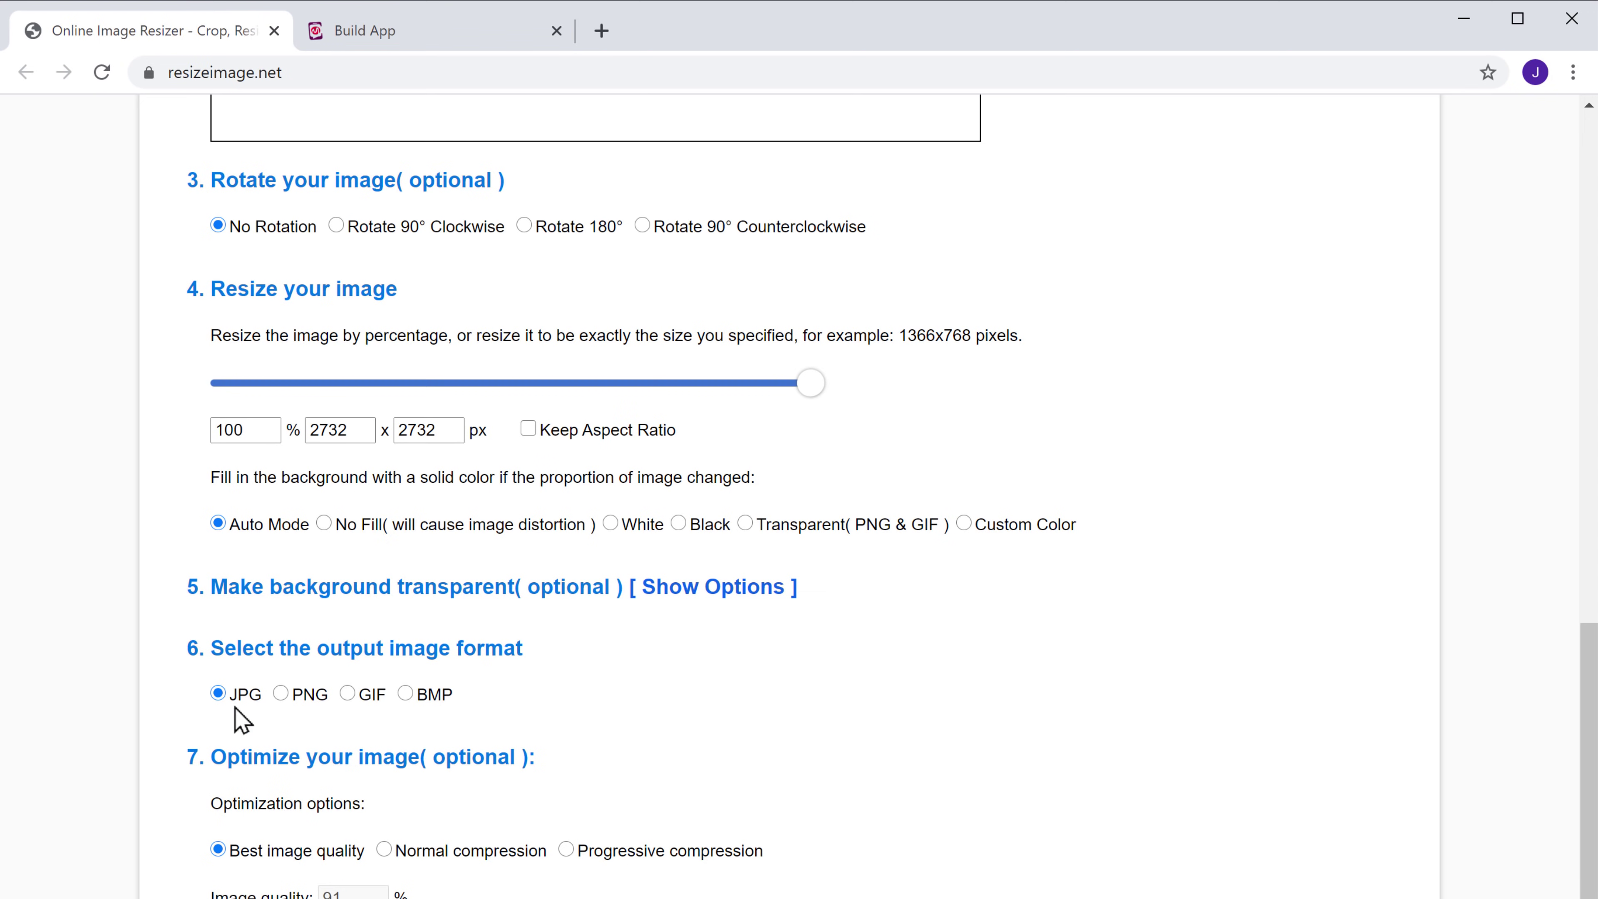
Upload 'Logo- Resizeimage' as the splash image and Icon as the app icon in Build App
click(370, 43)
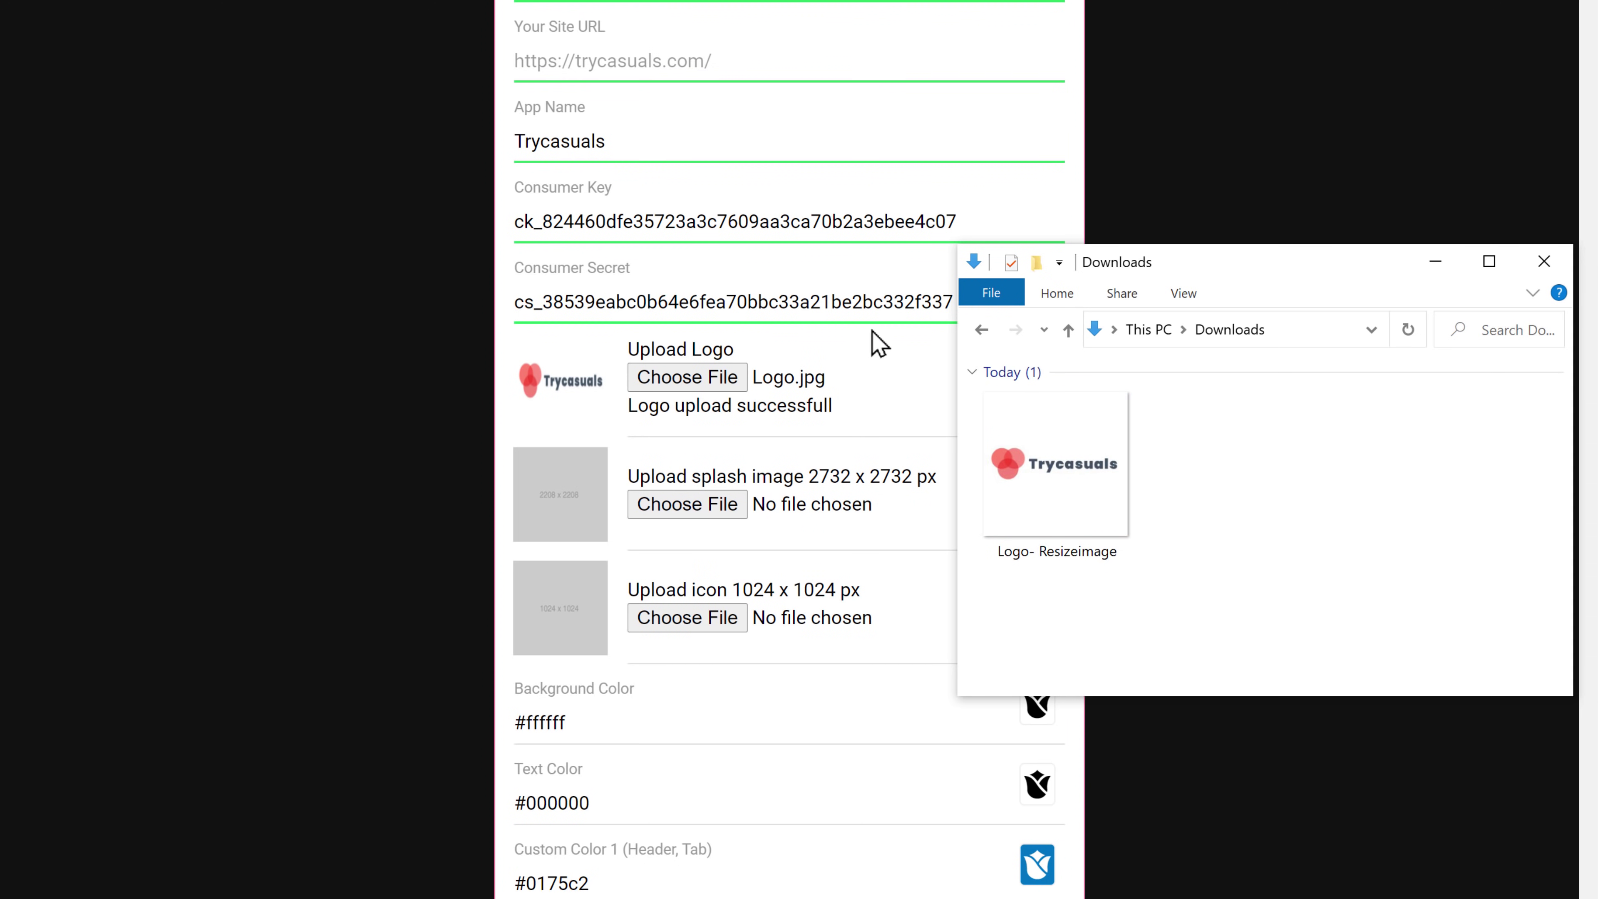
drag(1057, 478, 746, 516)
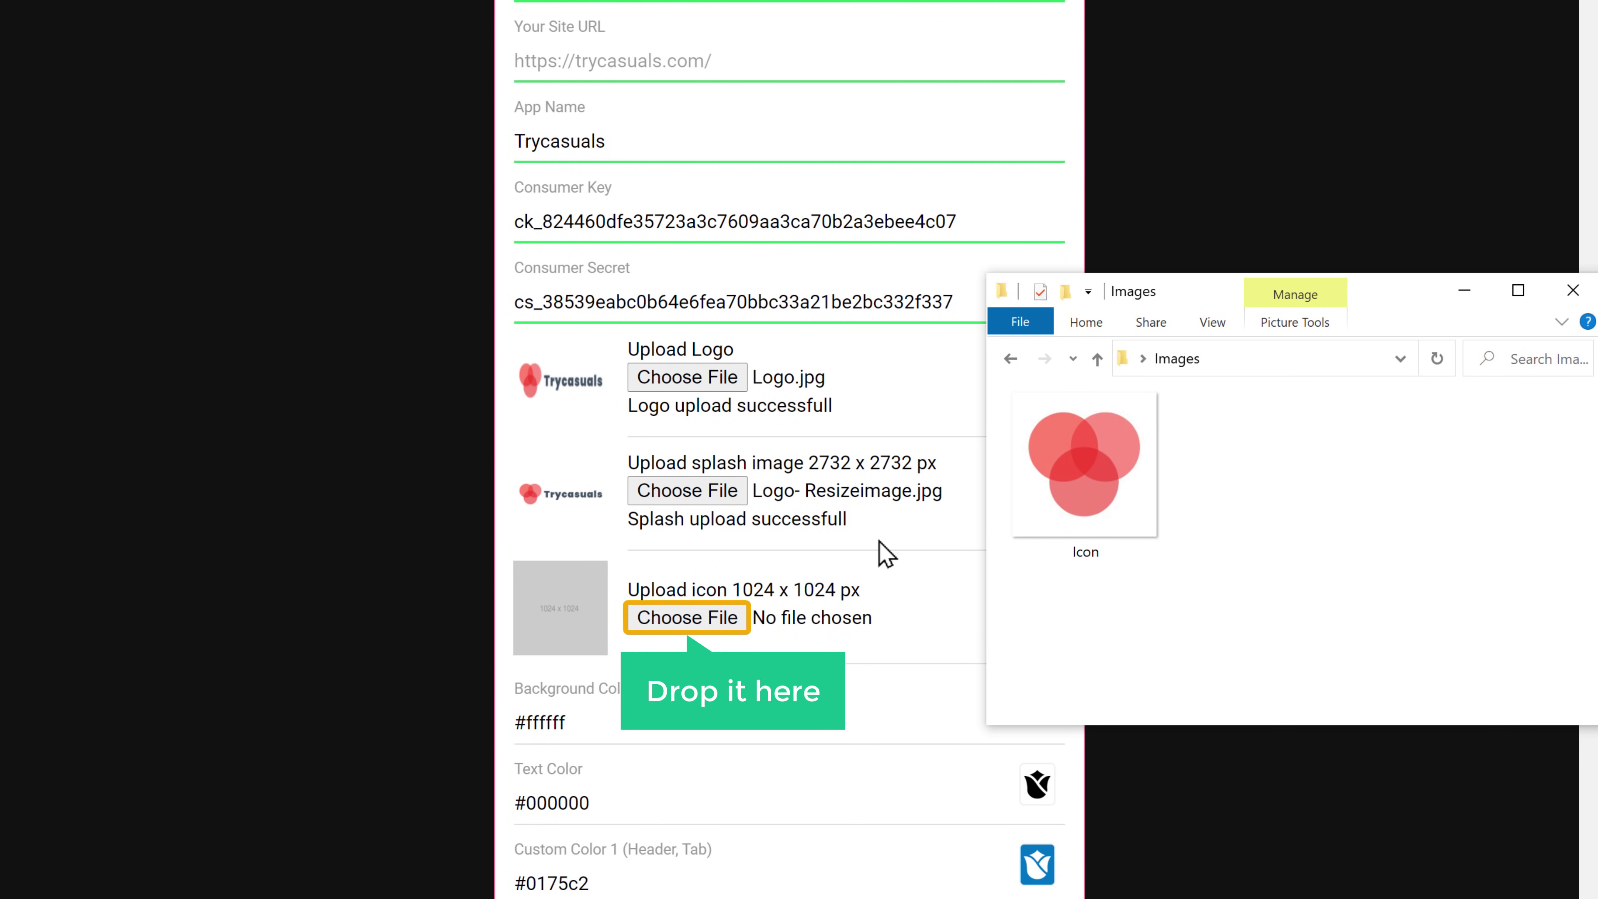
click(1078, 460)
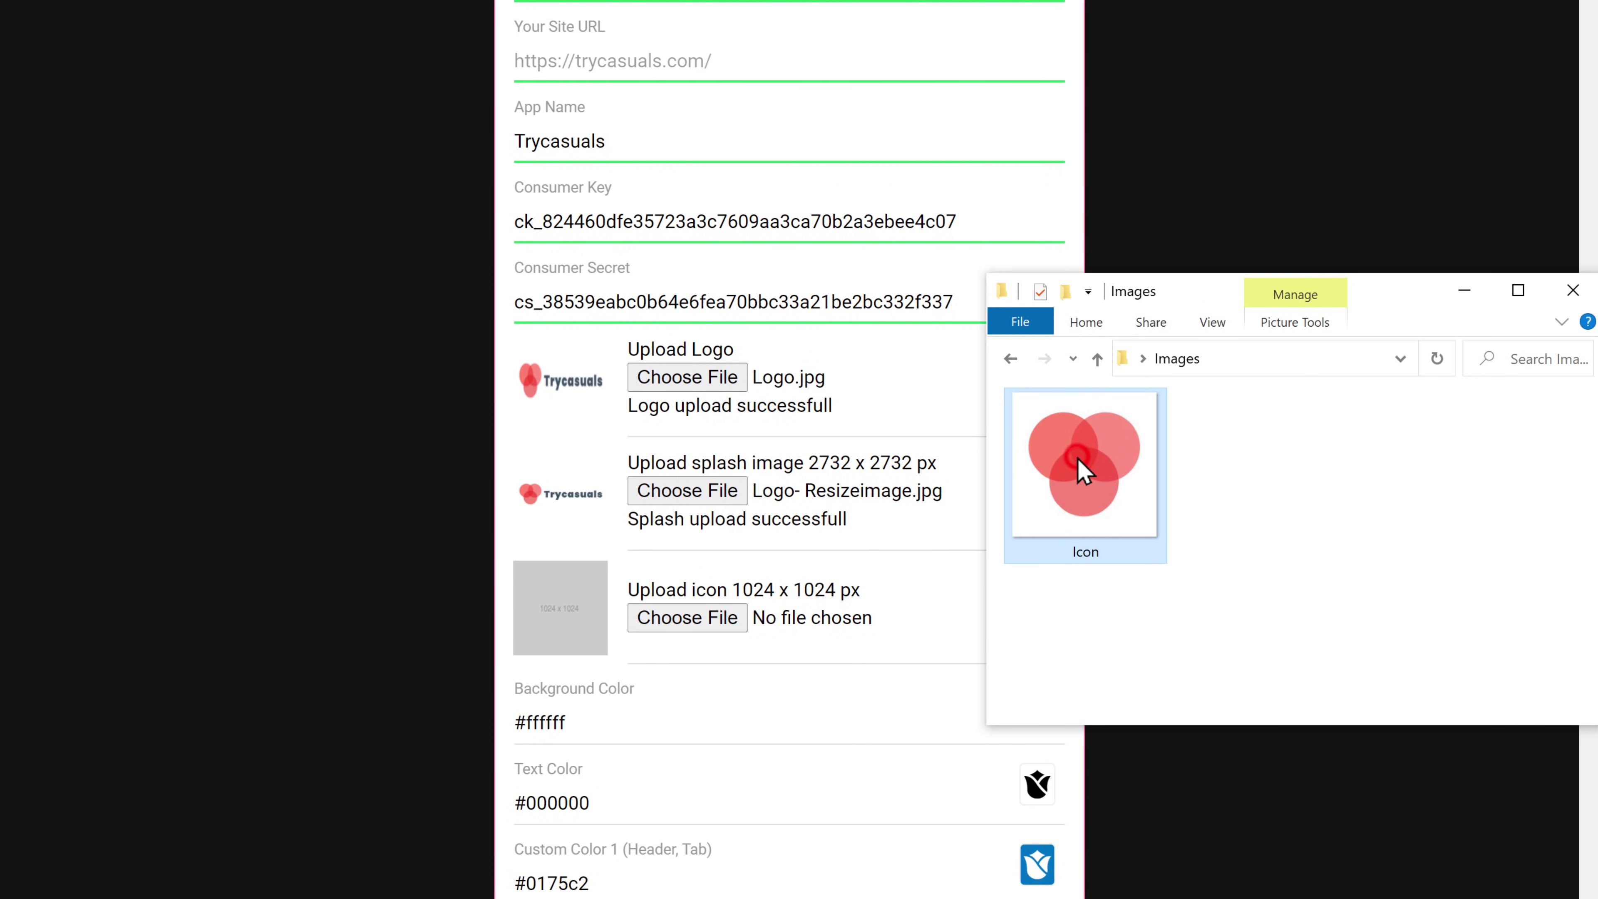
drag(1074, 457, 717, 623)
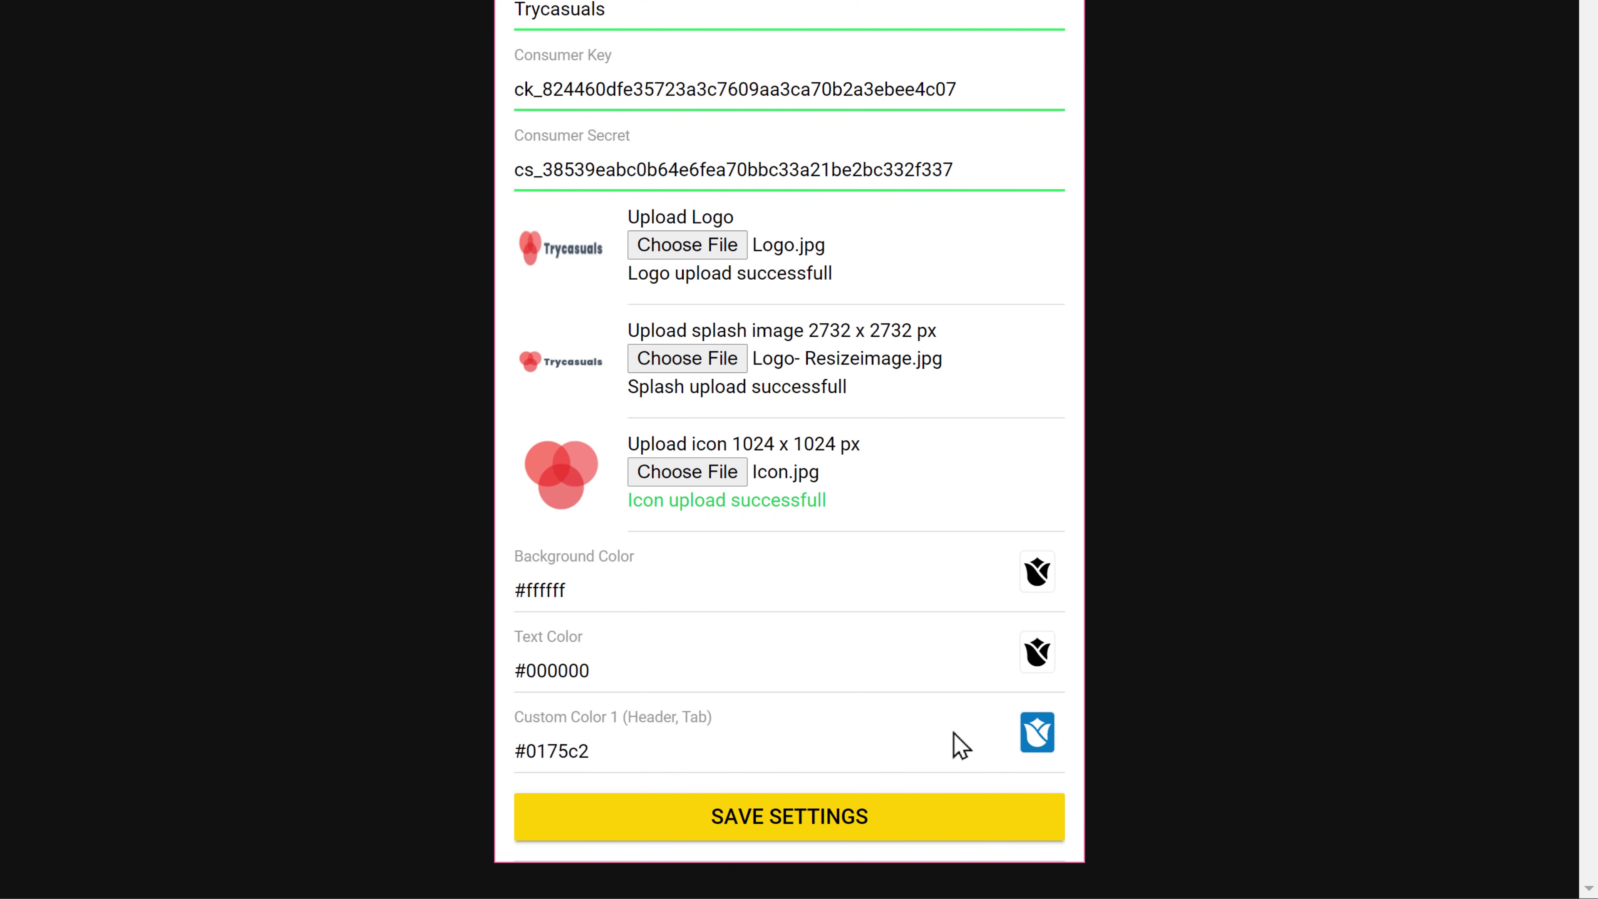
Save settings, build the Android app, download AndroidBuild.zip and show it in its folder
click(806, 825)
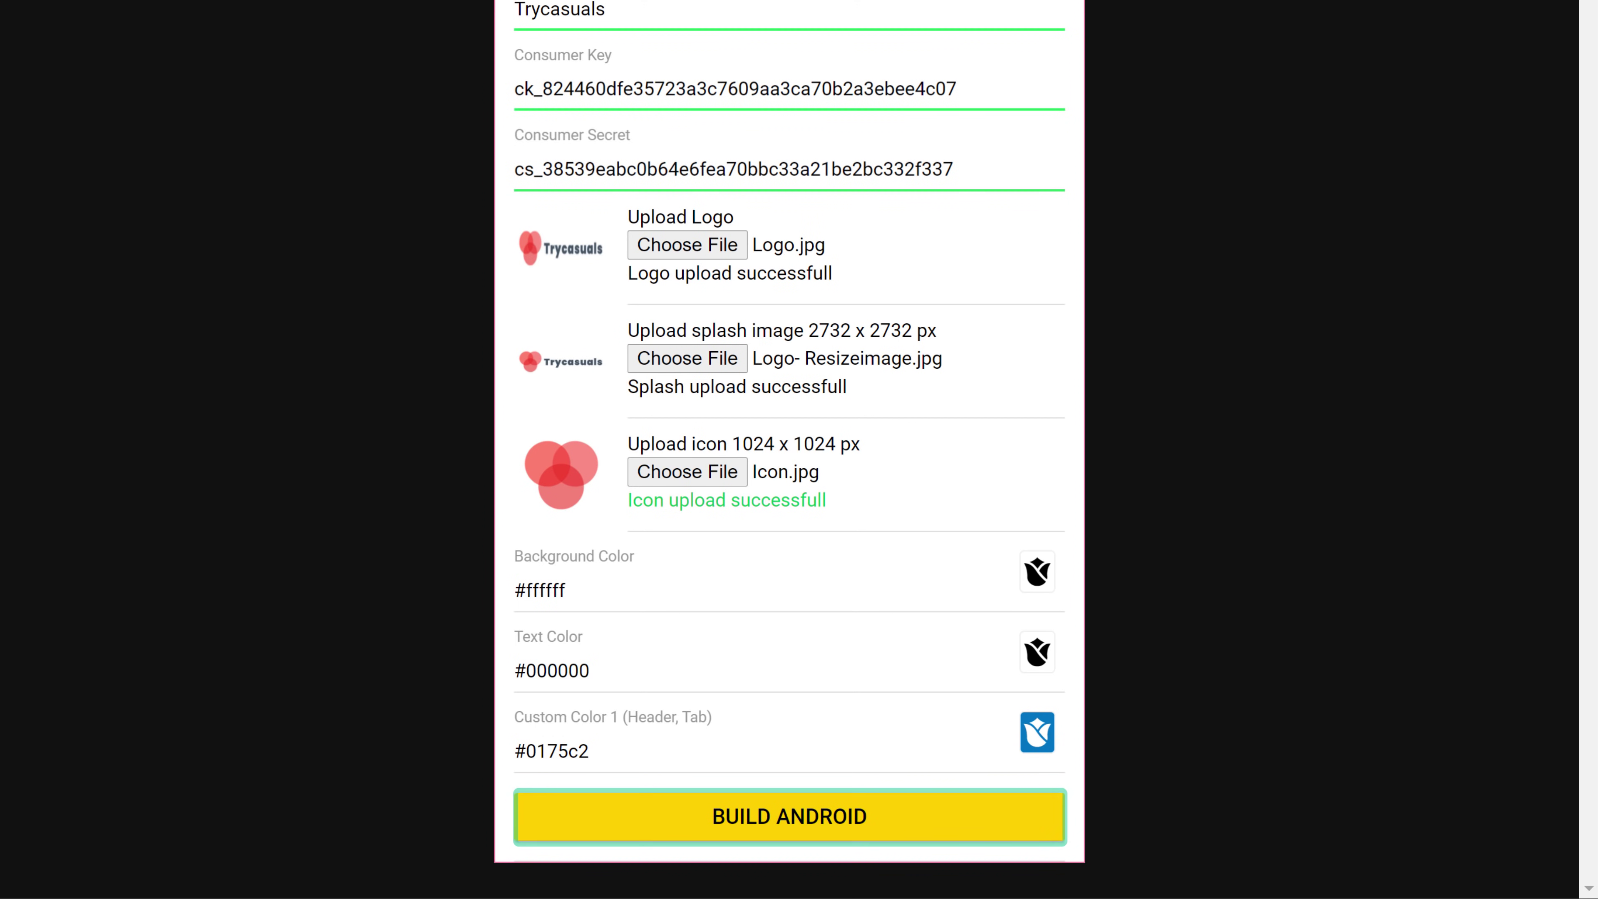
click(806, 825)
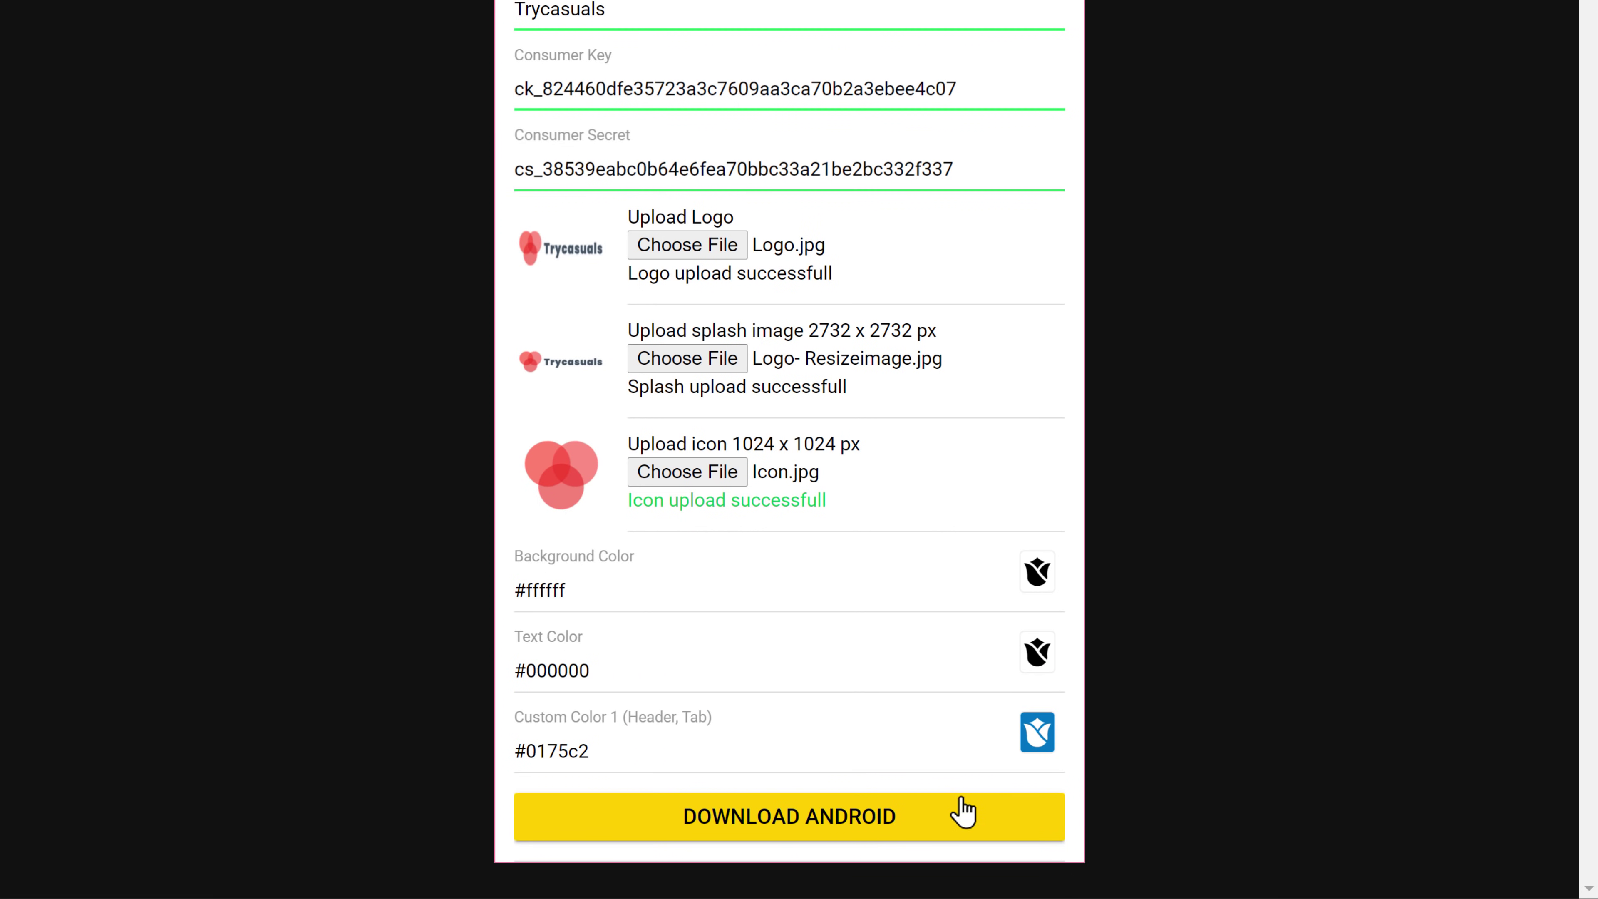
click(761, 830)
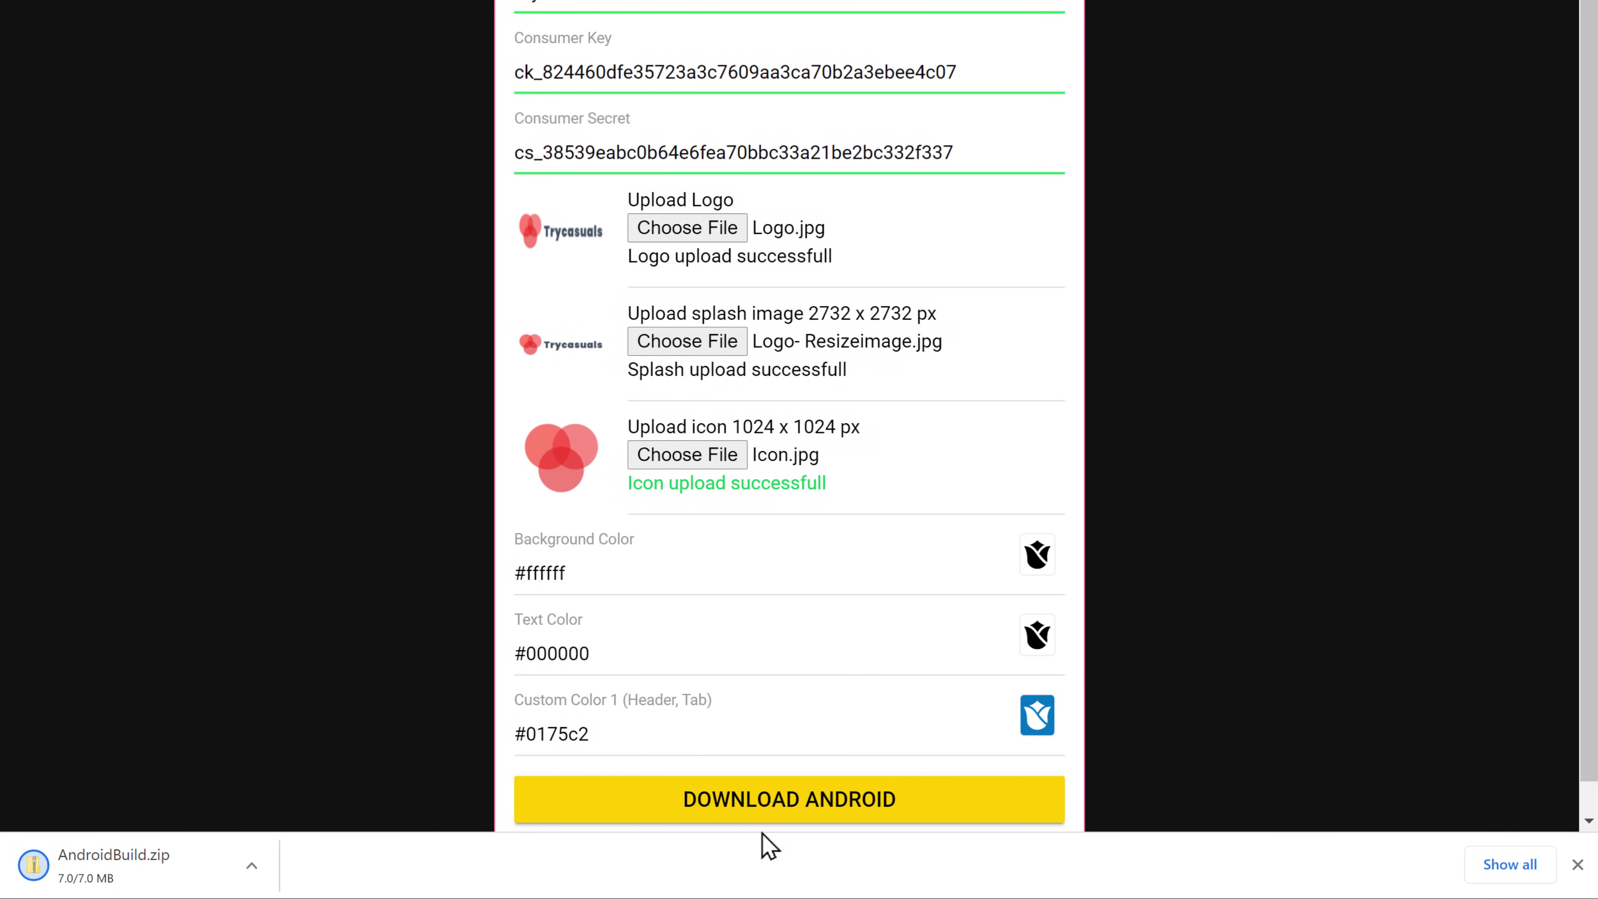
scroll(299, 652, down, 1)
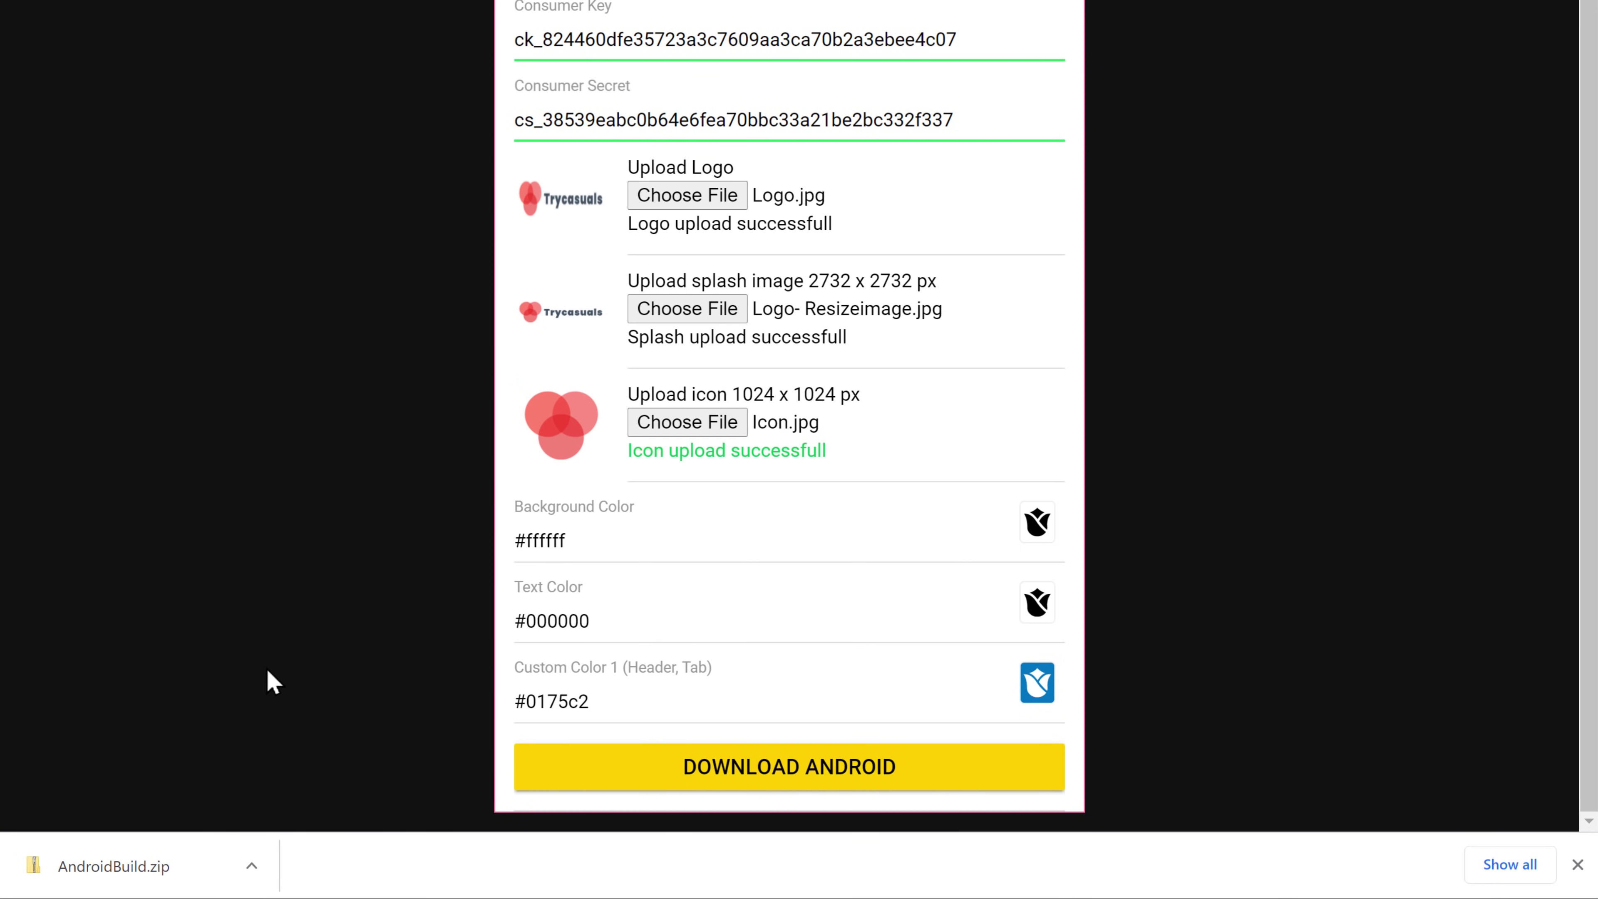
click(94, 868)
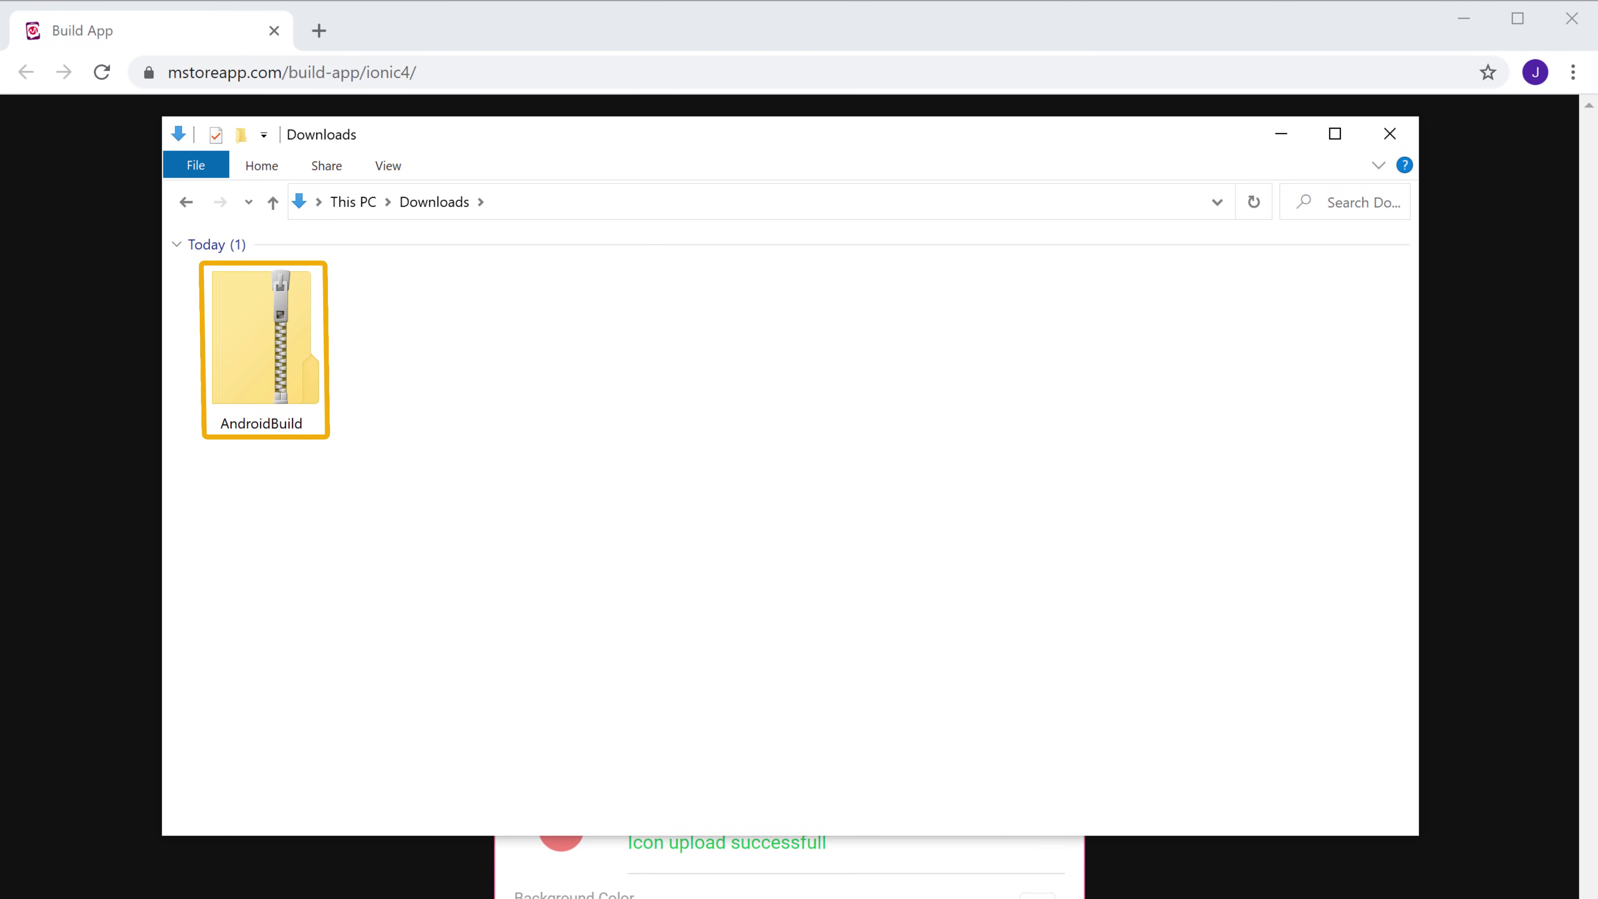
Extract AndroidBuild.zip into Downloads and open the resulting AndroidBuild folder
right_click(266, 321)
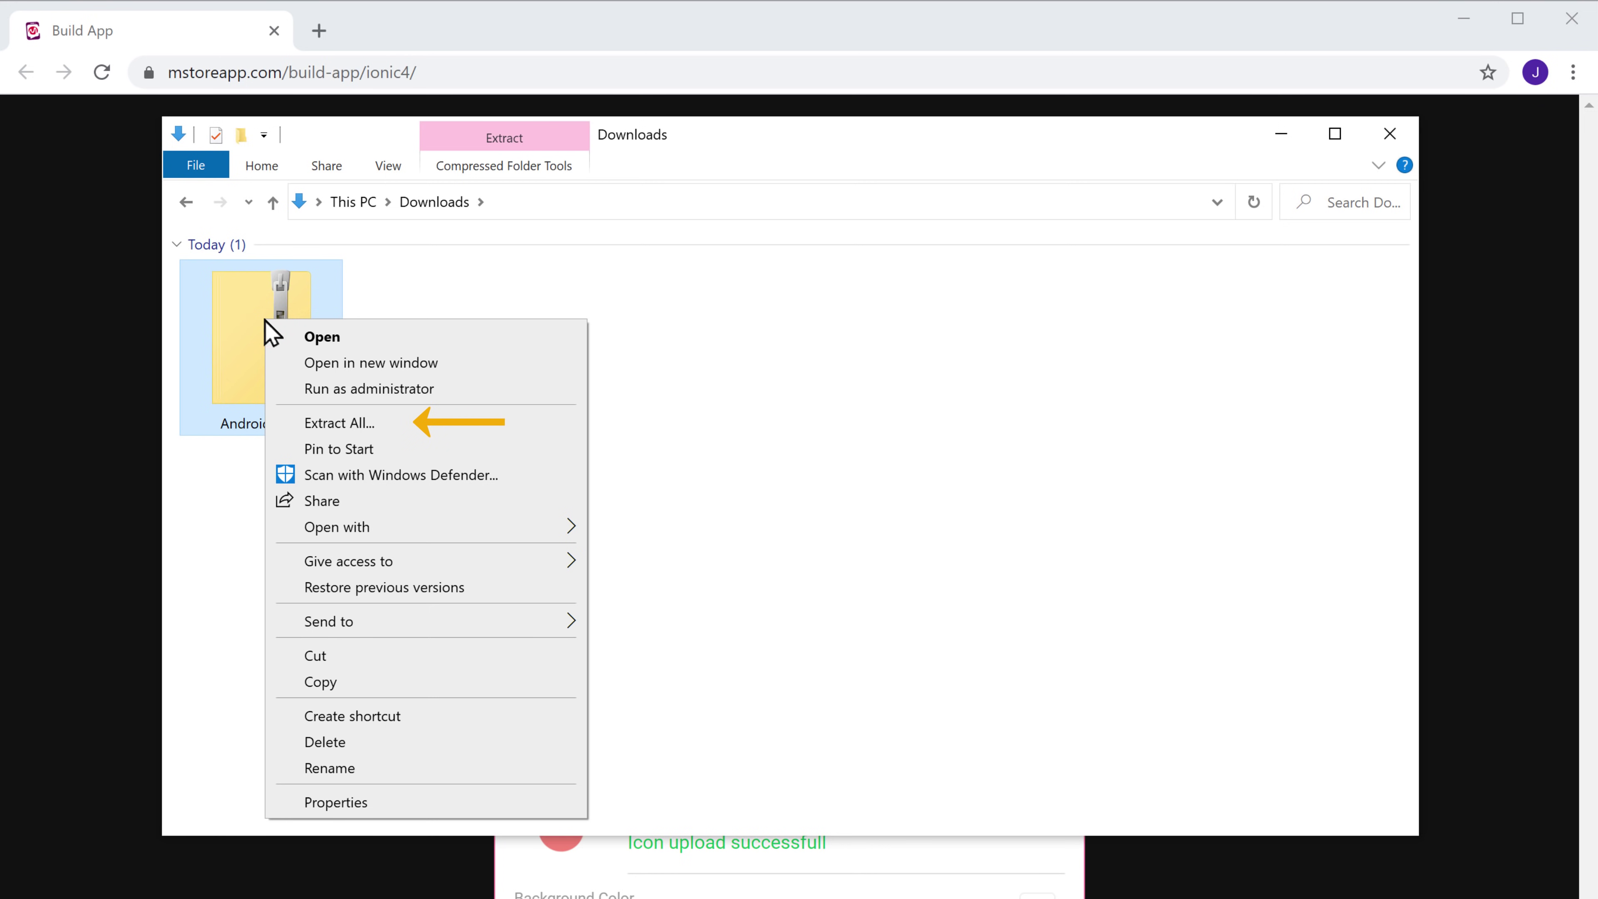
click(325, 423)
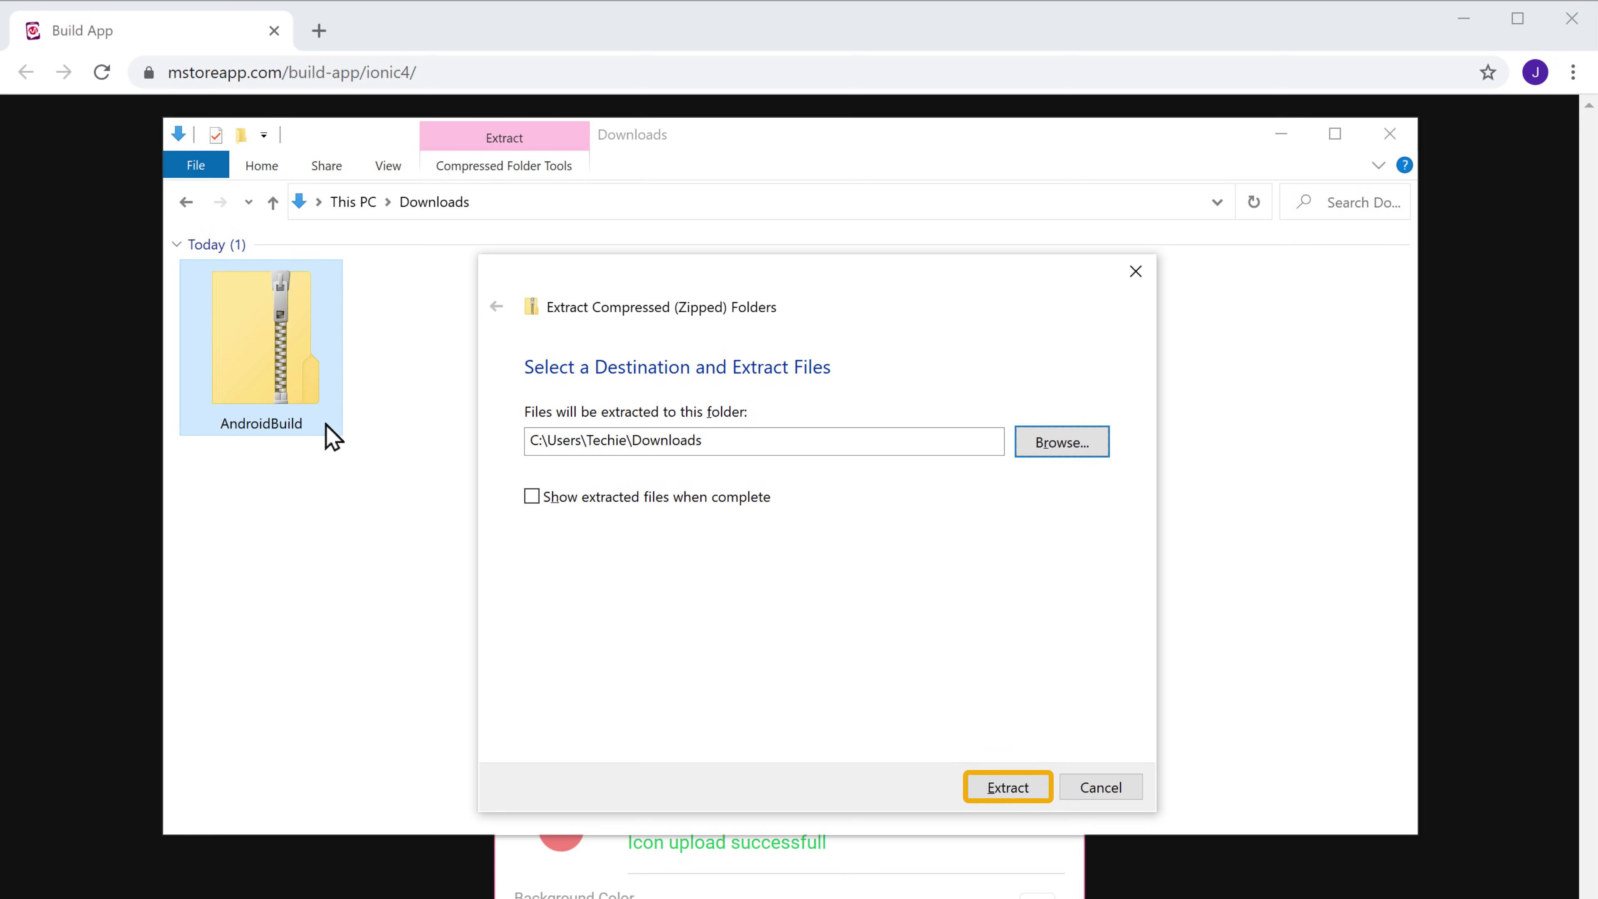
click(1011, 797)
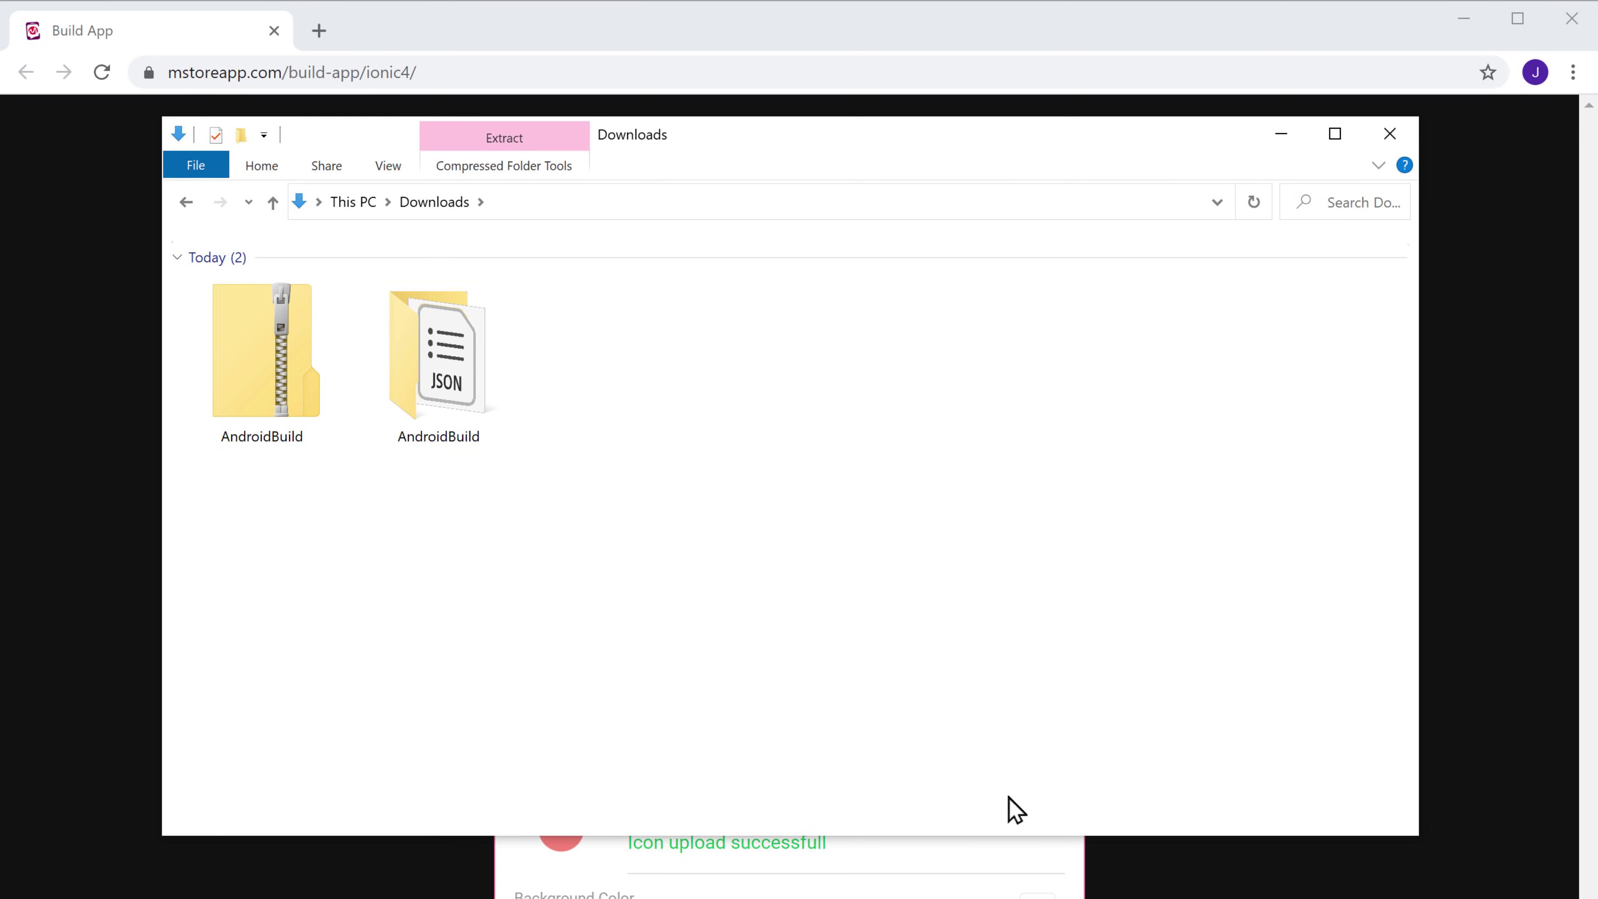
click(446, 378)
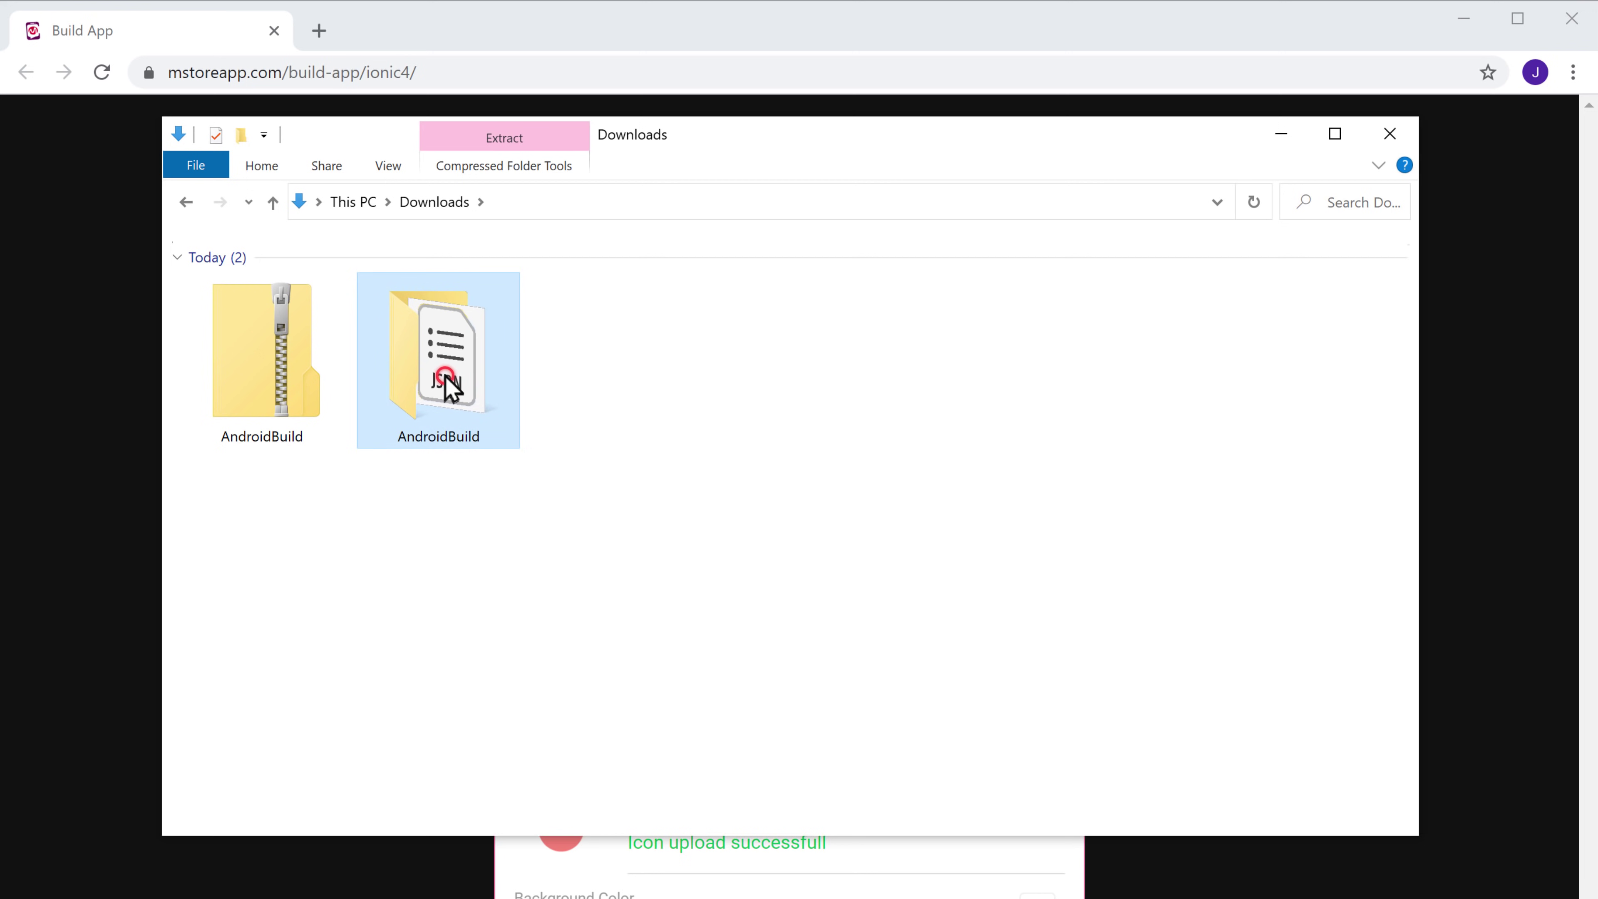
double_click(445, 377)
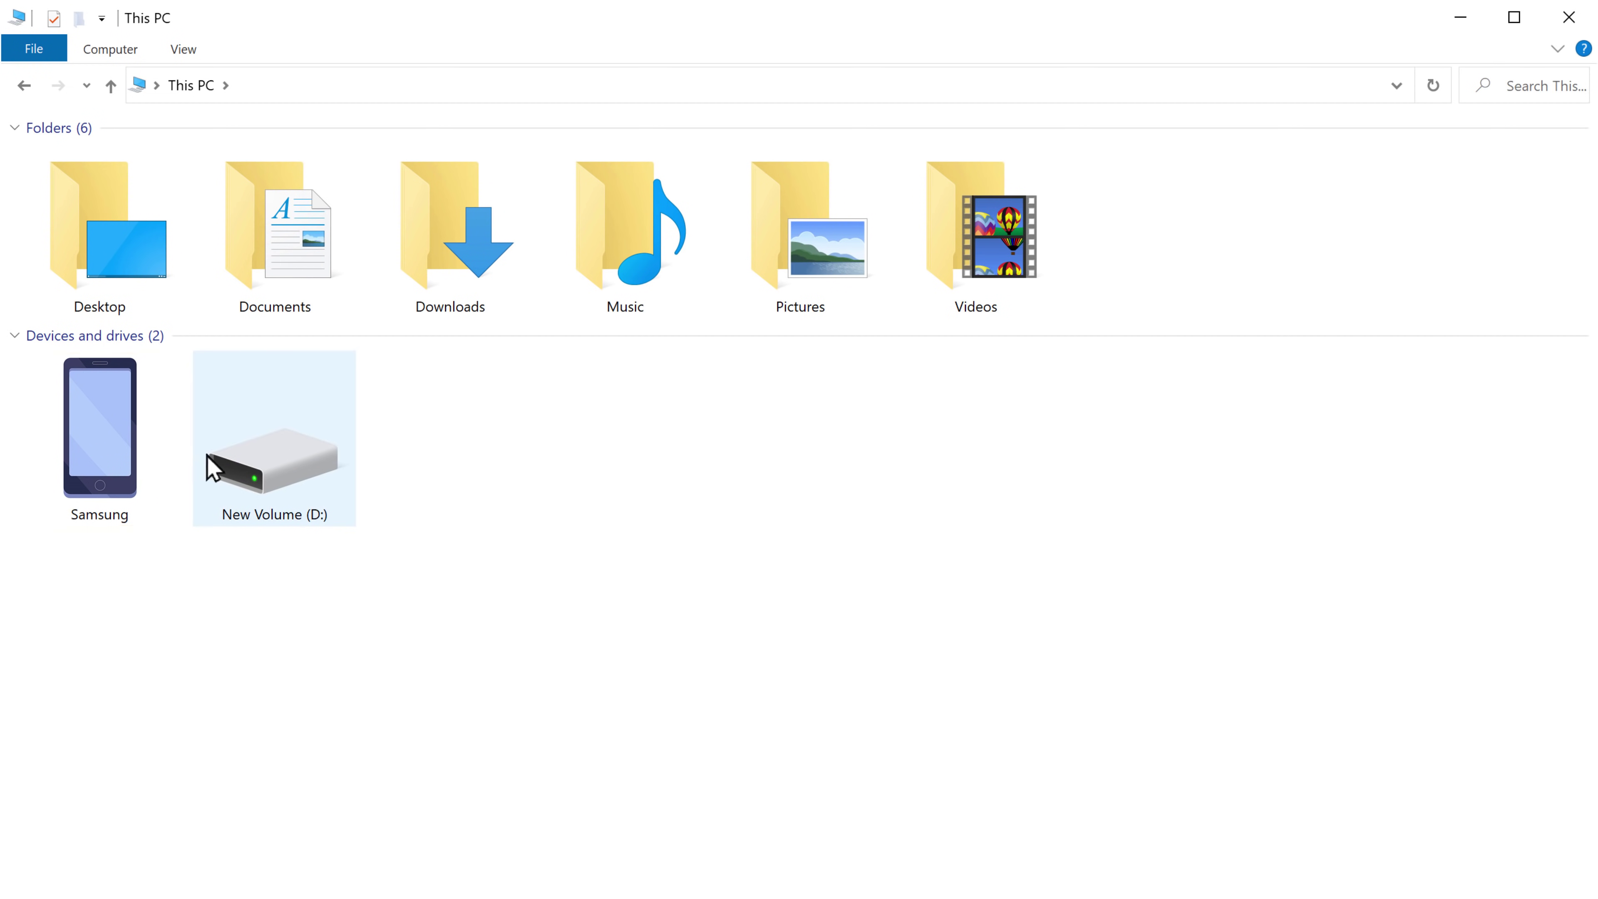
Copy trycasuals.apk from AndroidBuild into the Samsung phone's Downloads folder
double_click(140, 441)
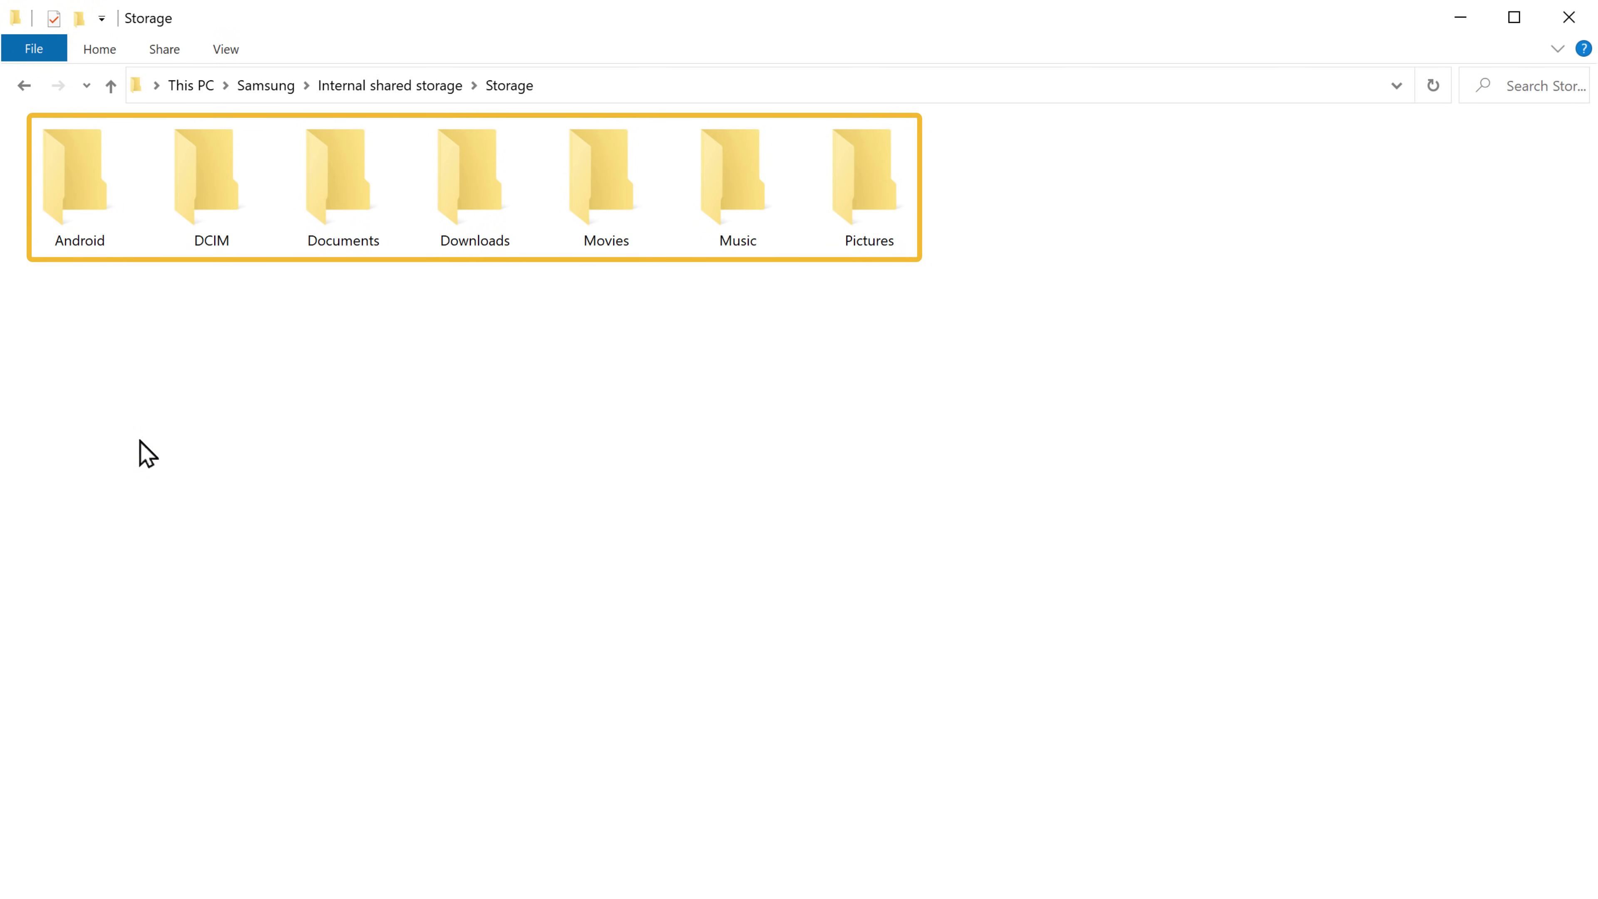
double_click(463, 159)
key(alt+Tab)
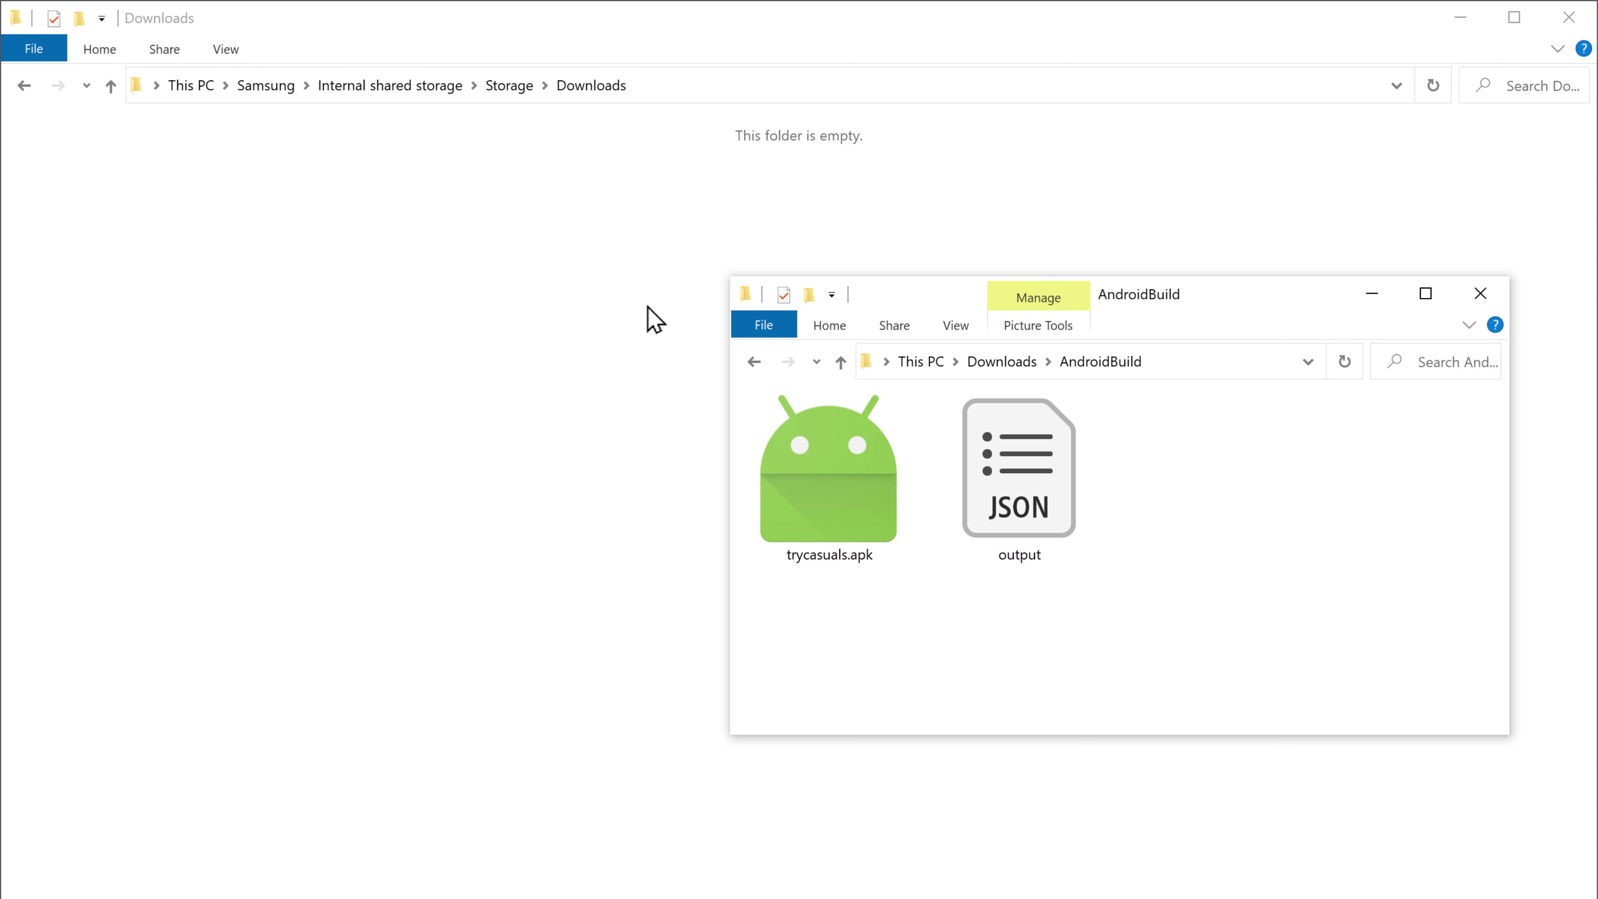
click(812, 445)
drag(812, 444, 497, 289)
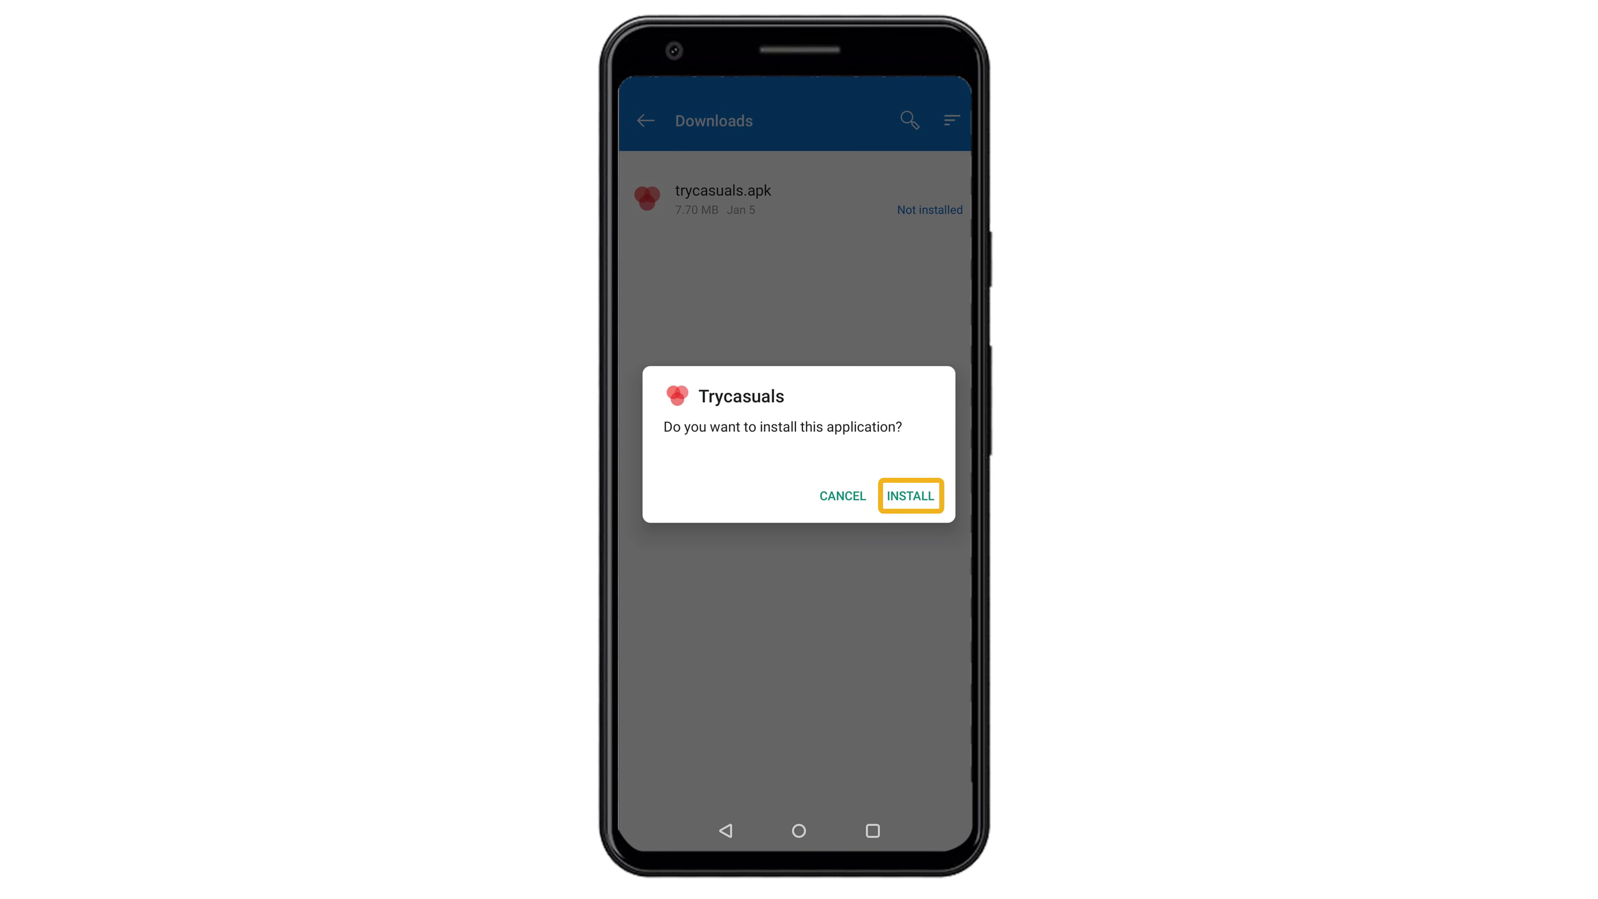
Install the Trycasuals app from the APK, dismiss the confirmation and return home
click(911, 496)
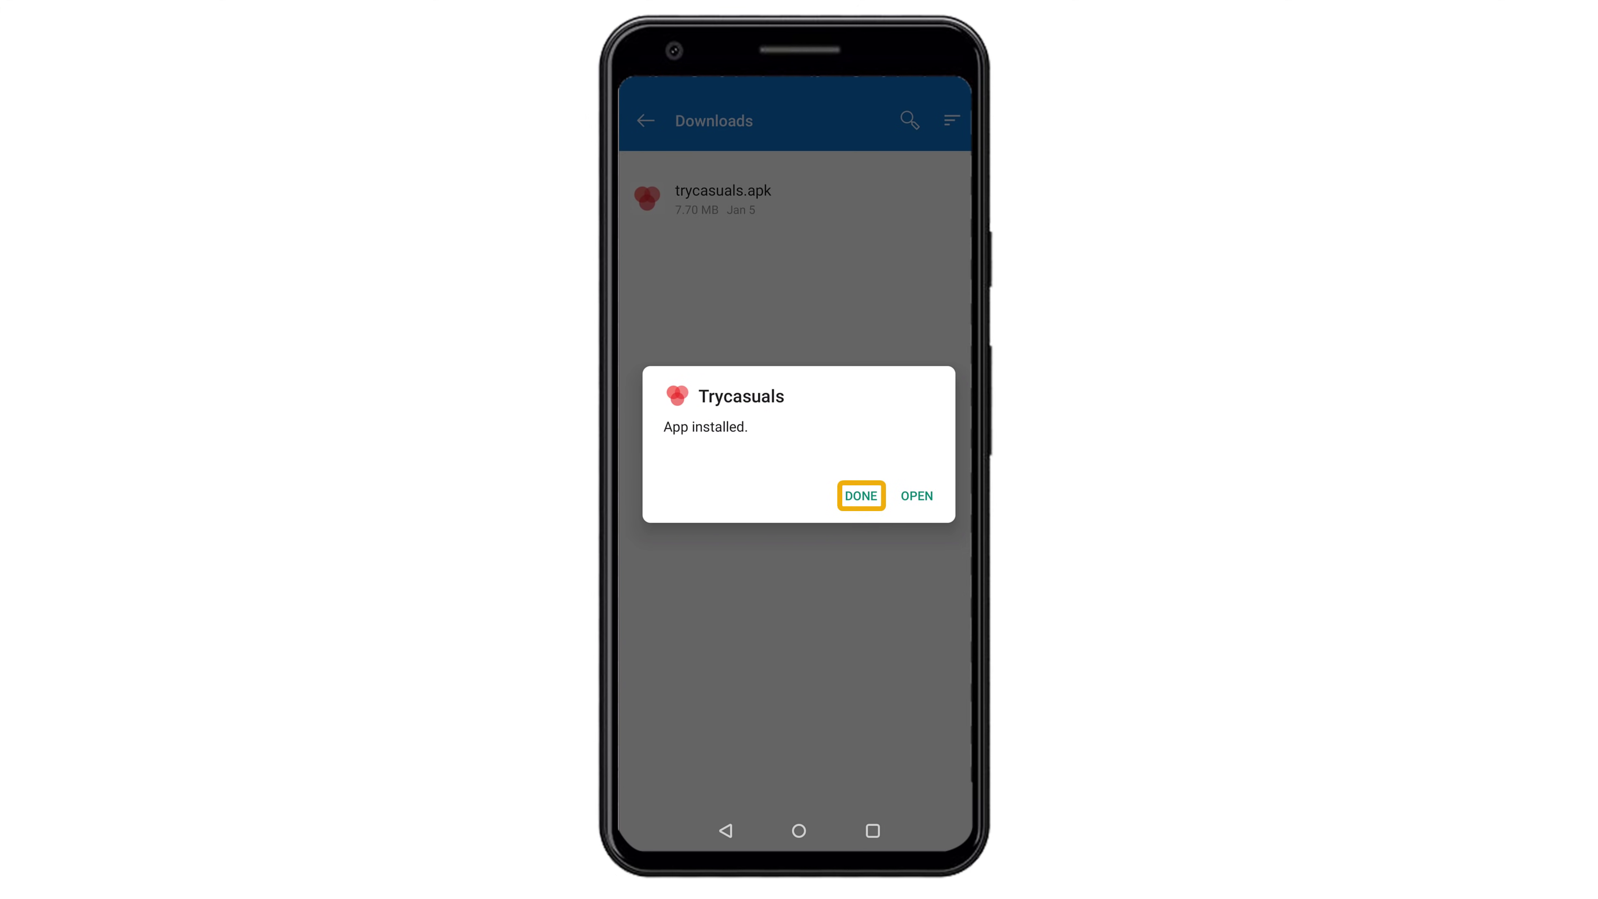
click(861, 496)
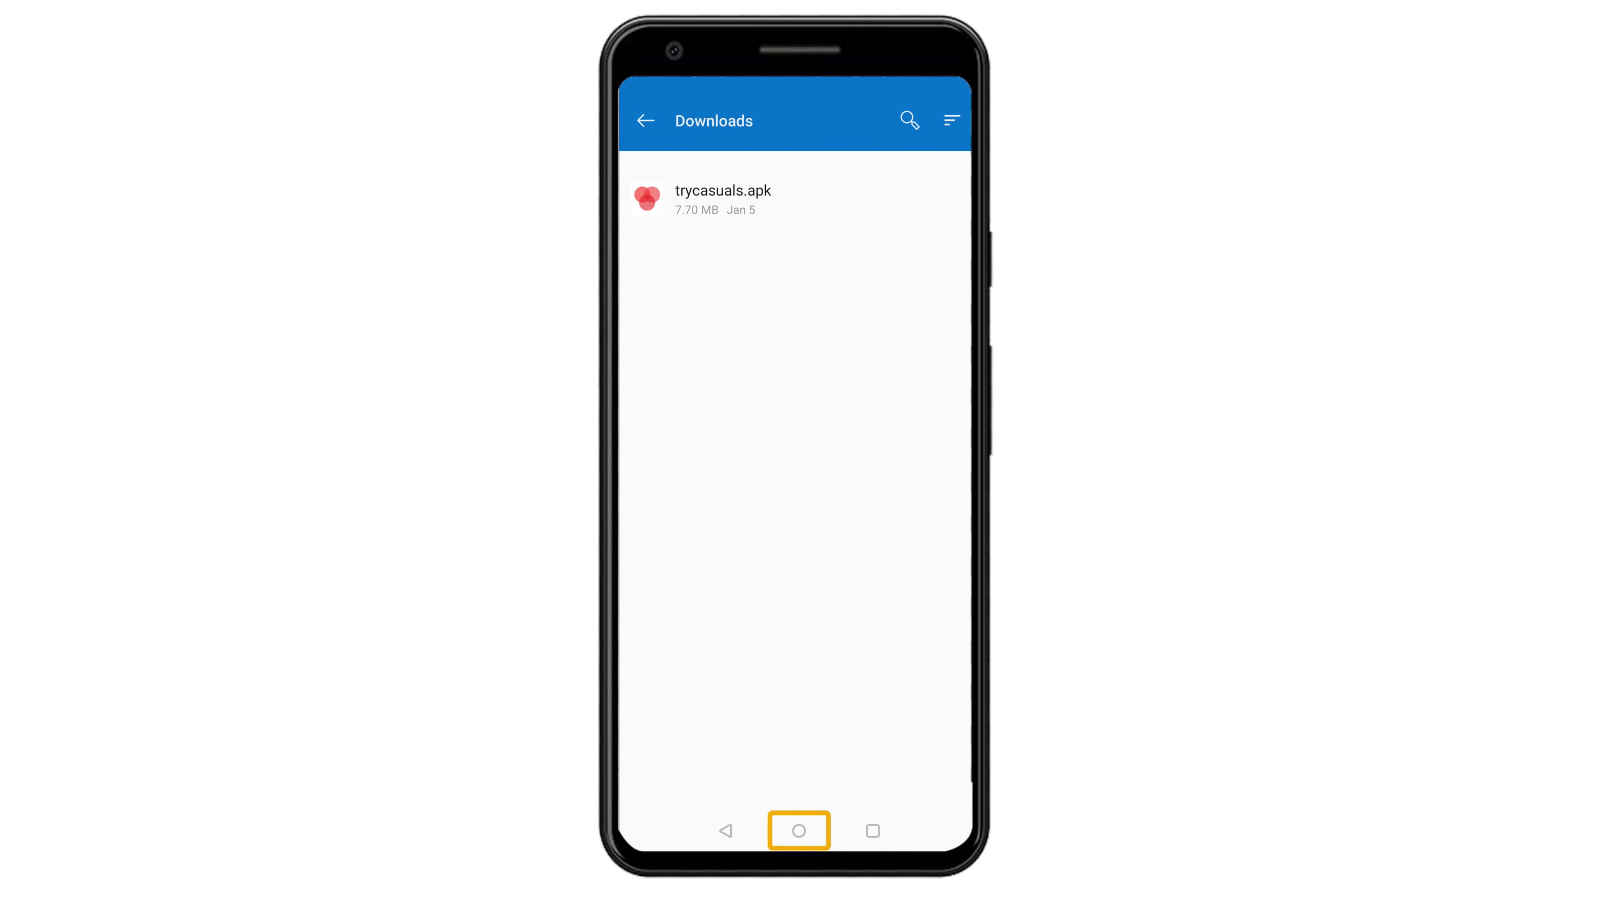
click(798, 831)
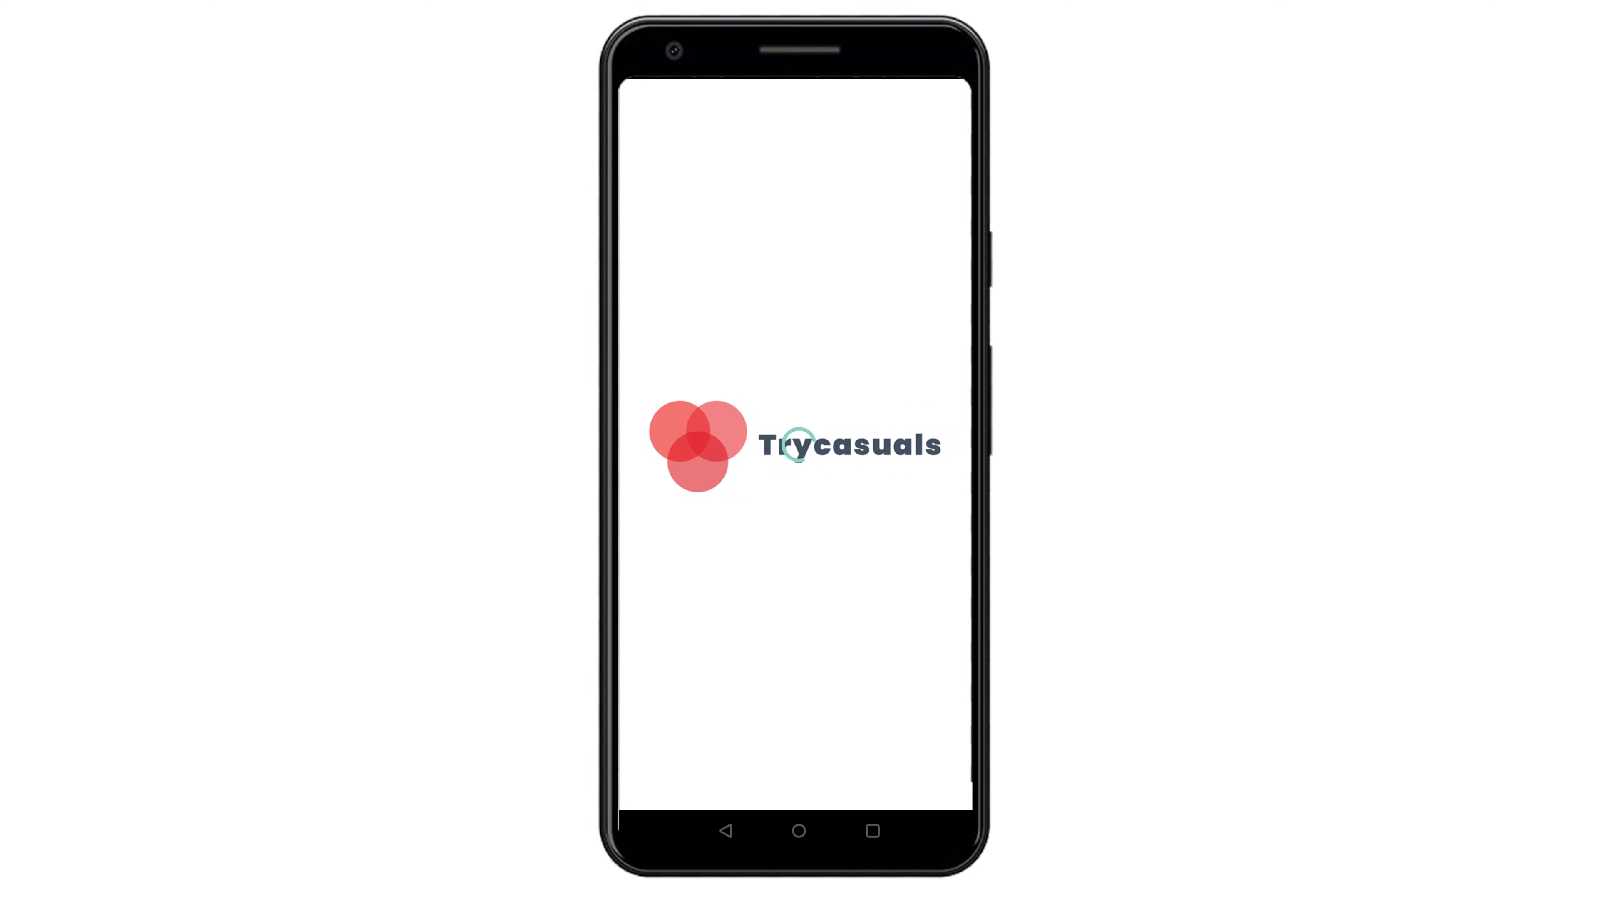
Scroll down and back up through the Home product grid to browse the products
scroll(795, 439, down, 20)
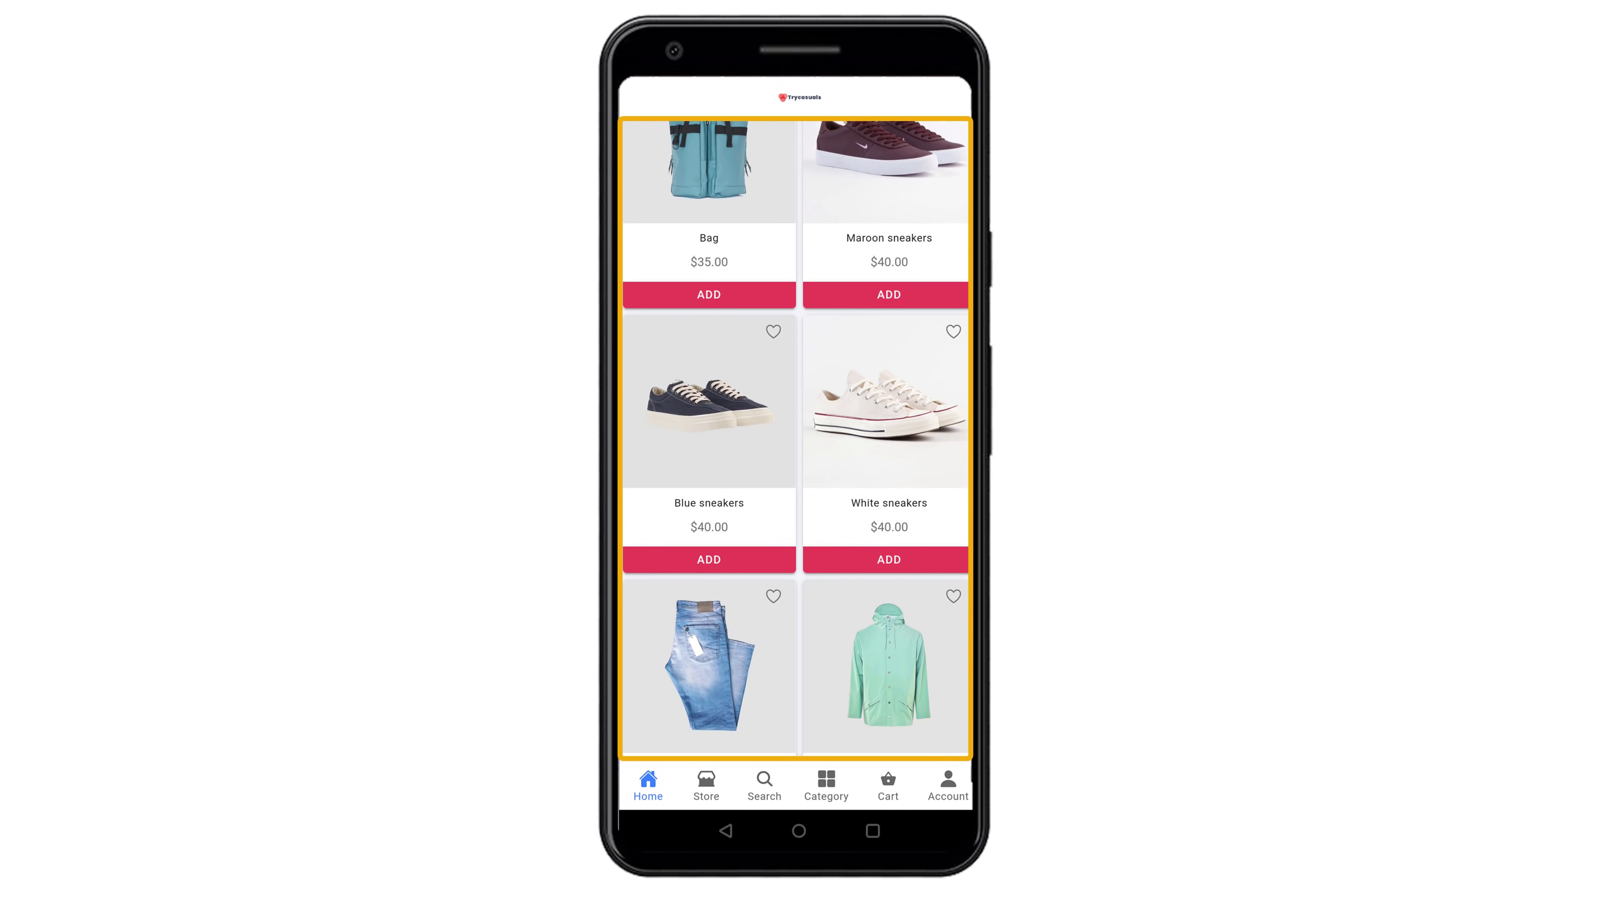
scroll(795, 438, down, 10)
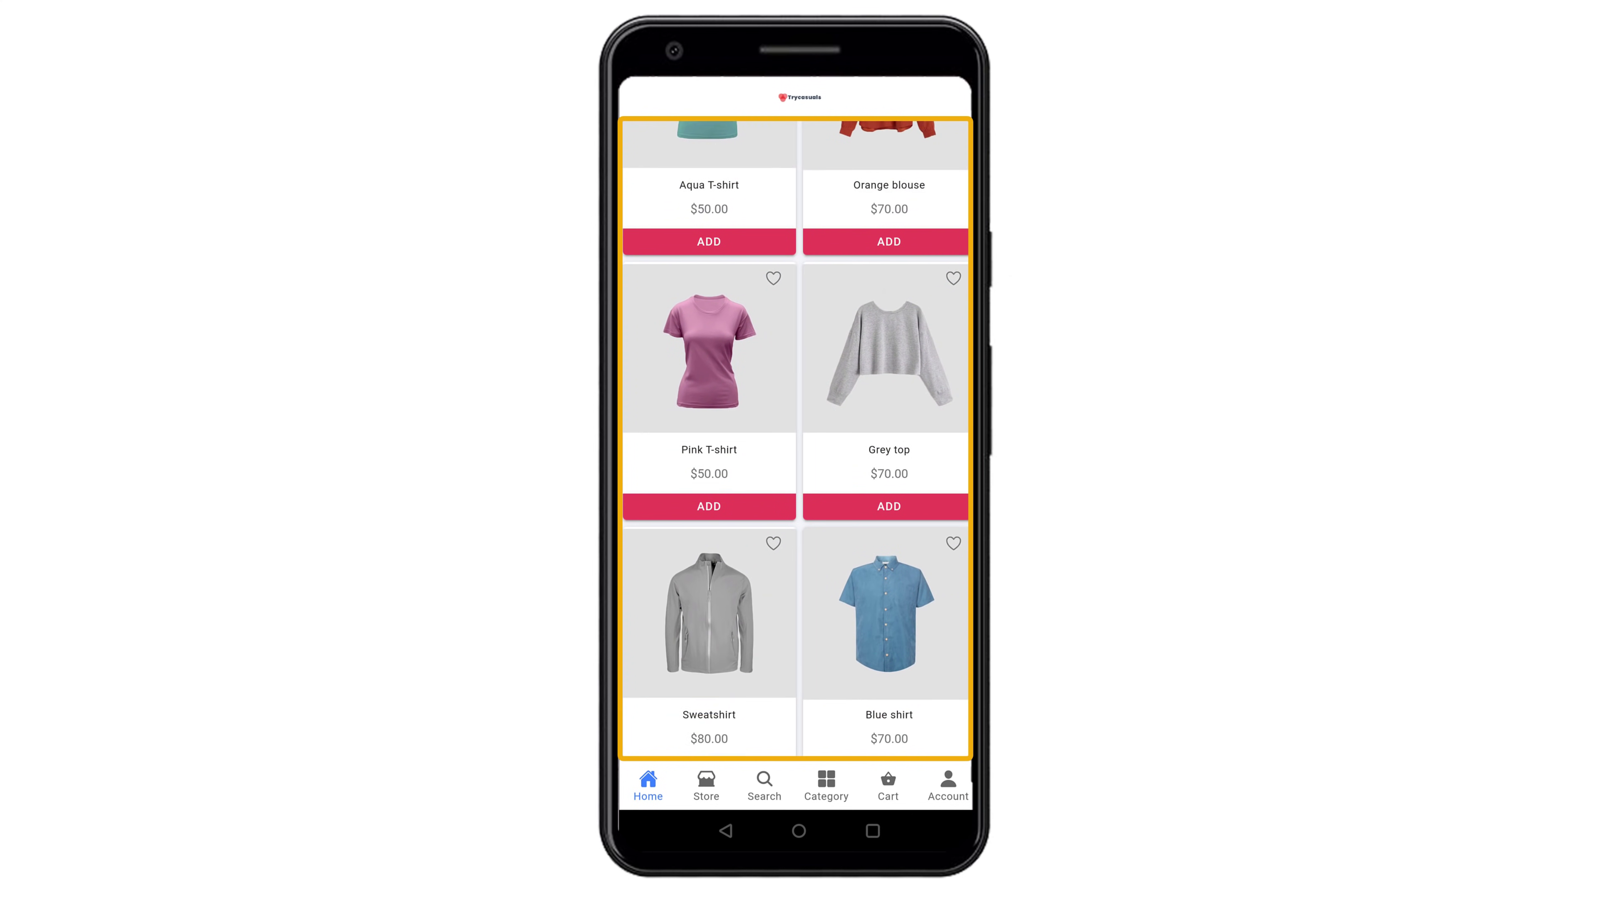
scroll(796, 439, up, 20)
scroll(795, 439, up, 20)
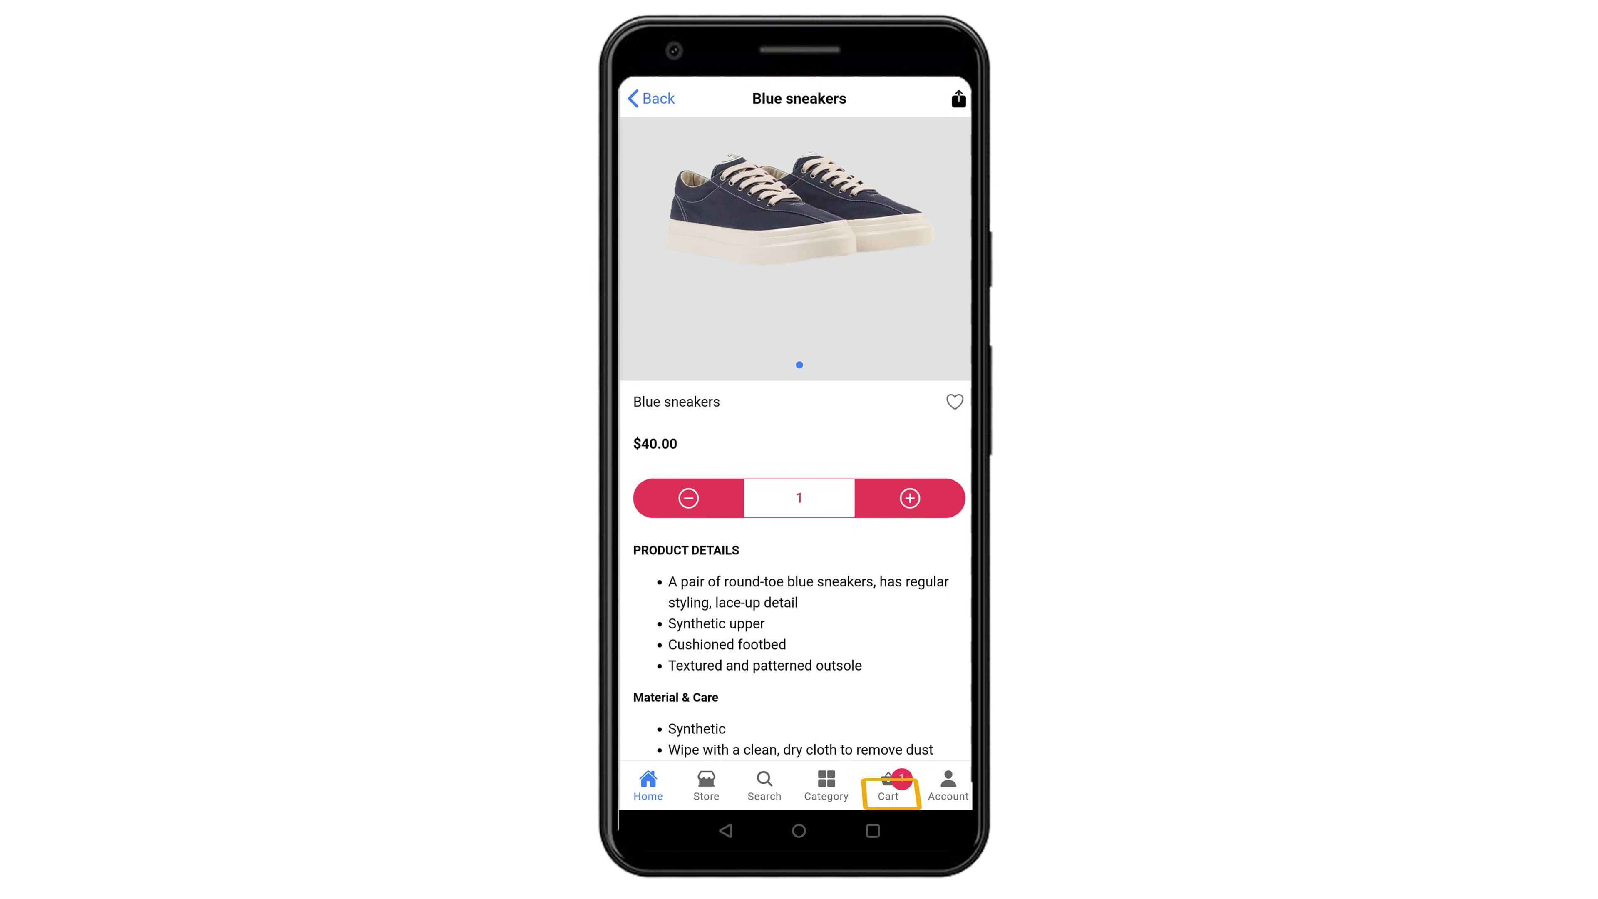
Check out the cart and register a new customer account, entering the customer's first name
click(887, 786)
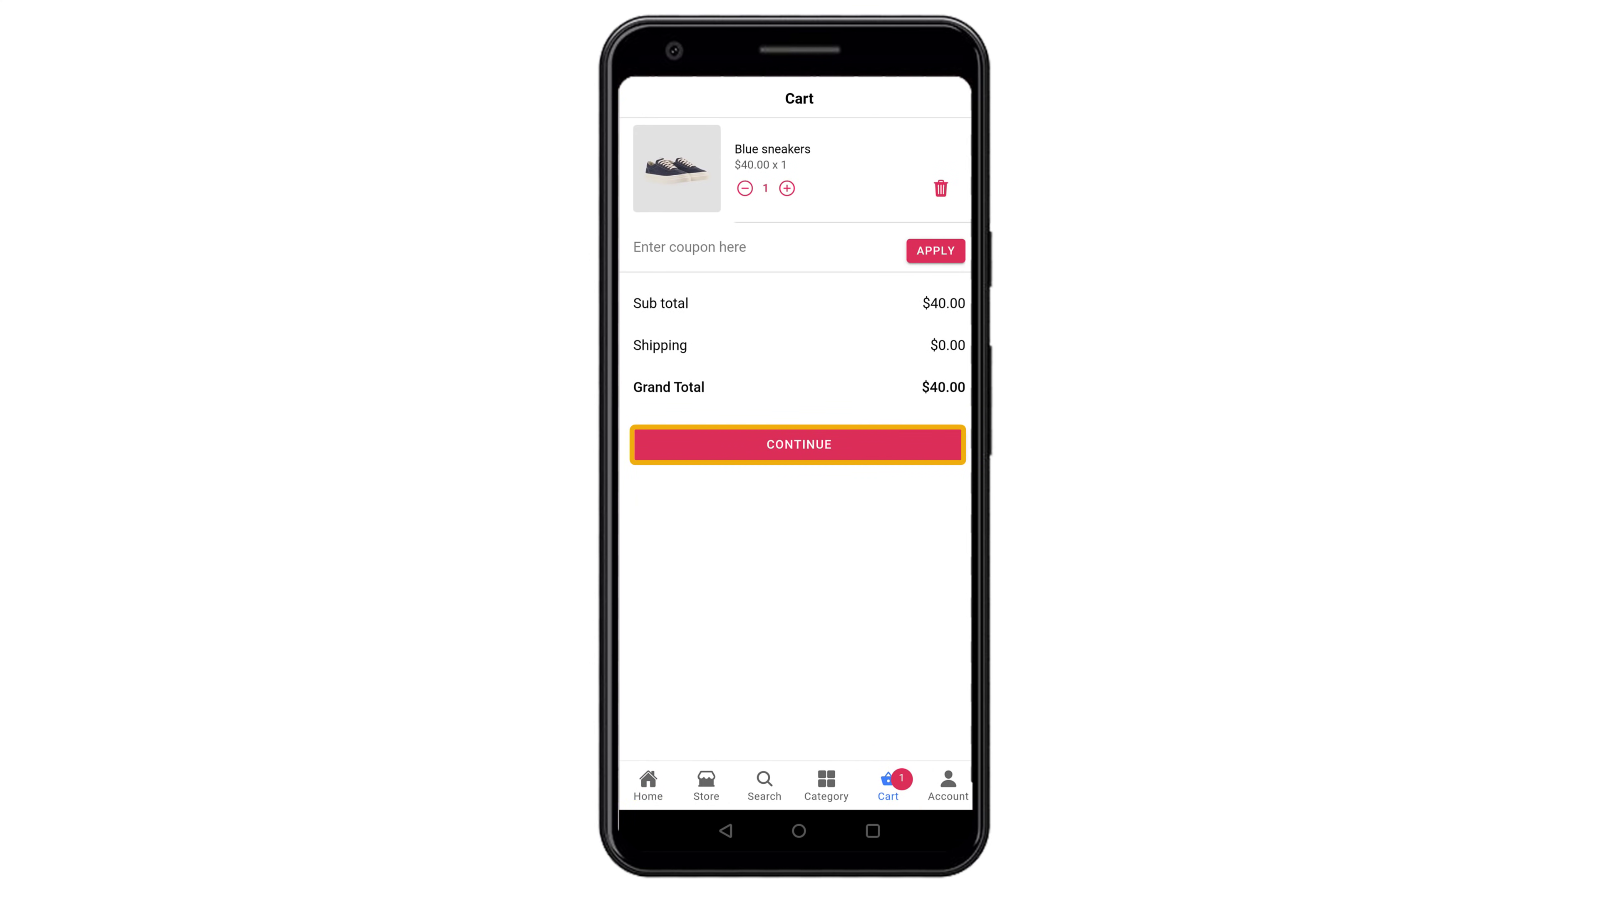
click(799, 444)
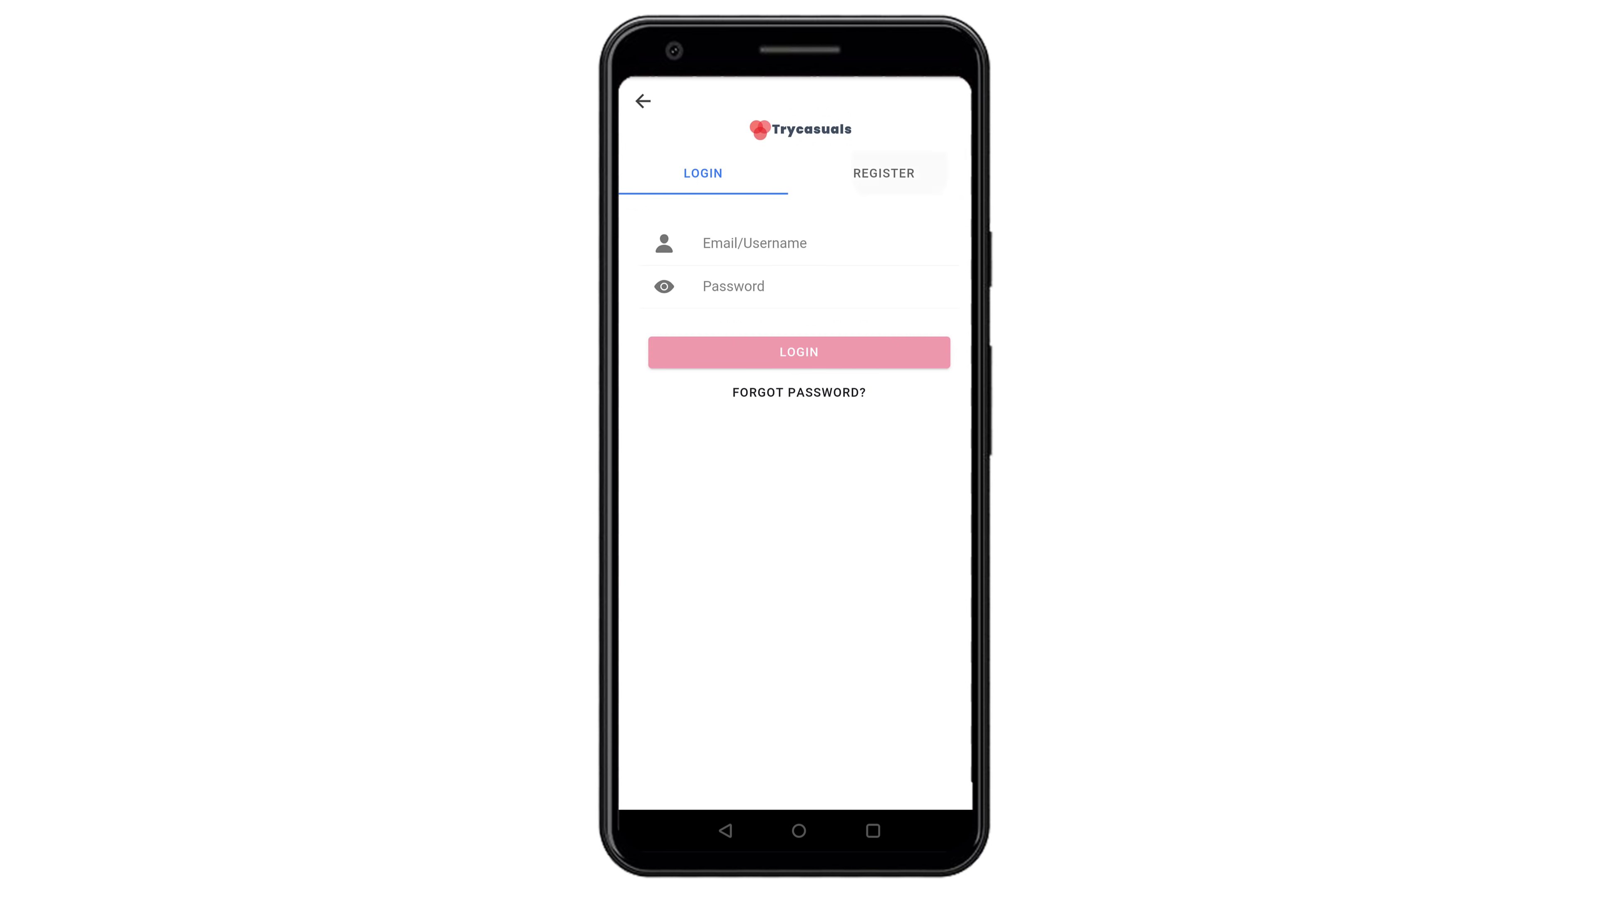
click(884, 174)
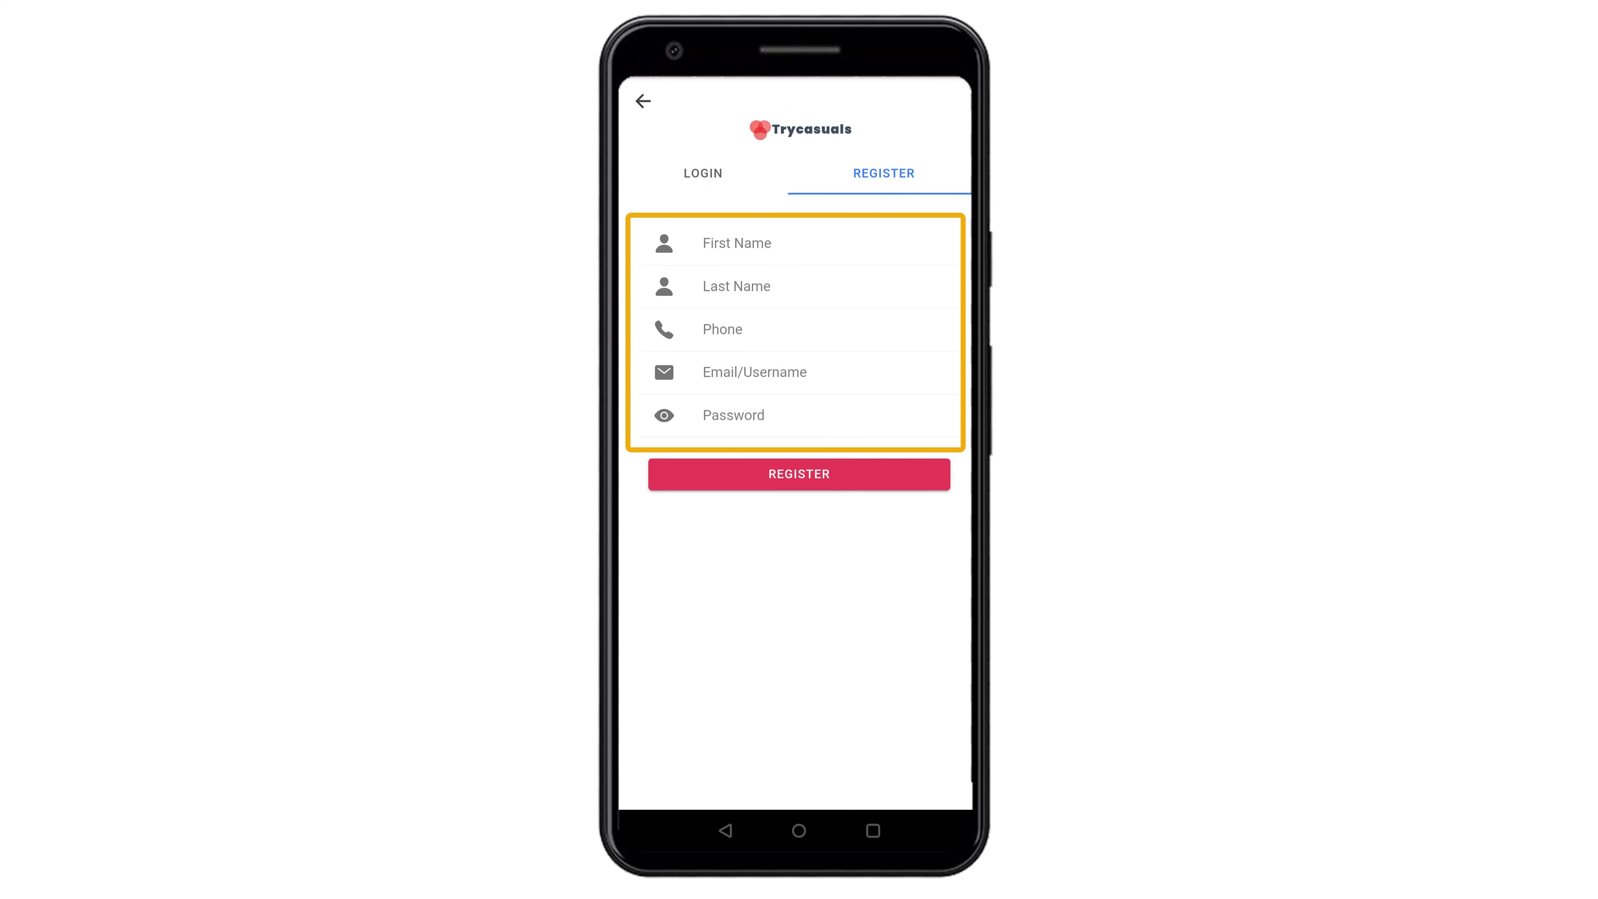
click(737, 243)
text(Alex)
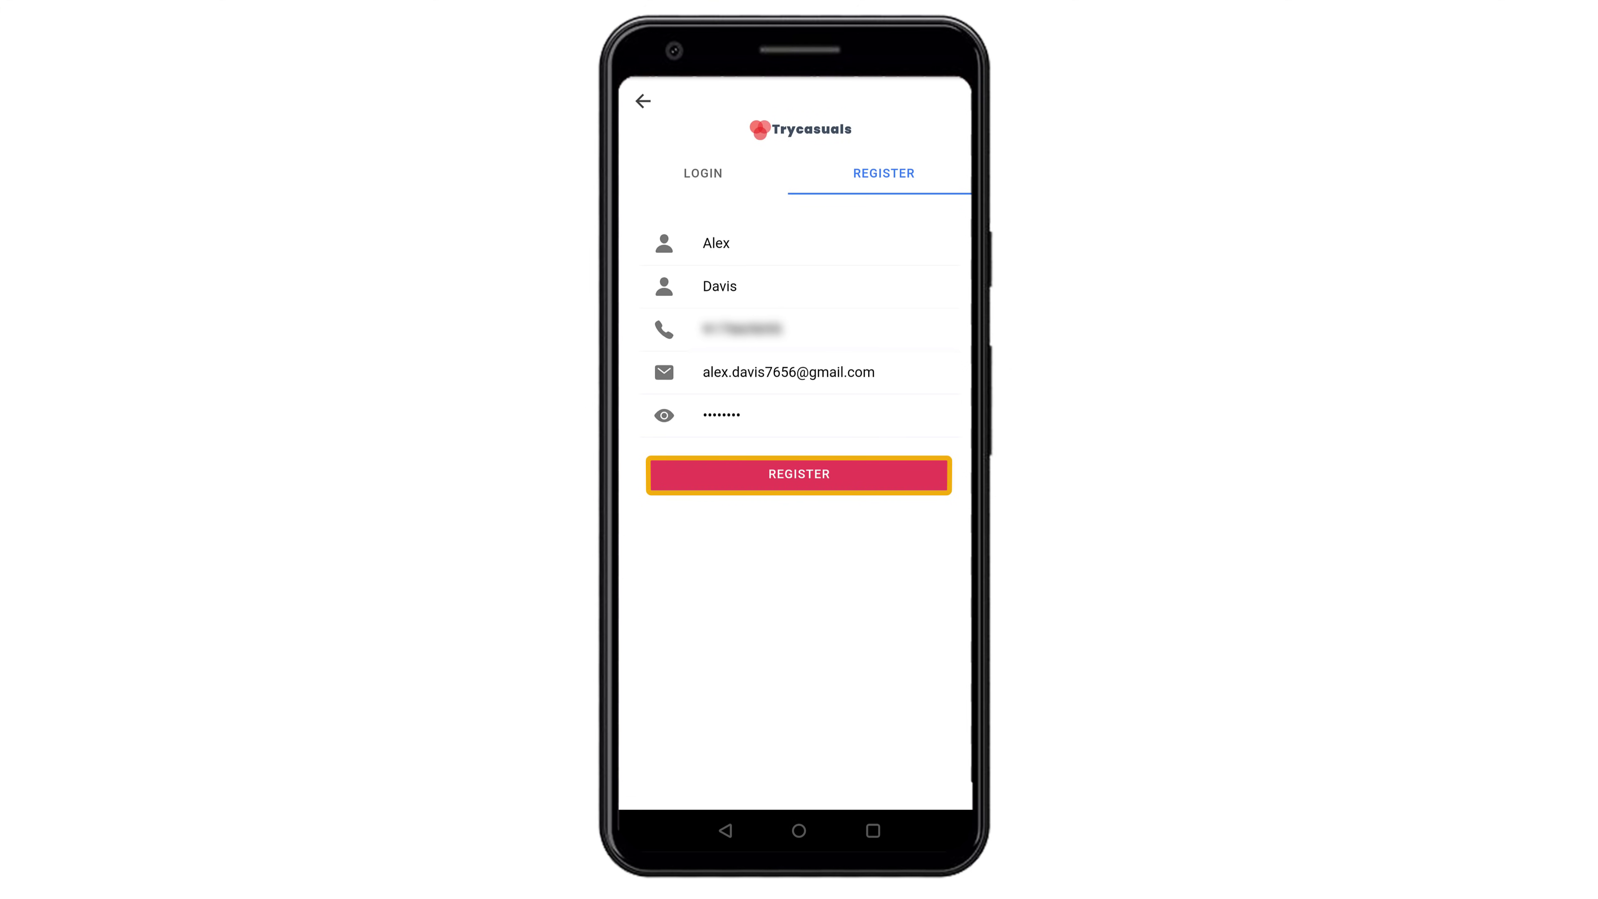
click(799, 475)
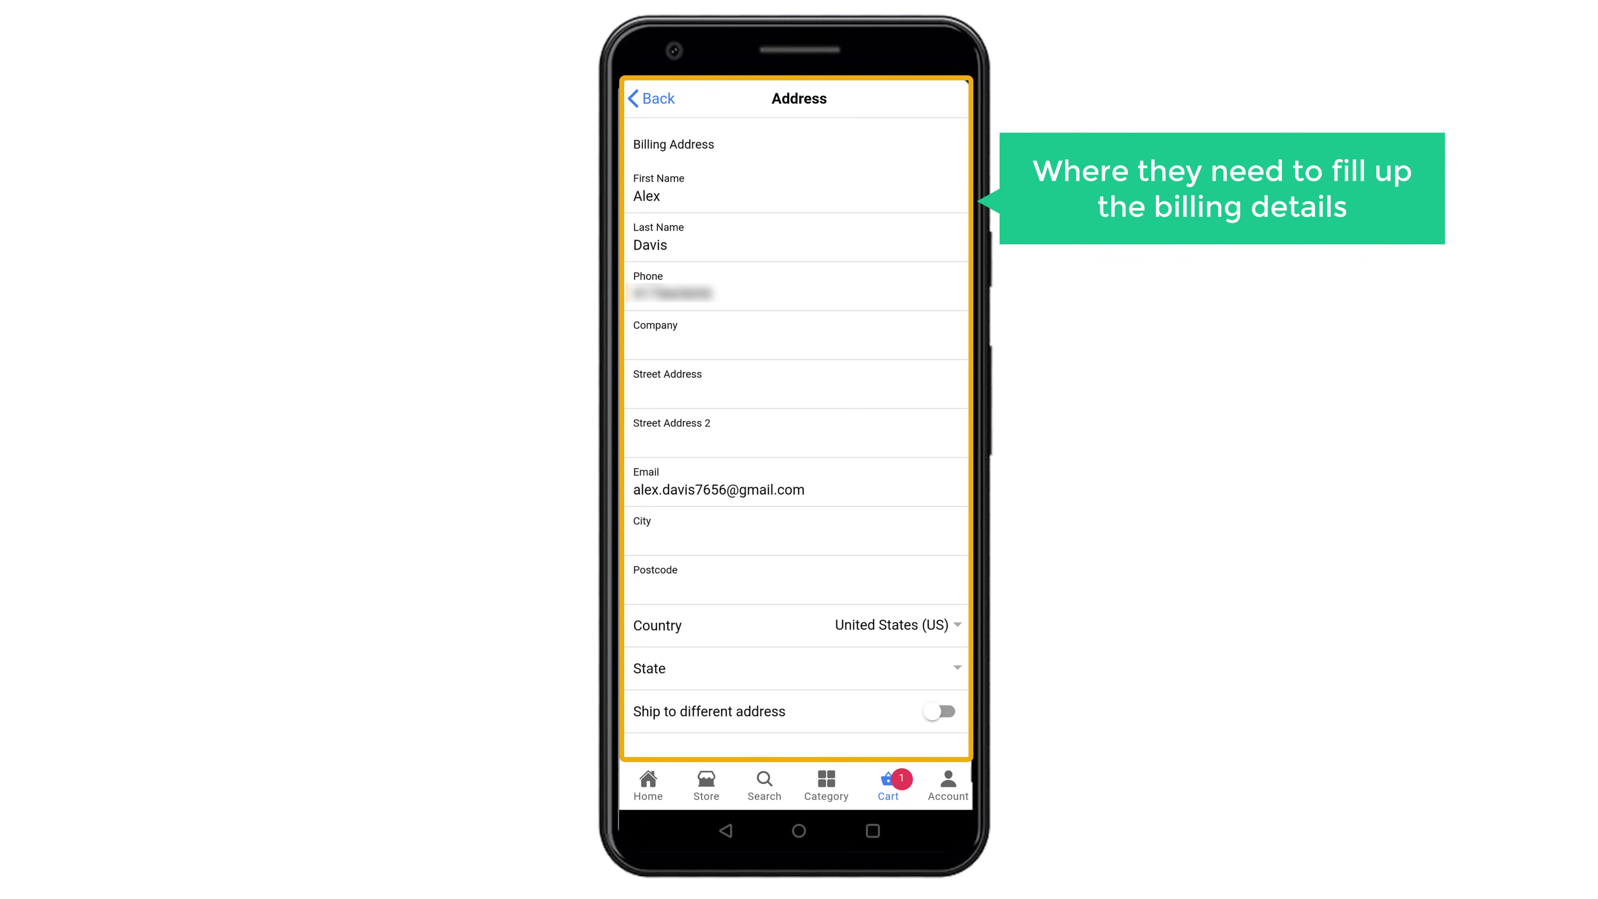
Enter the billing street address, then pay by Credit Card (Stripe) with the card number and place the order
click(795, 391)
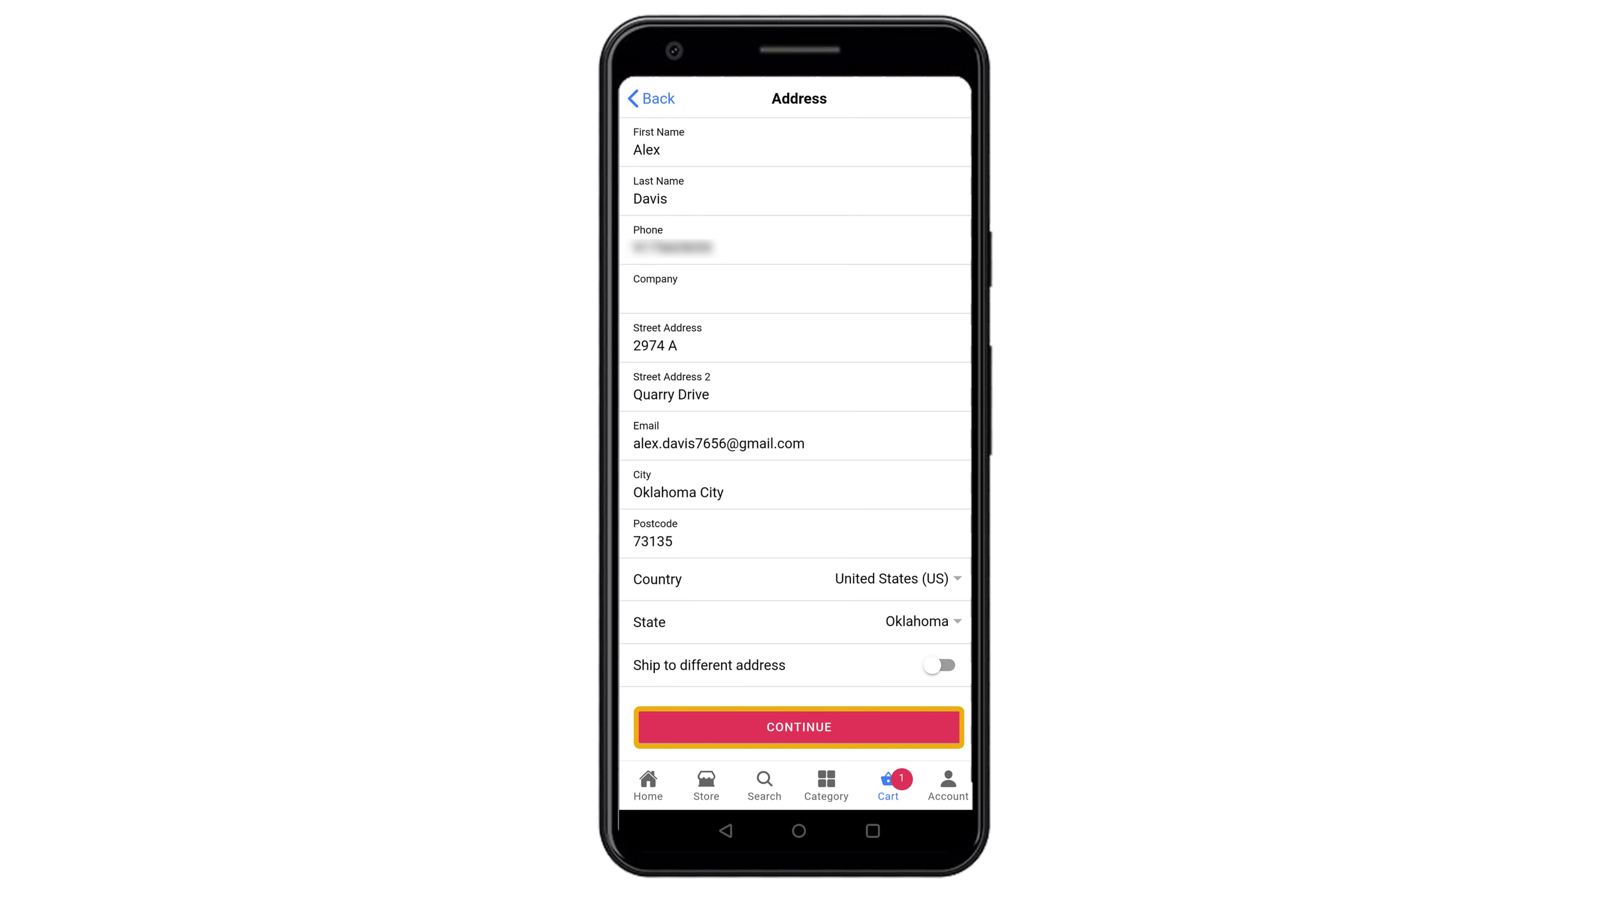
click(800, 728)
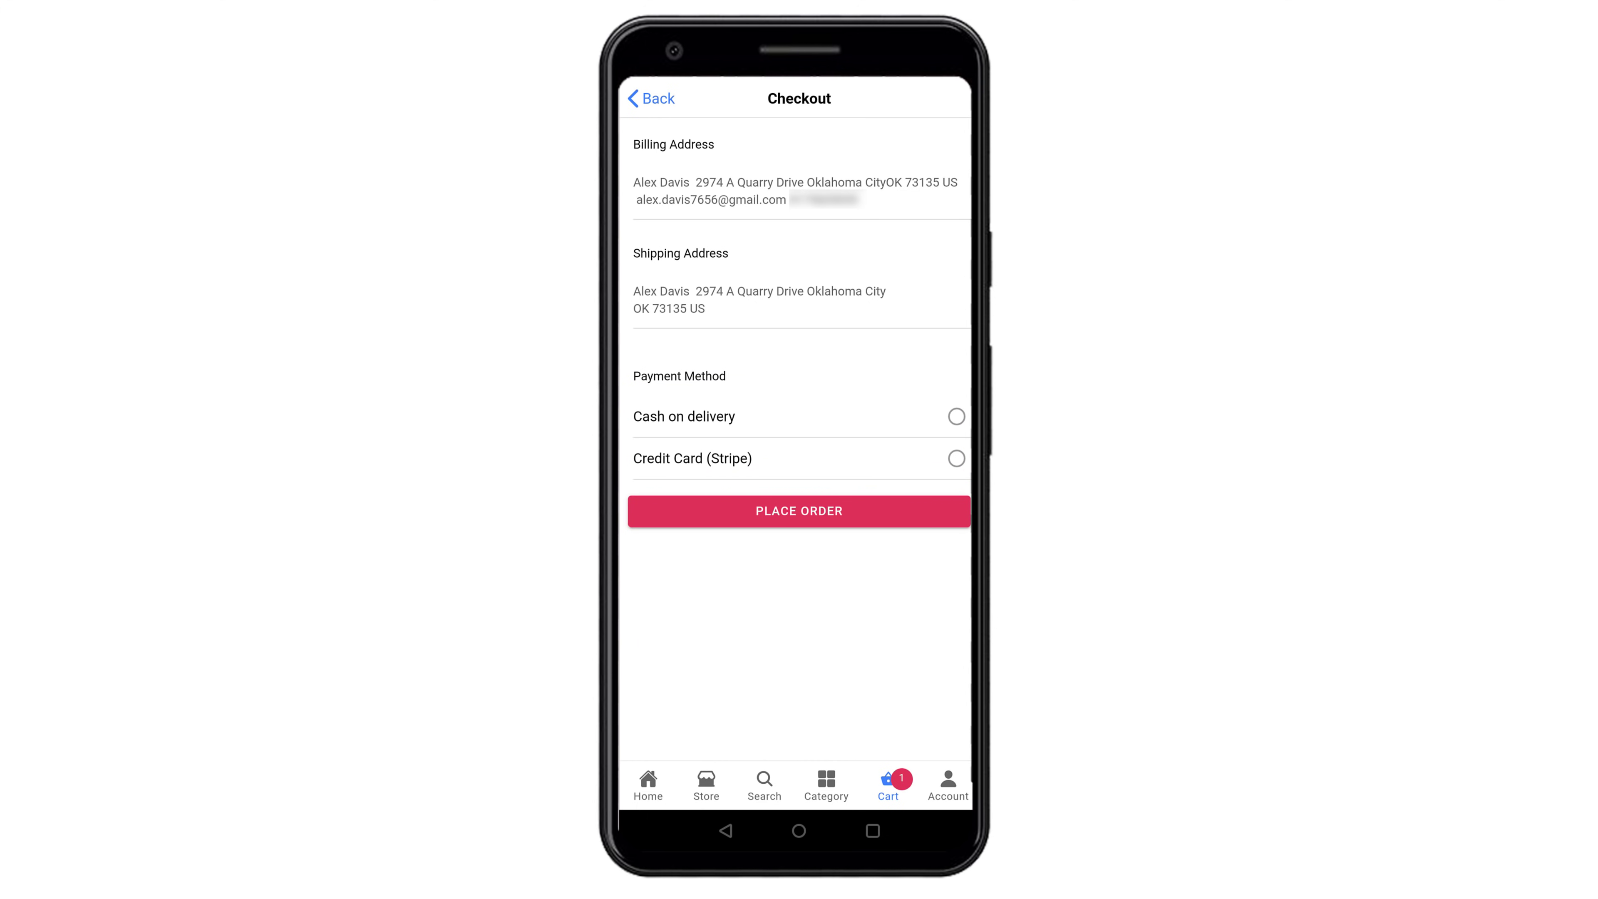
click(956, 458)
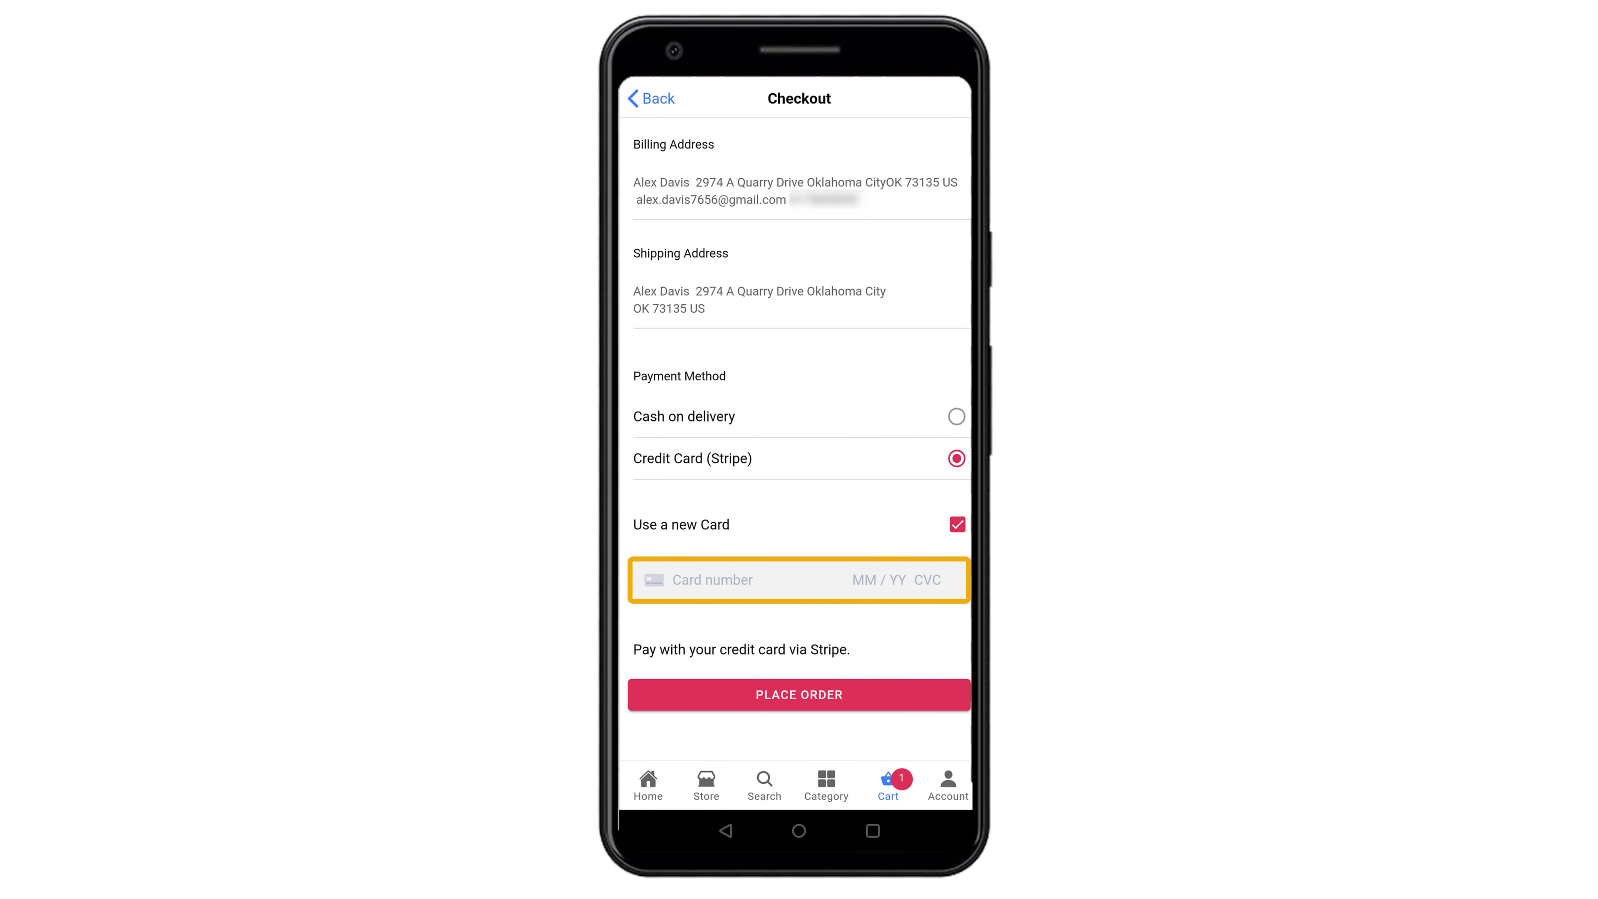
click(712, 580)
text(•••••••••••••••••)
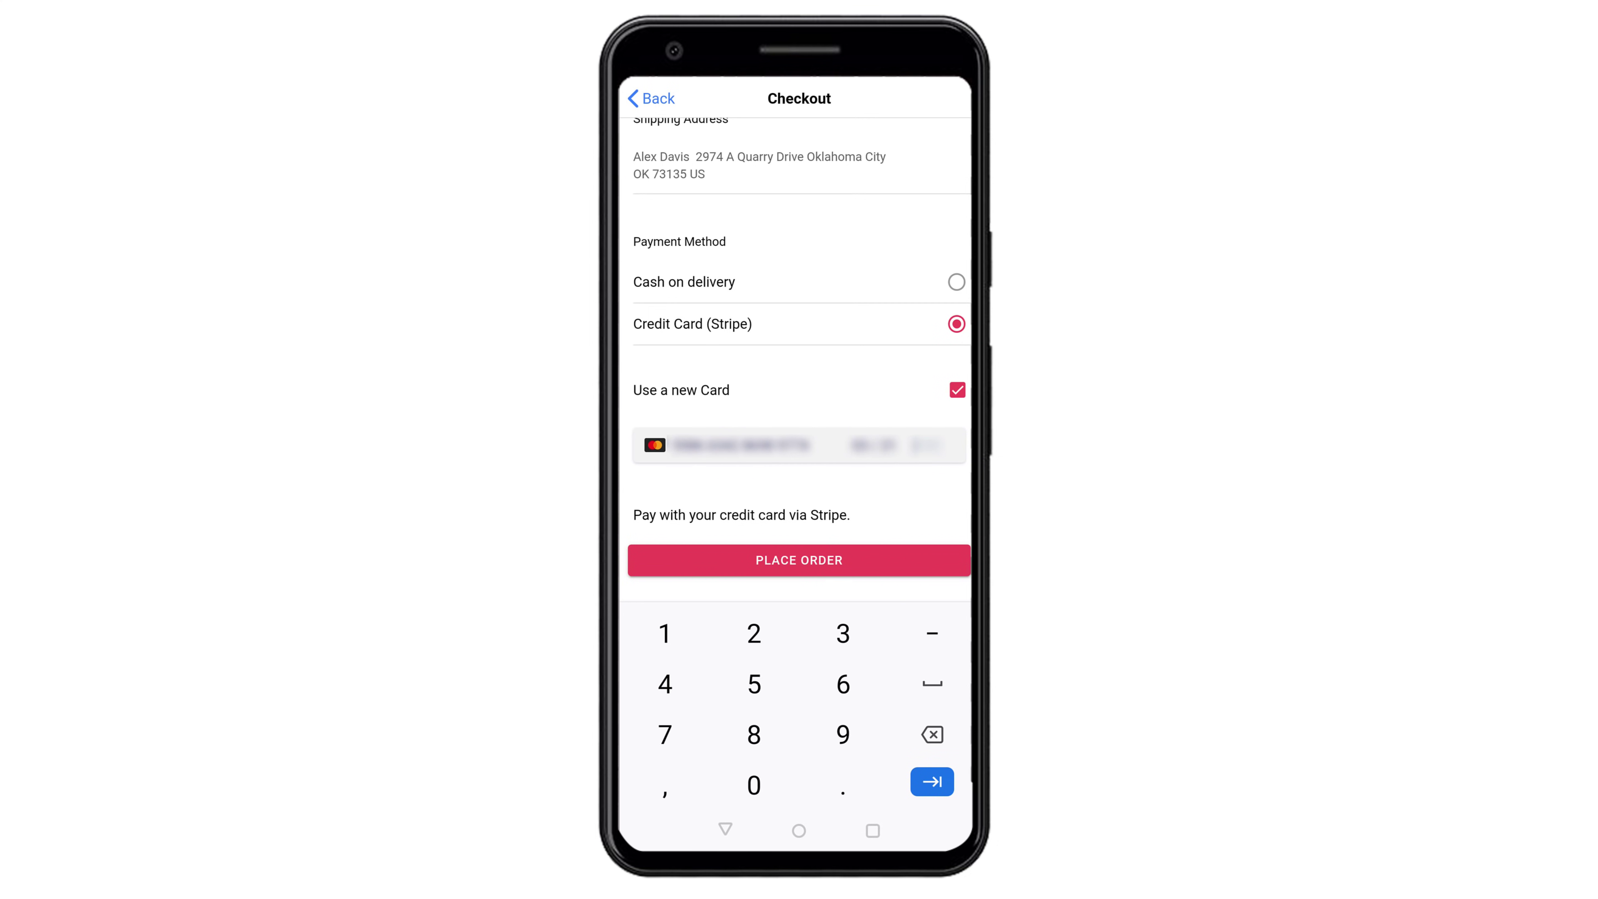
text(•)
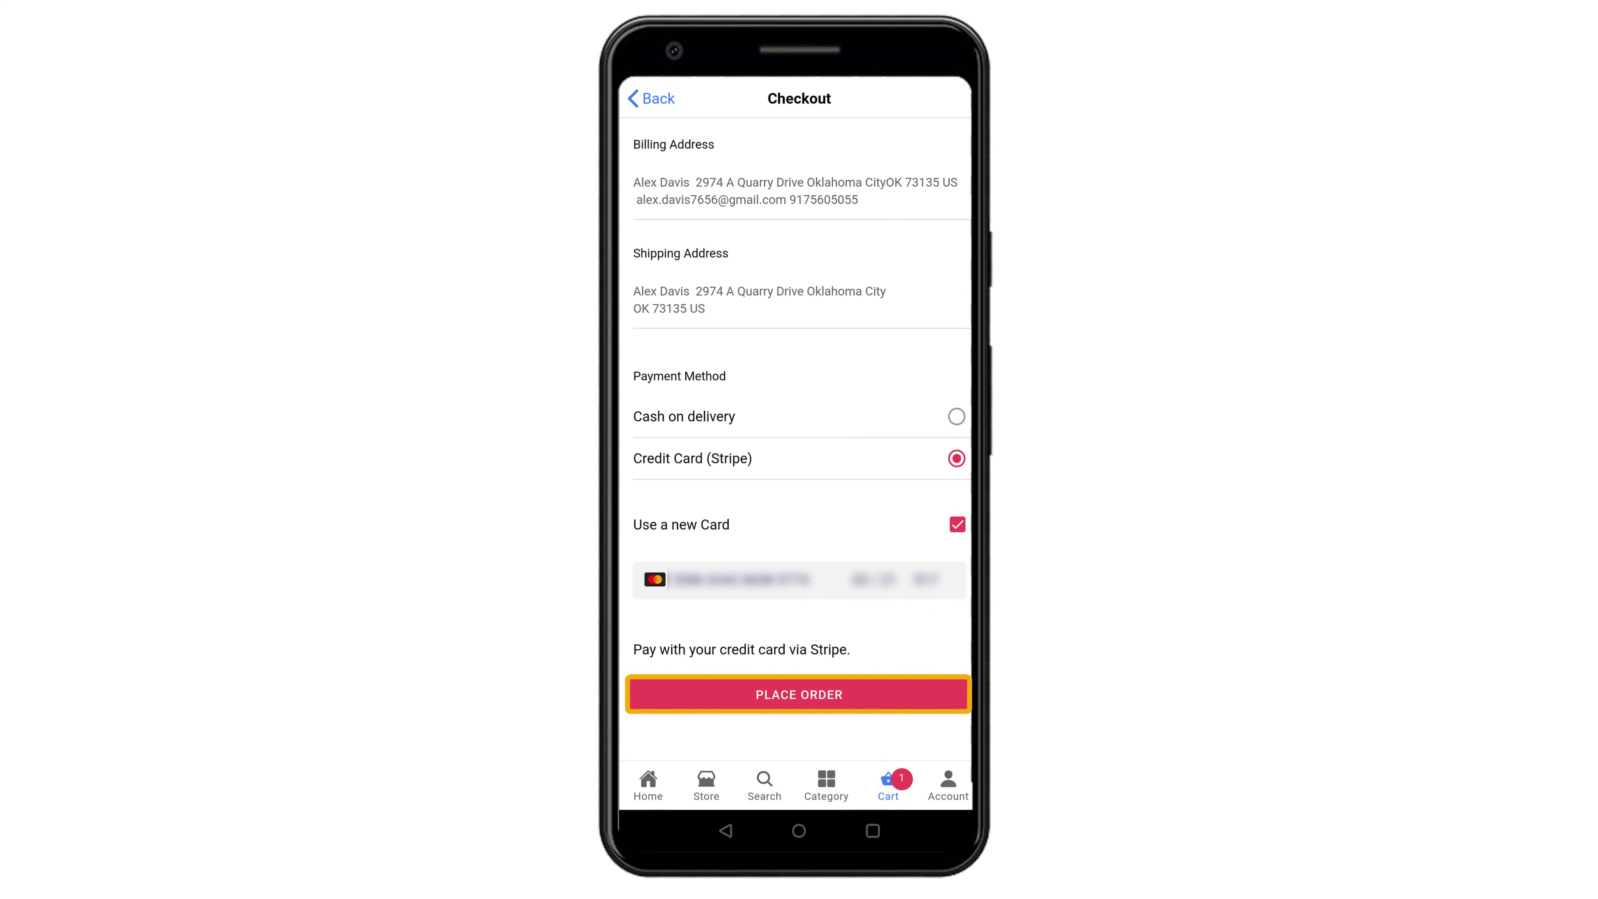
click(799, 694)
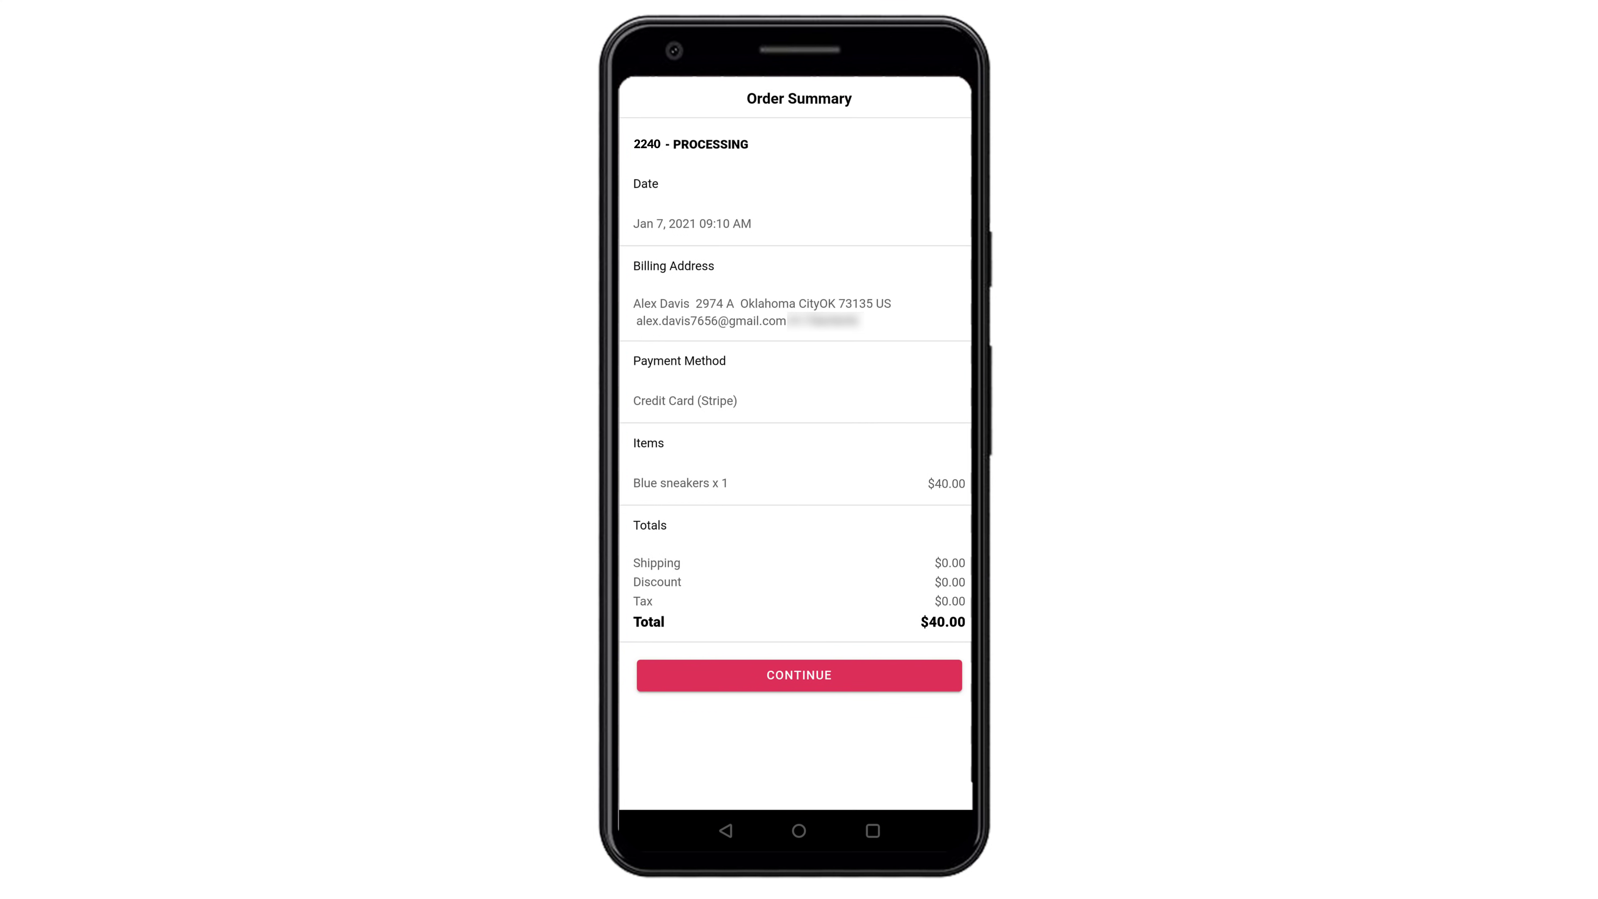
Leave the Order Summary with CONTINUE to return to the store's home screen
click(799, 676)
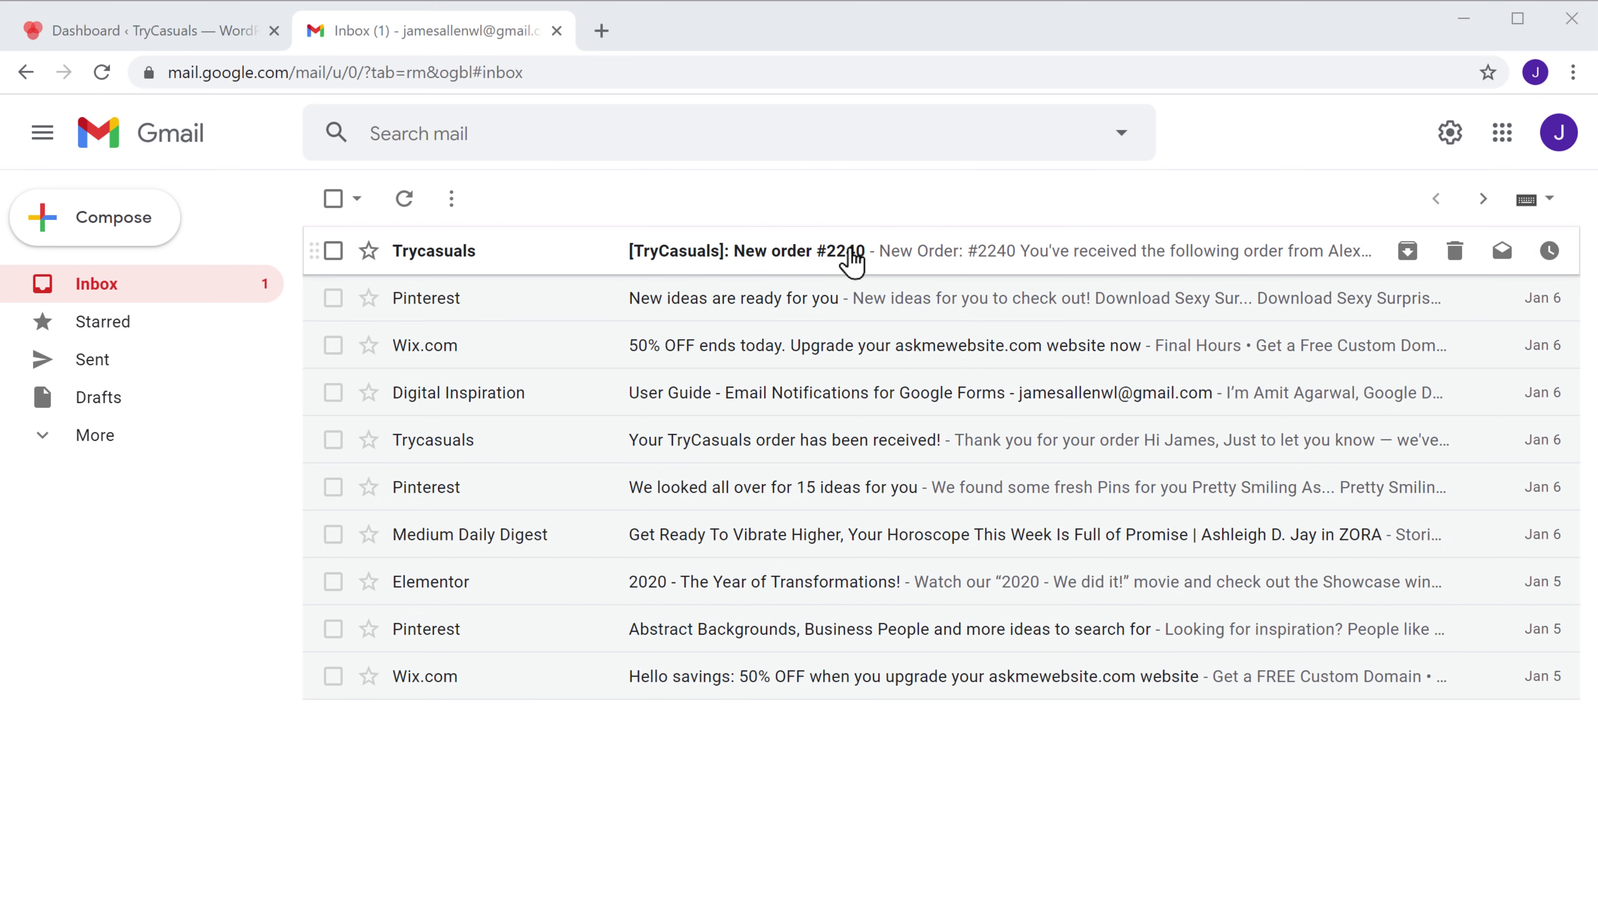
Read the TryCasuals New order #2240 email for Blue sneakers, then switch to the WordPress Dashboard tab
click(802, 259)
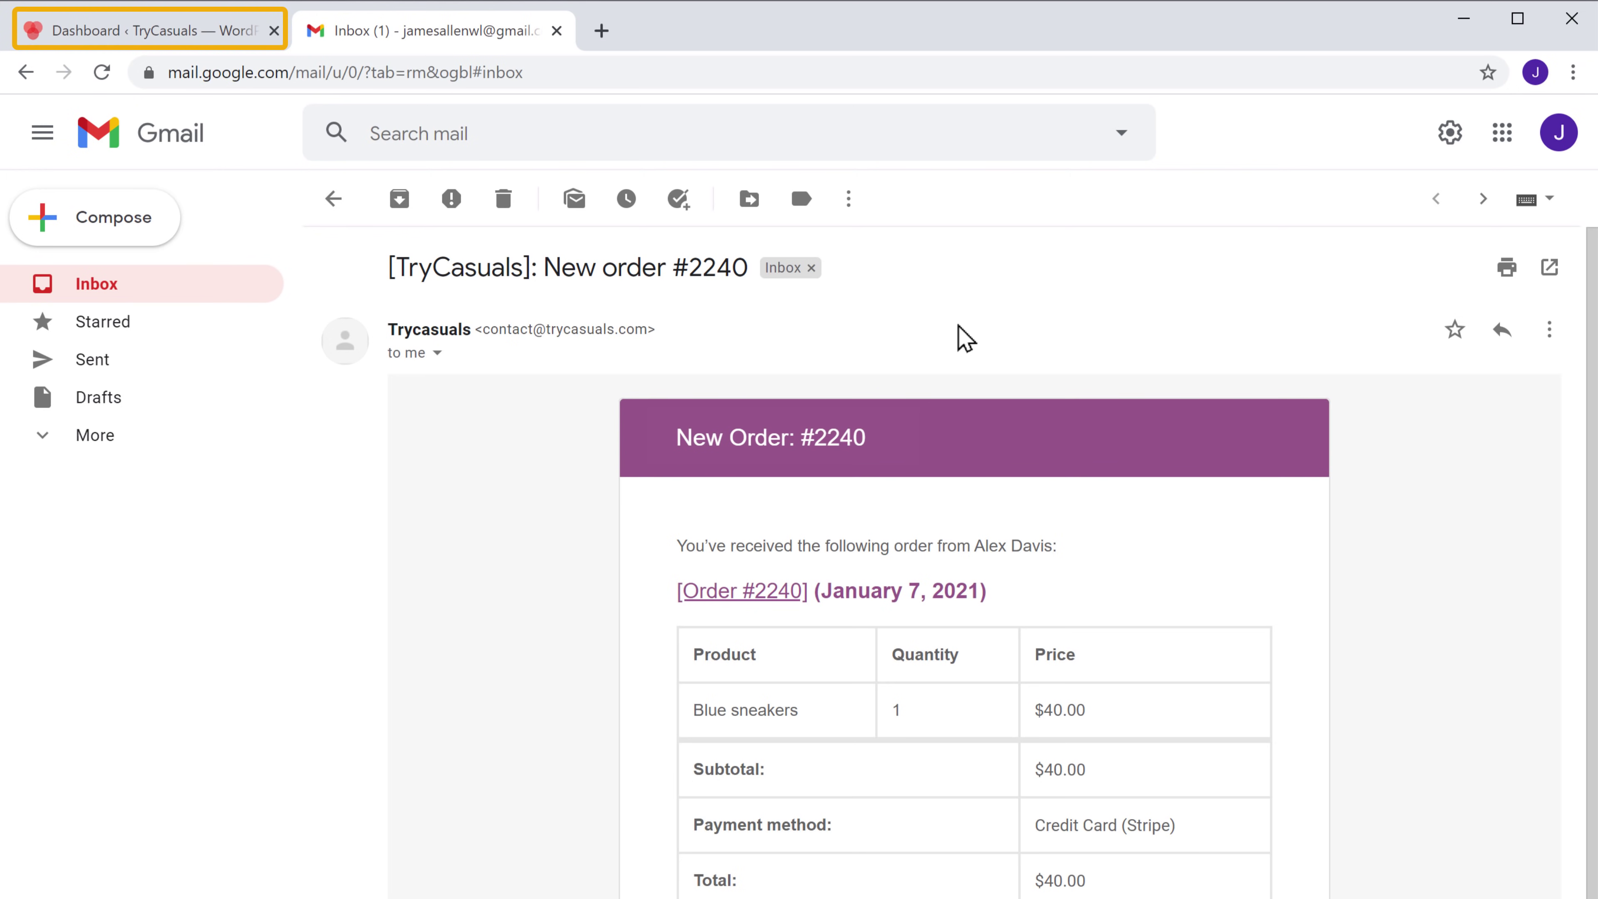
click(132, 47)
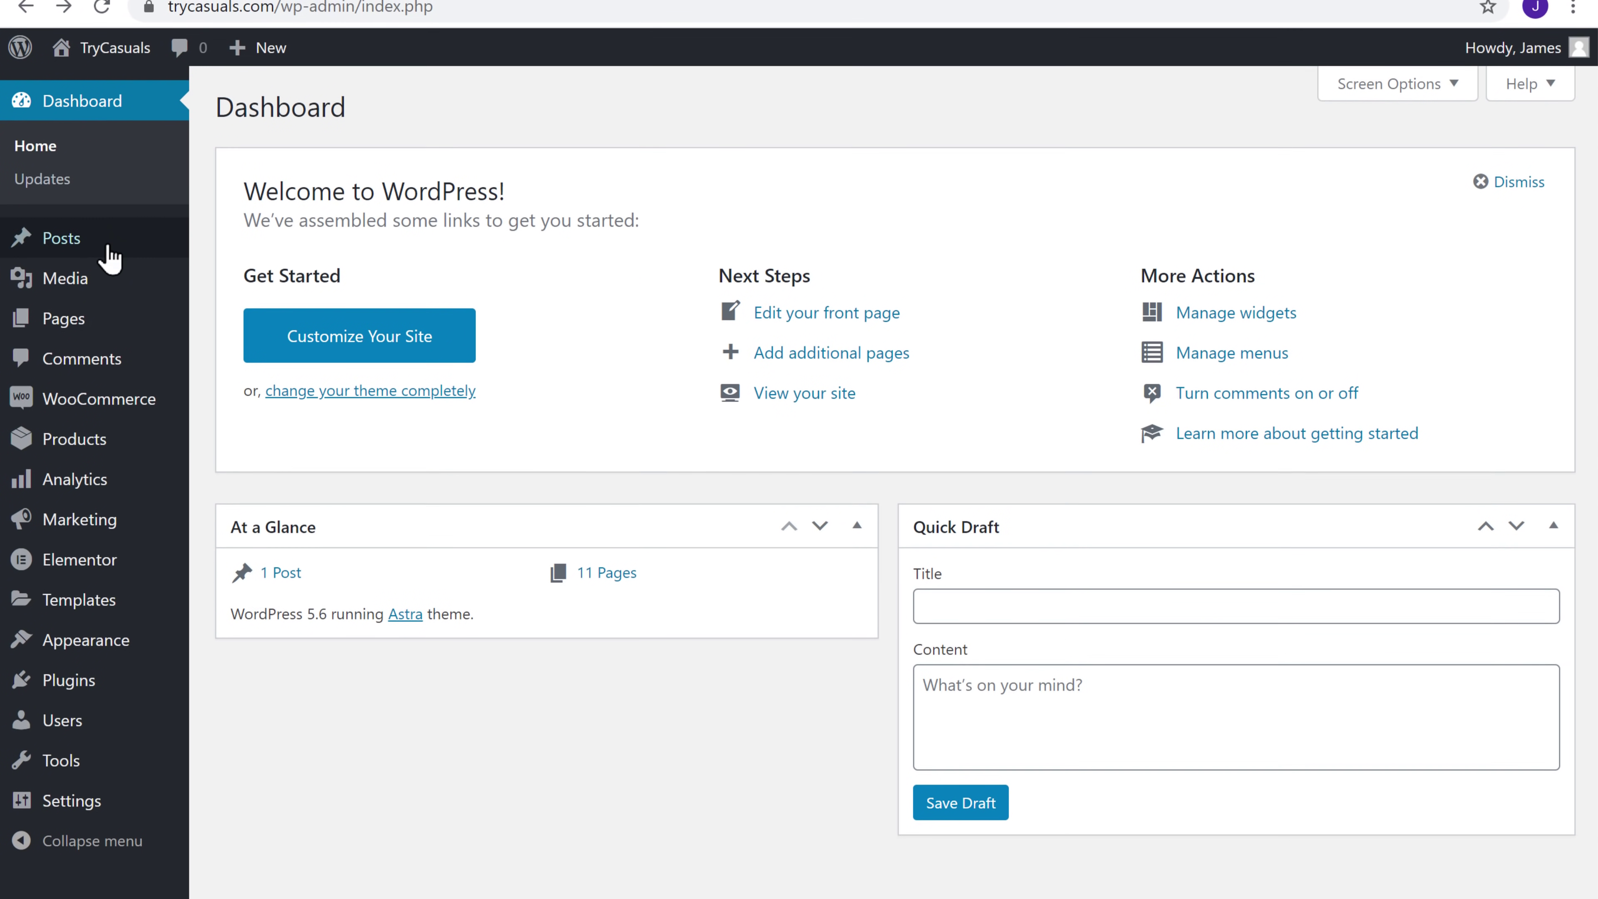
Open the WooCommerce Orders list and view the details of order #2240
mouse_move(94, 469)
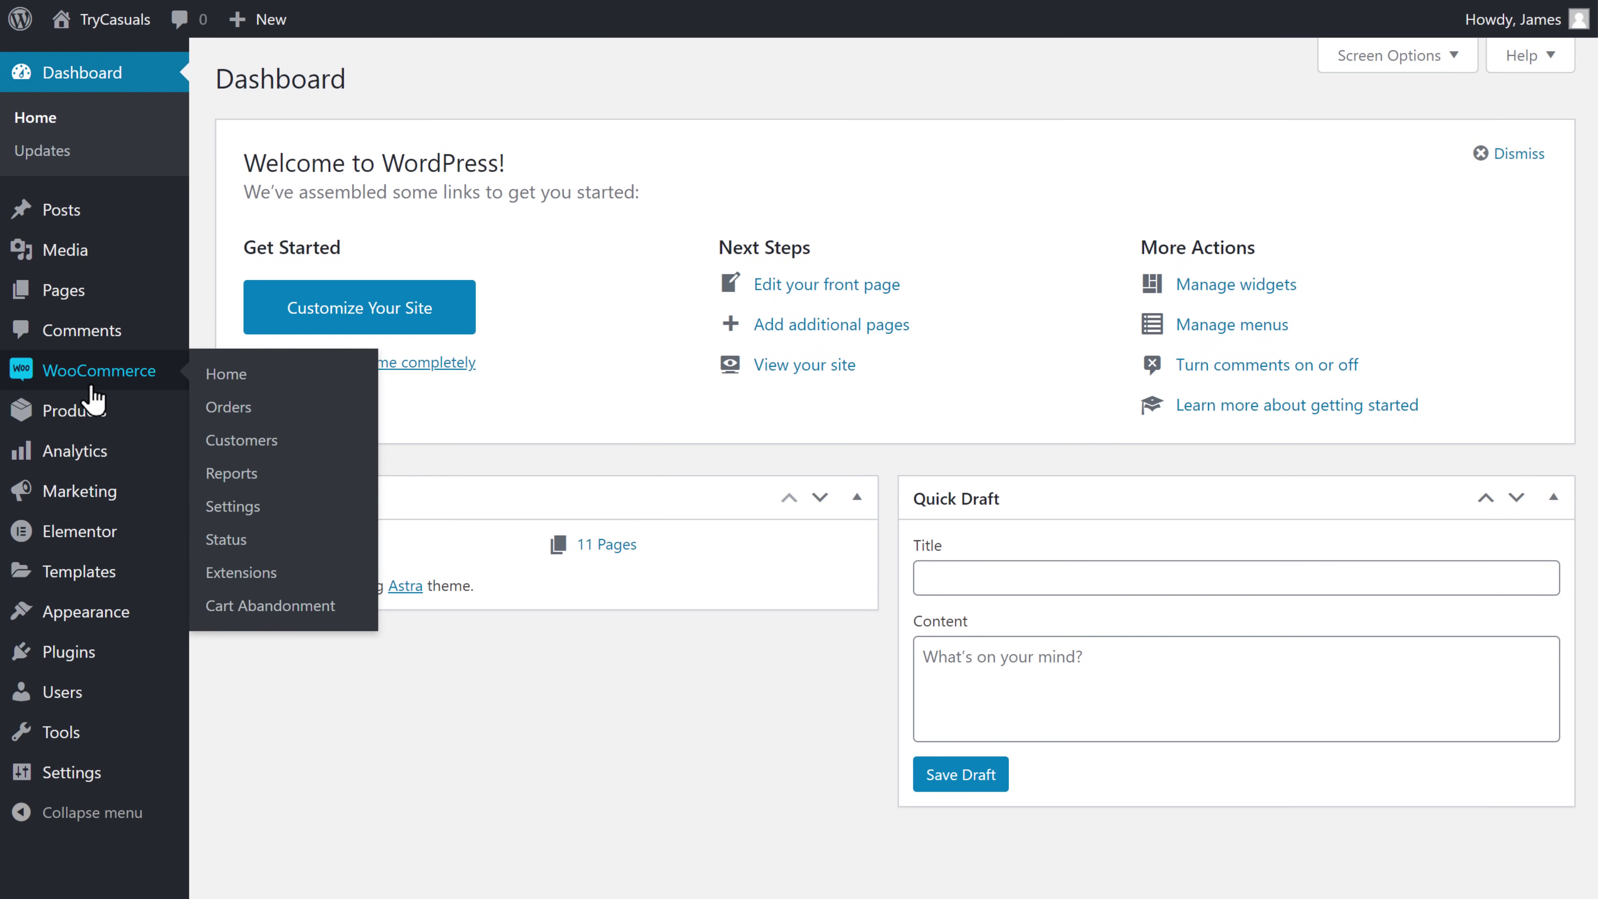
click(223, 409)
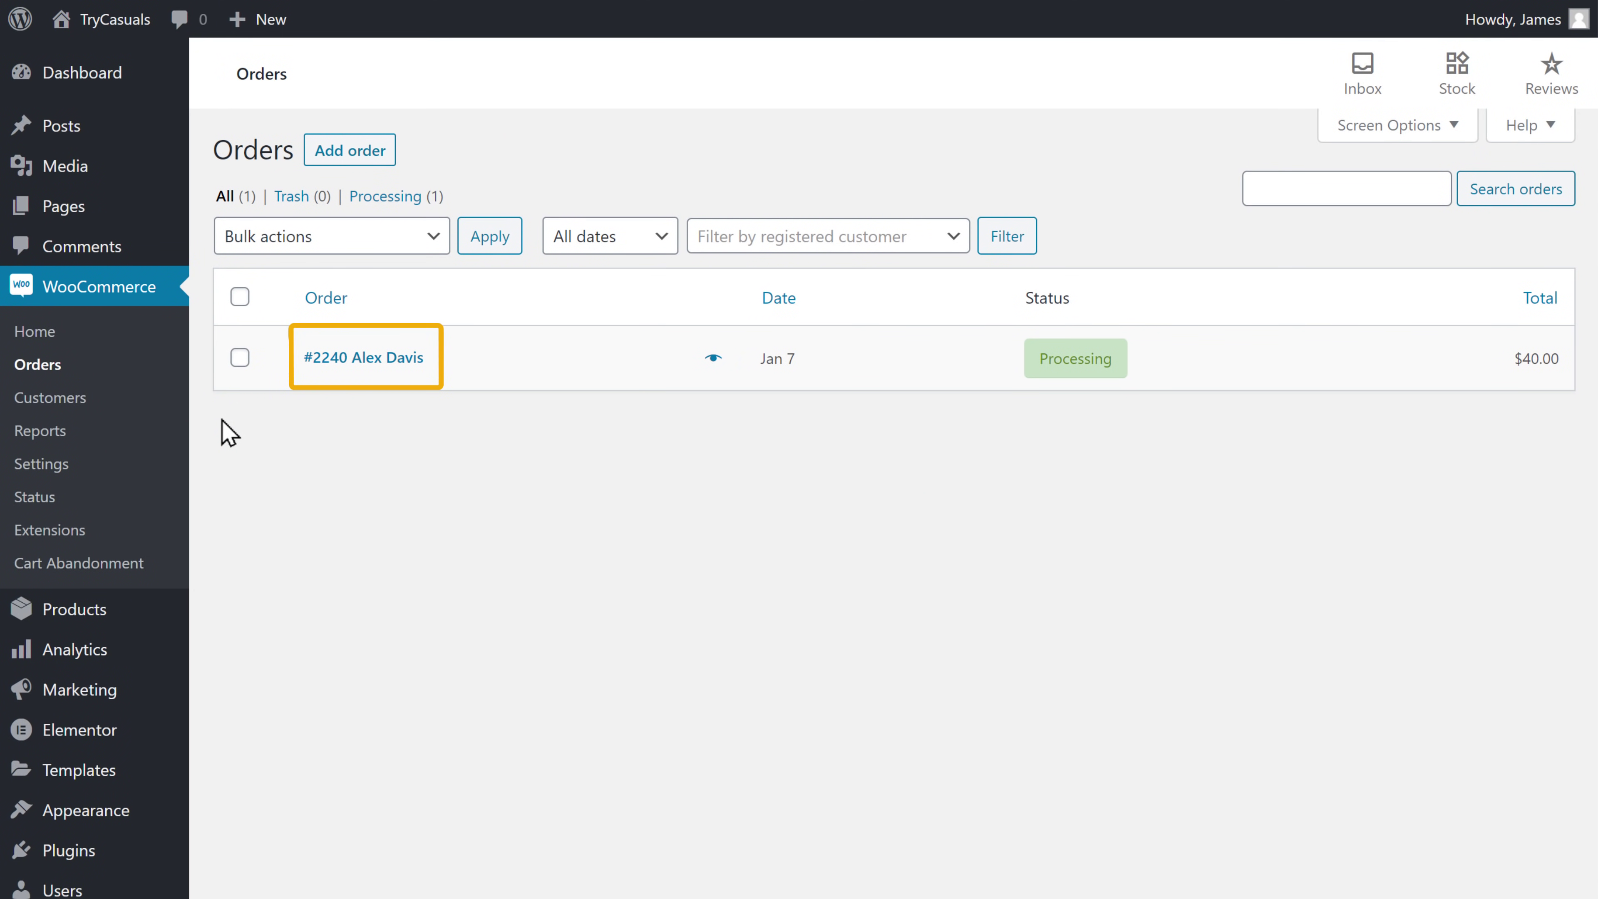
click(357, 365)
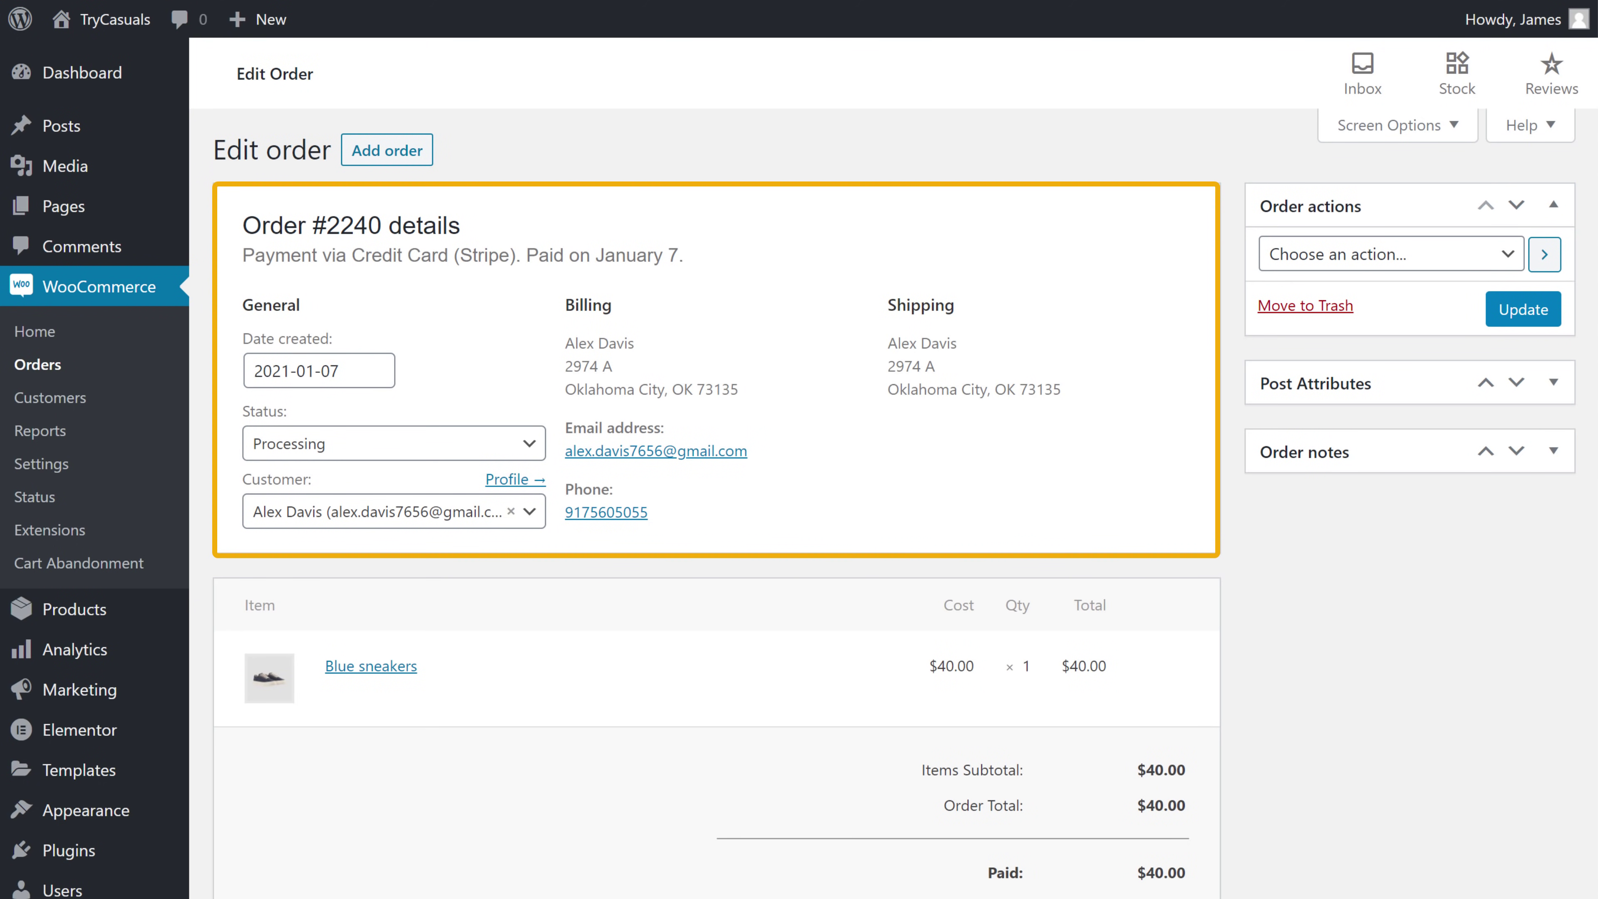
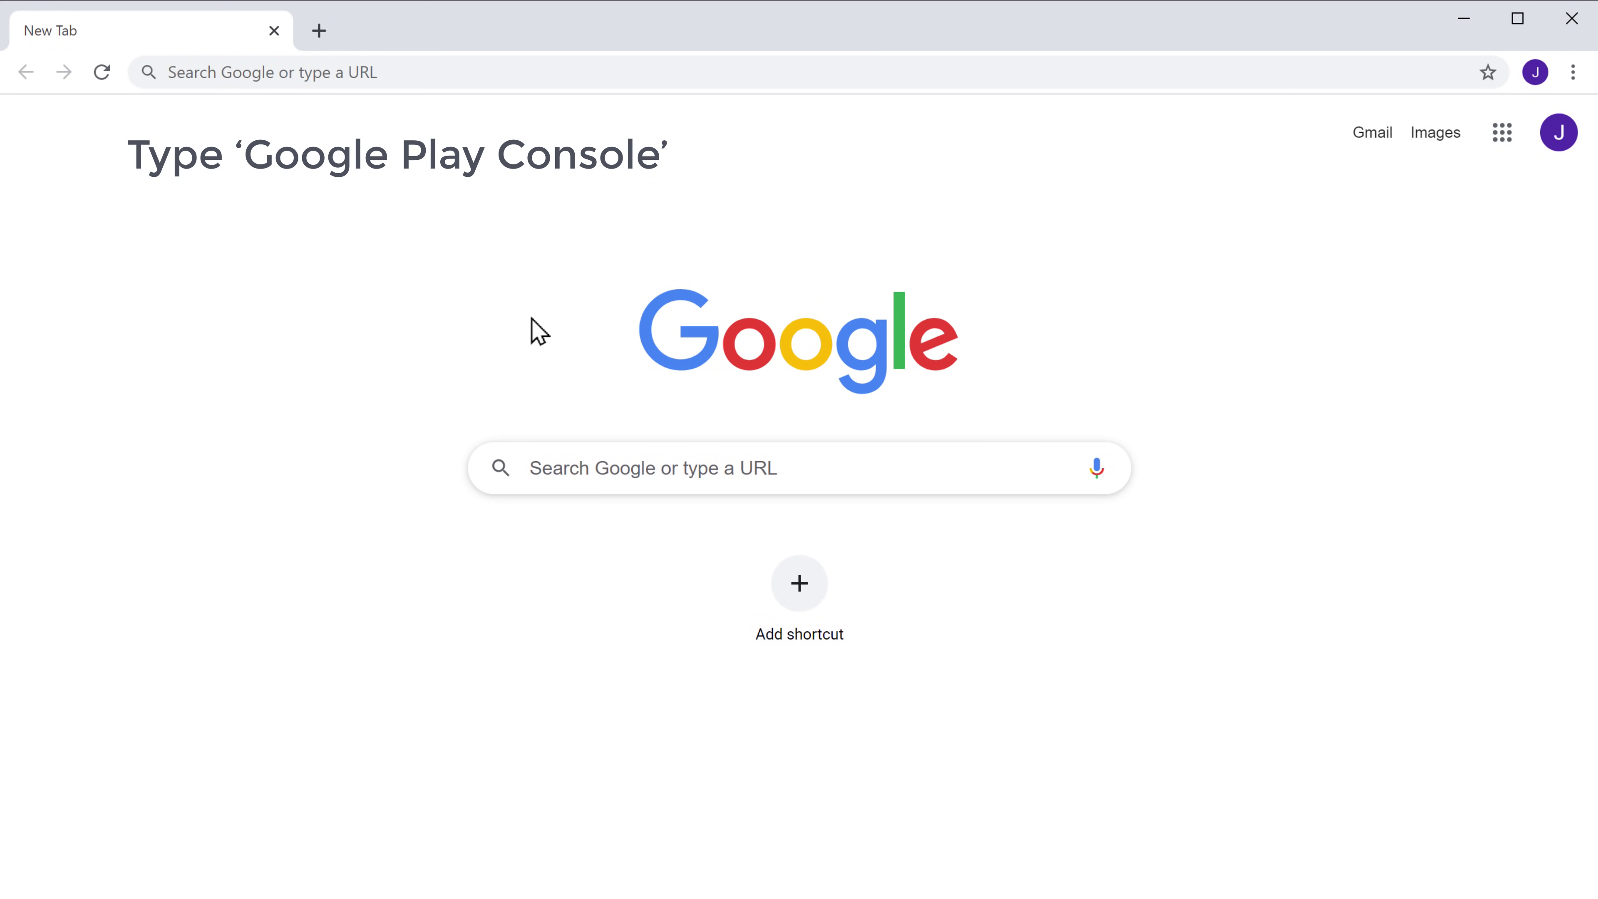
Search the web for 'google play console'
click(414, 65)
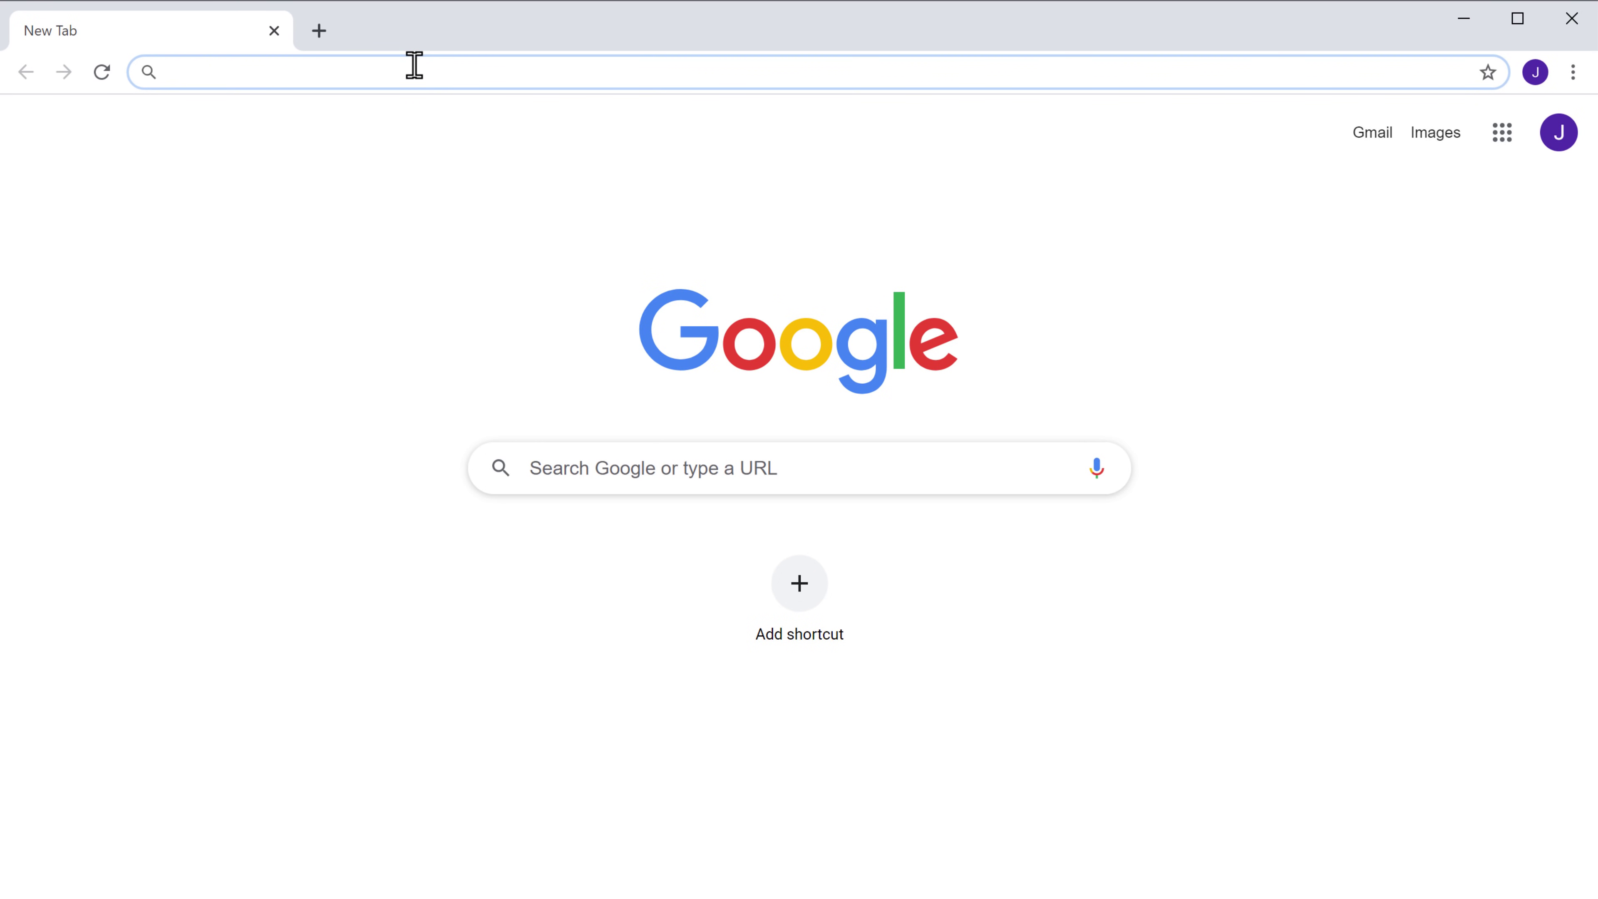
text(google play )
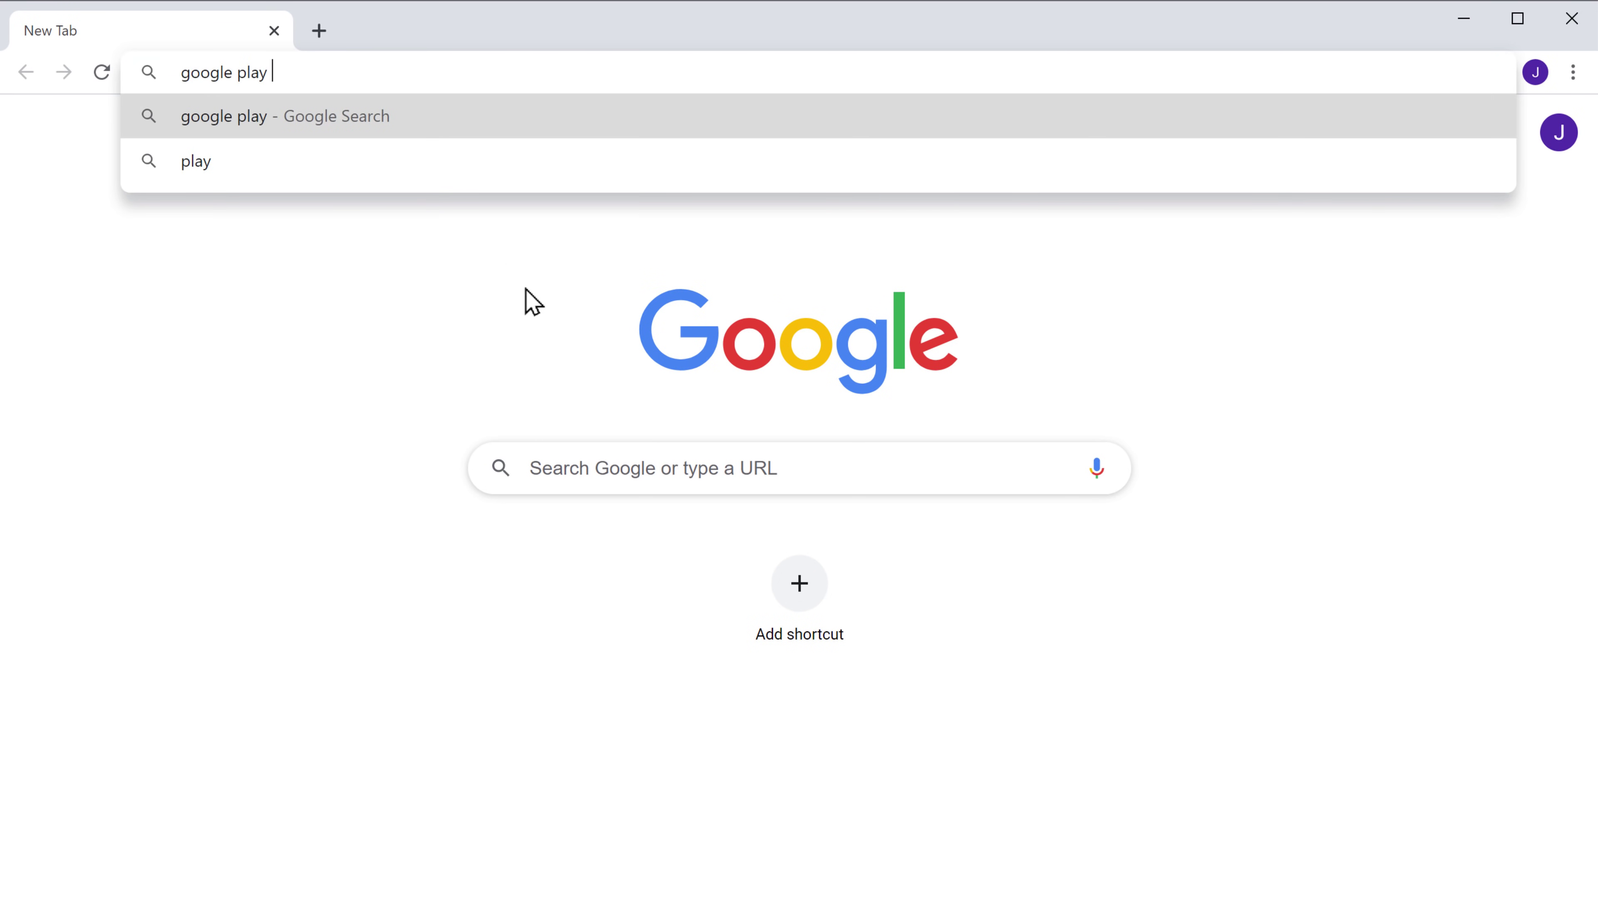
text(console)
key(Return)
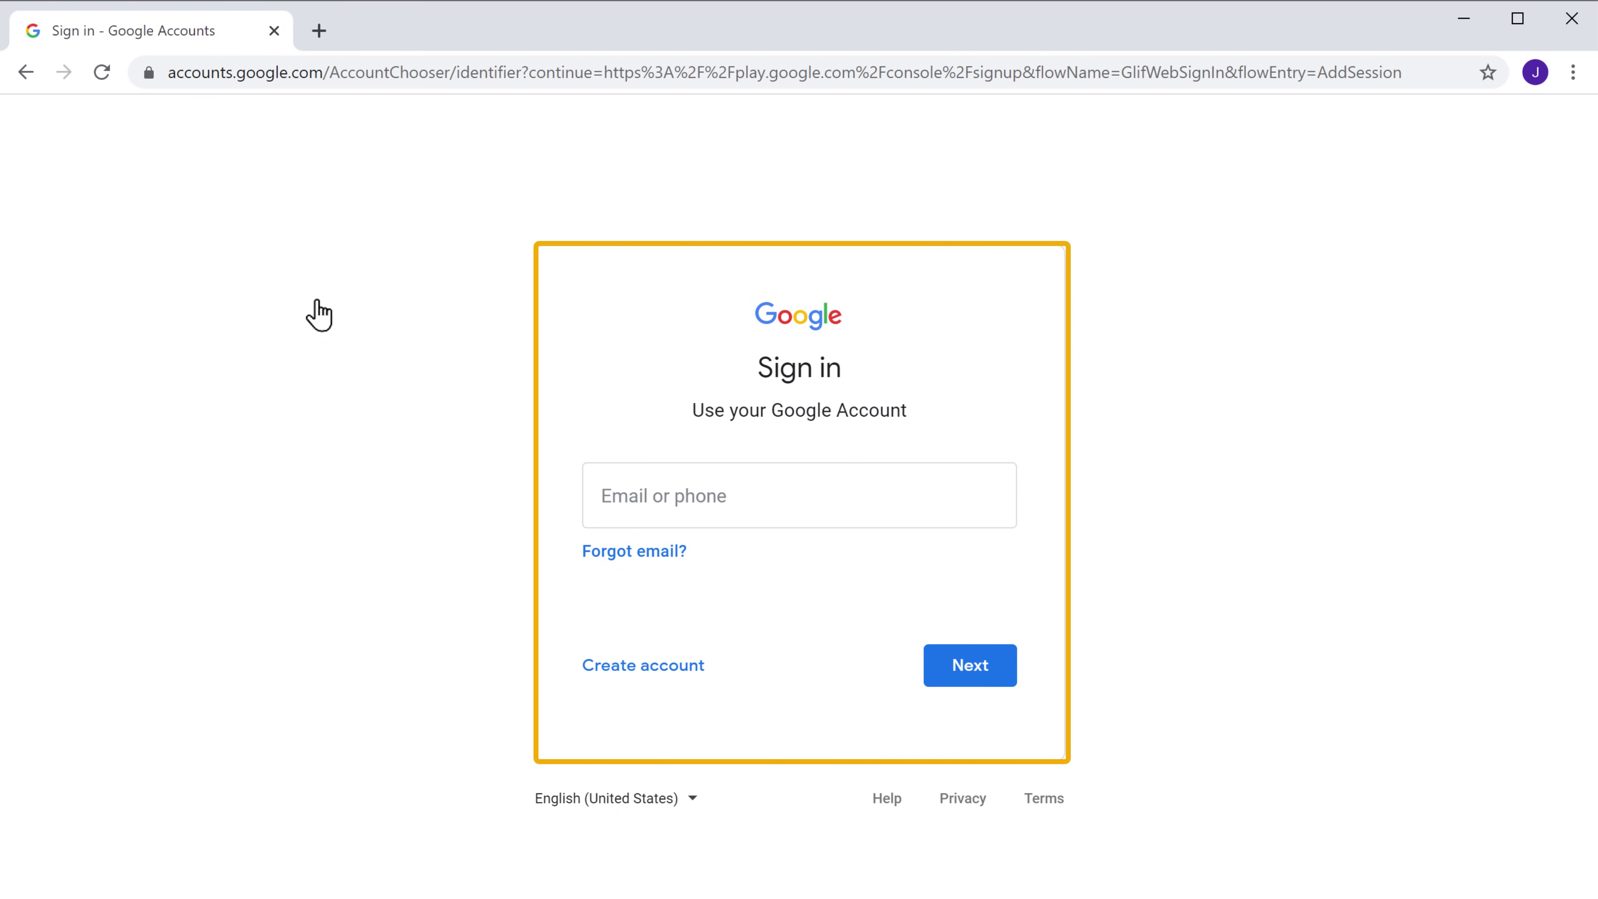
Start the Play Console Google sign-in and submit the account e-mail
click(753, 491)
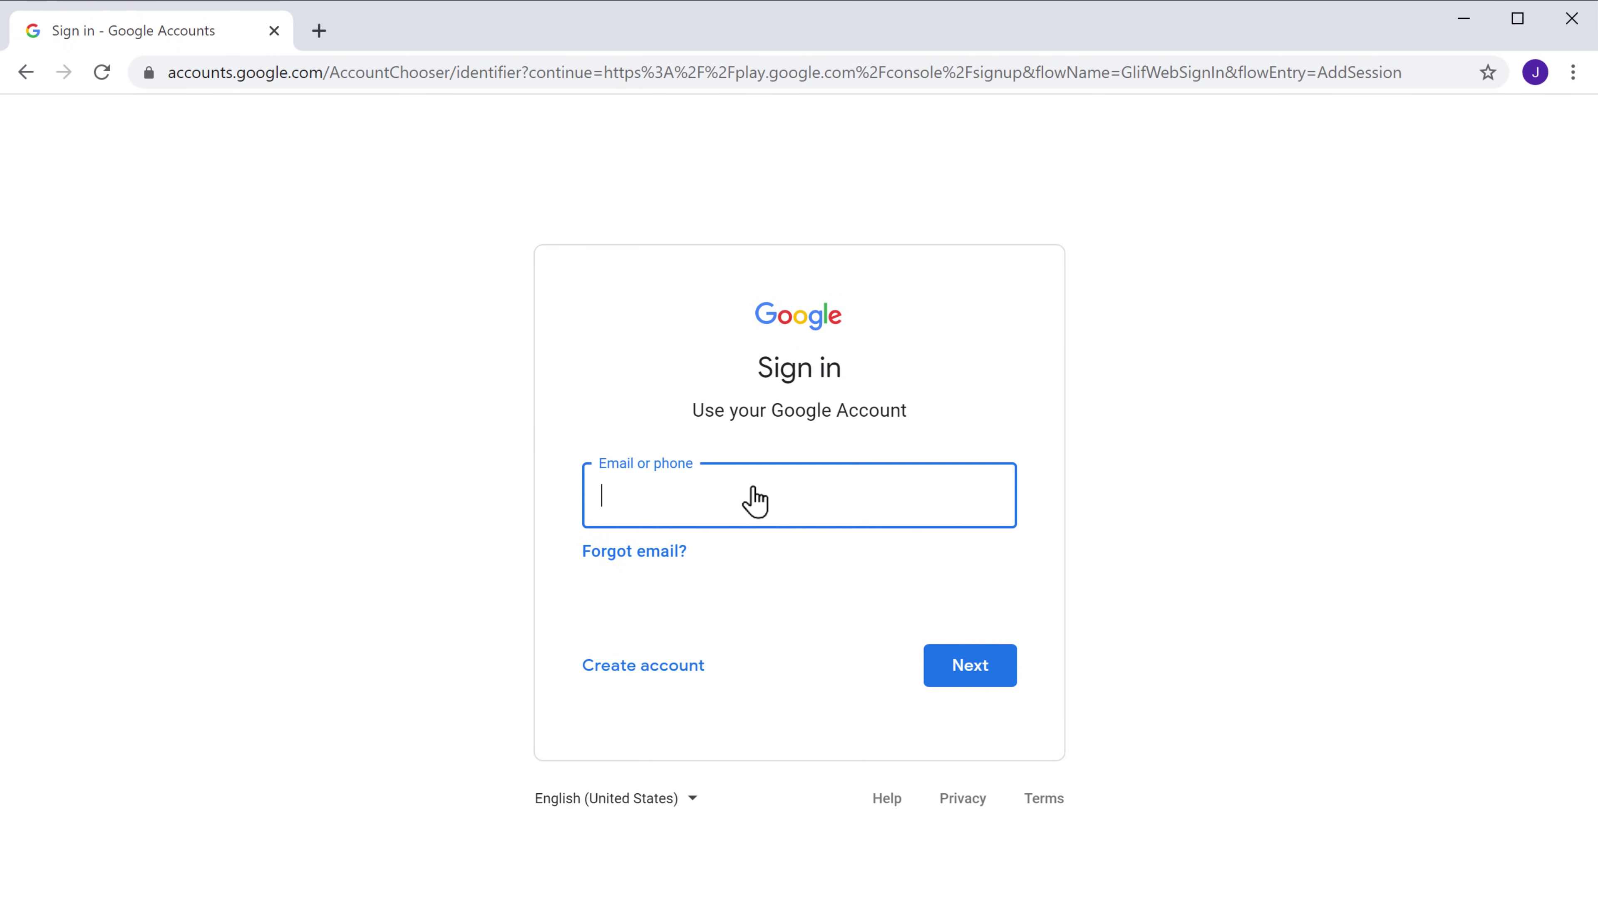
click(974, 678)
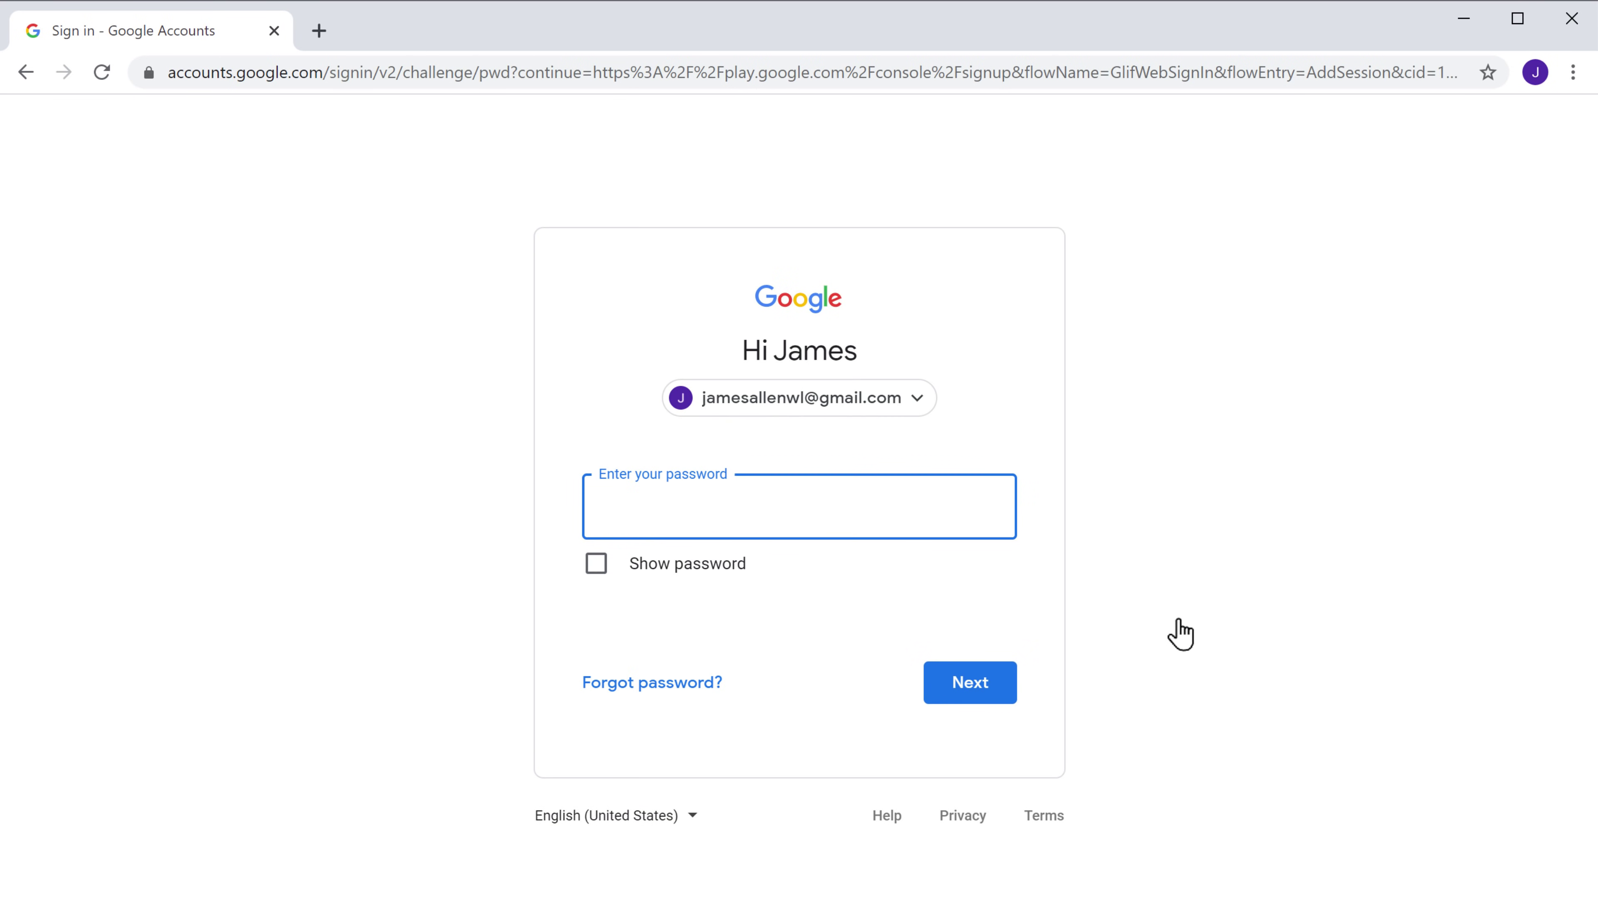
Finish signing in, enter the developer name, and pay the $25 registration fee by card
click(973, 696)
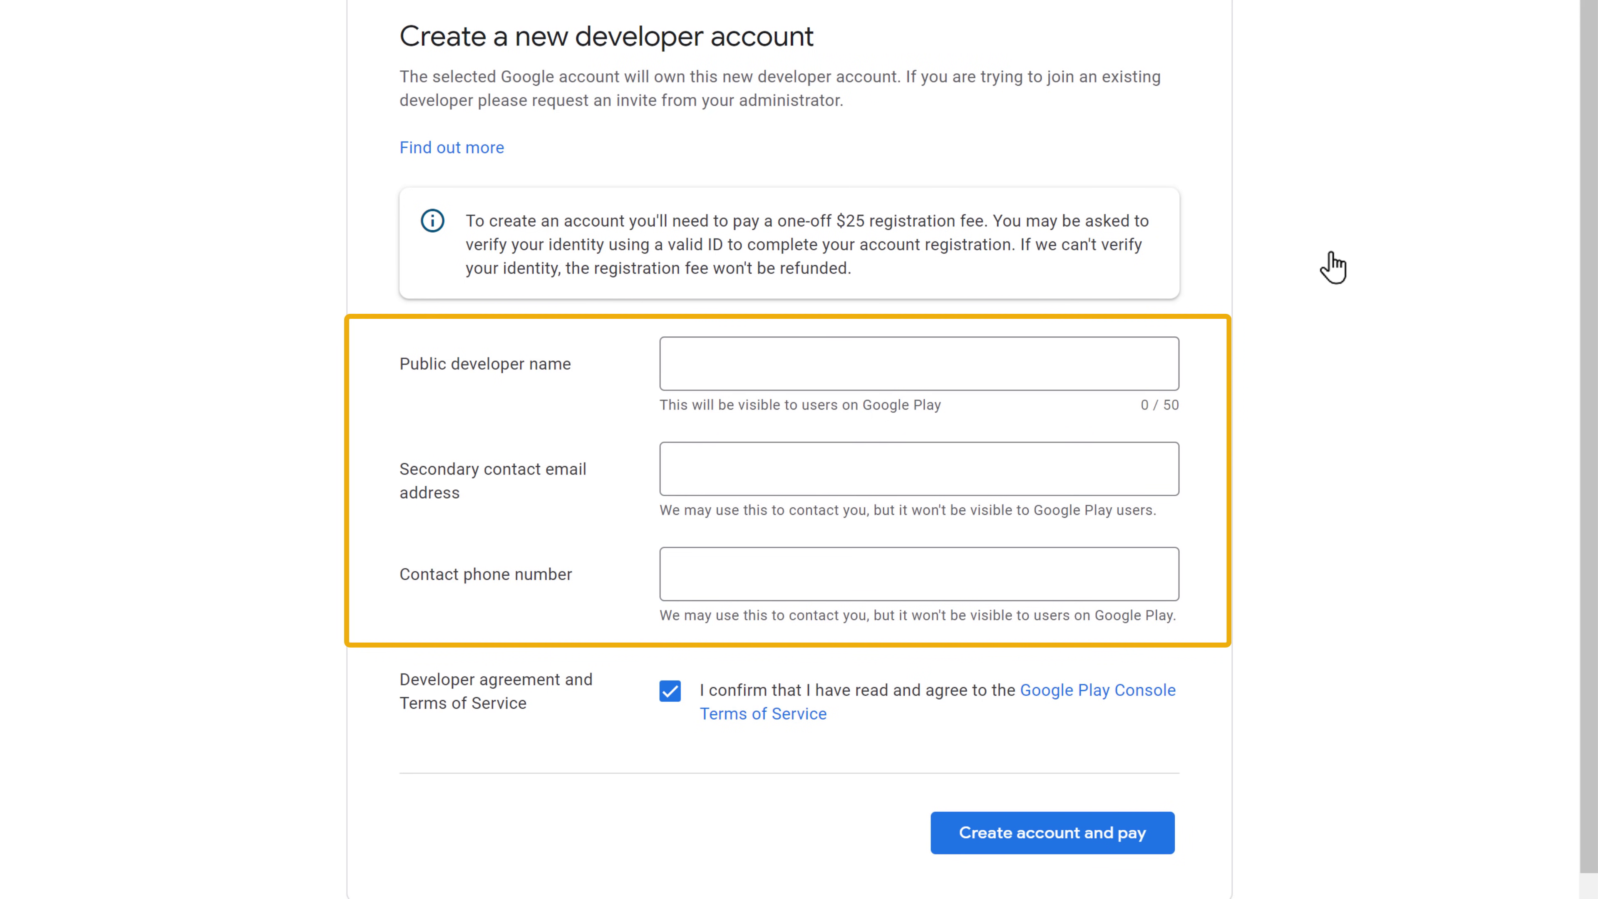
click(913, 379)
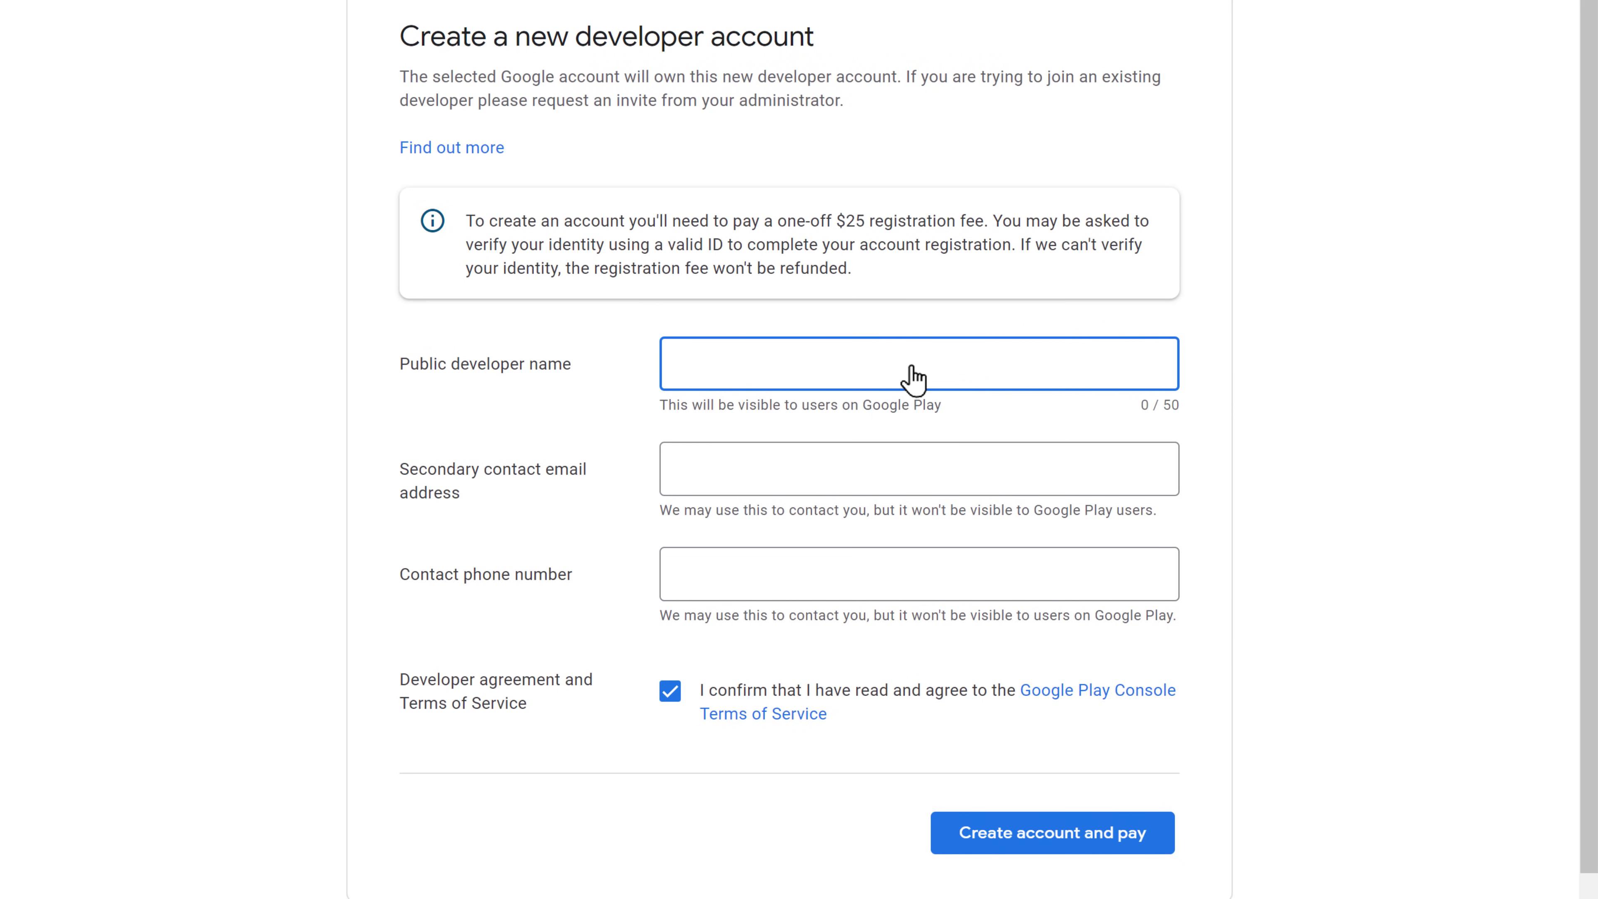
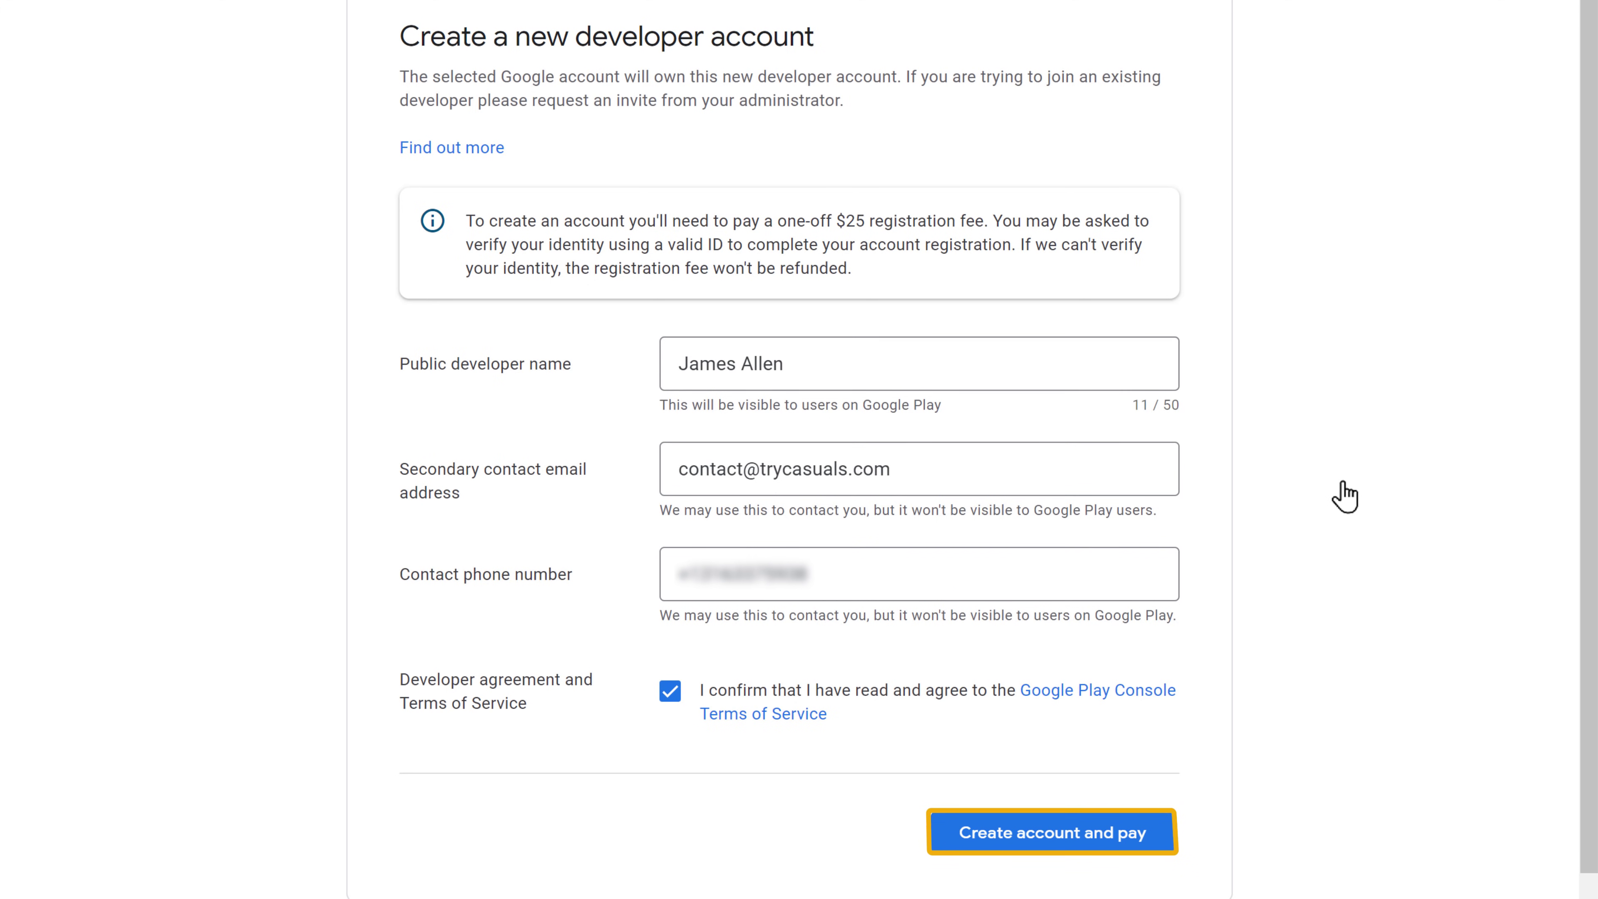
click(1053, 850)
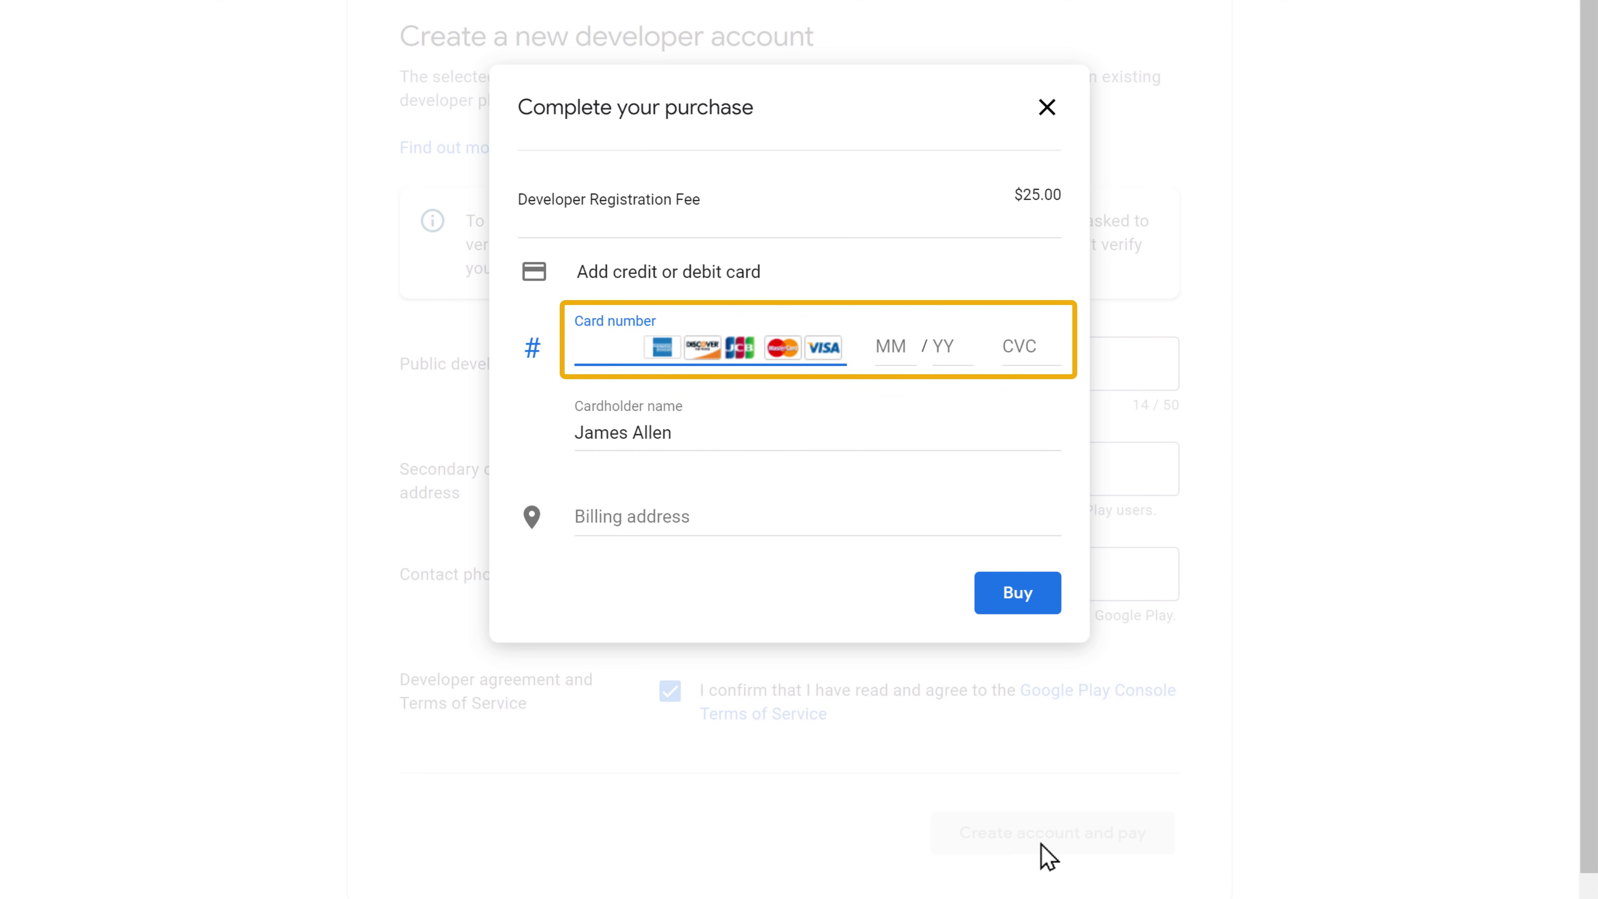
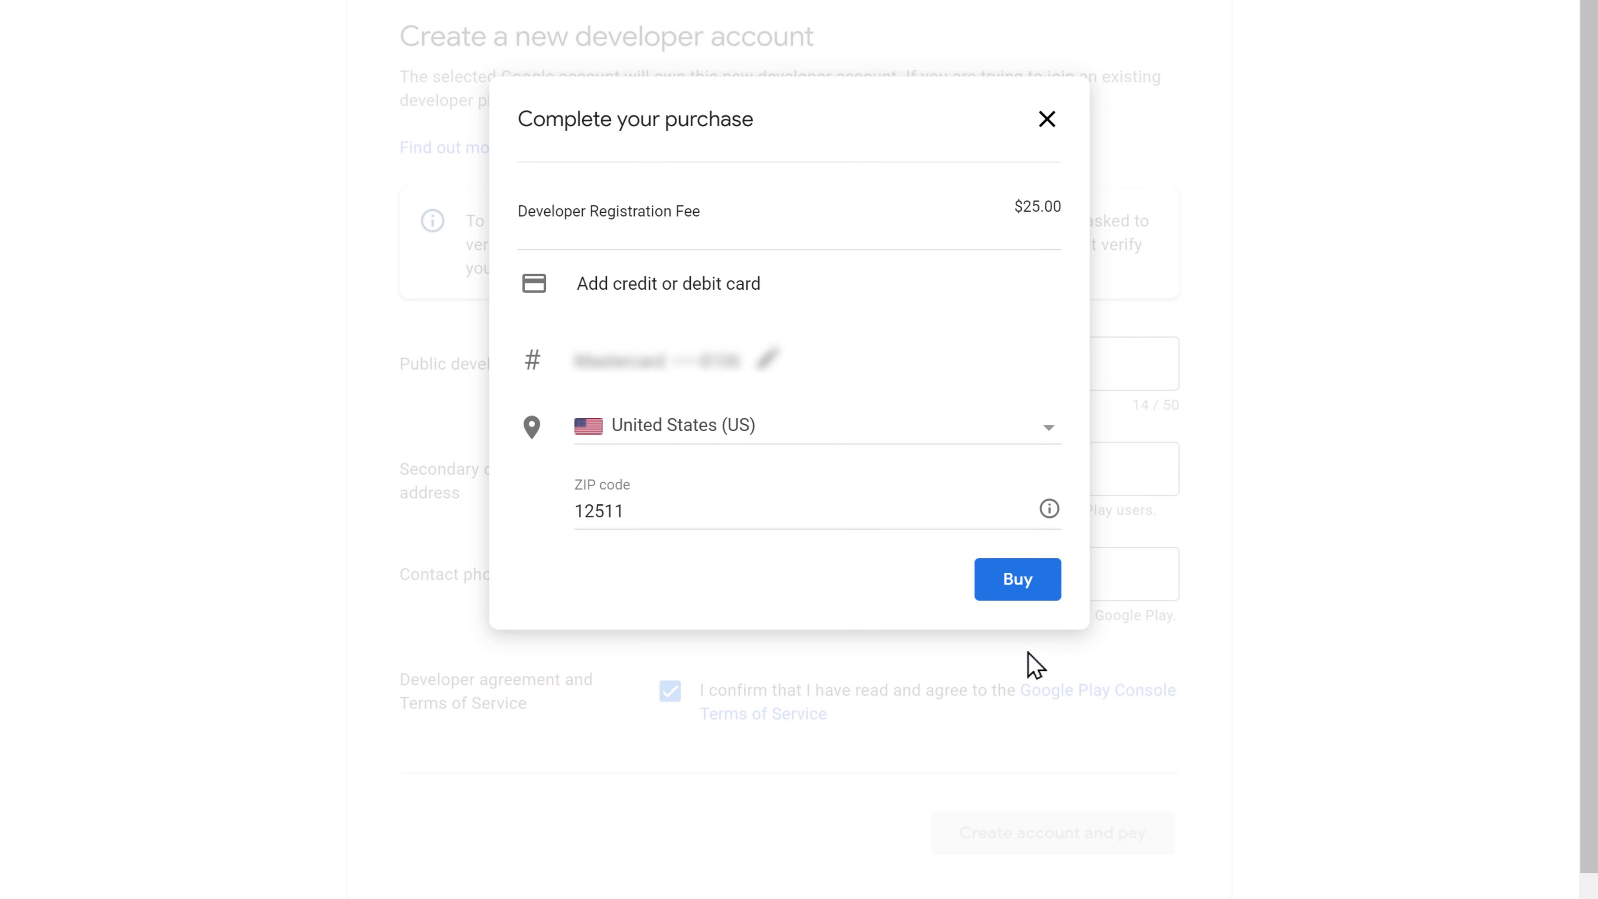
click(1021, 582)
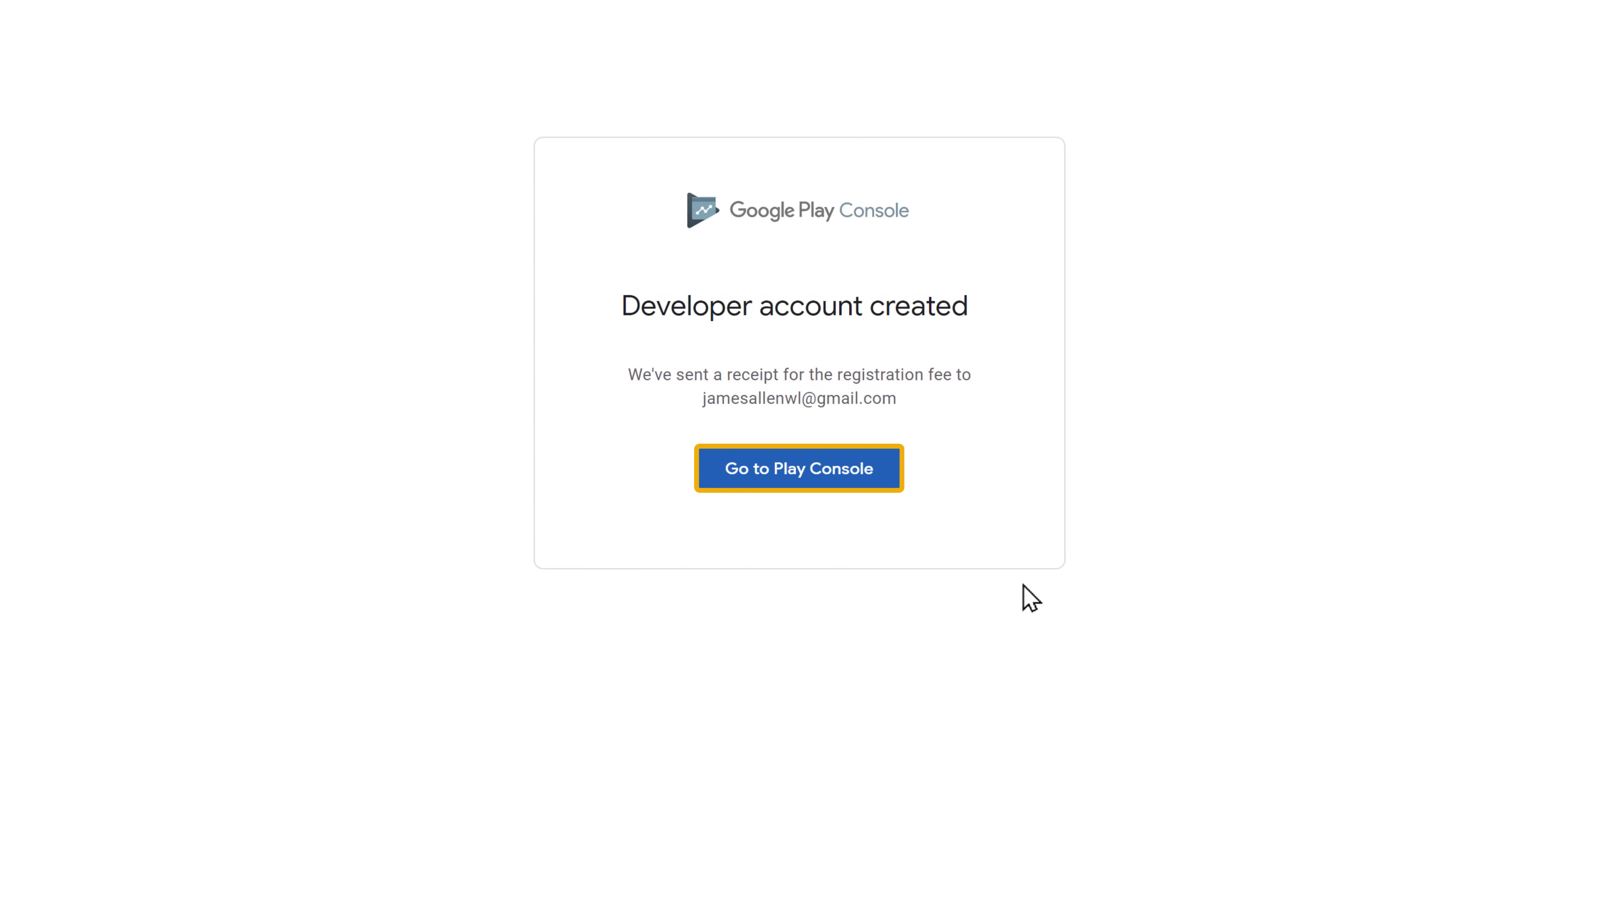
Enter Play Console with the new account and start creating an app
click(781, 476)
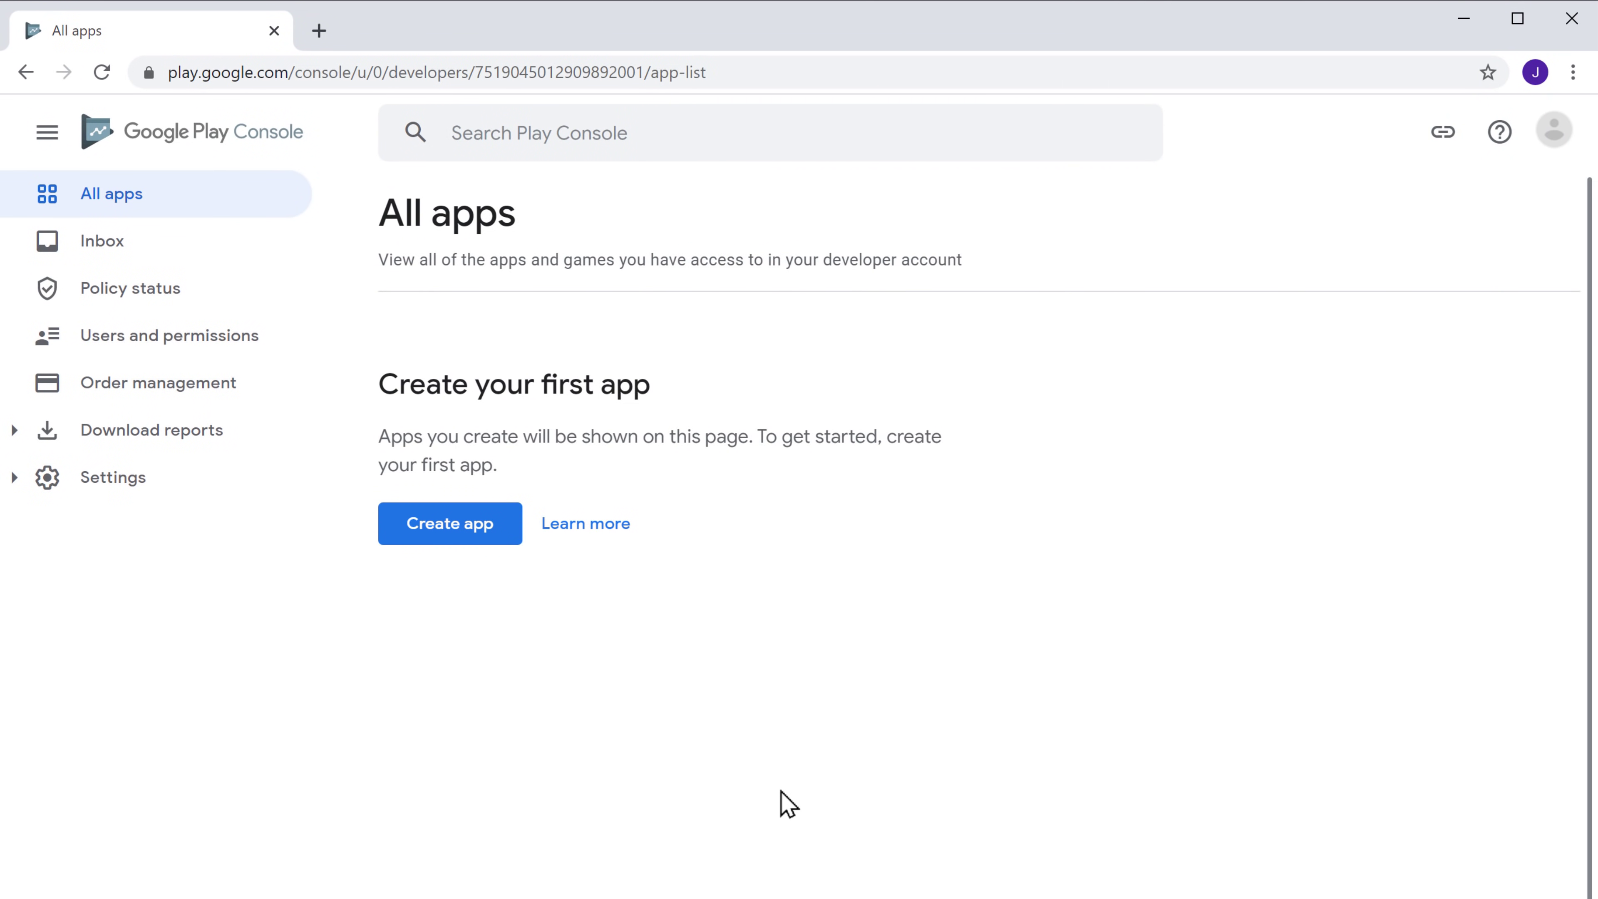
click(439, 539)
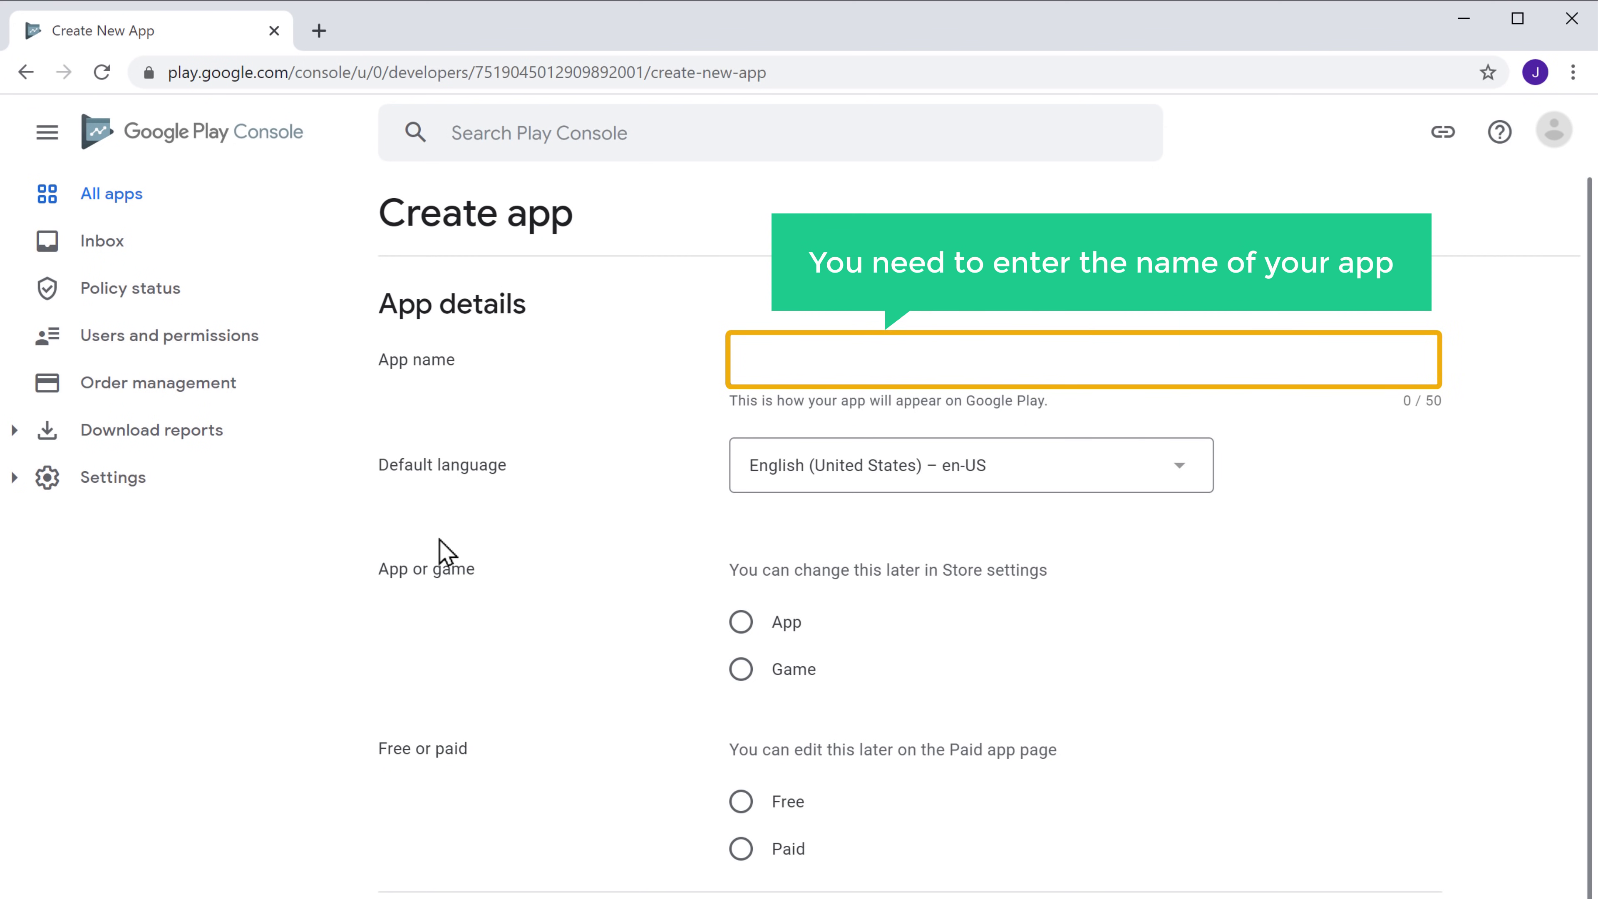
Create 'Trycasuals' as a free app, not a game, accepting both policy declarations
click(801, 361)
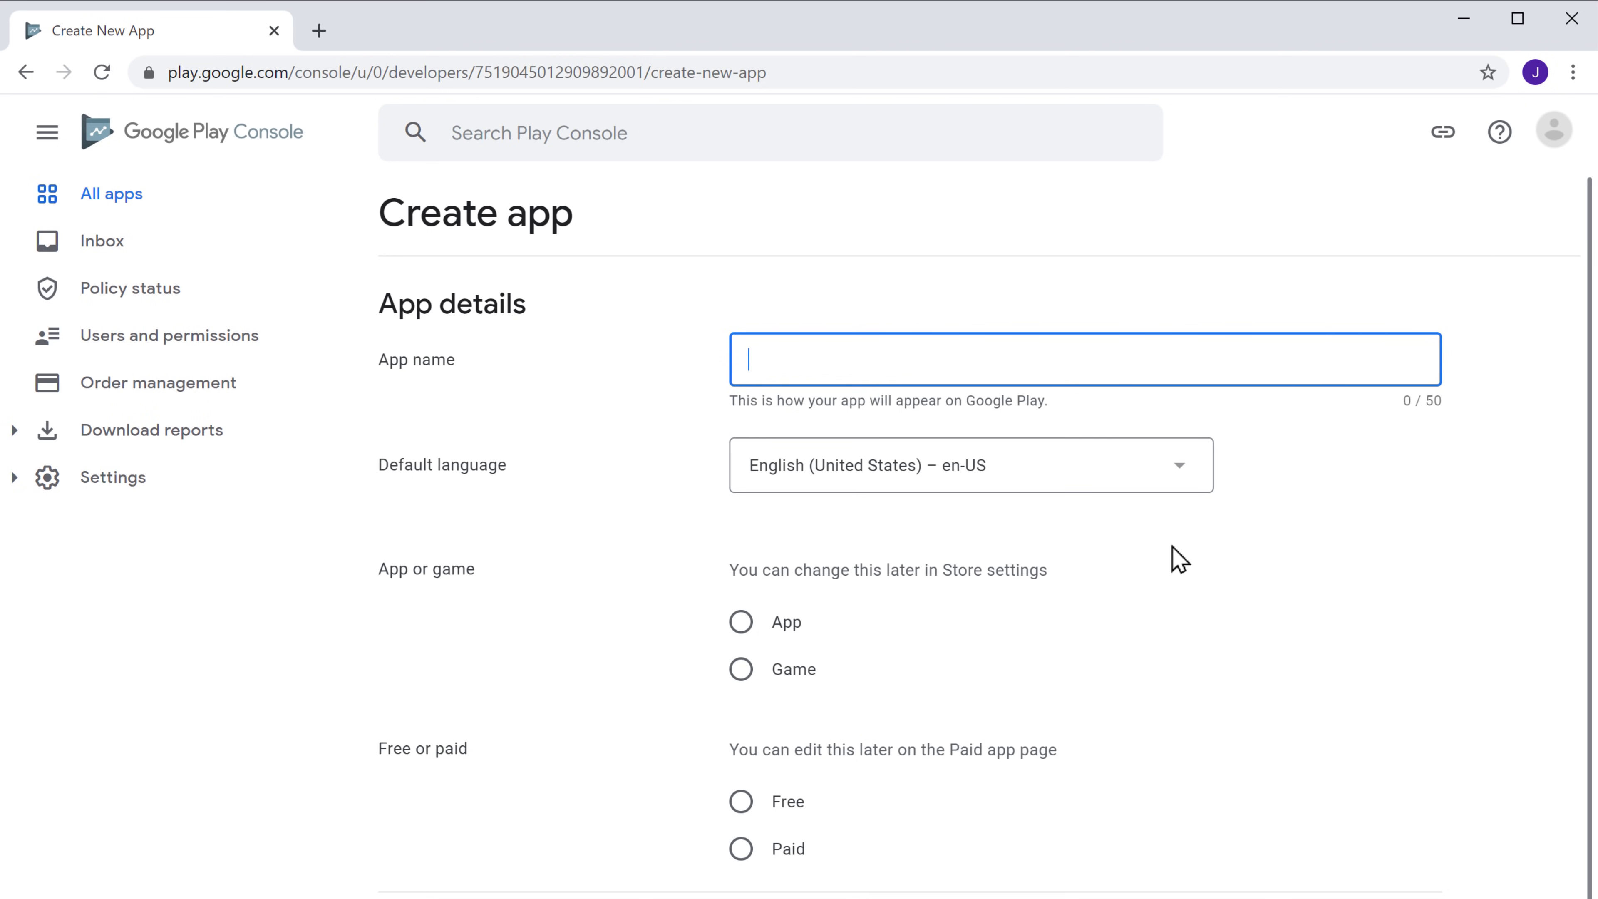
text(Trycasuals)
click(1178, 559)
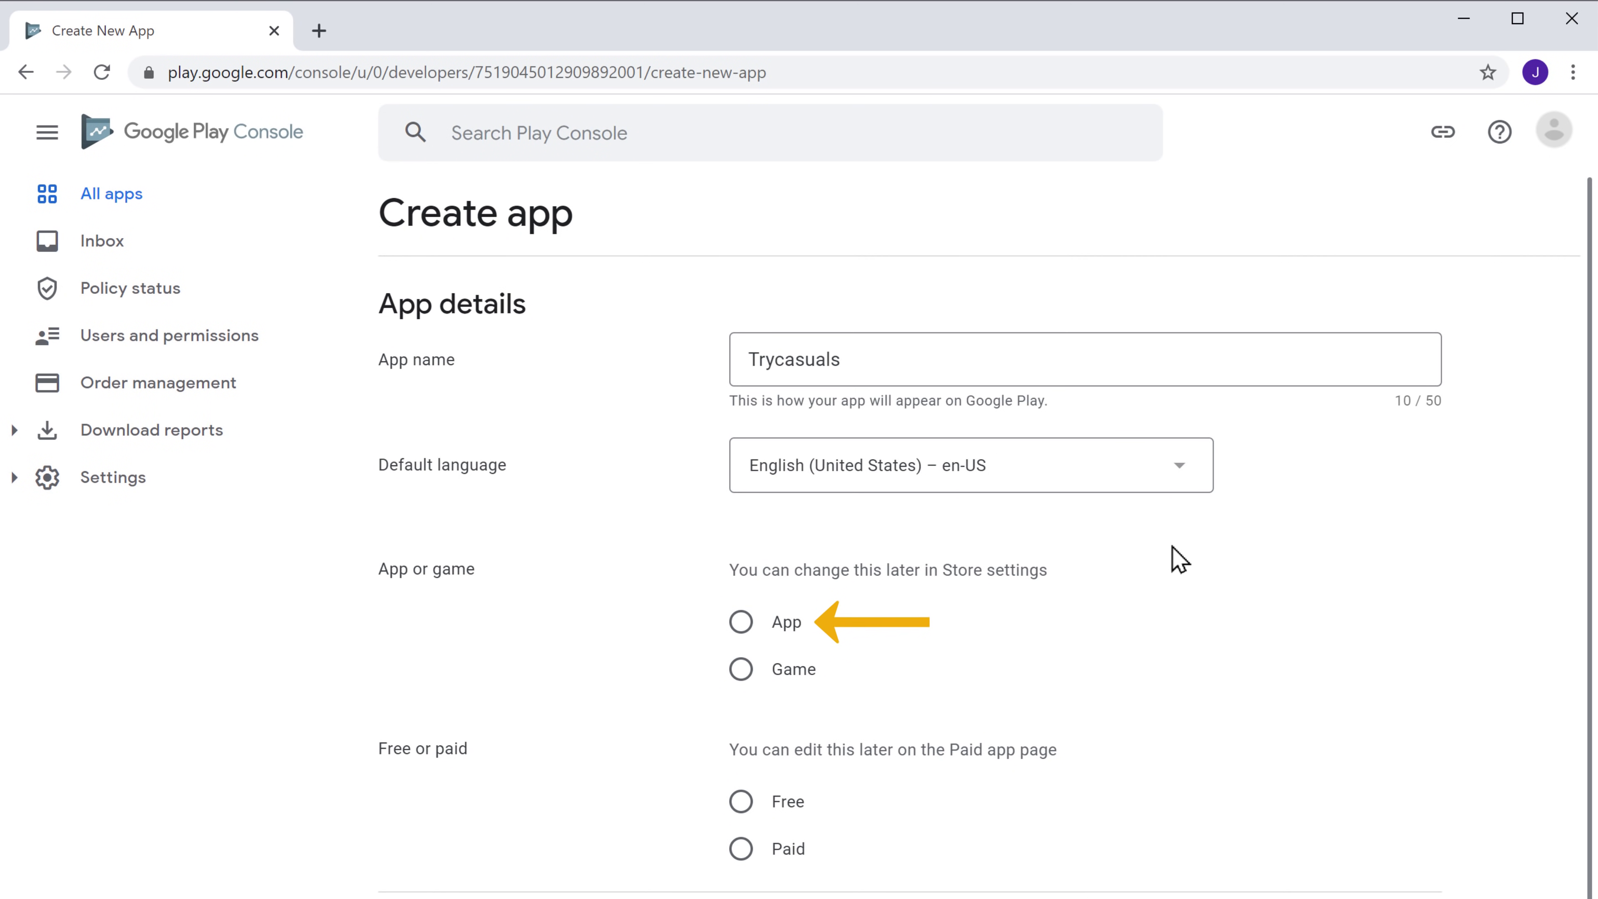
click(742, 622)
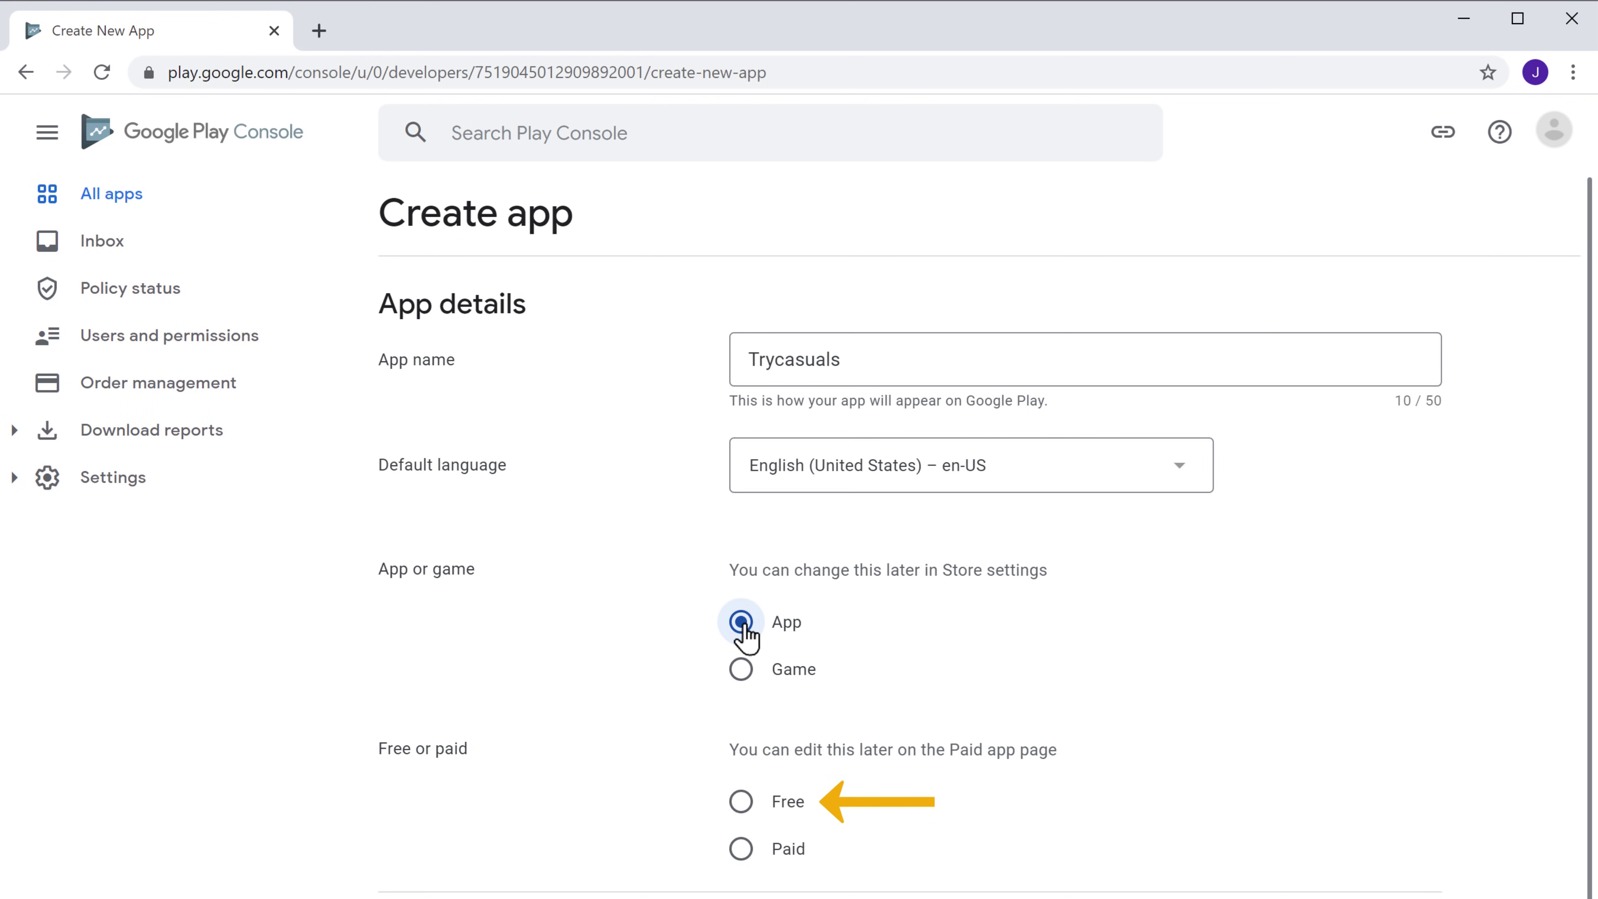
click(741, 805)
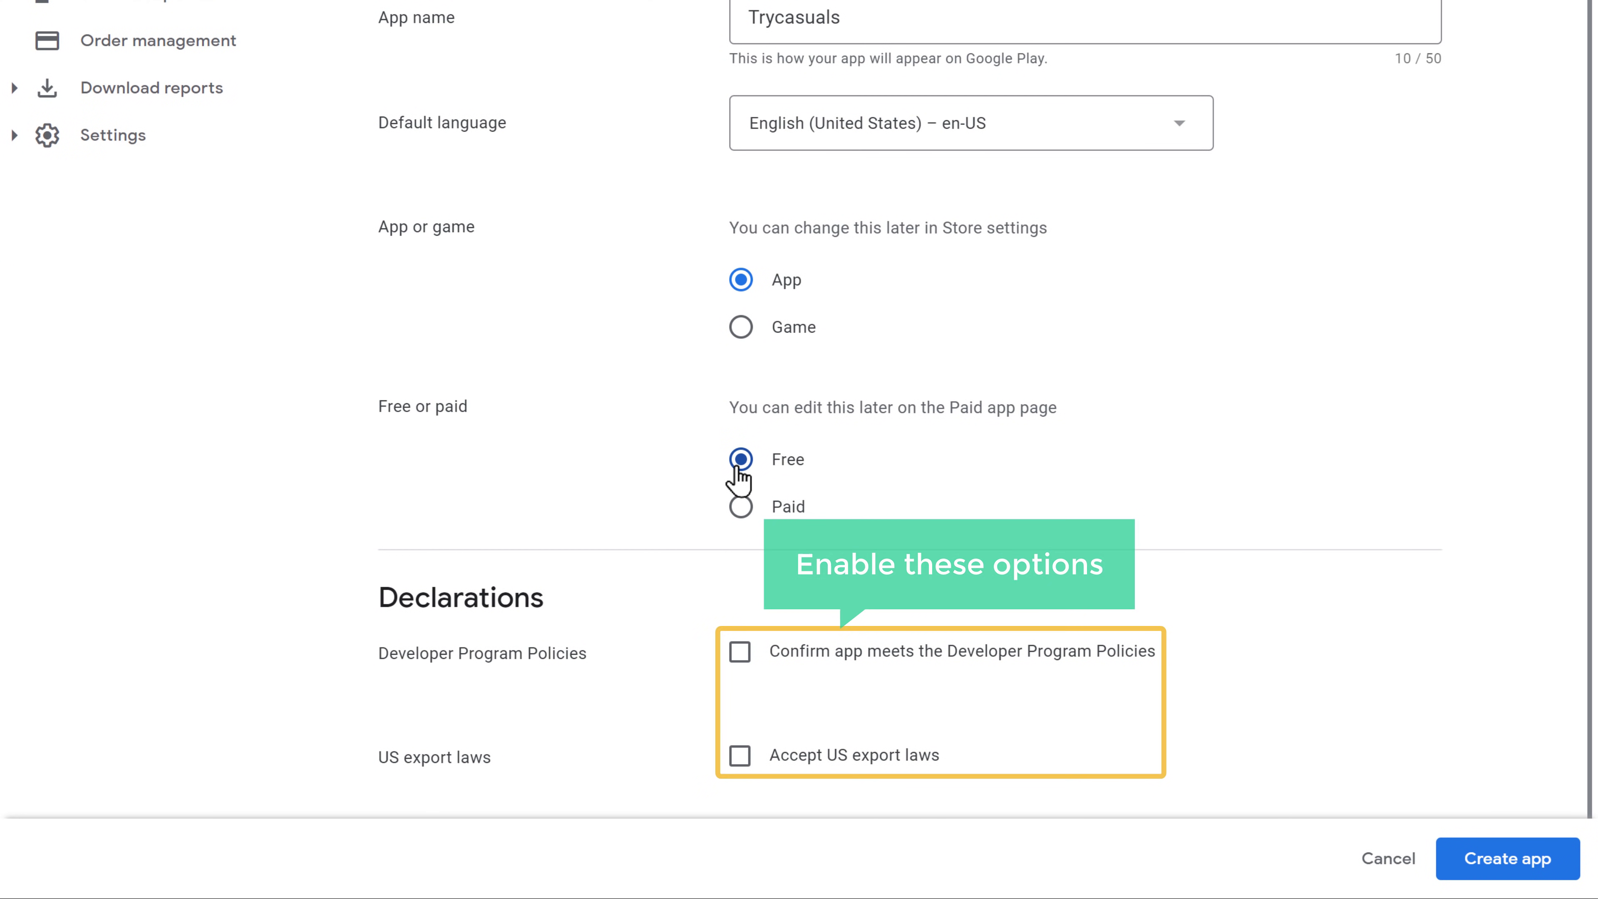
click(739, 655)
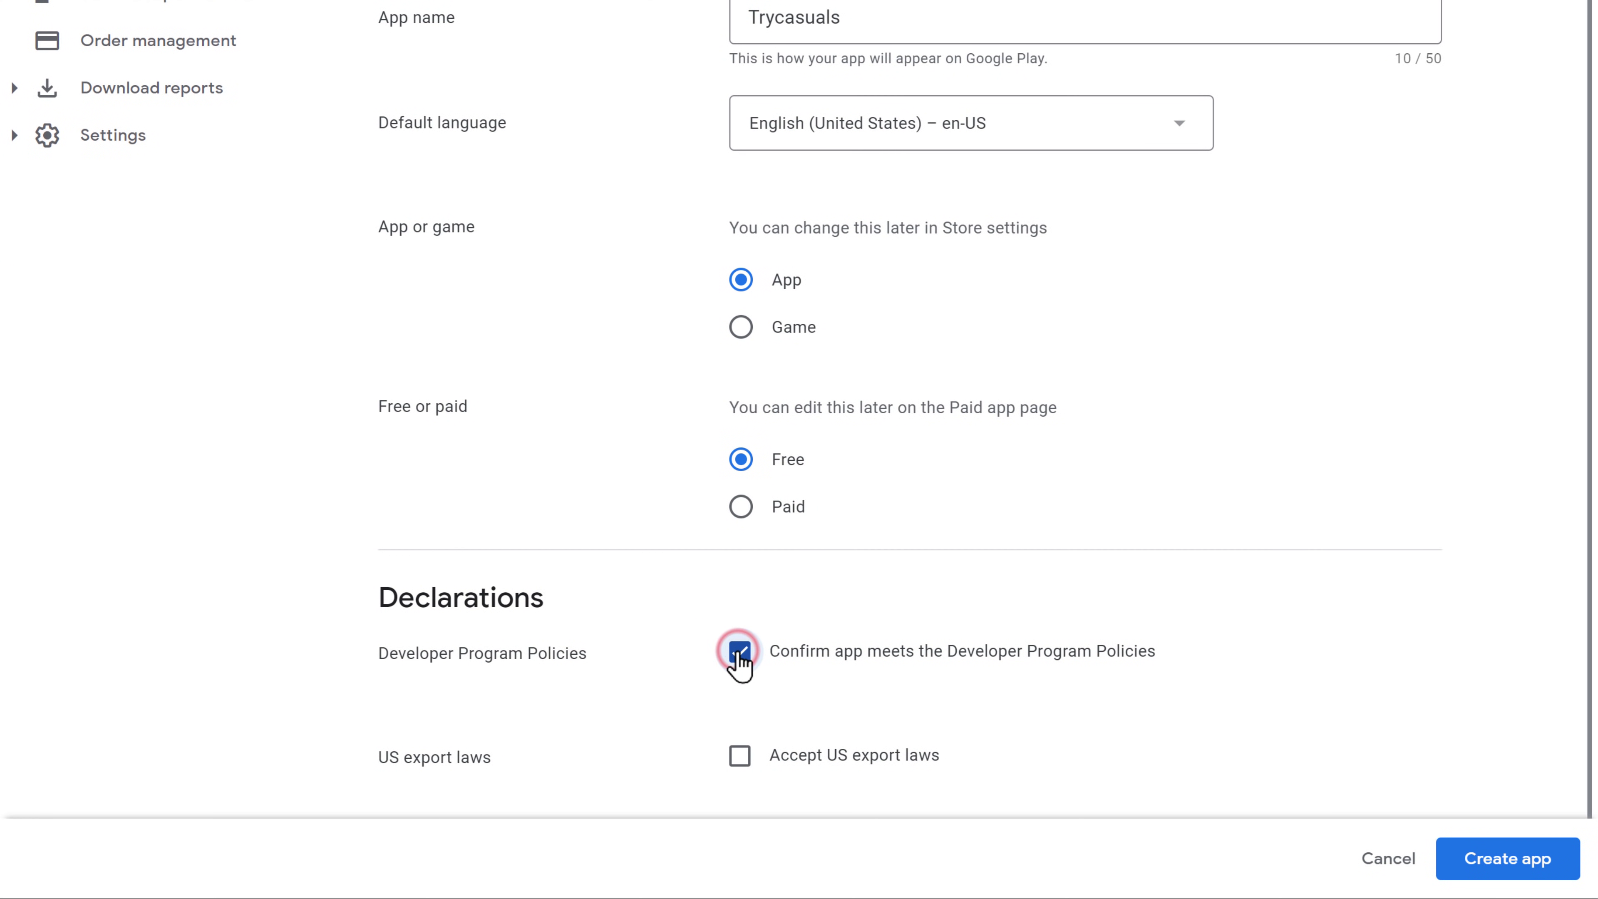
click(739, 759)
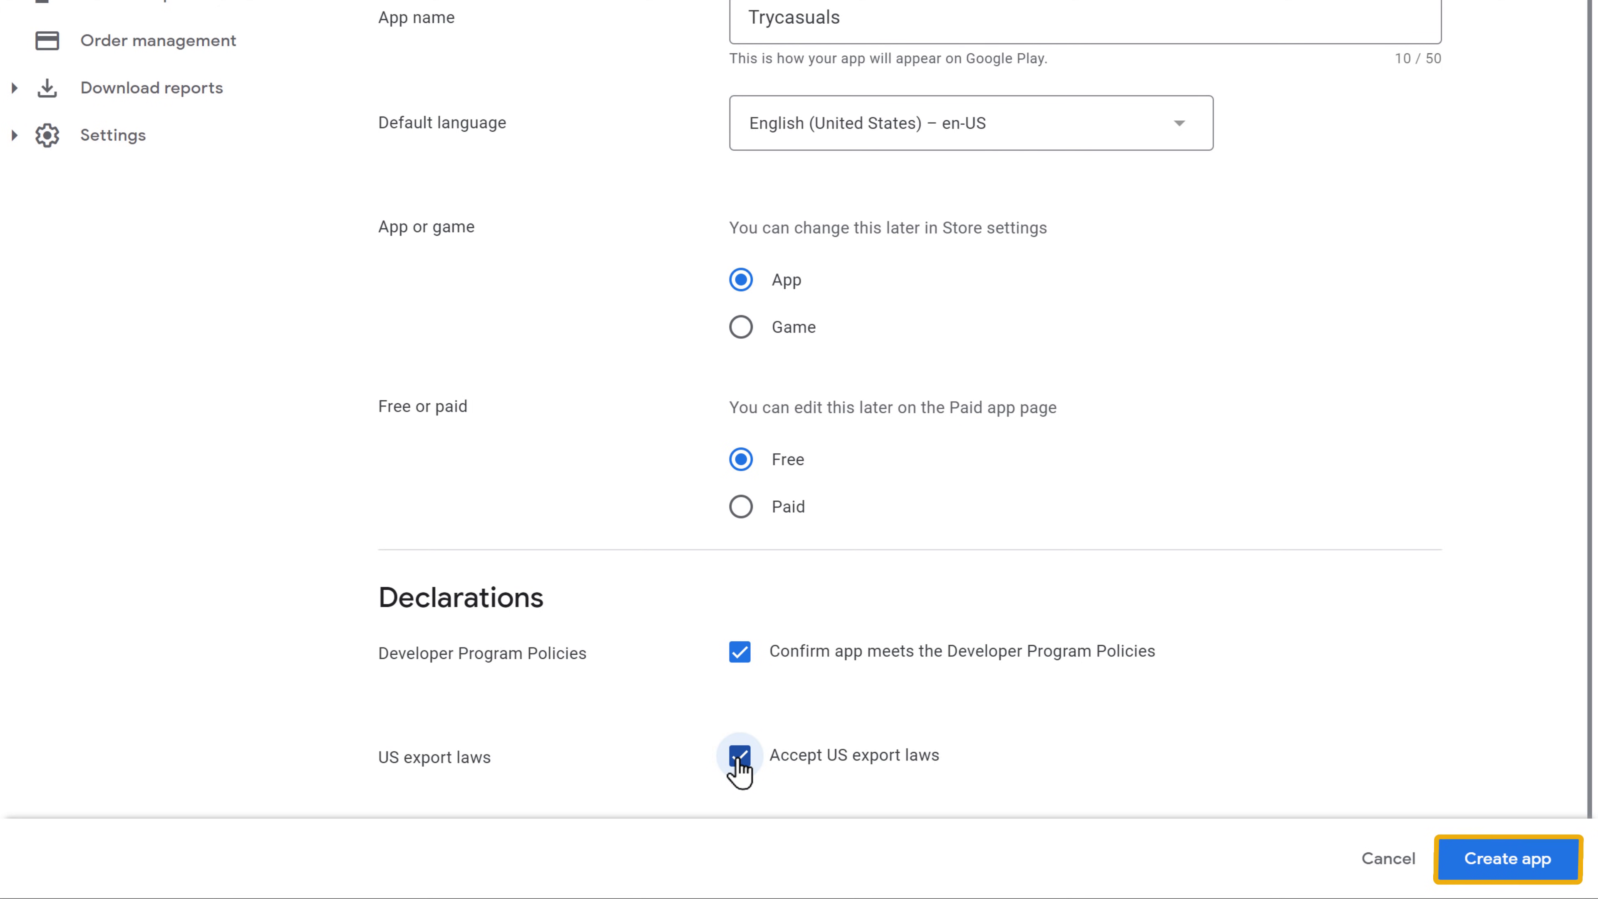
click(1502, 867)
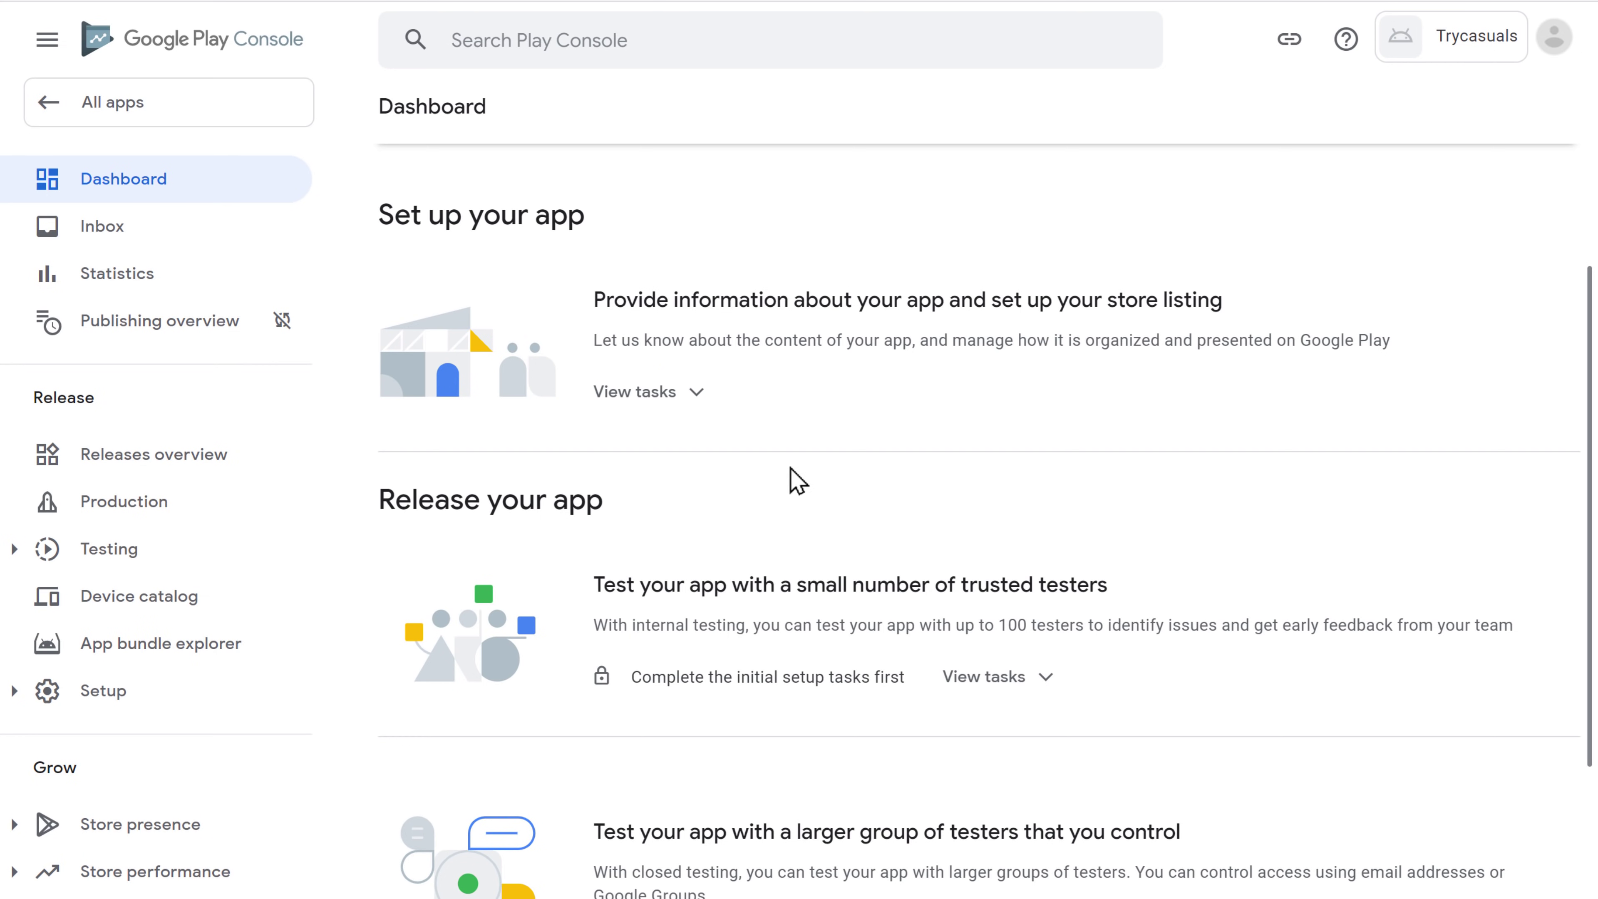
Declare all app functionality available without special access and save App access
click(696, 406)
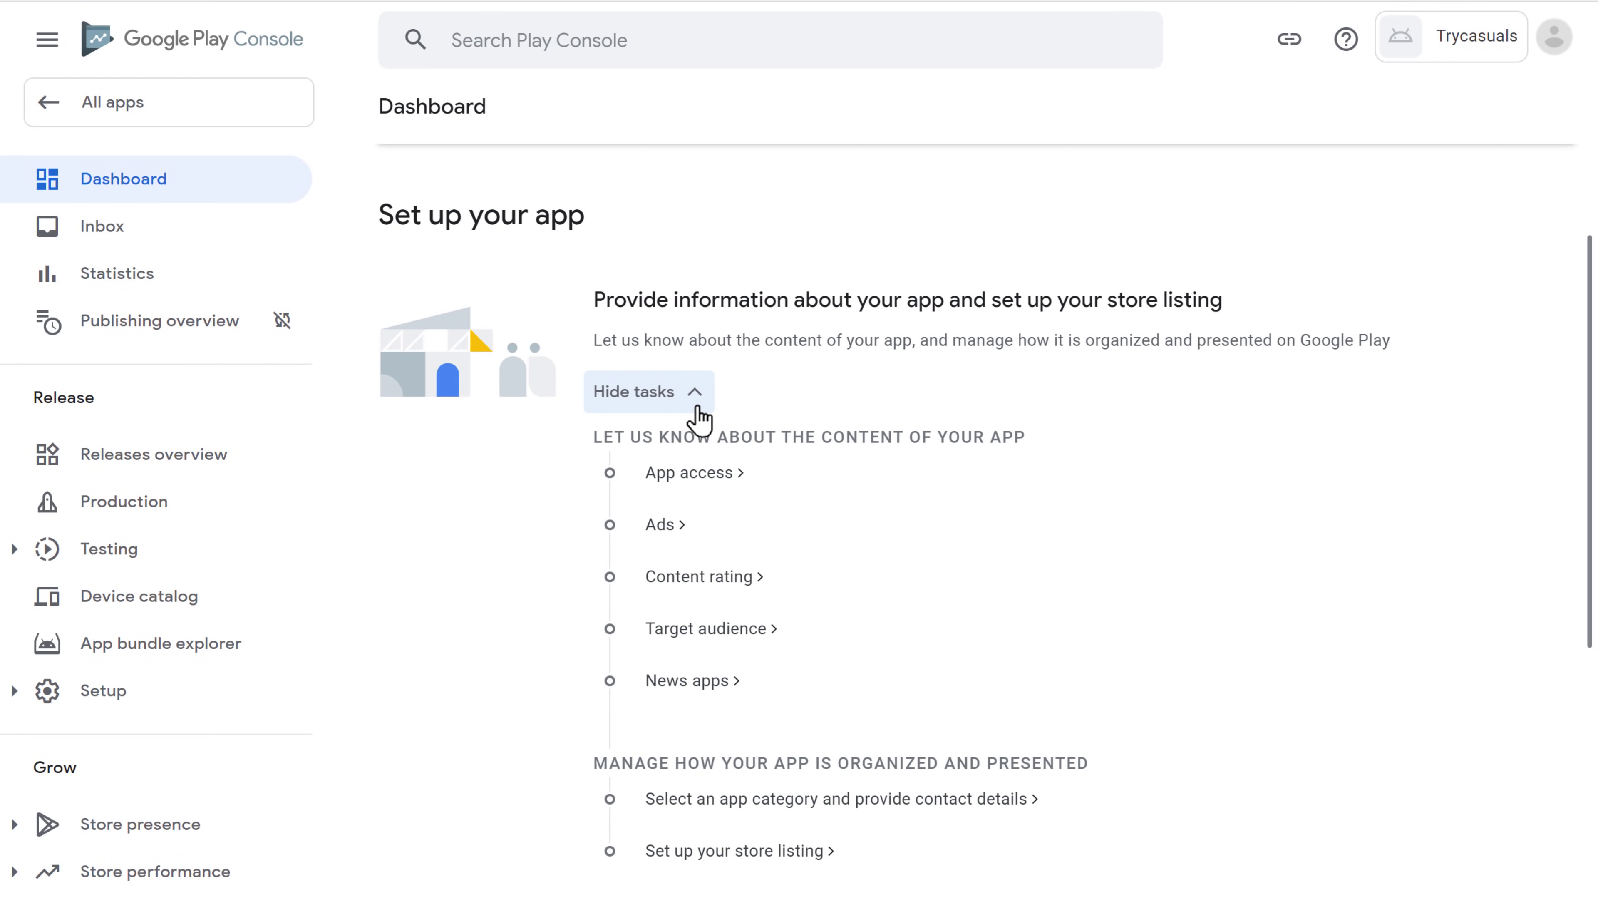
click(693, 476)
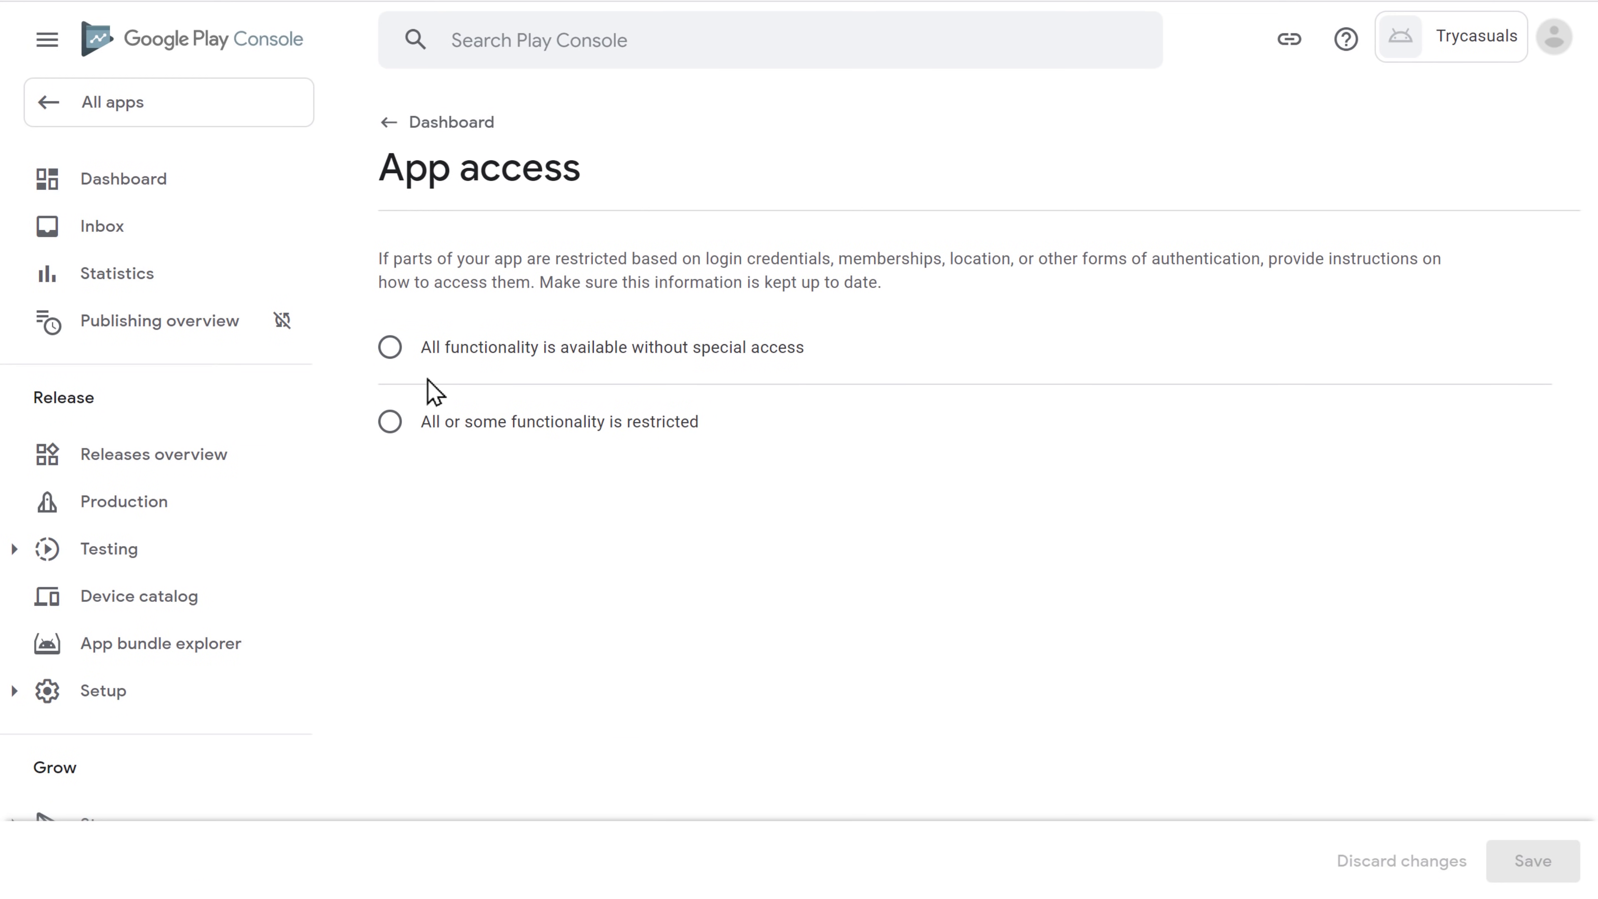
click(386, 347)
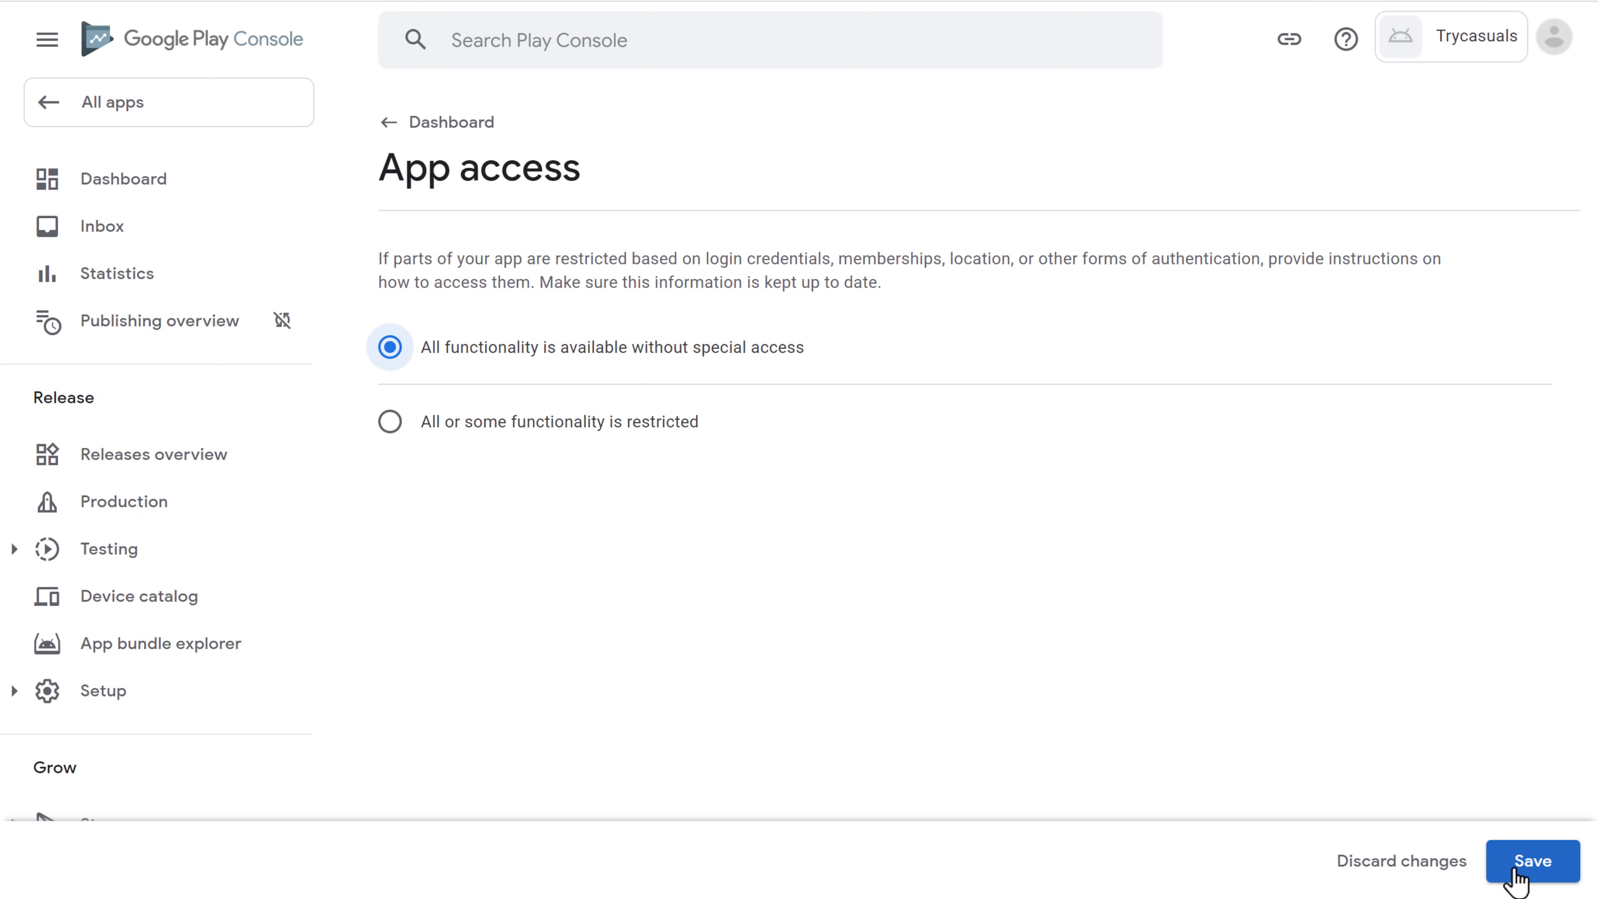
click(1528, 874)
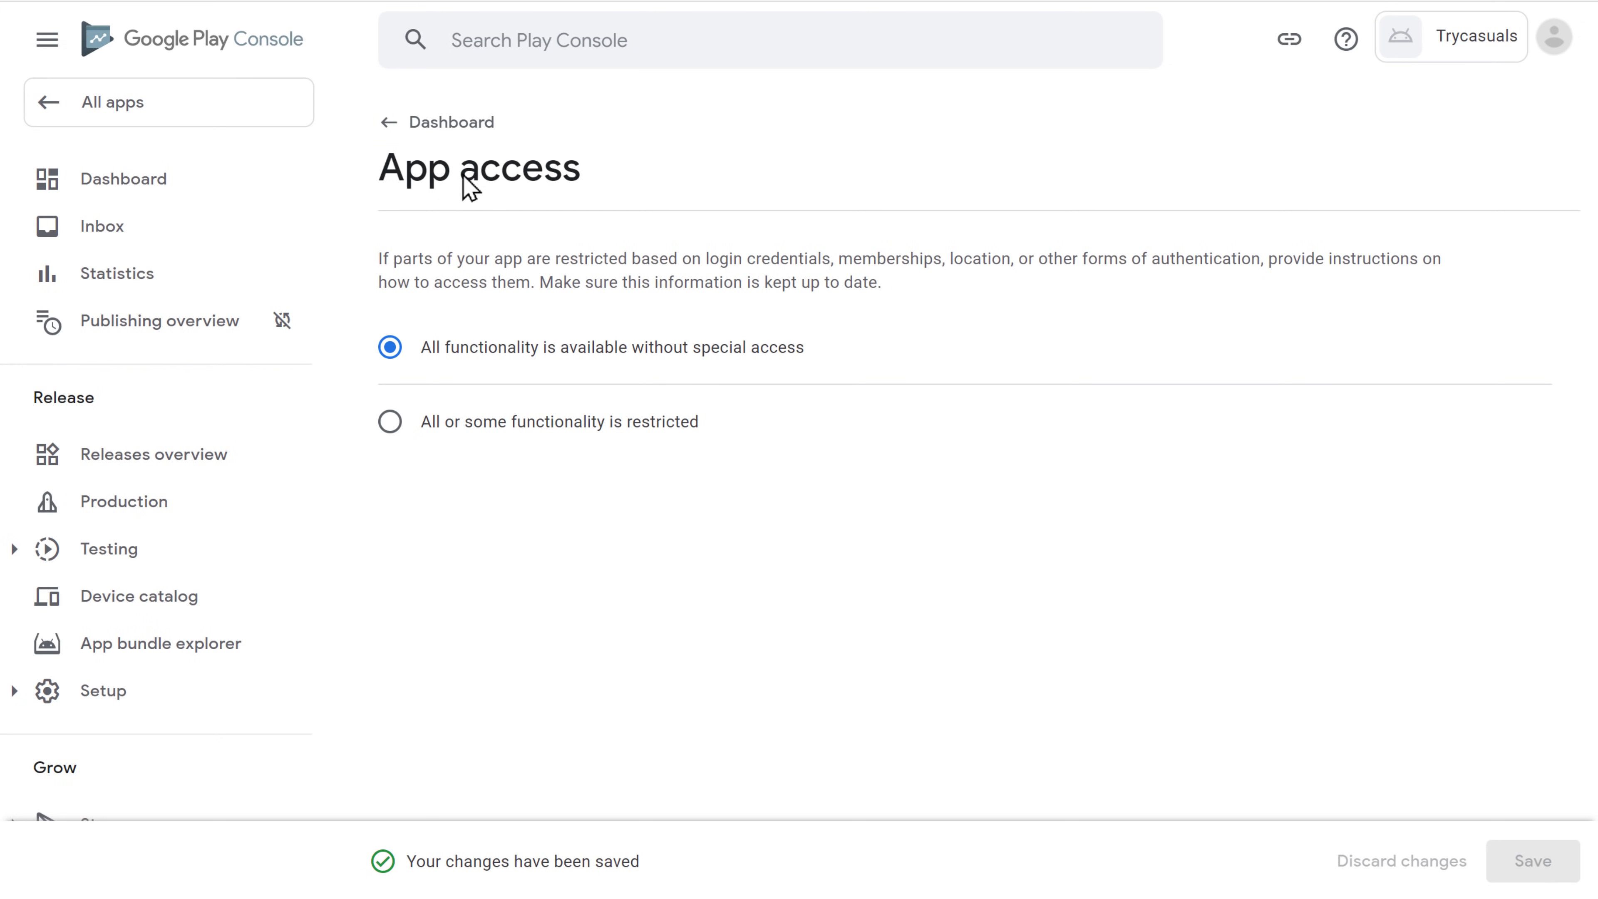
click(429, 125)
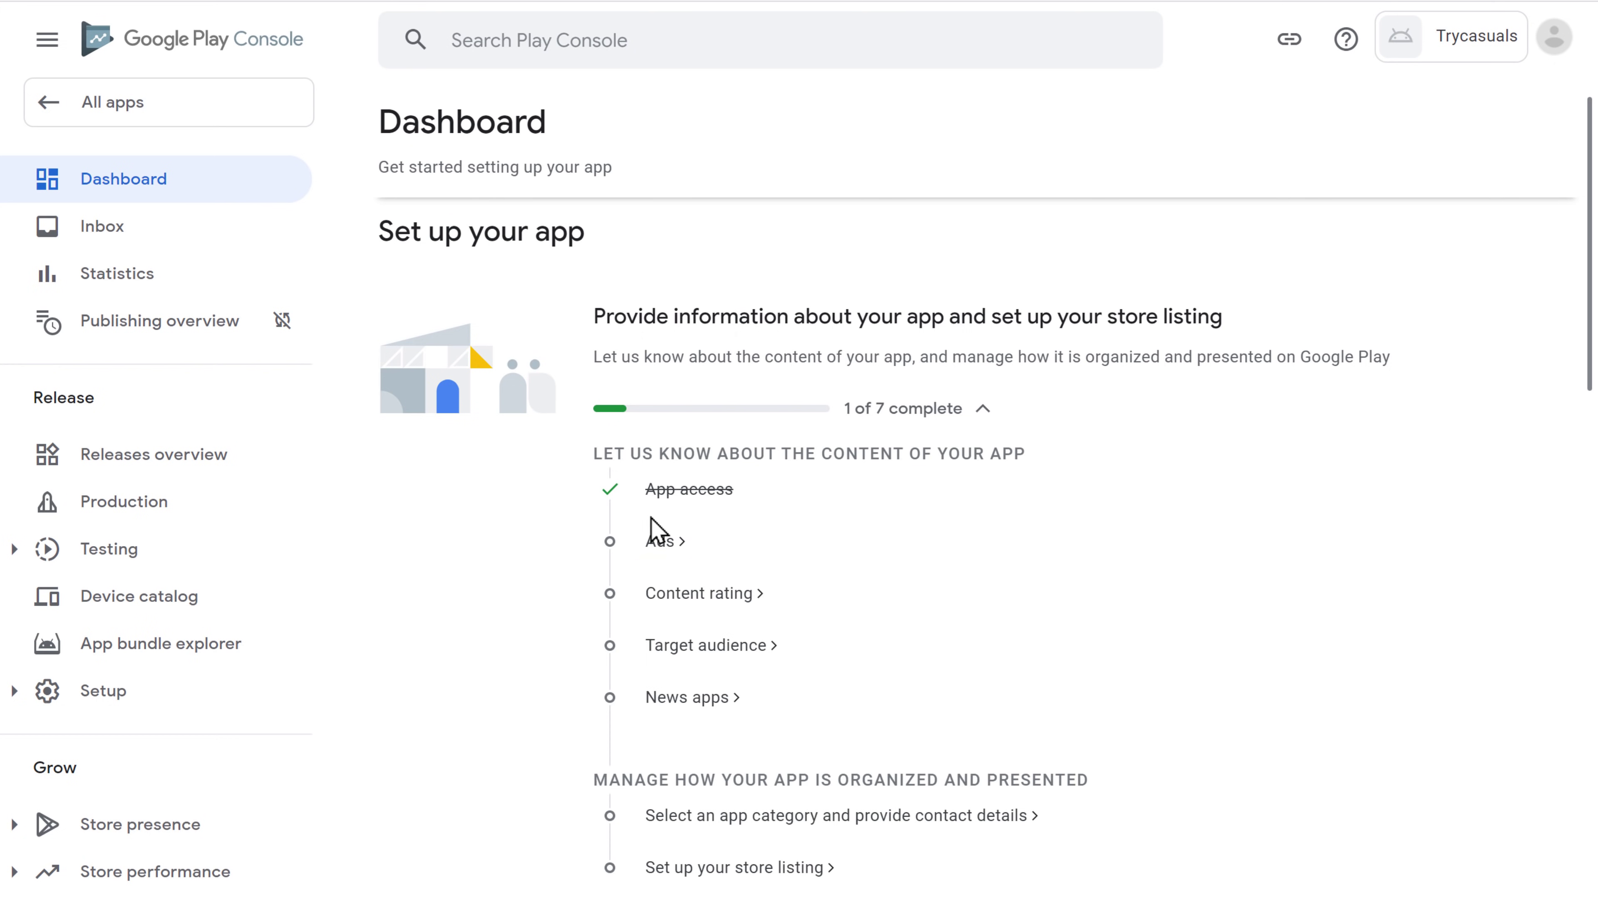
Declare that the app contains no ads and save the Ads task
click(657, 543)
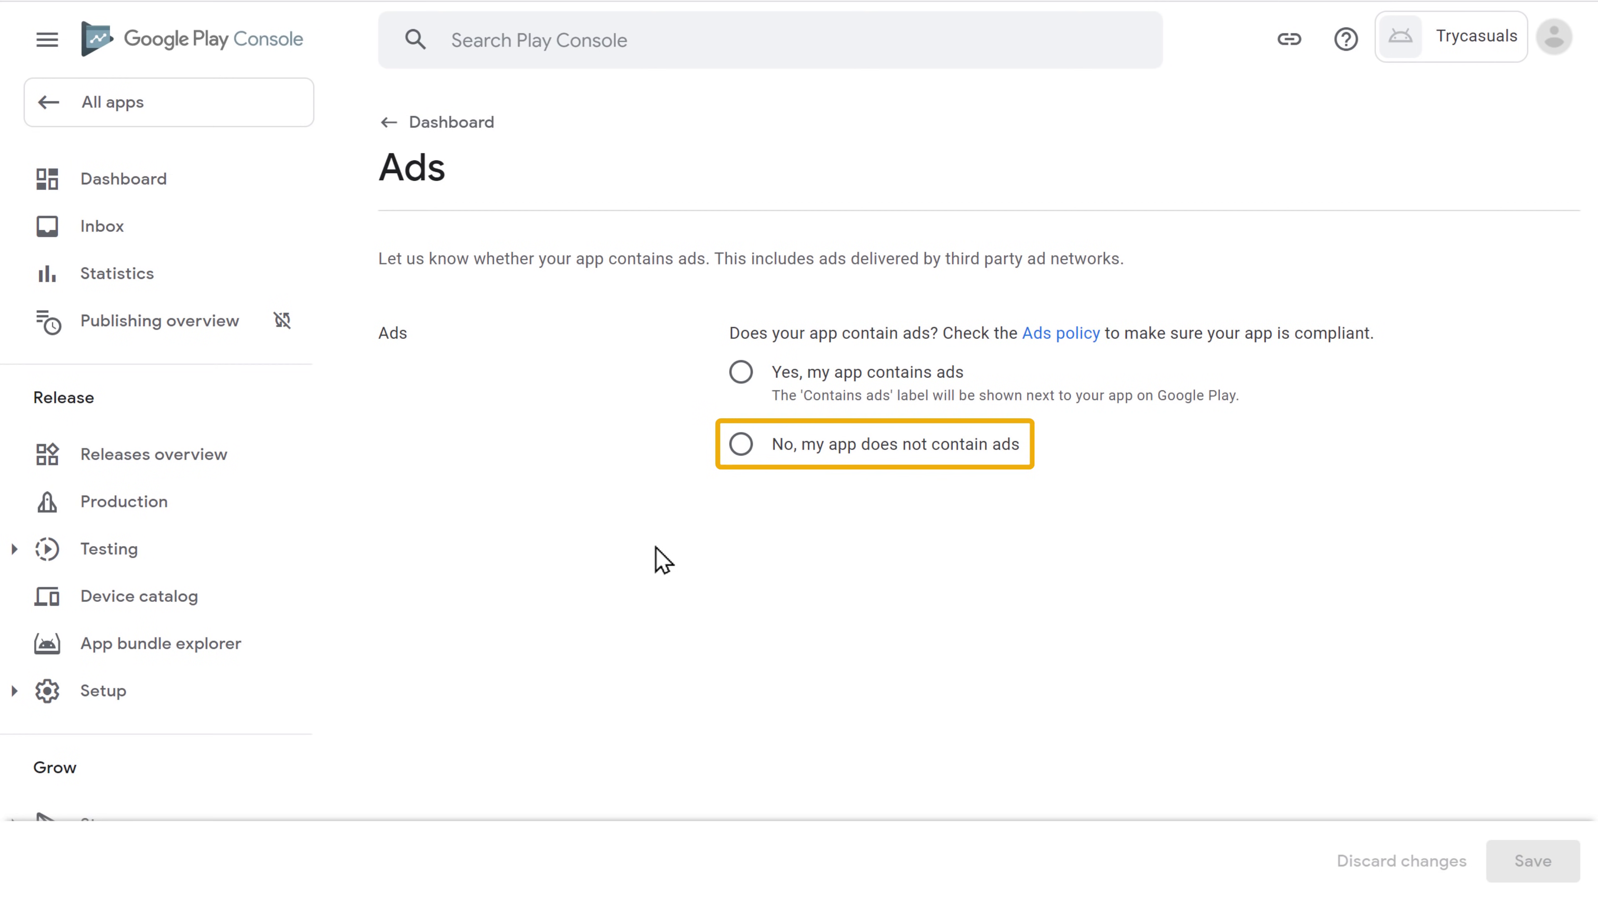
click(740, 449)
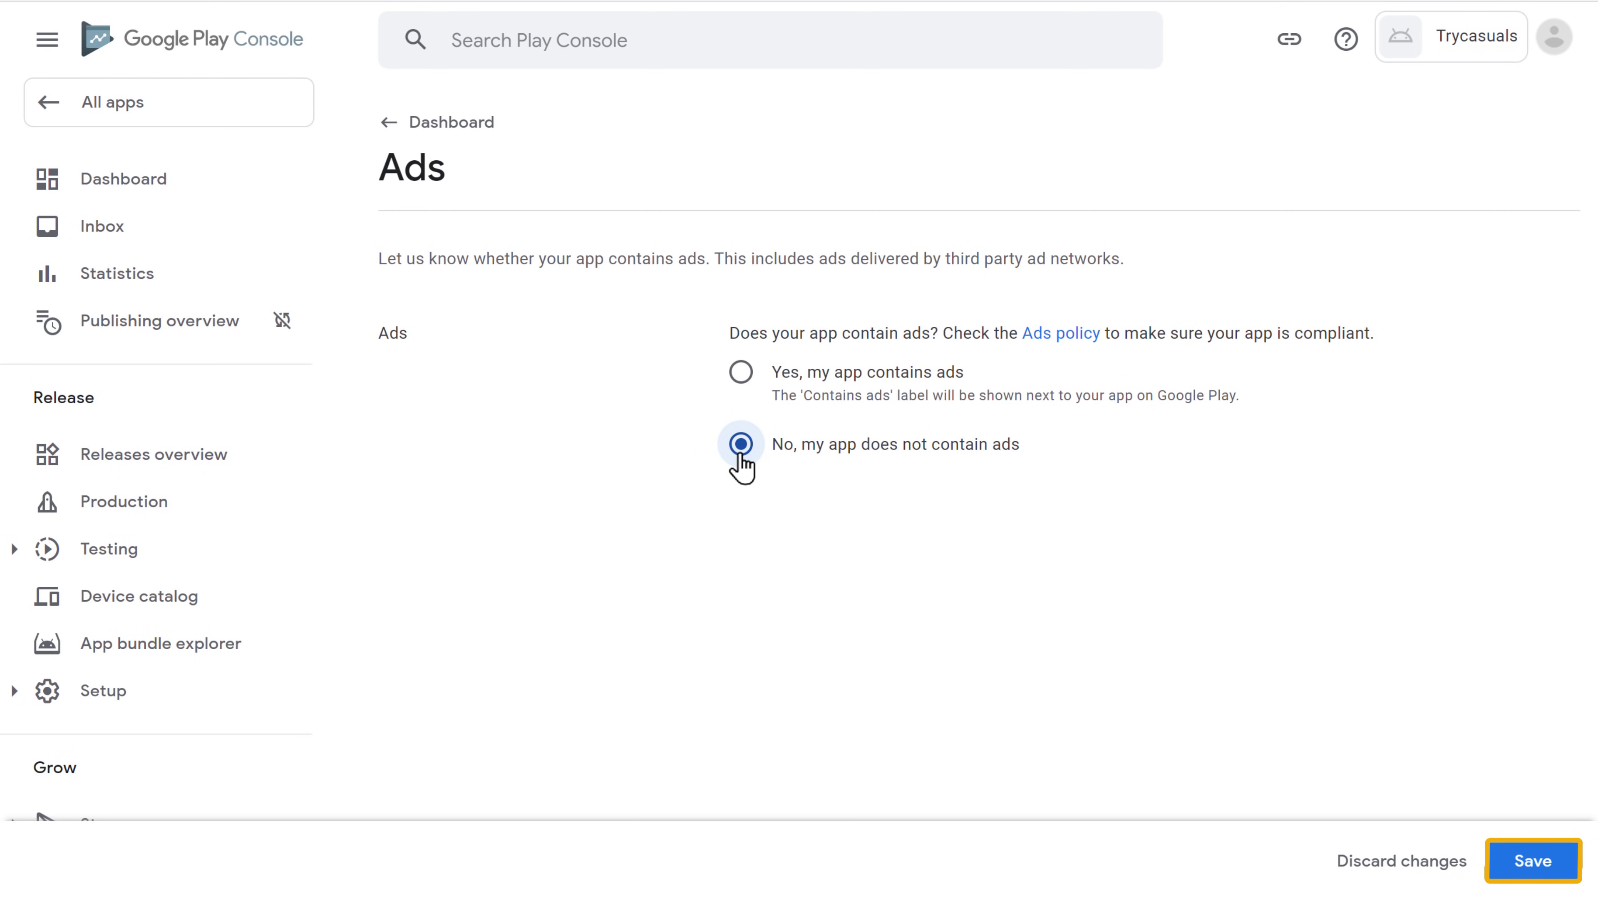
click(1525, 872)
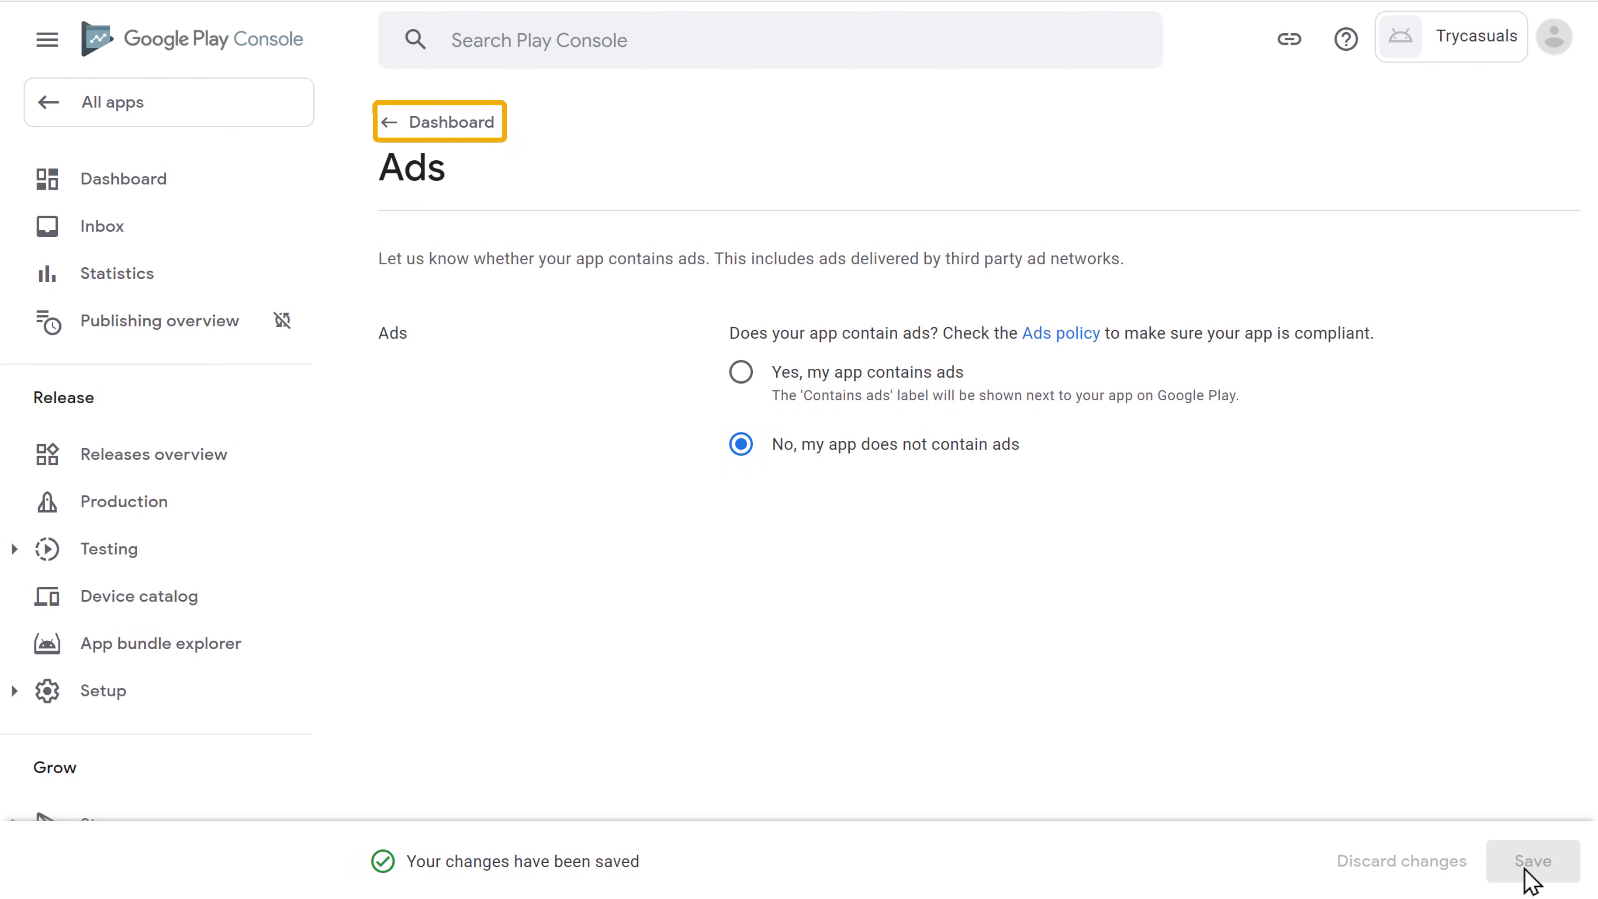
click(439, 135)
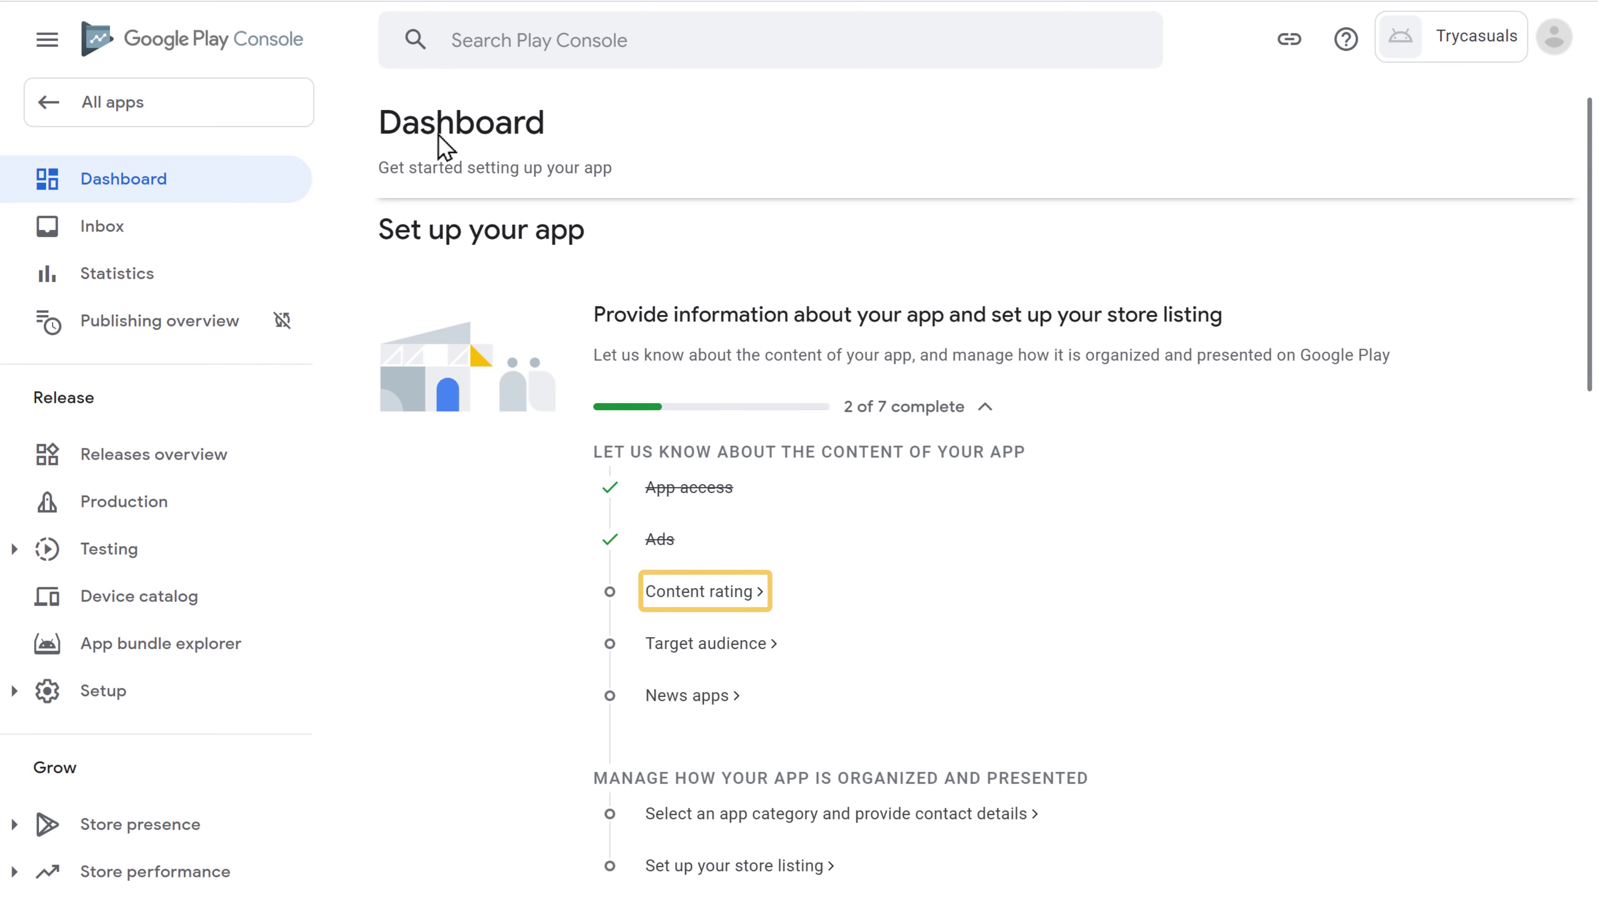
Start the content rating questionnaire with a contact e-mail and the Content Aggregators category
click(680, 614)
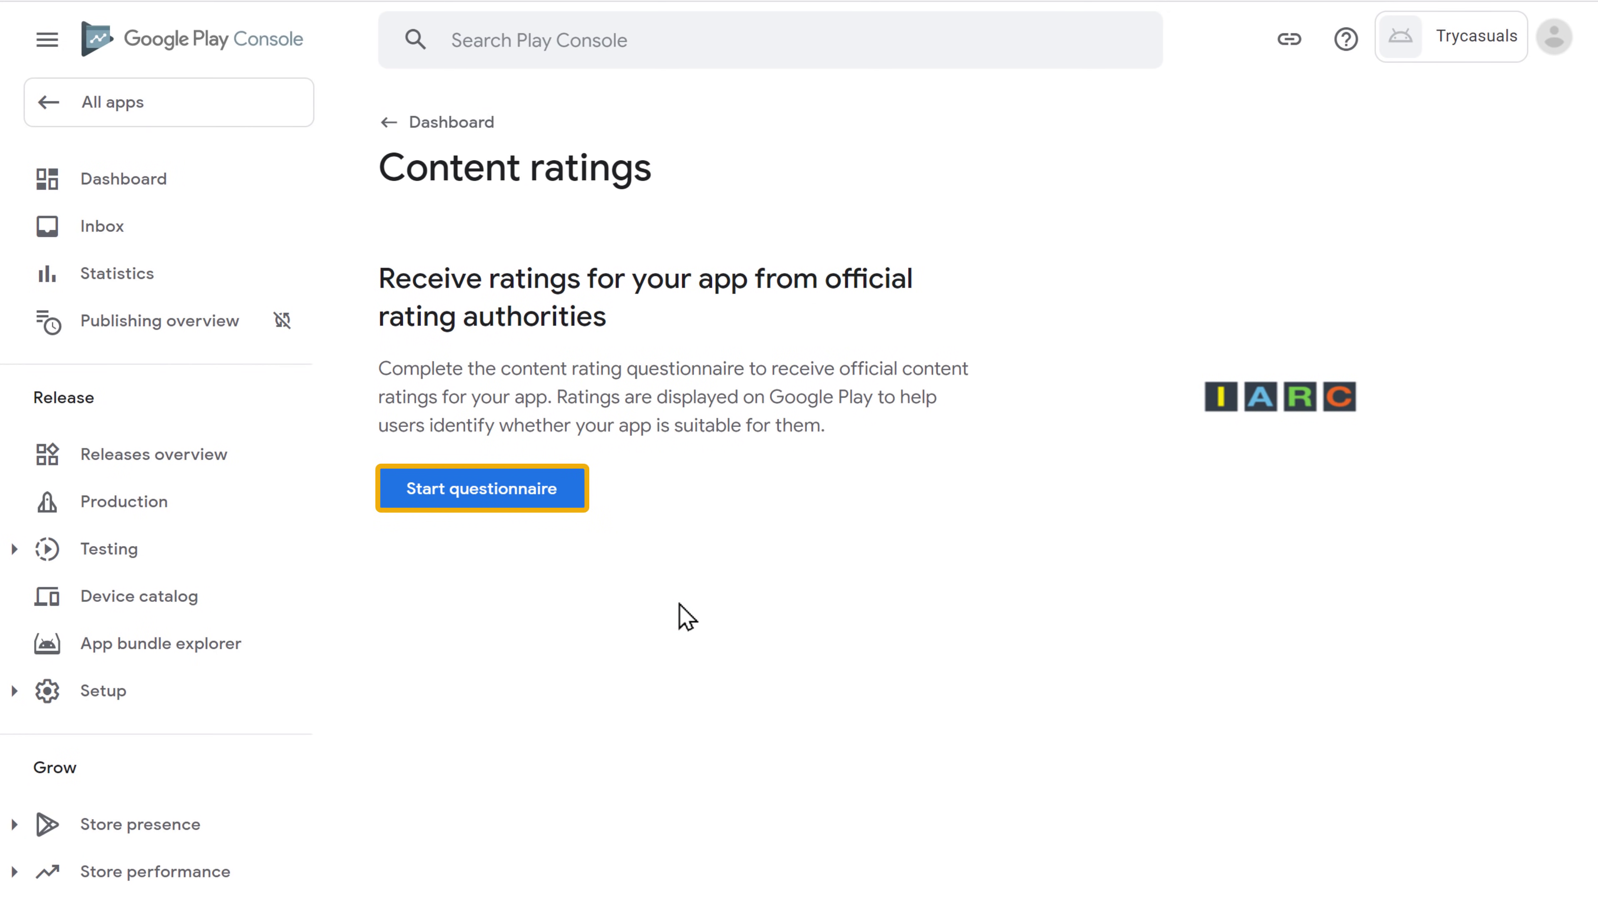
click(482, 502)
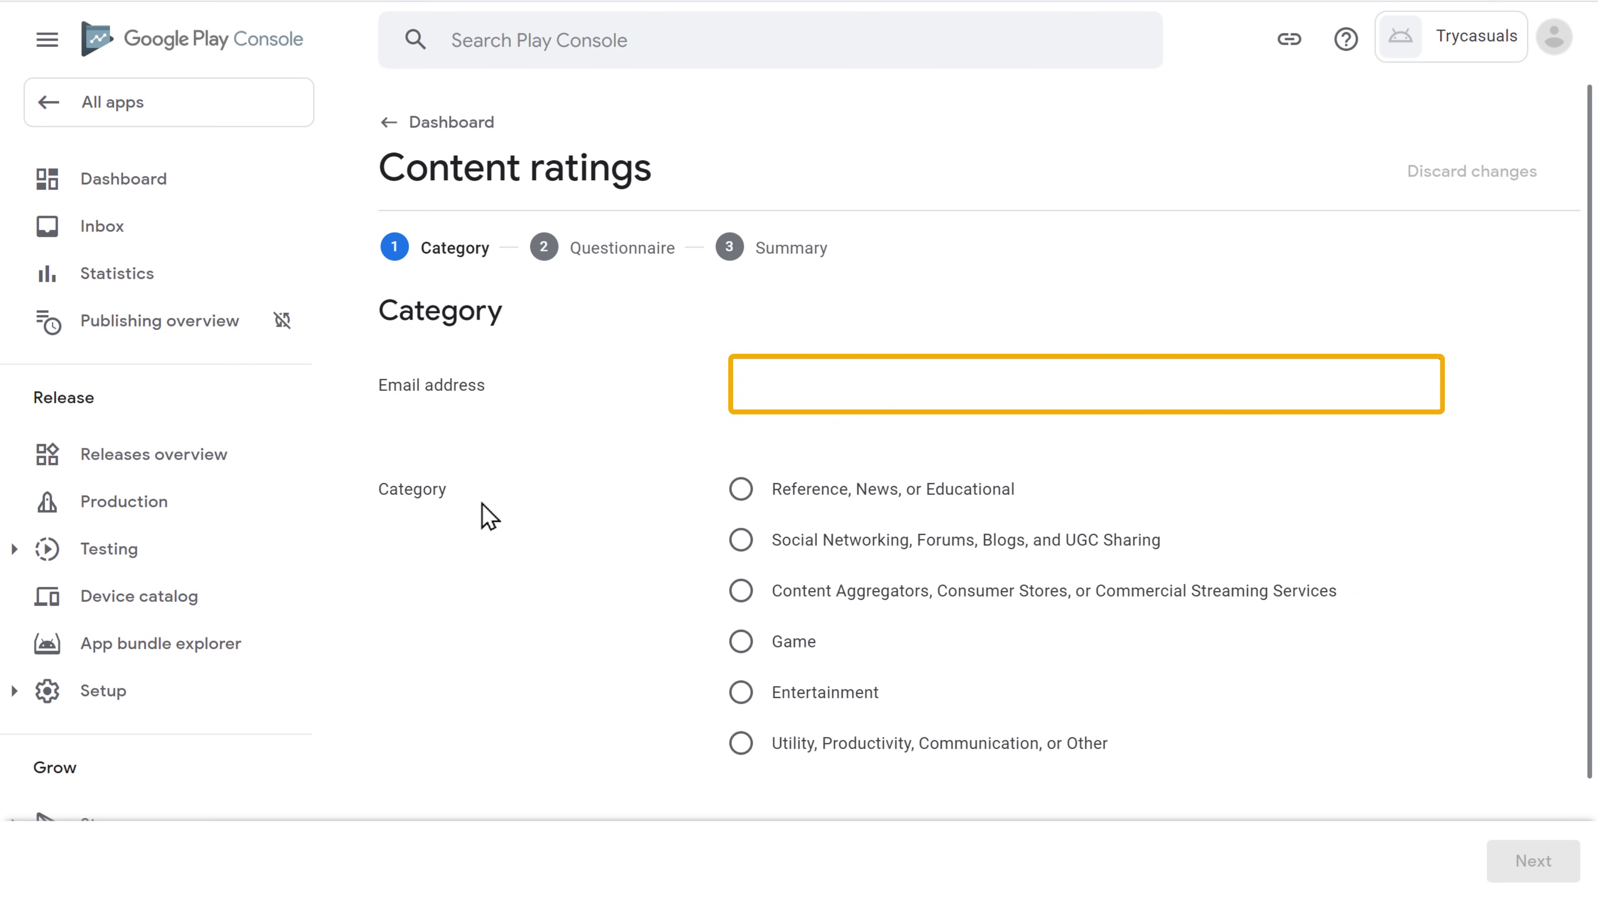
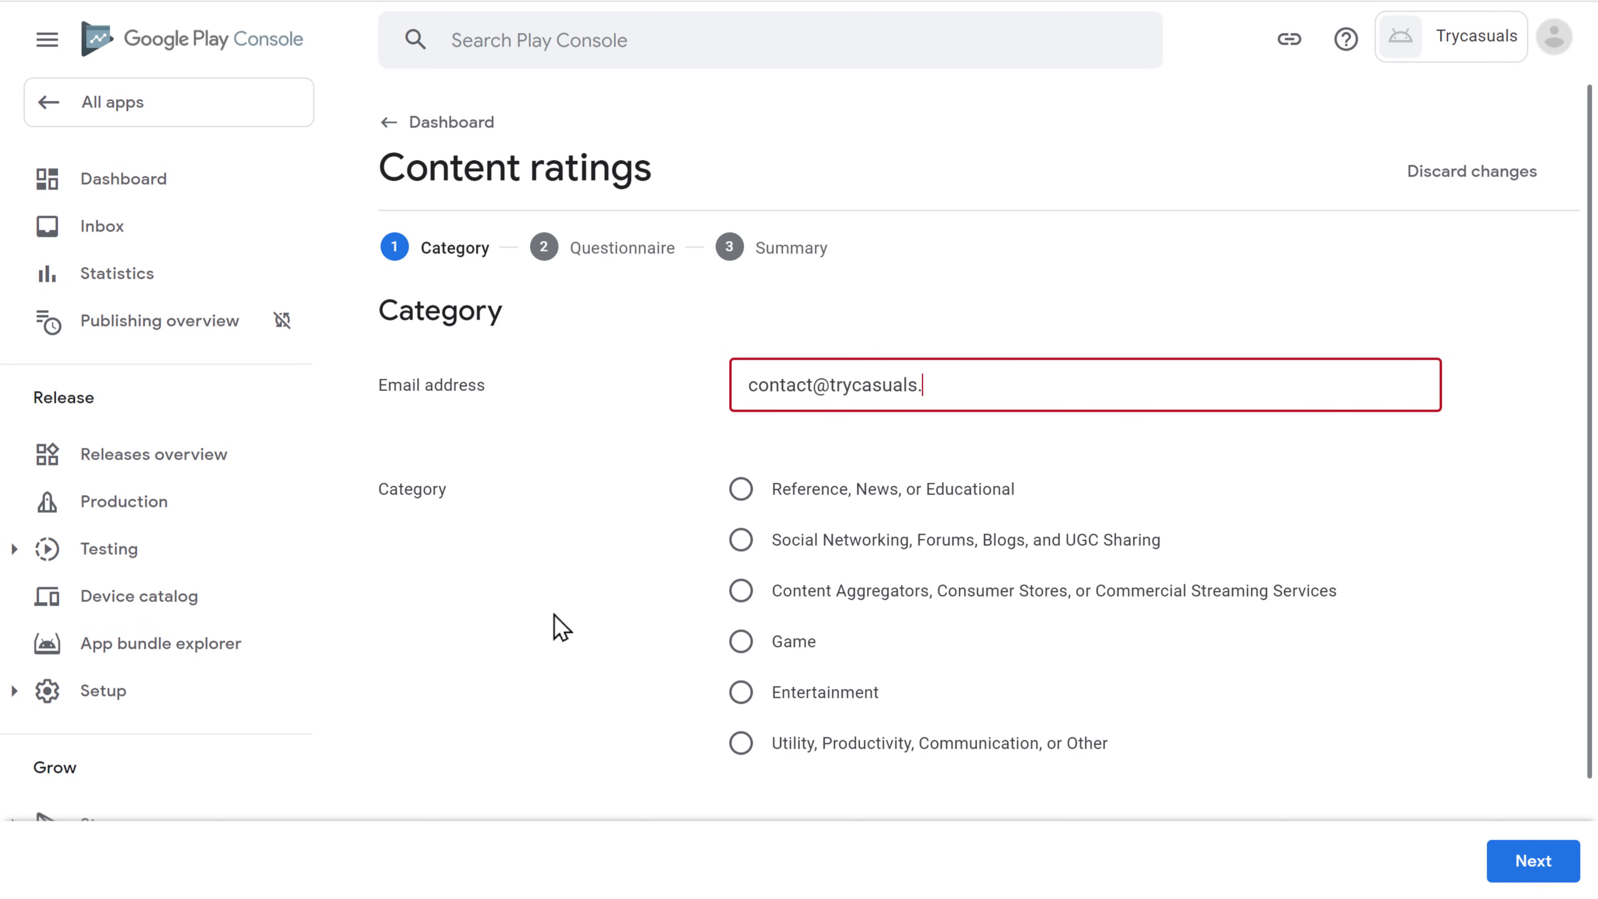
click(562, 628)
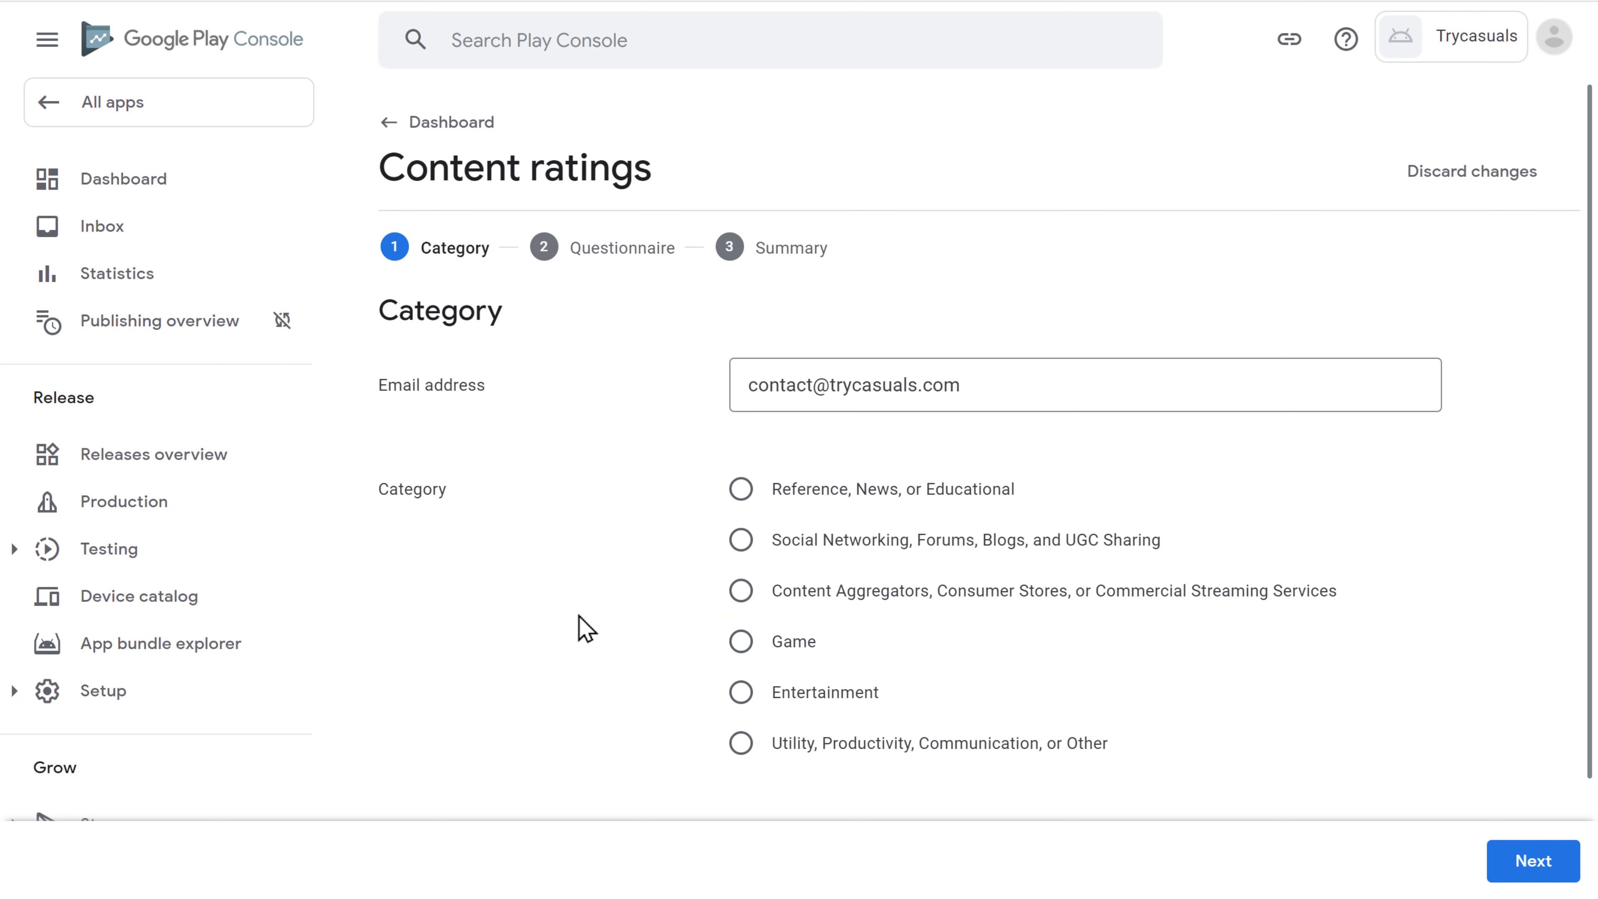
click(741, 599)
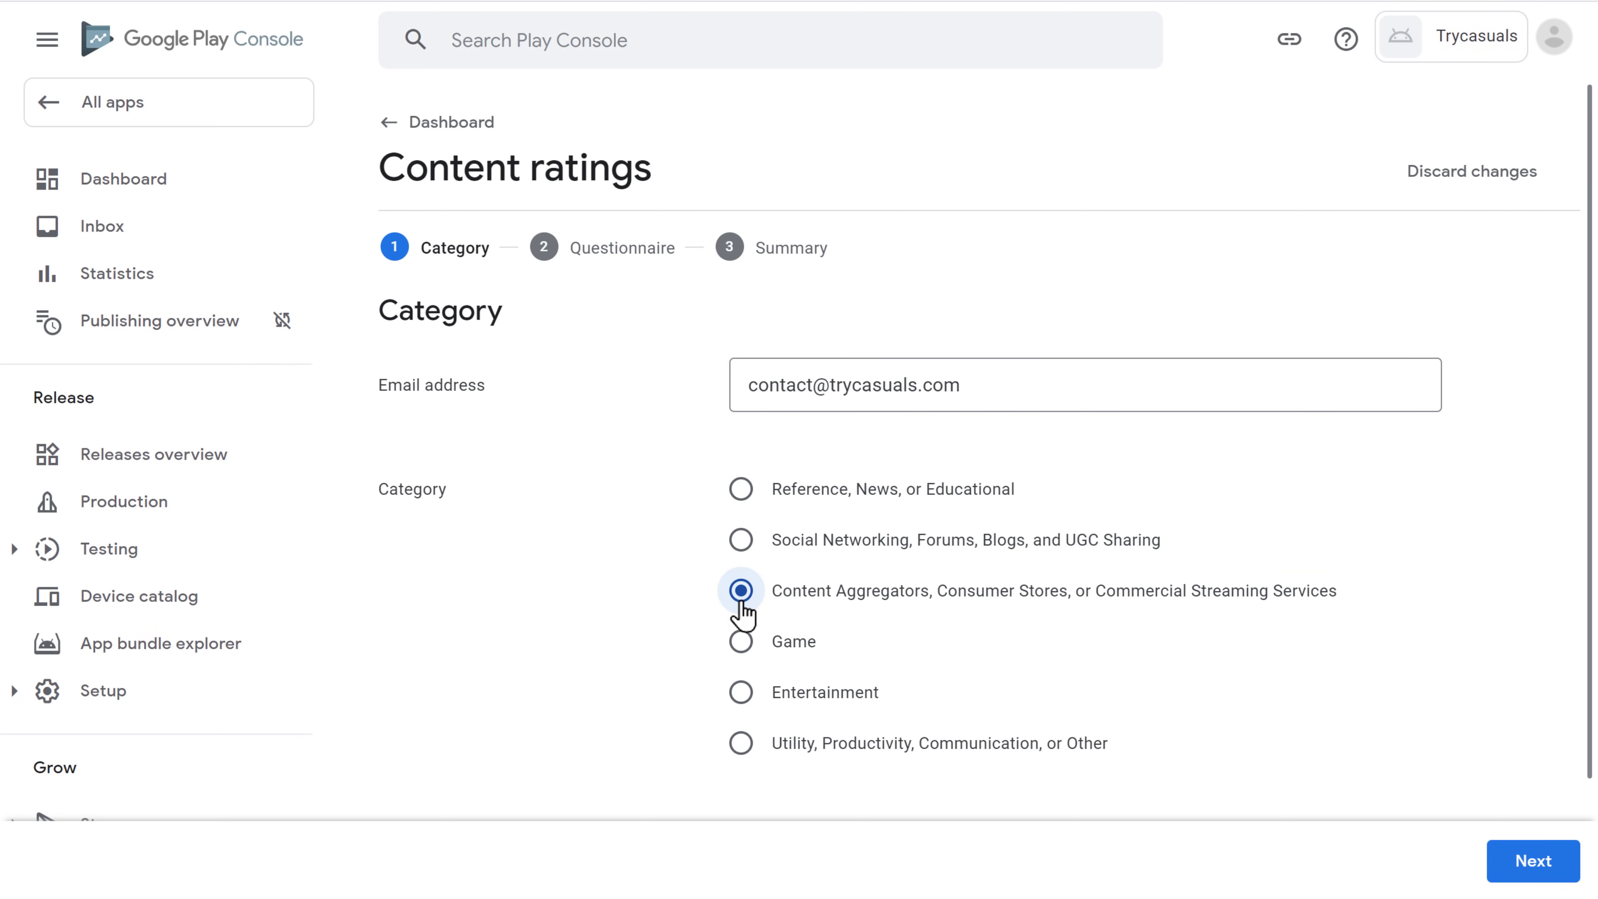
click(1536, 865)
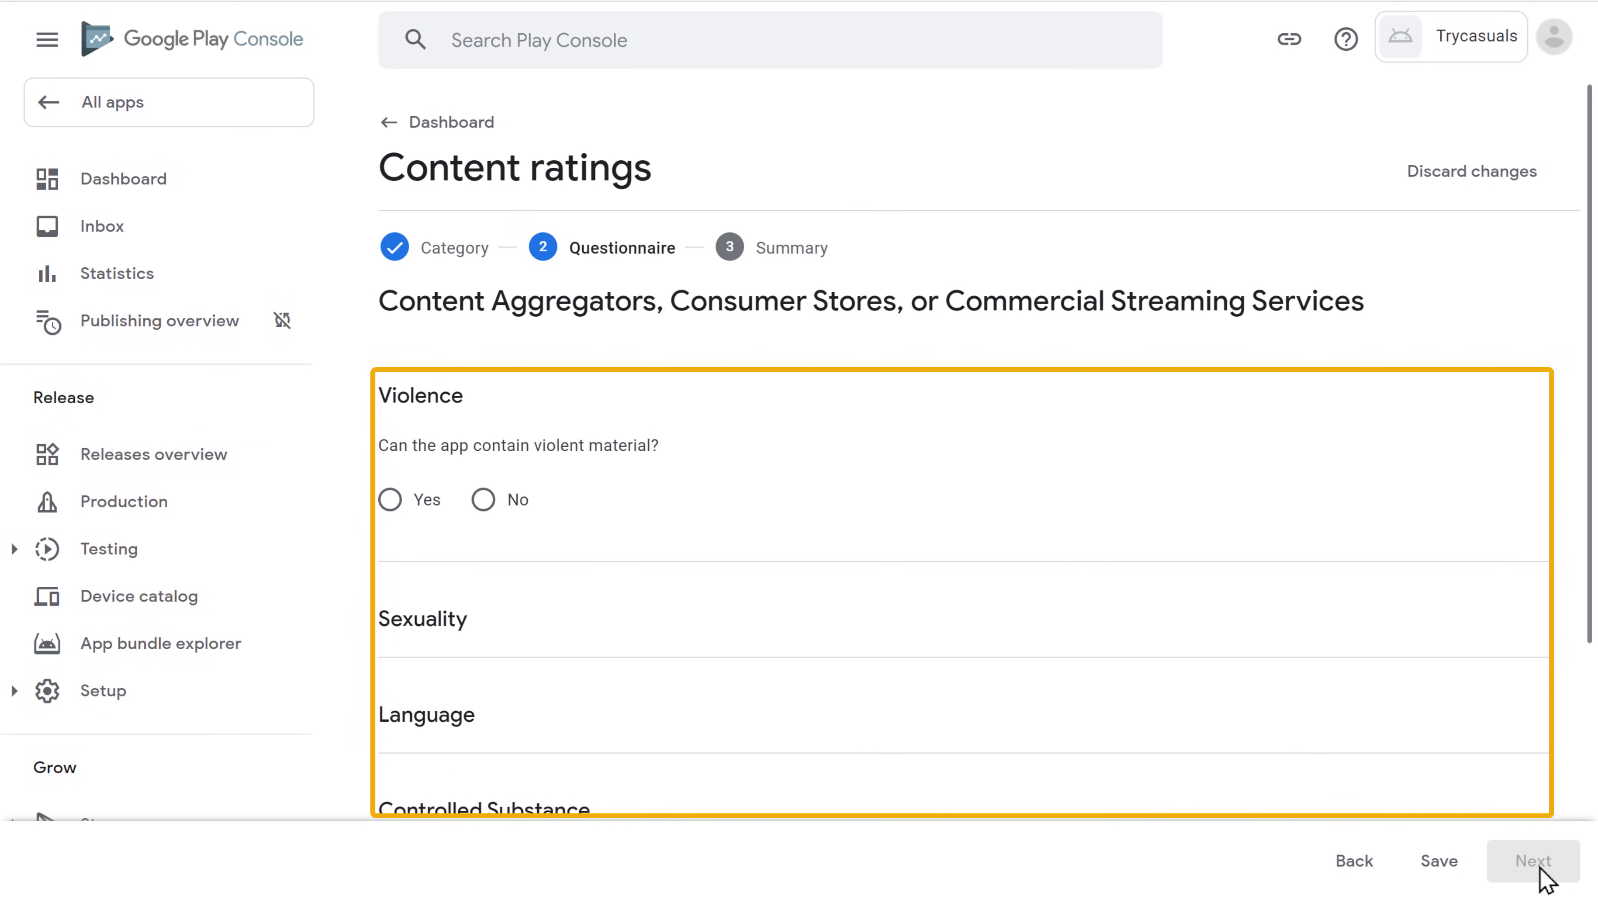
Answer No to every rating question, save, and continue to the ratings summary
click(483, 500)
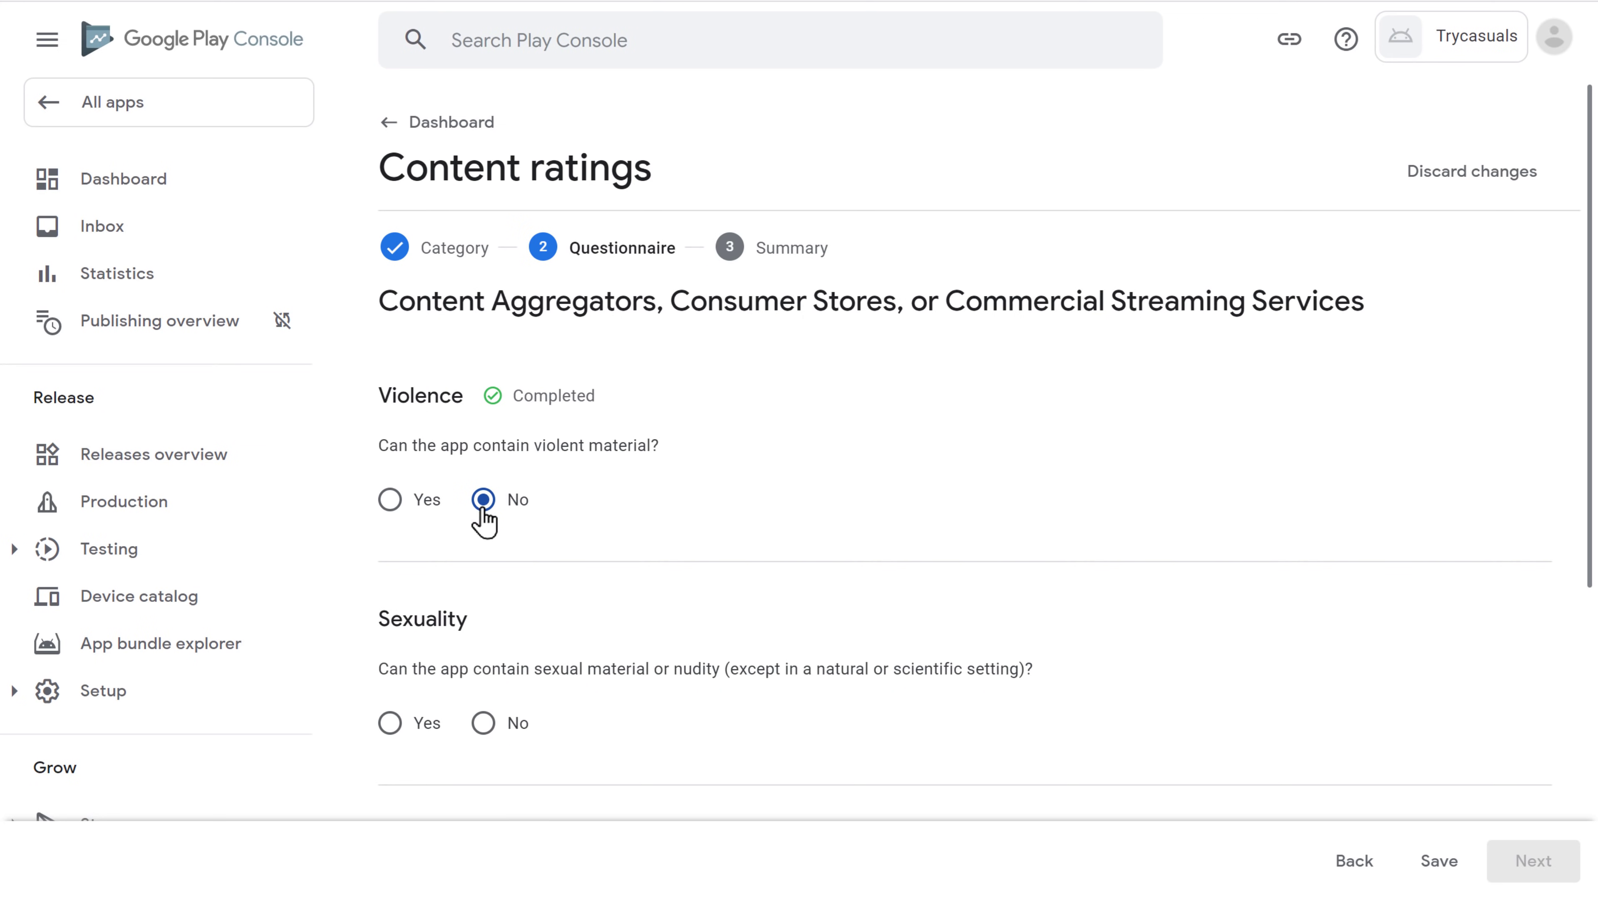
click(484, 723)
scroll(483, 730, down, 5)
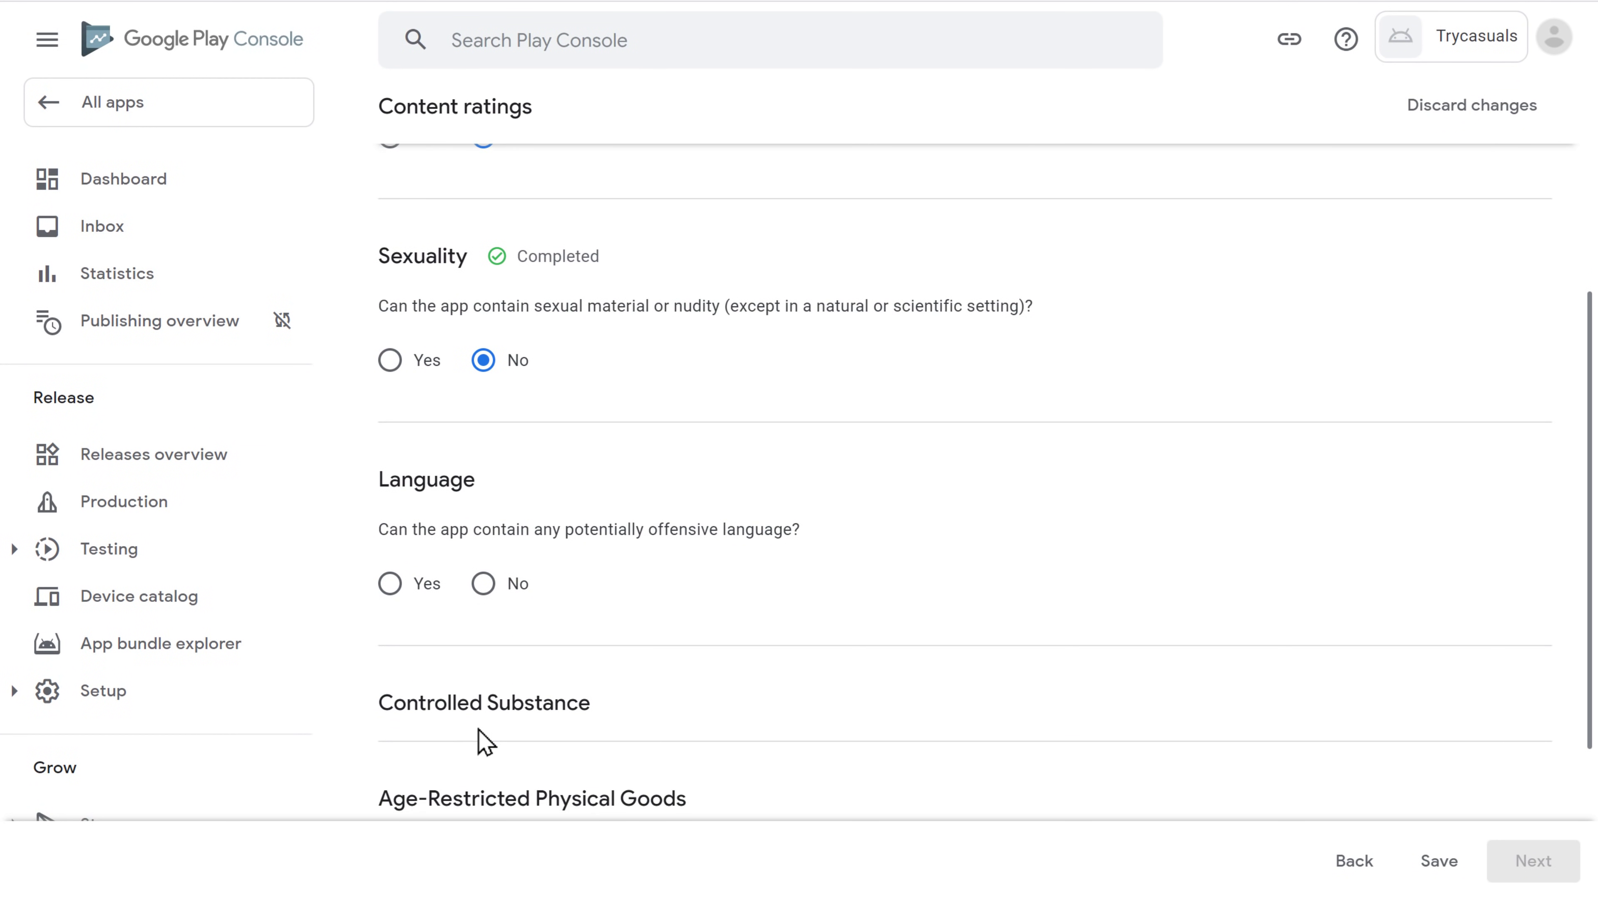
click(483, 570)
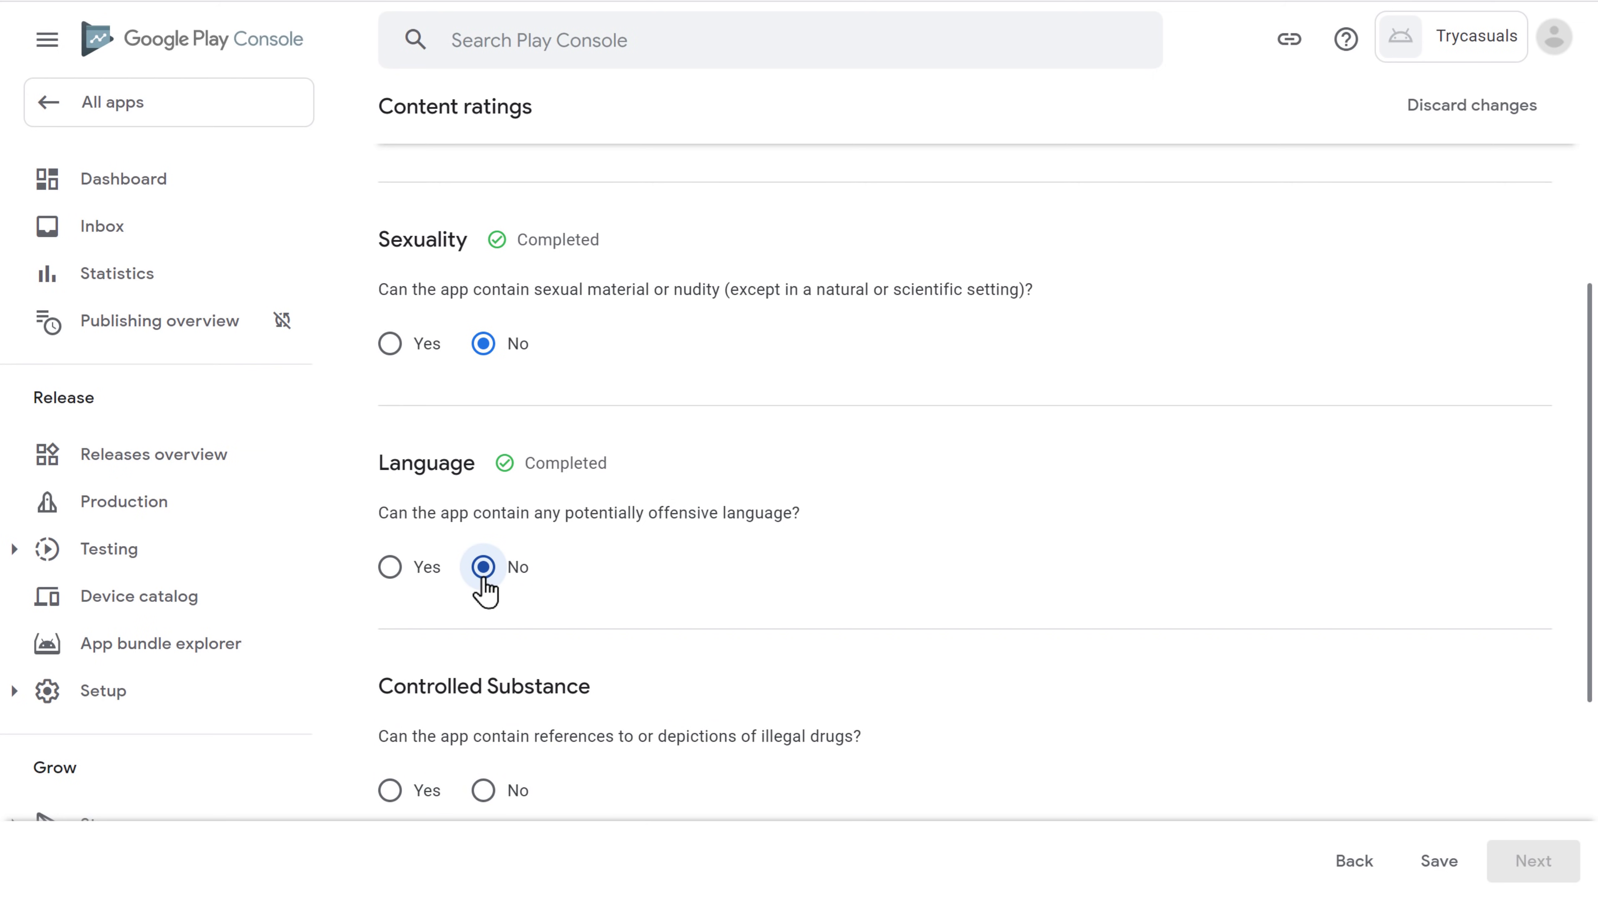
click(483, 790)
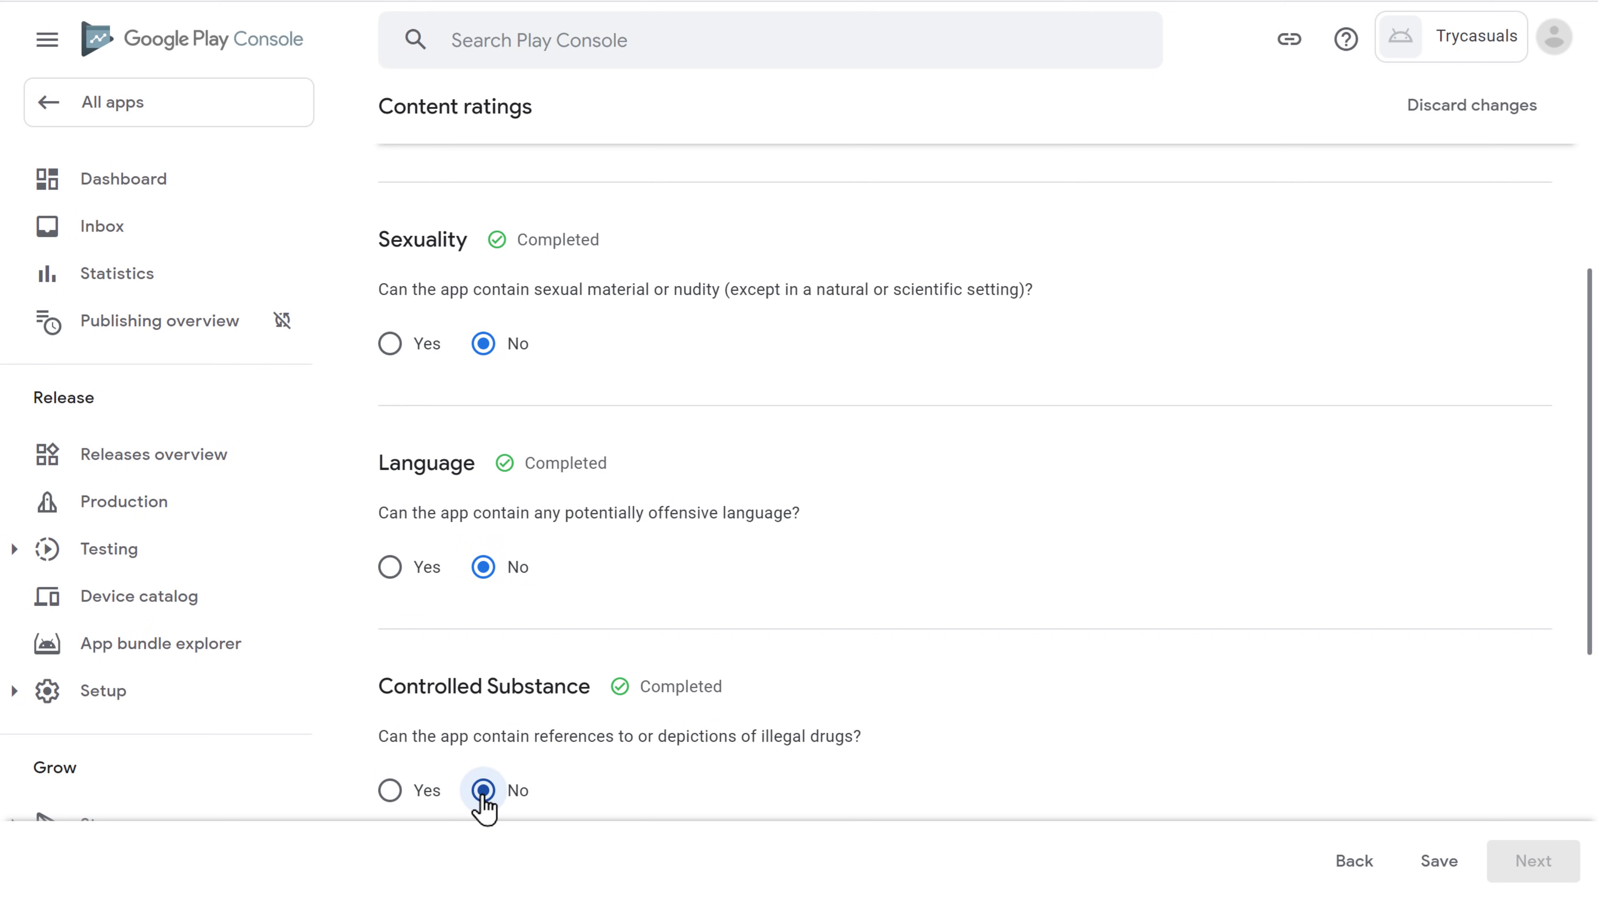
scroll(483, 793, down, 6)
click(483, 522)
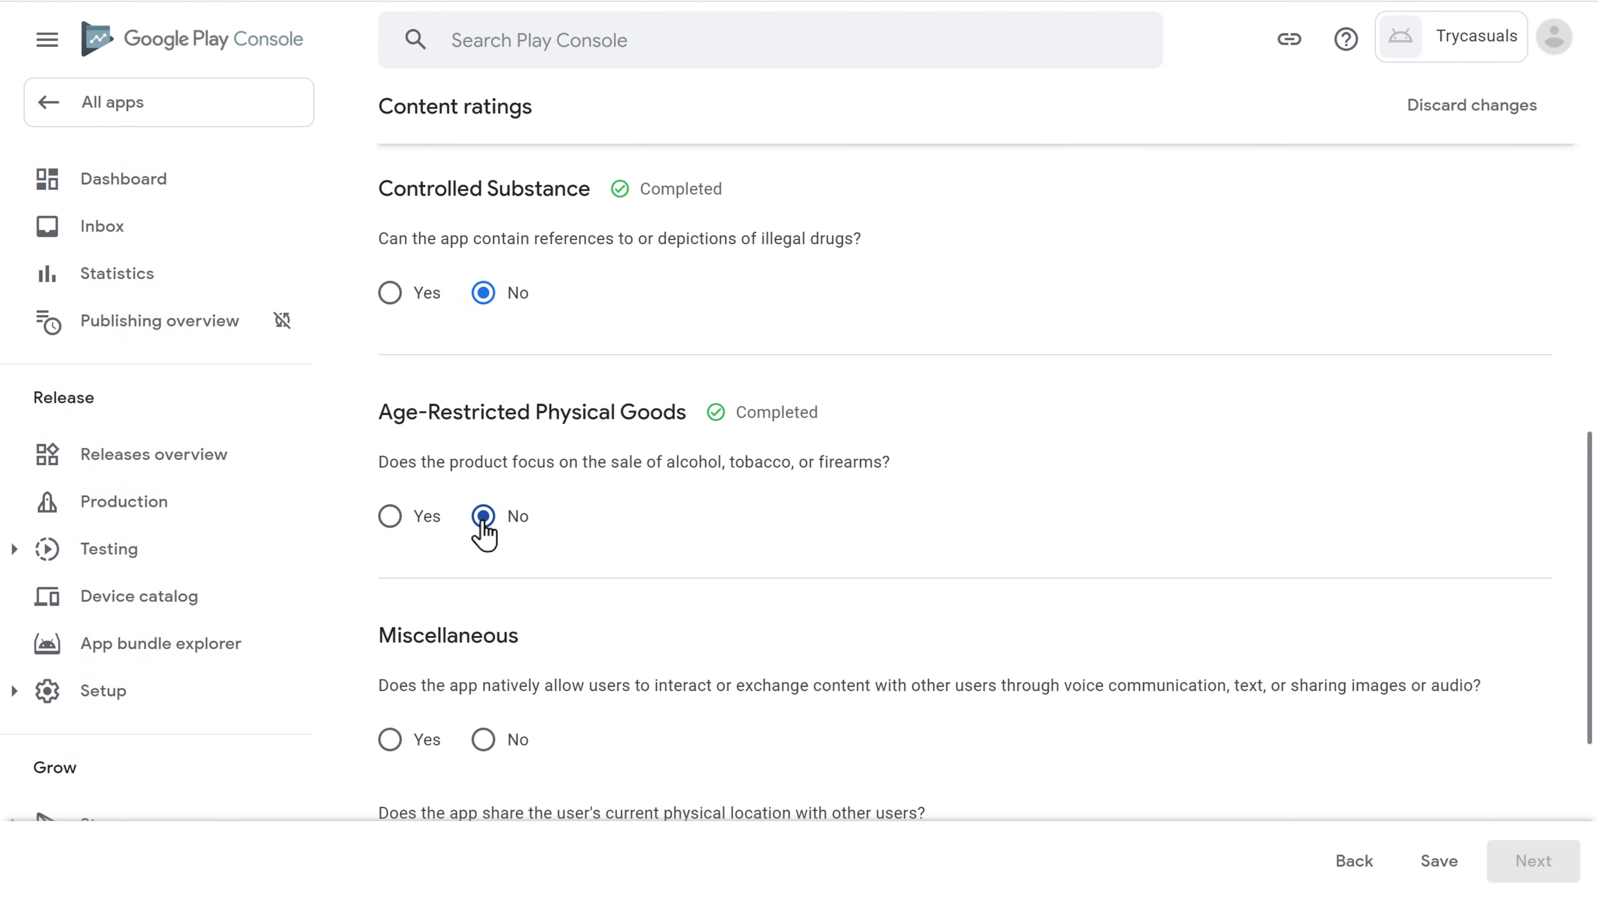
scroll(485, 532, down, 6)
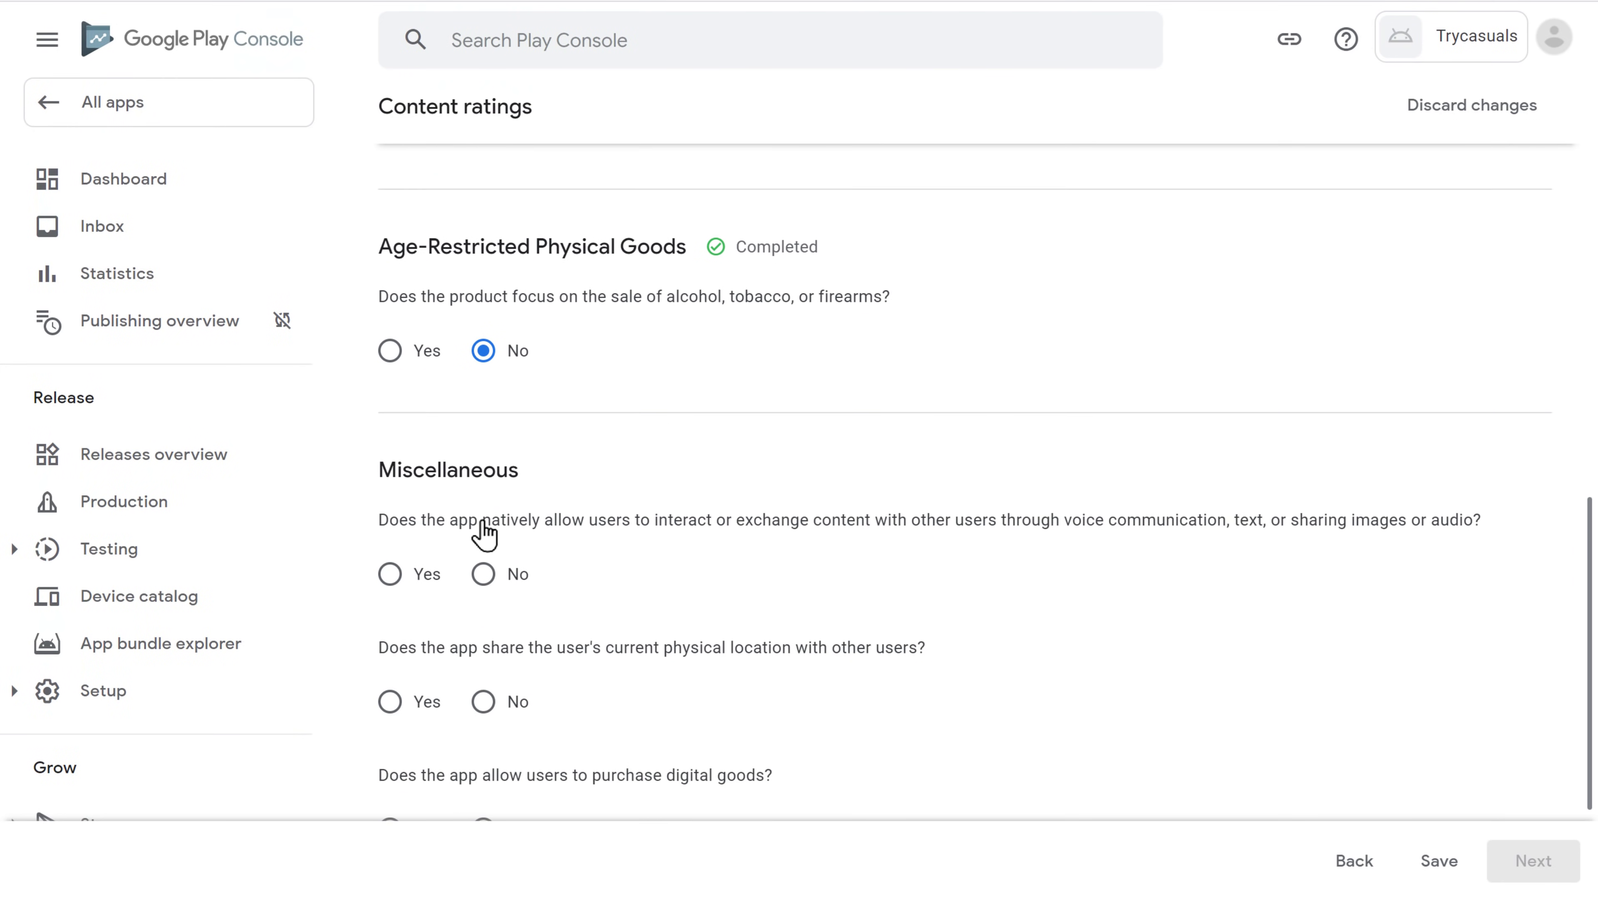
click(483, 363)
click(494, 482)
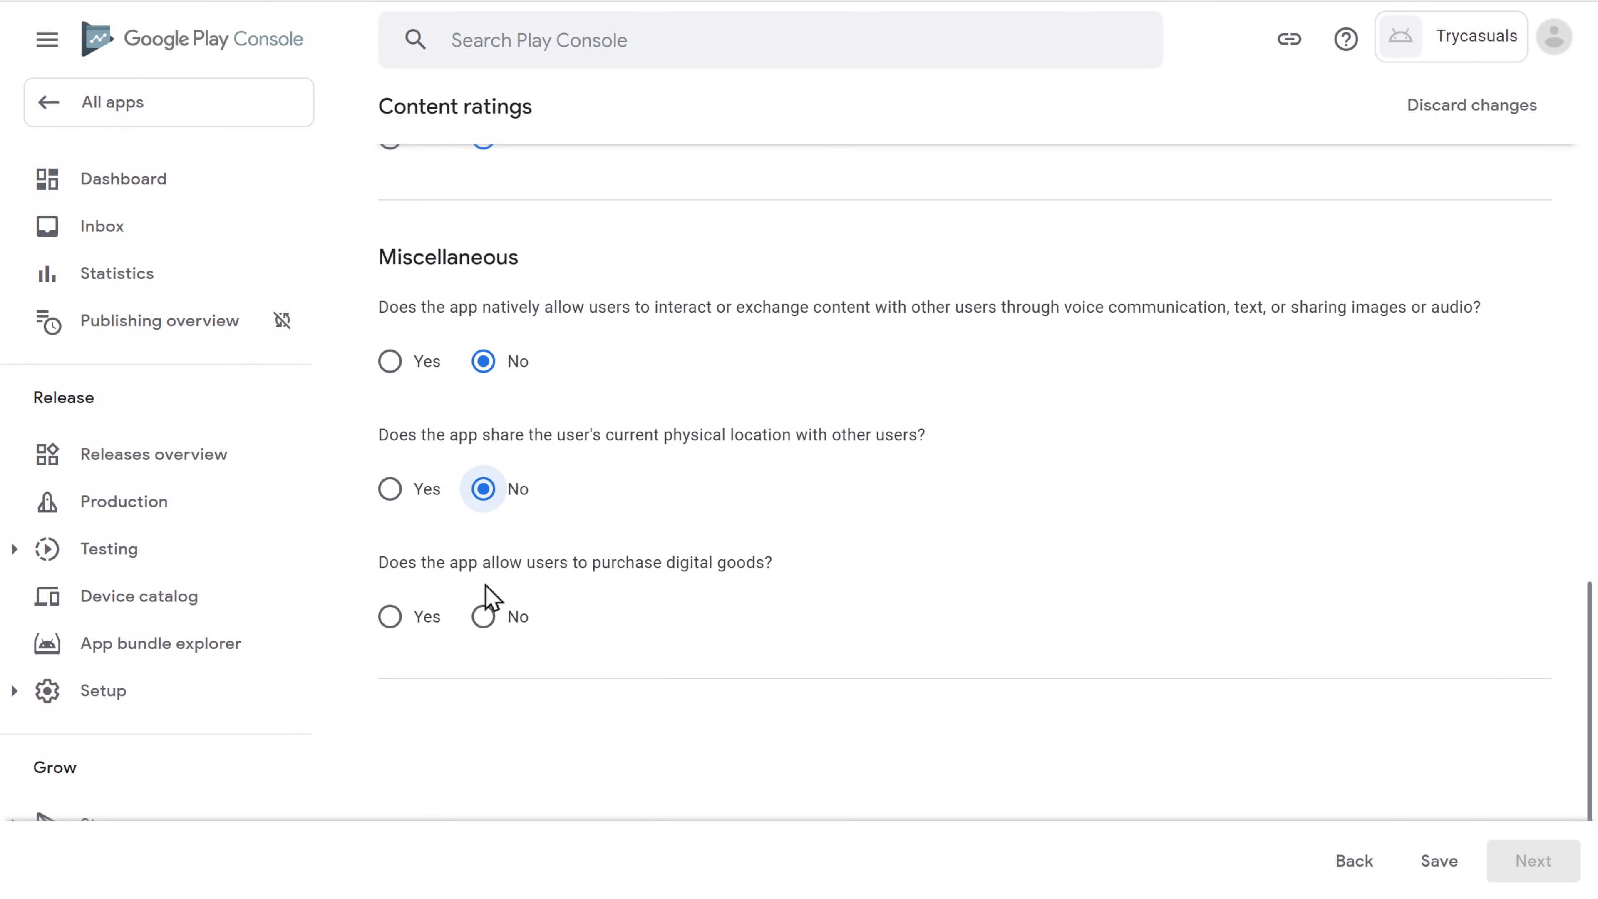
click(484, 616)
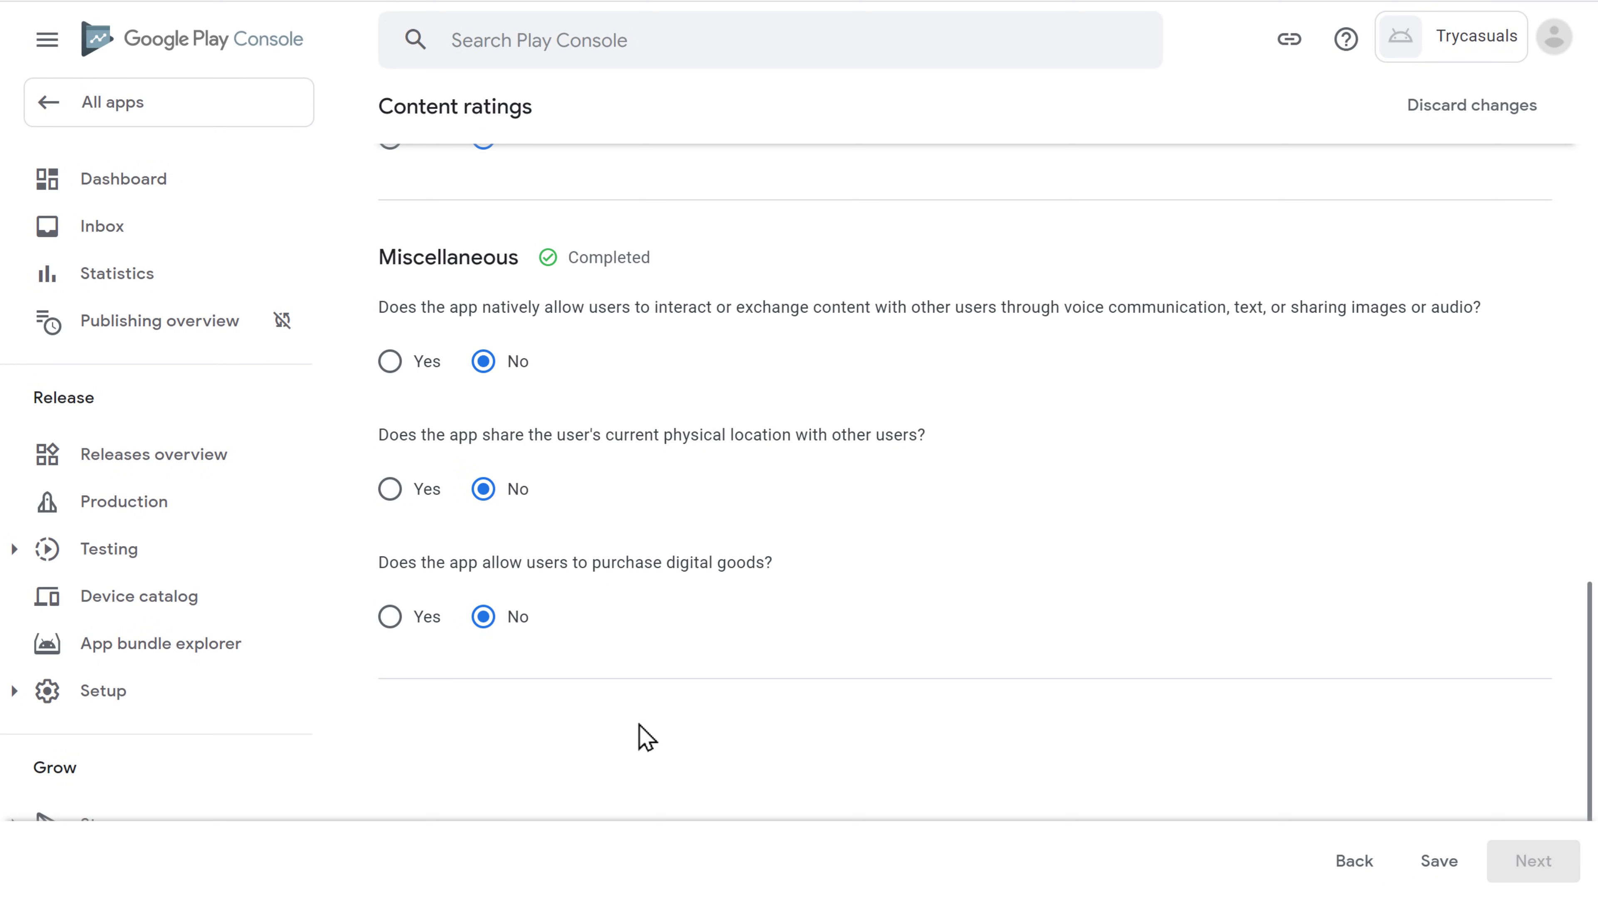
click(1425, 872)
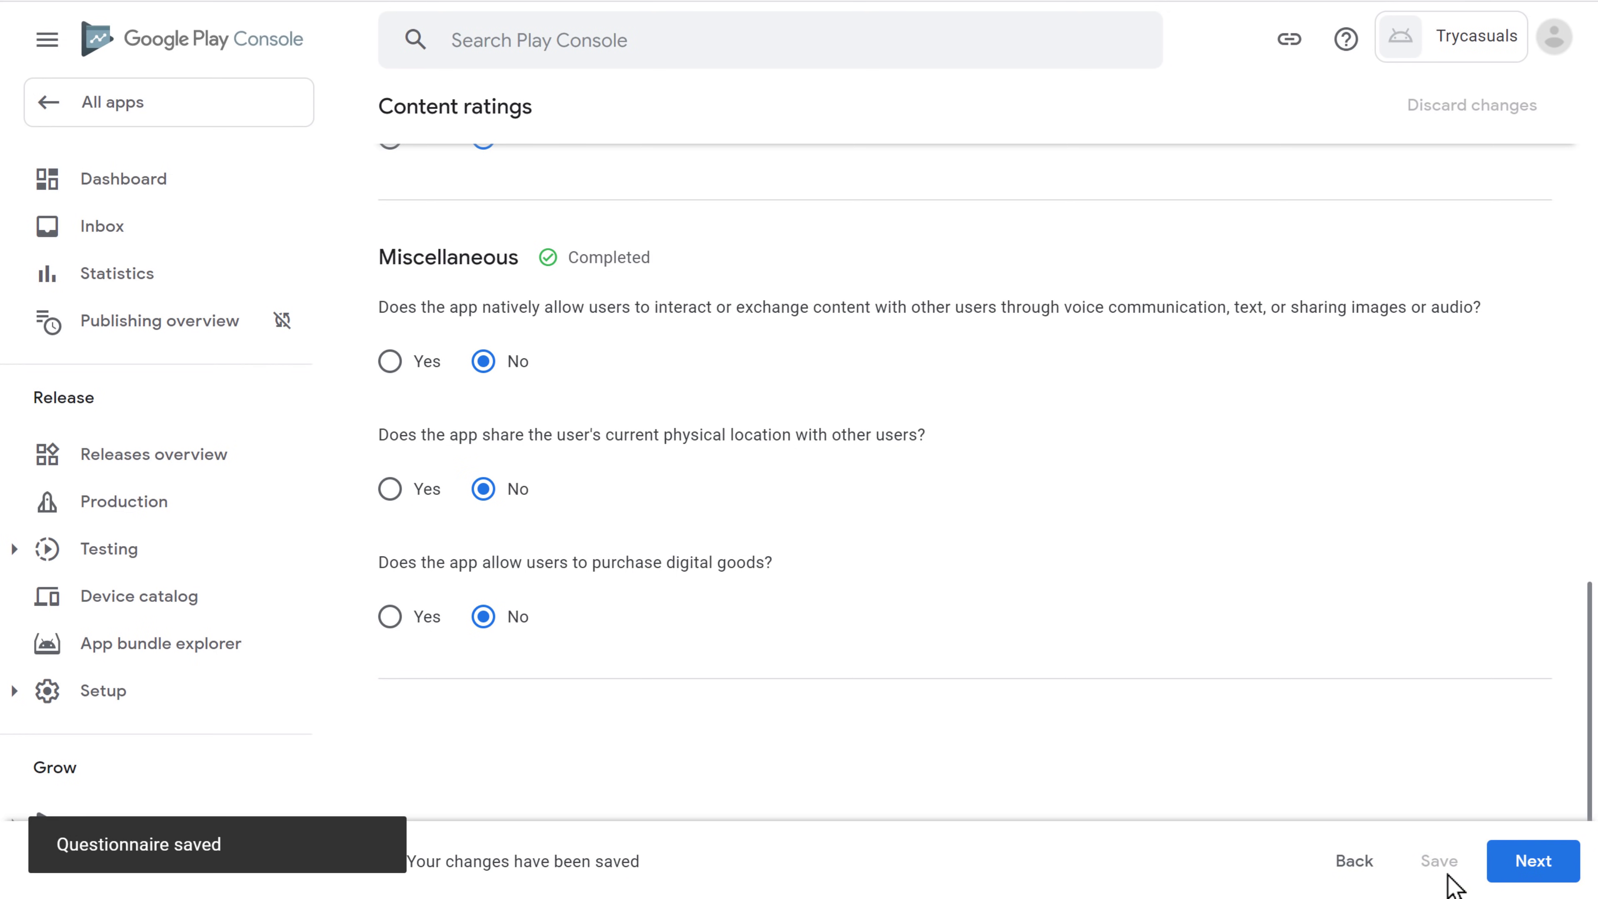
click(1533, 876)
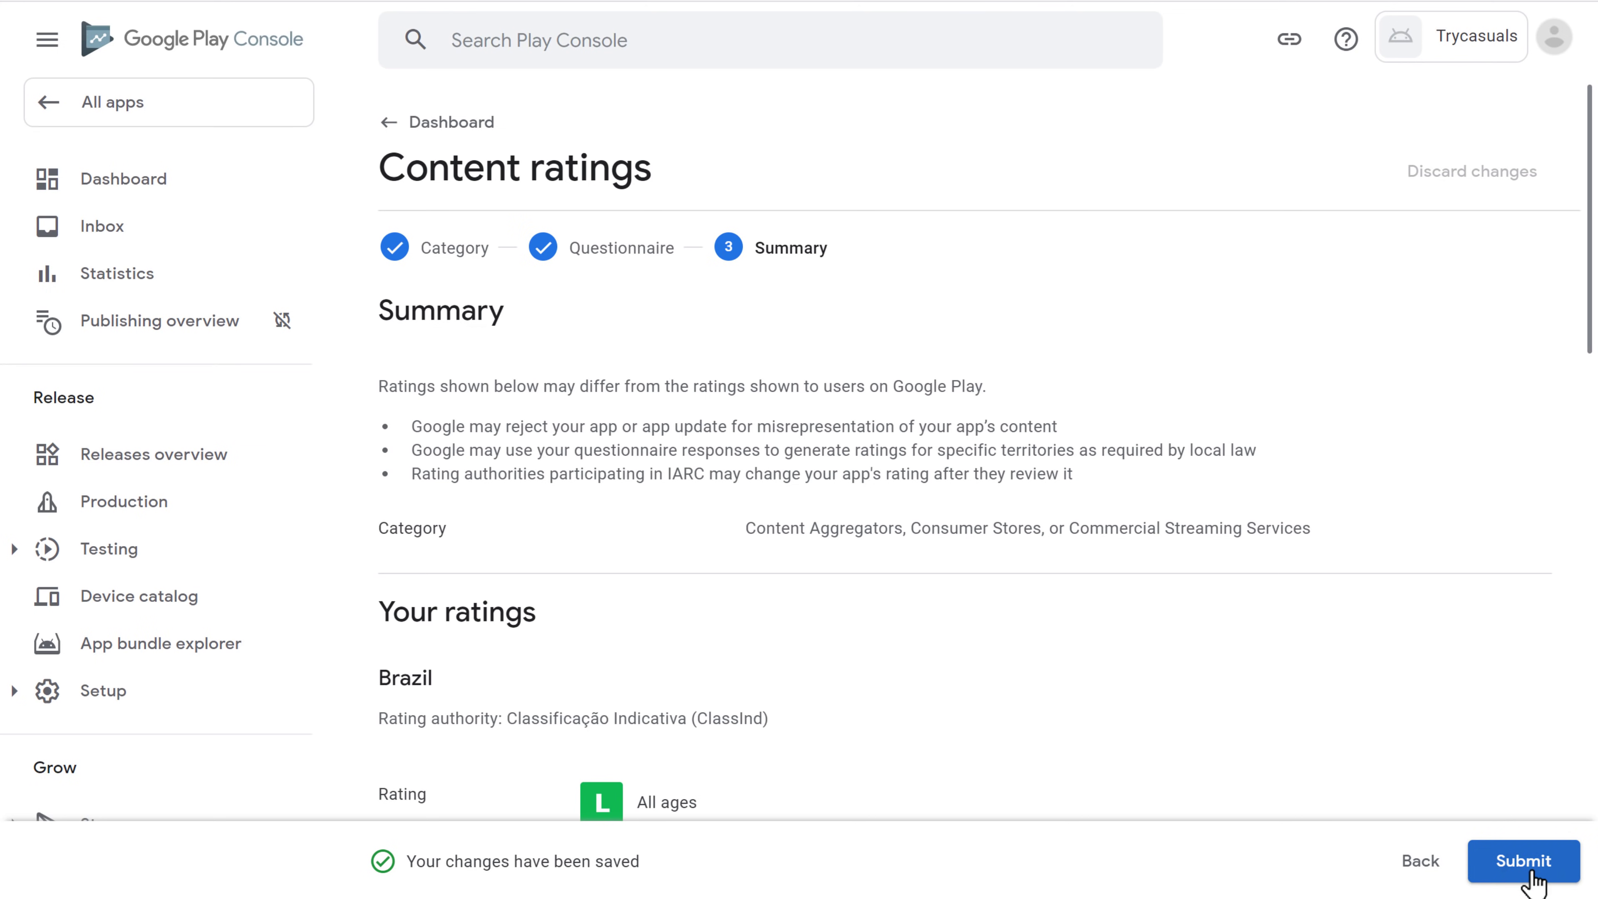
Submit the content ratings and go back to the app dashboard
scroll(1543, 702, down, 15)
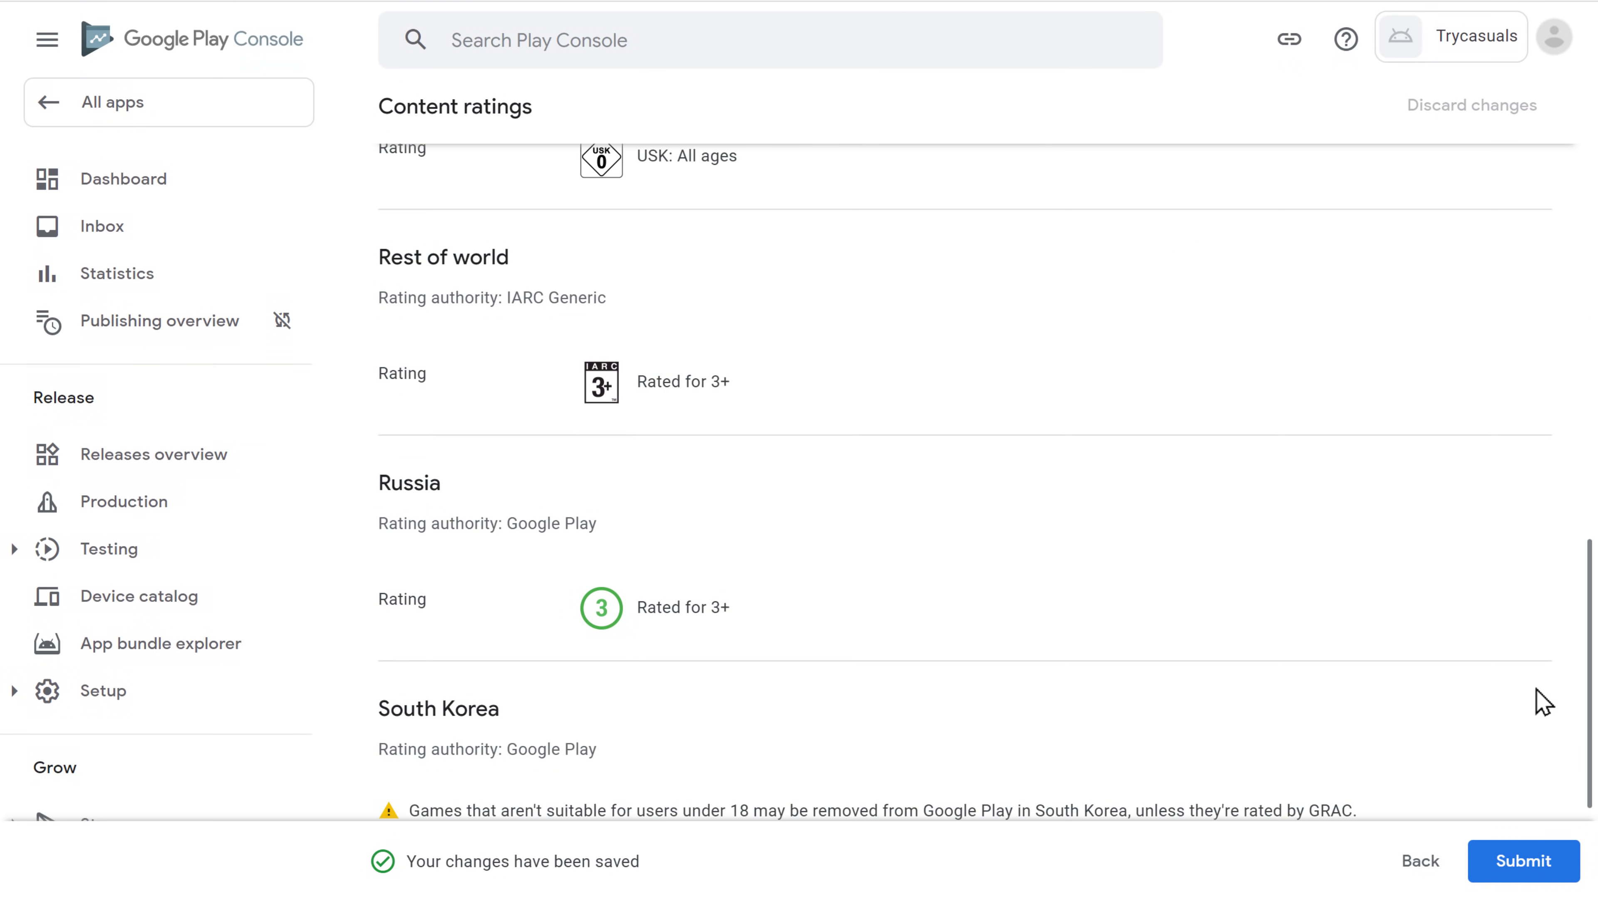
scroll(1543, 703, down, 3)
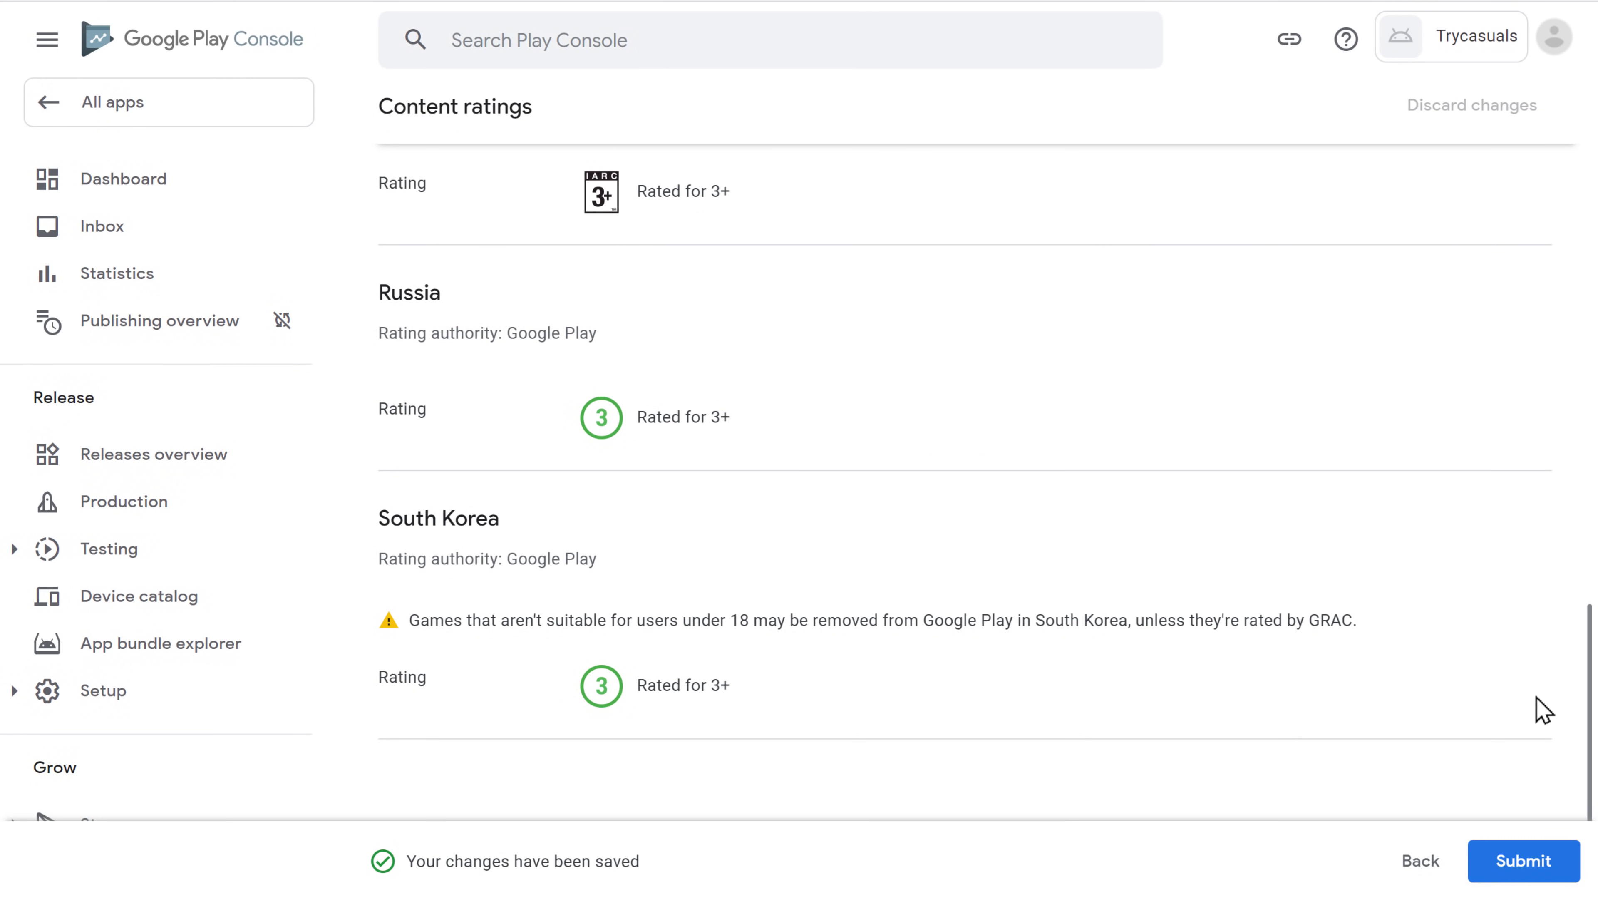
click(1528, 858)
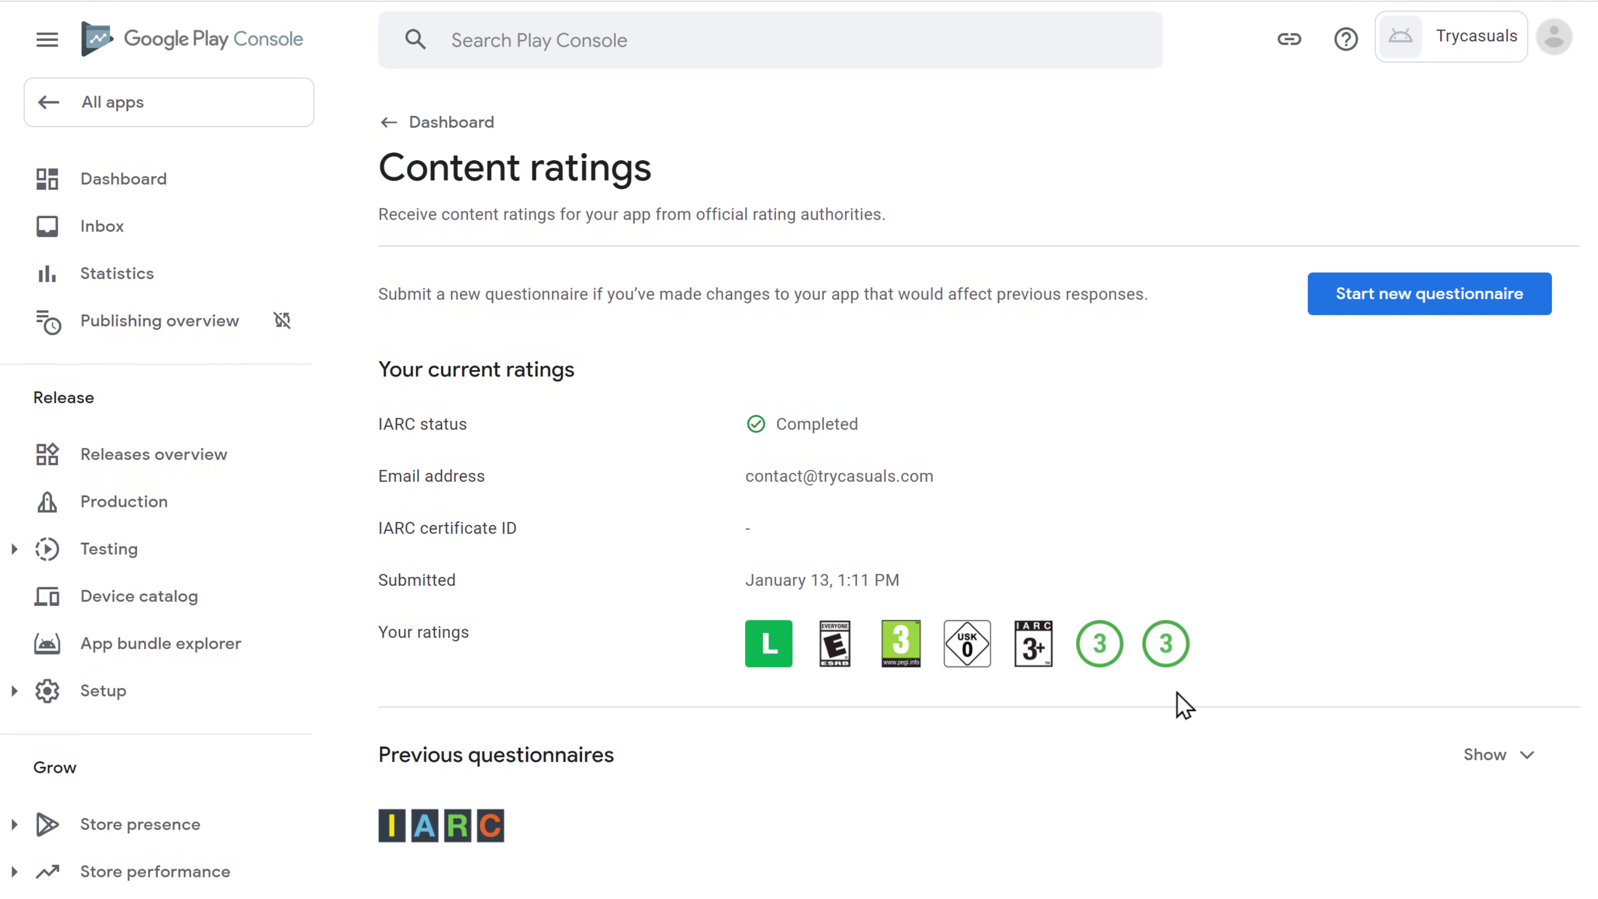
click(453, 134)
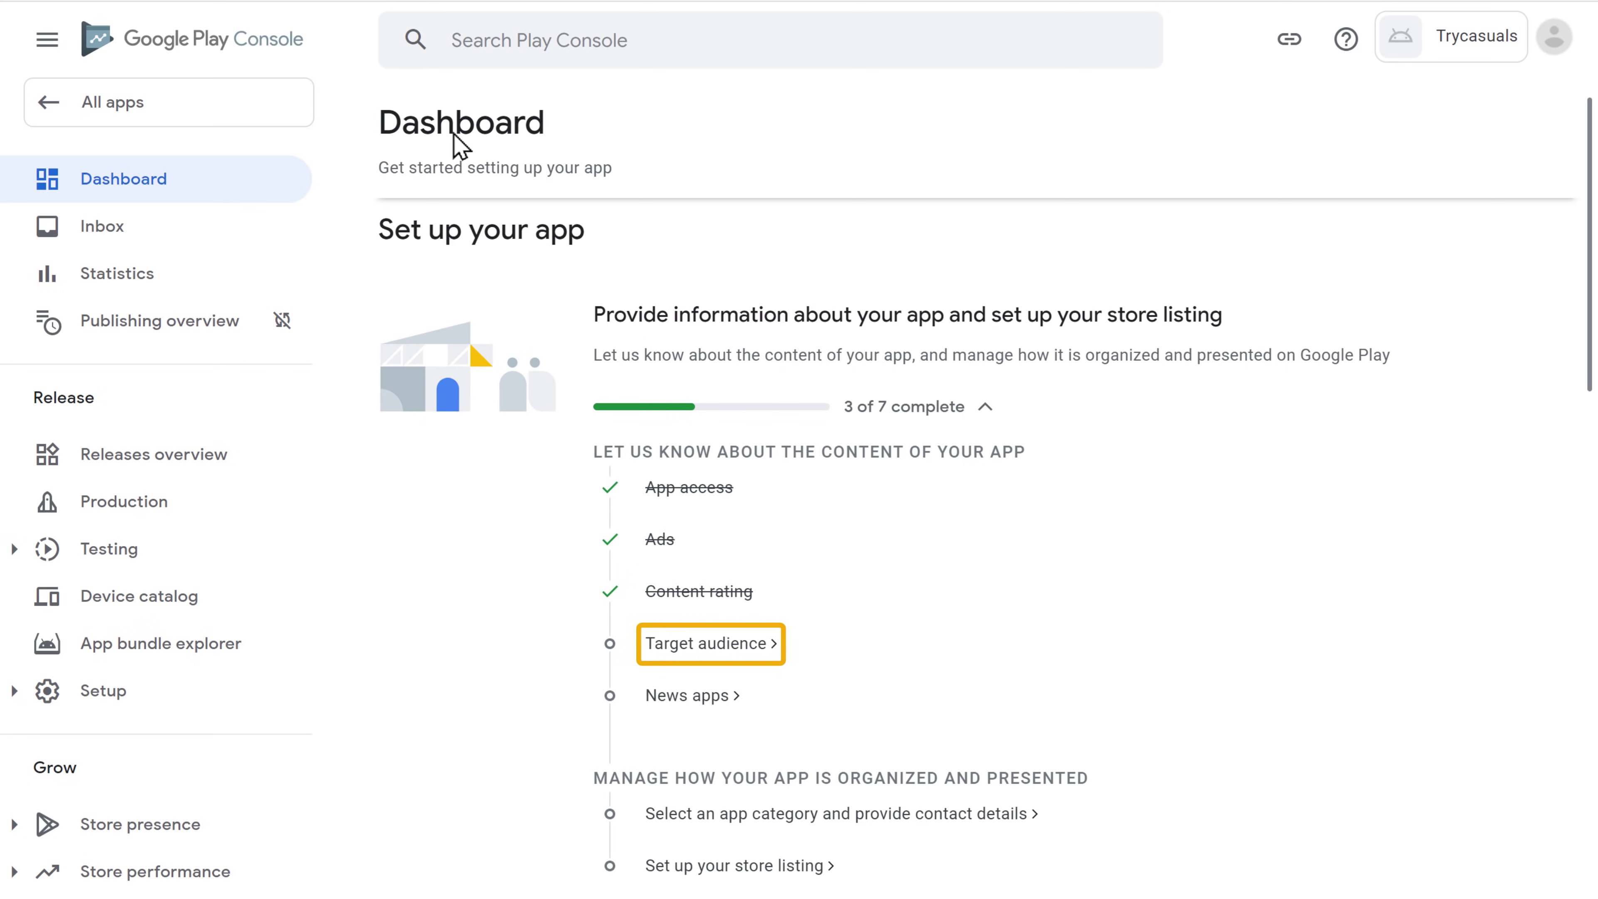
Set the target audience to 18 and over, not appealing to children, and save
click(688, 645)
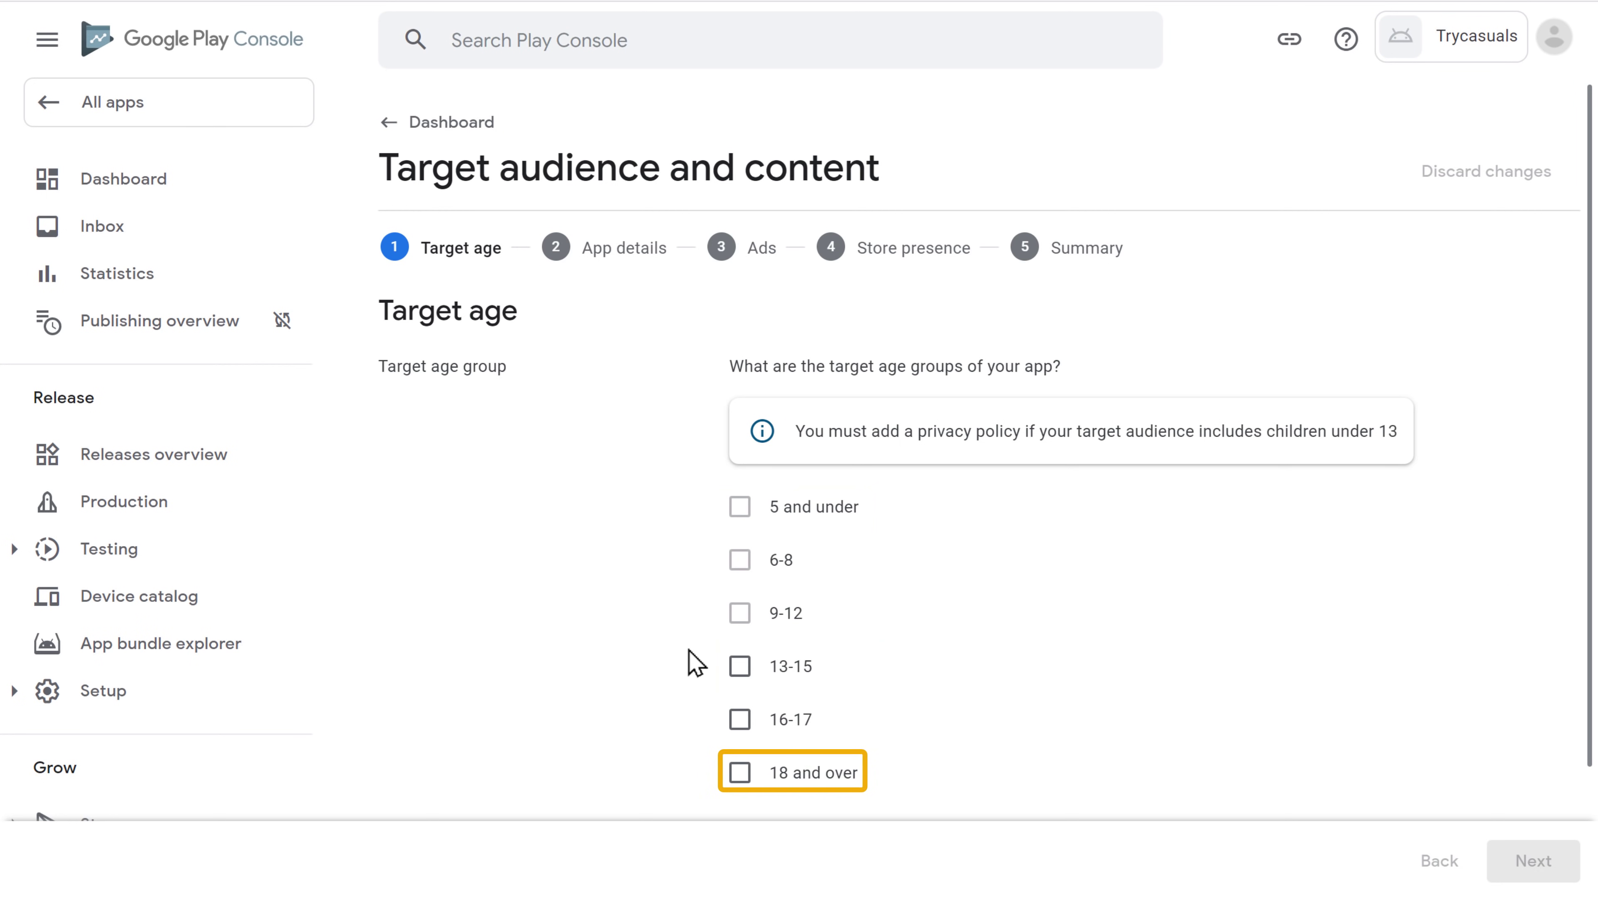
click(737, 775)
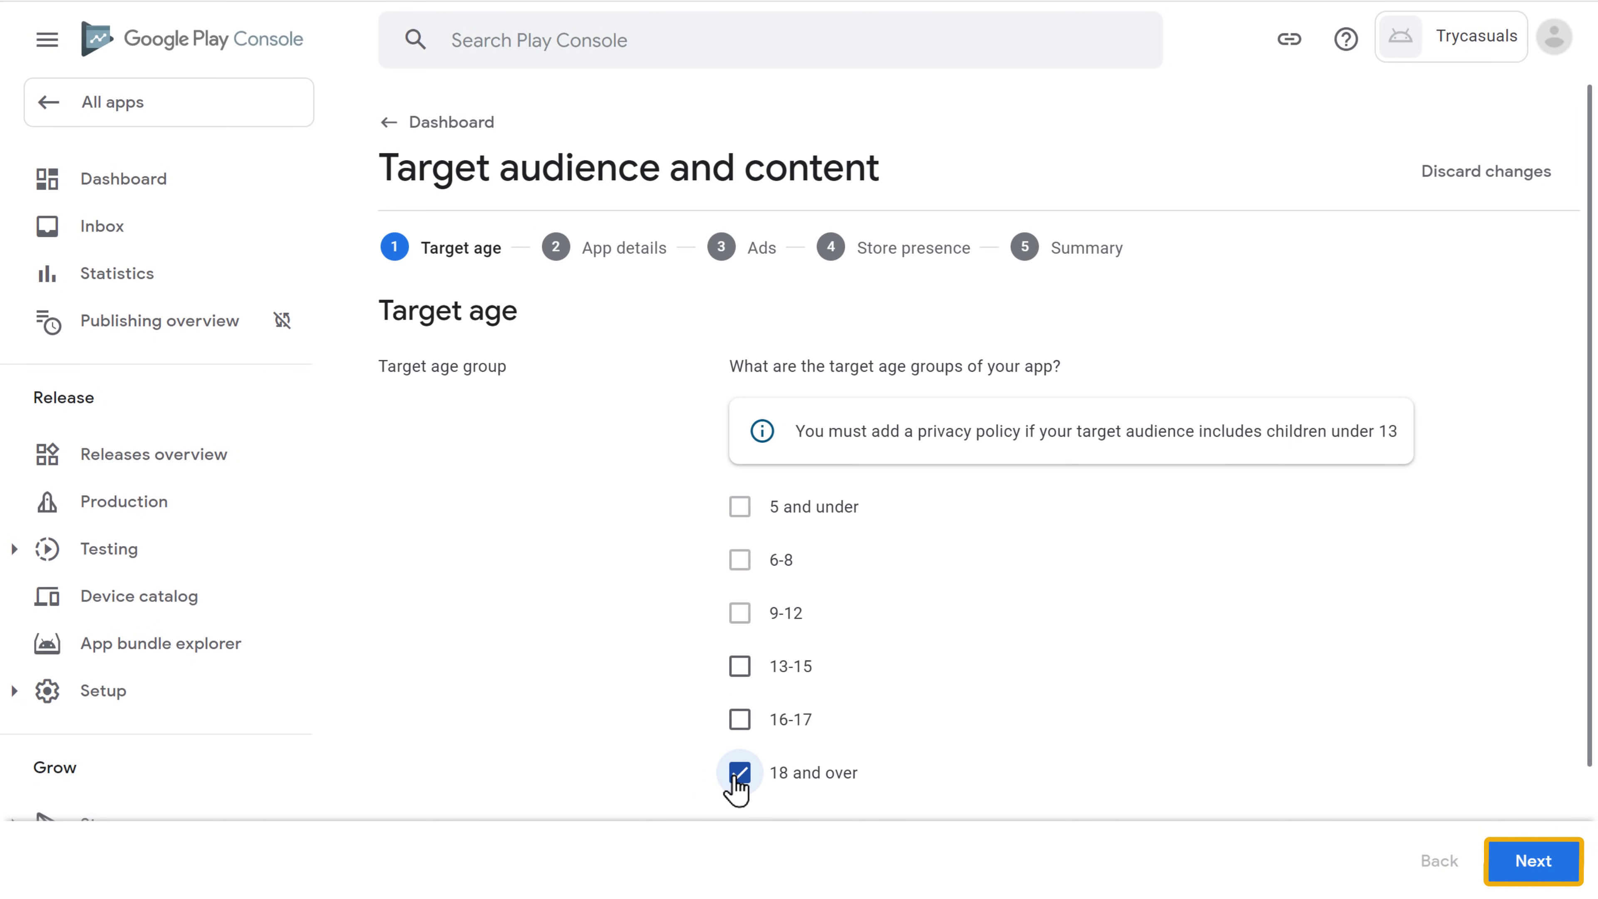
click(1533, 862)
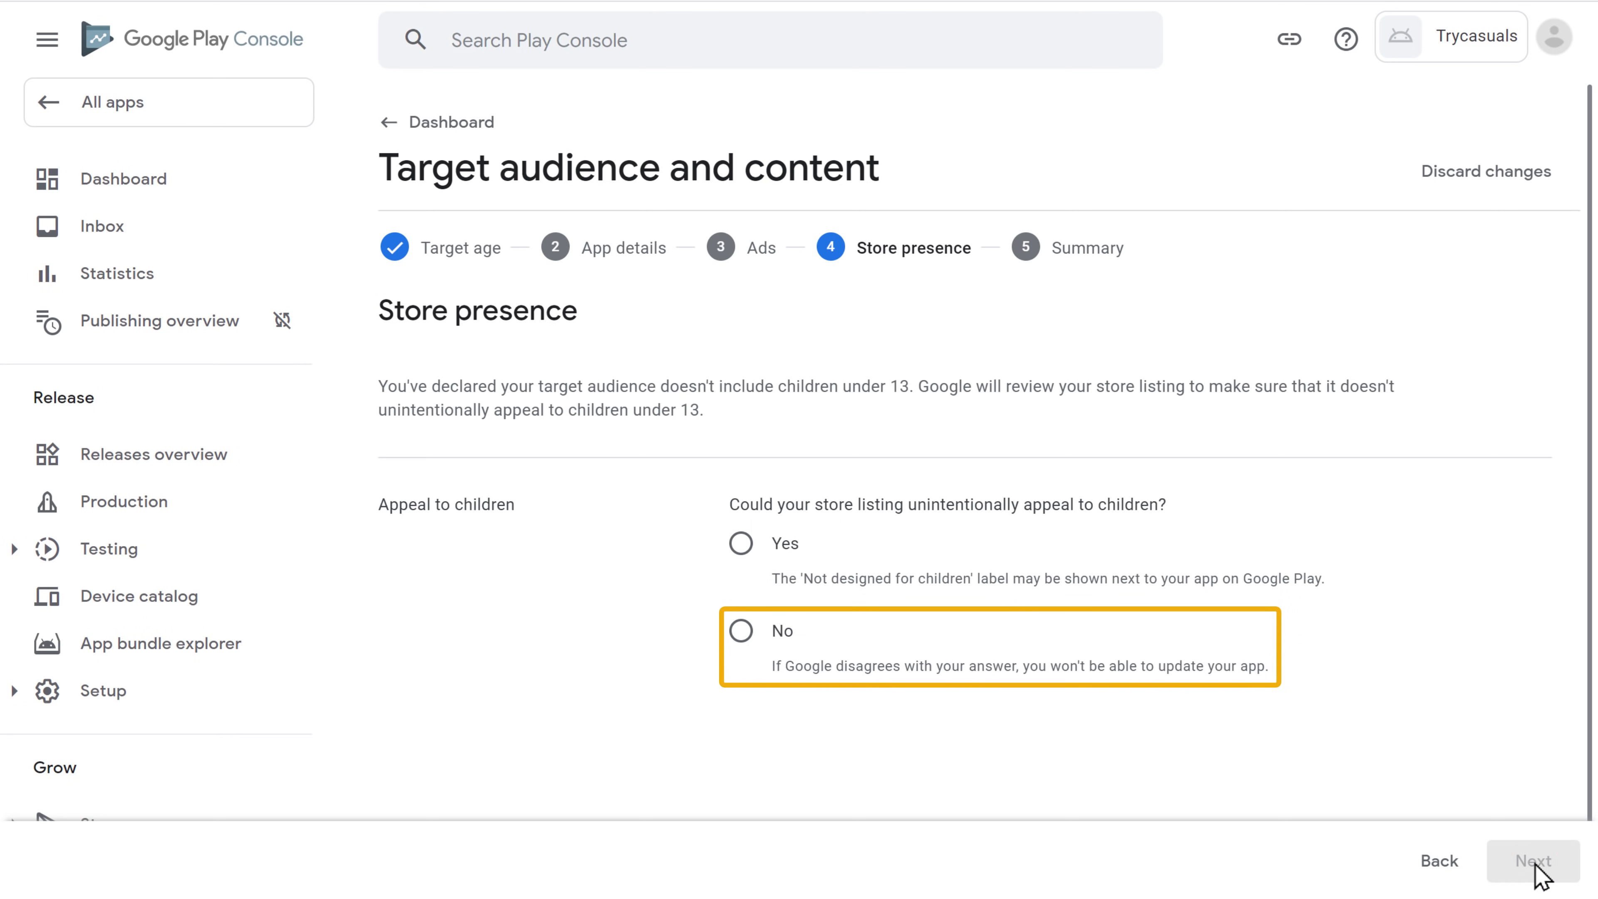
click(740, 633)
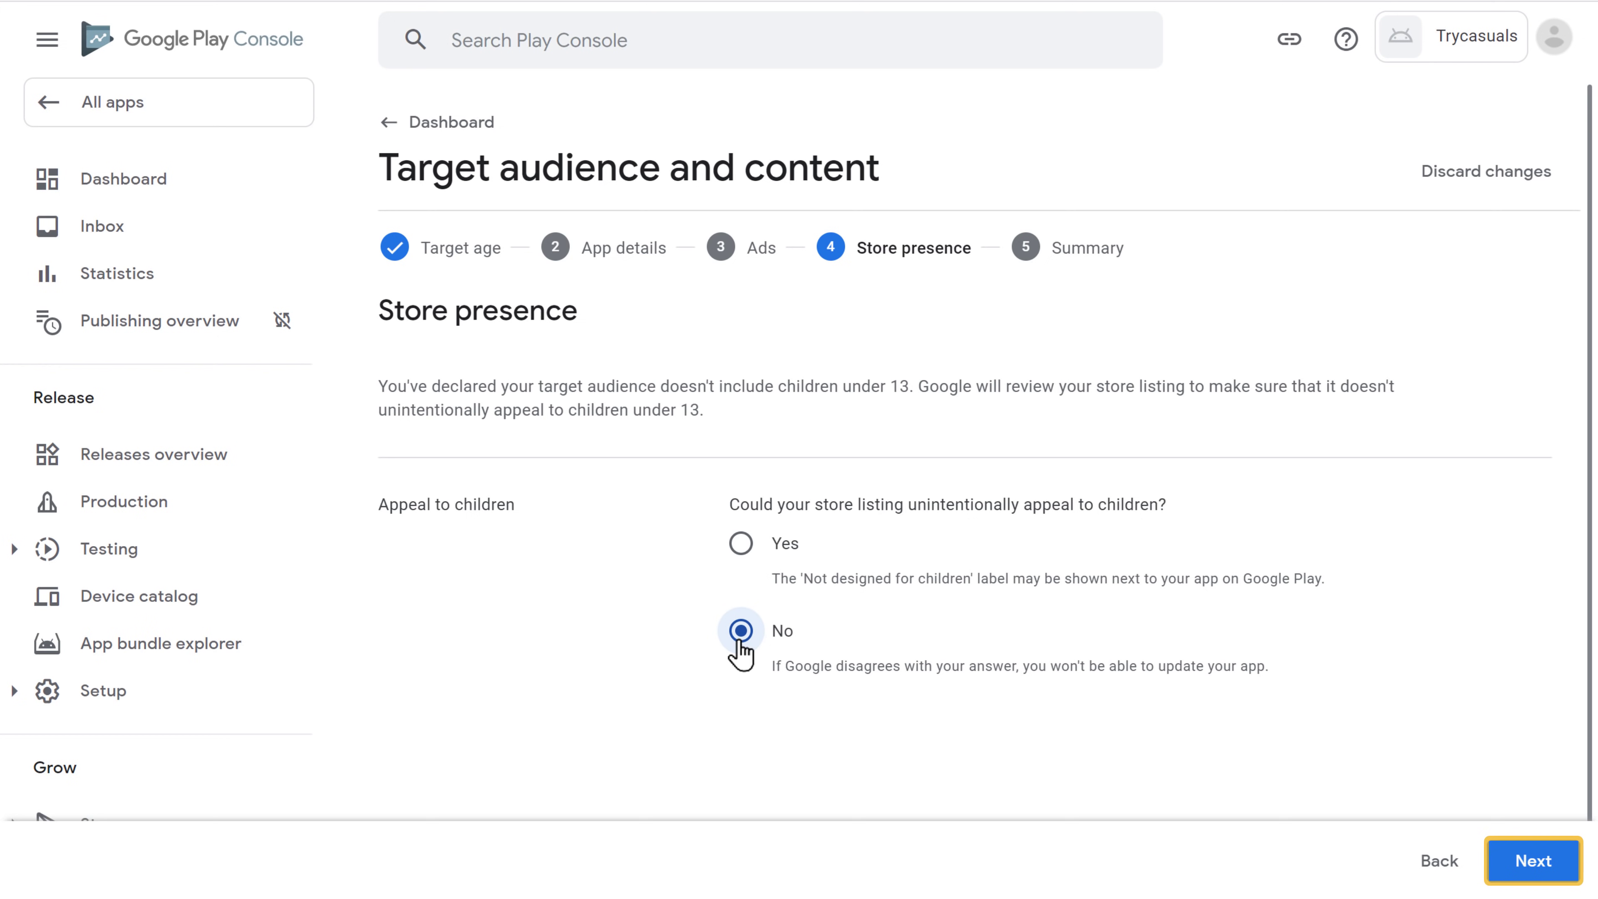
click(1538, 868)
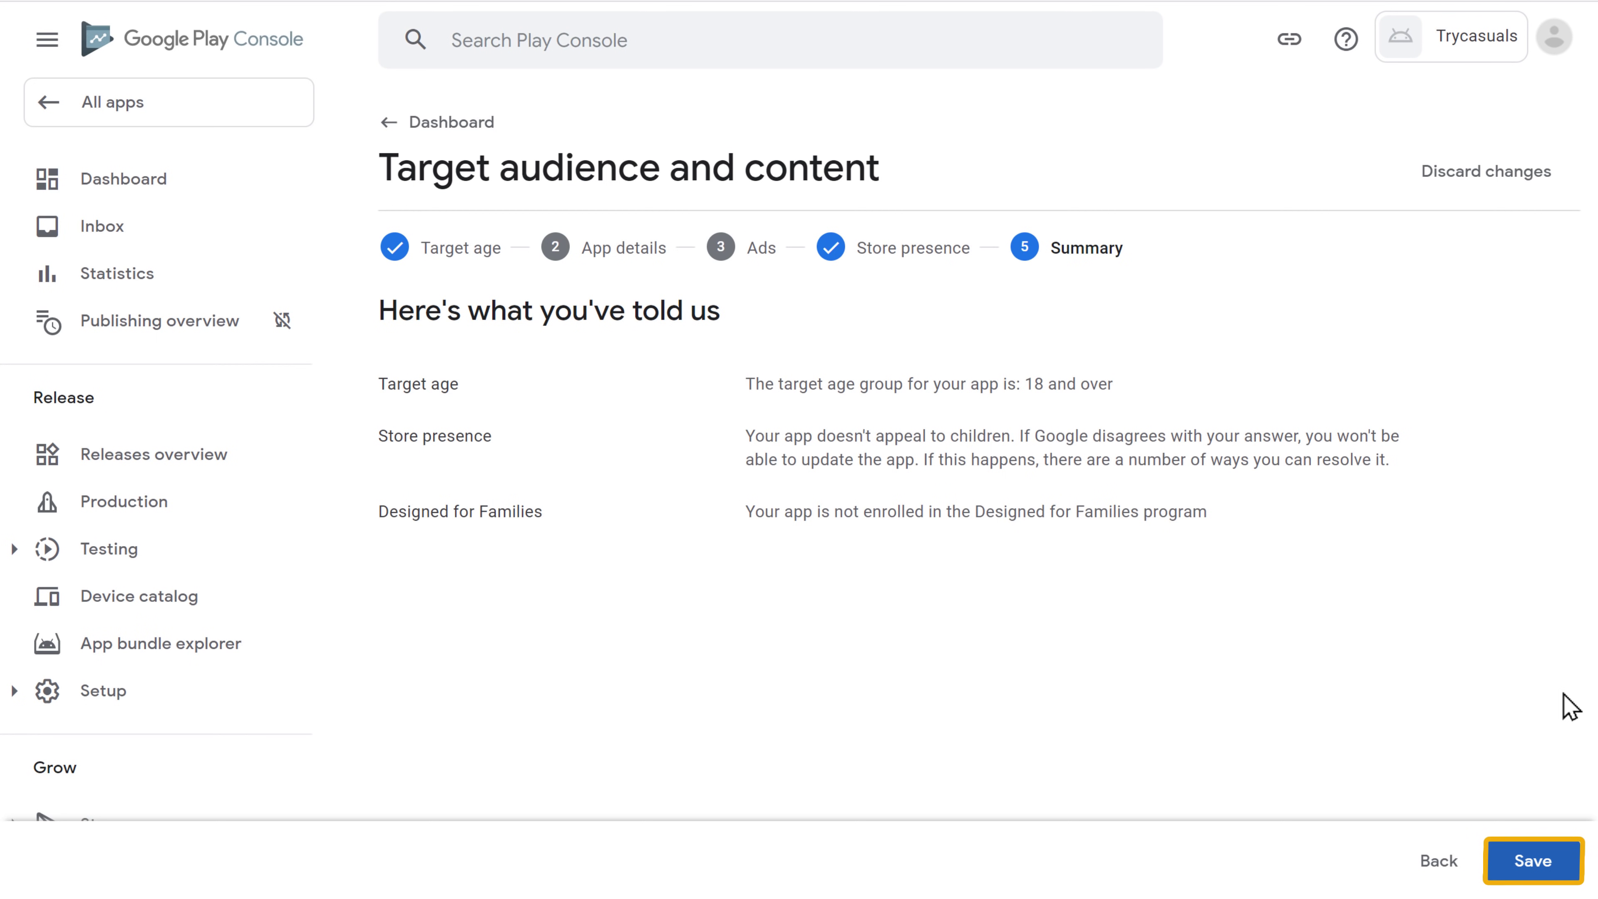
click(1533, 869)
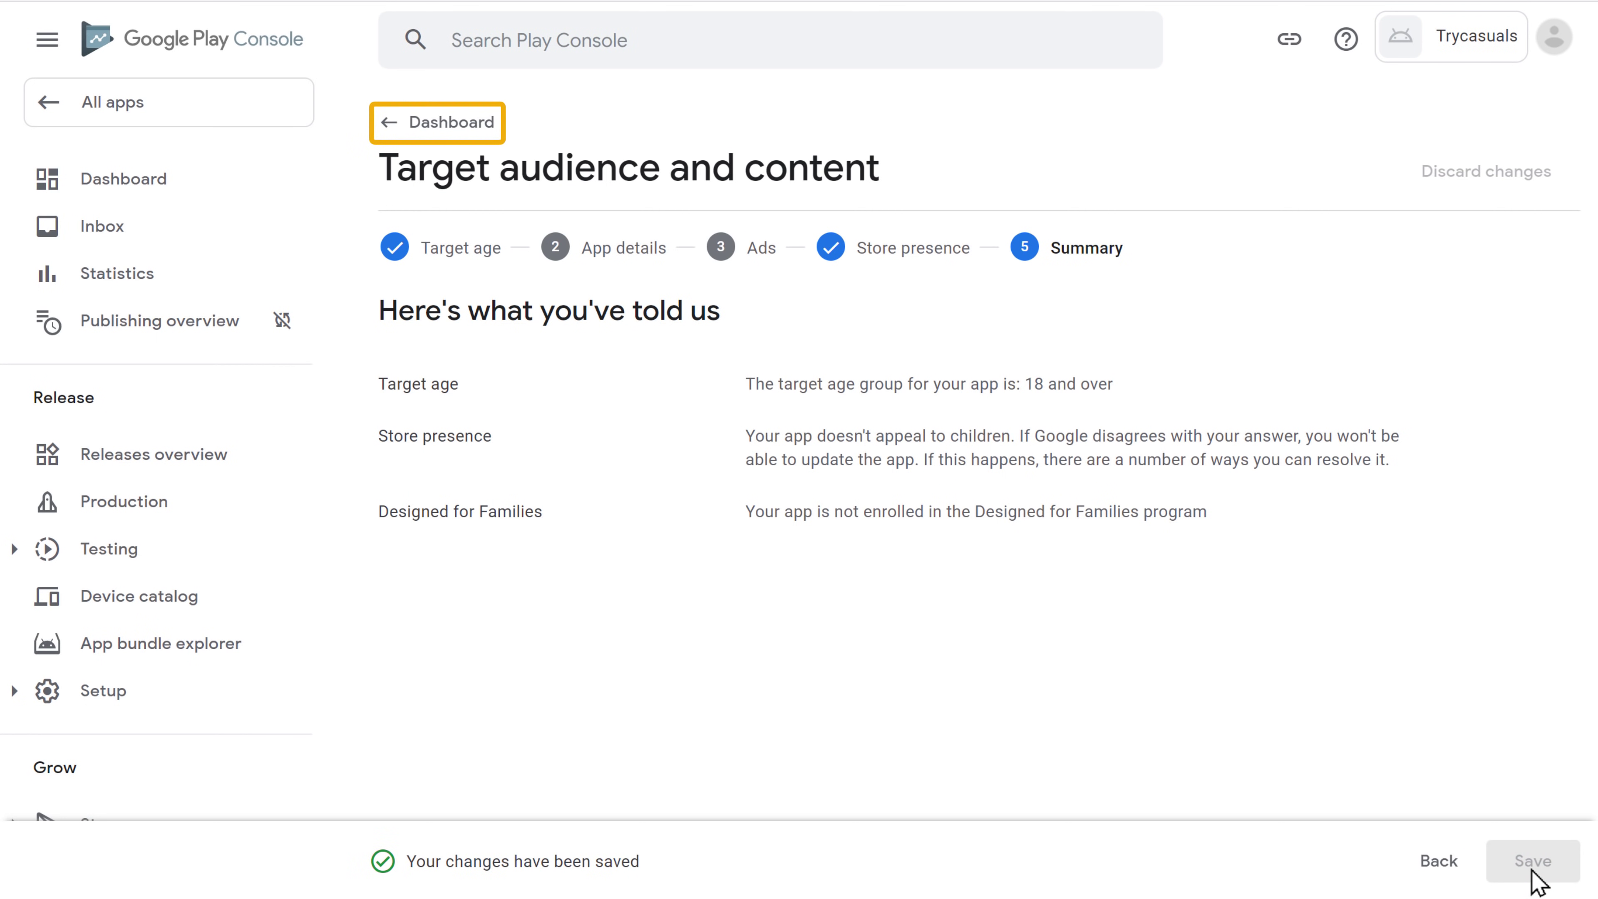
click(448, 126)
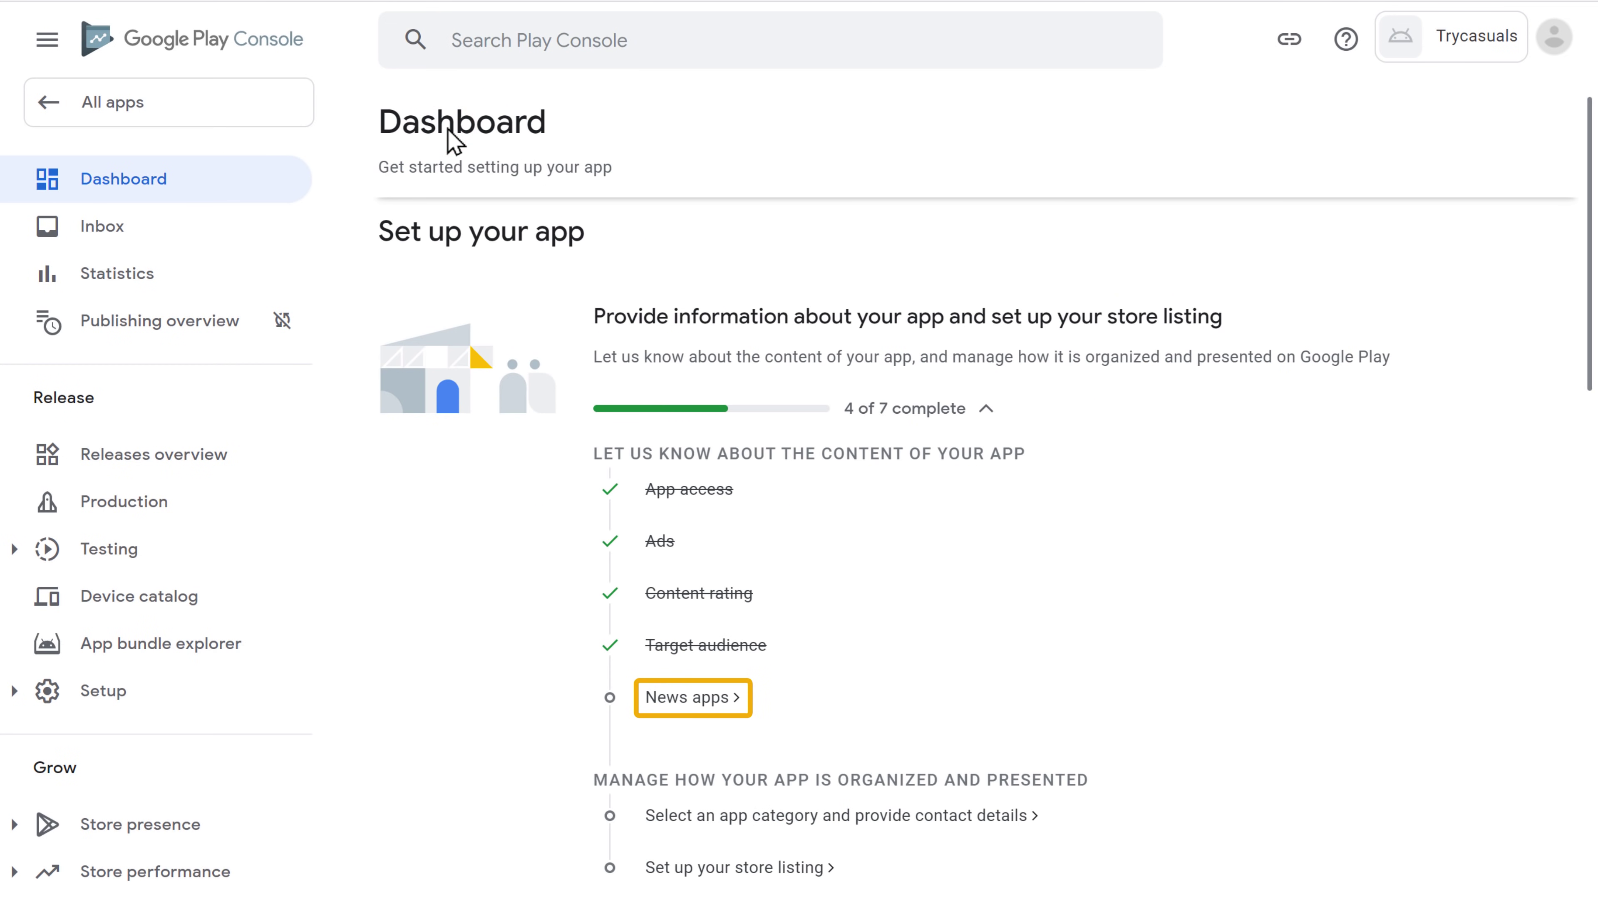
Declare Trycasuals is not a news app and save the News apps task
click(678, 706)
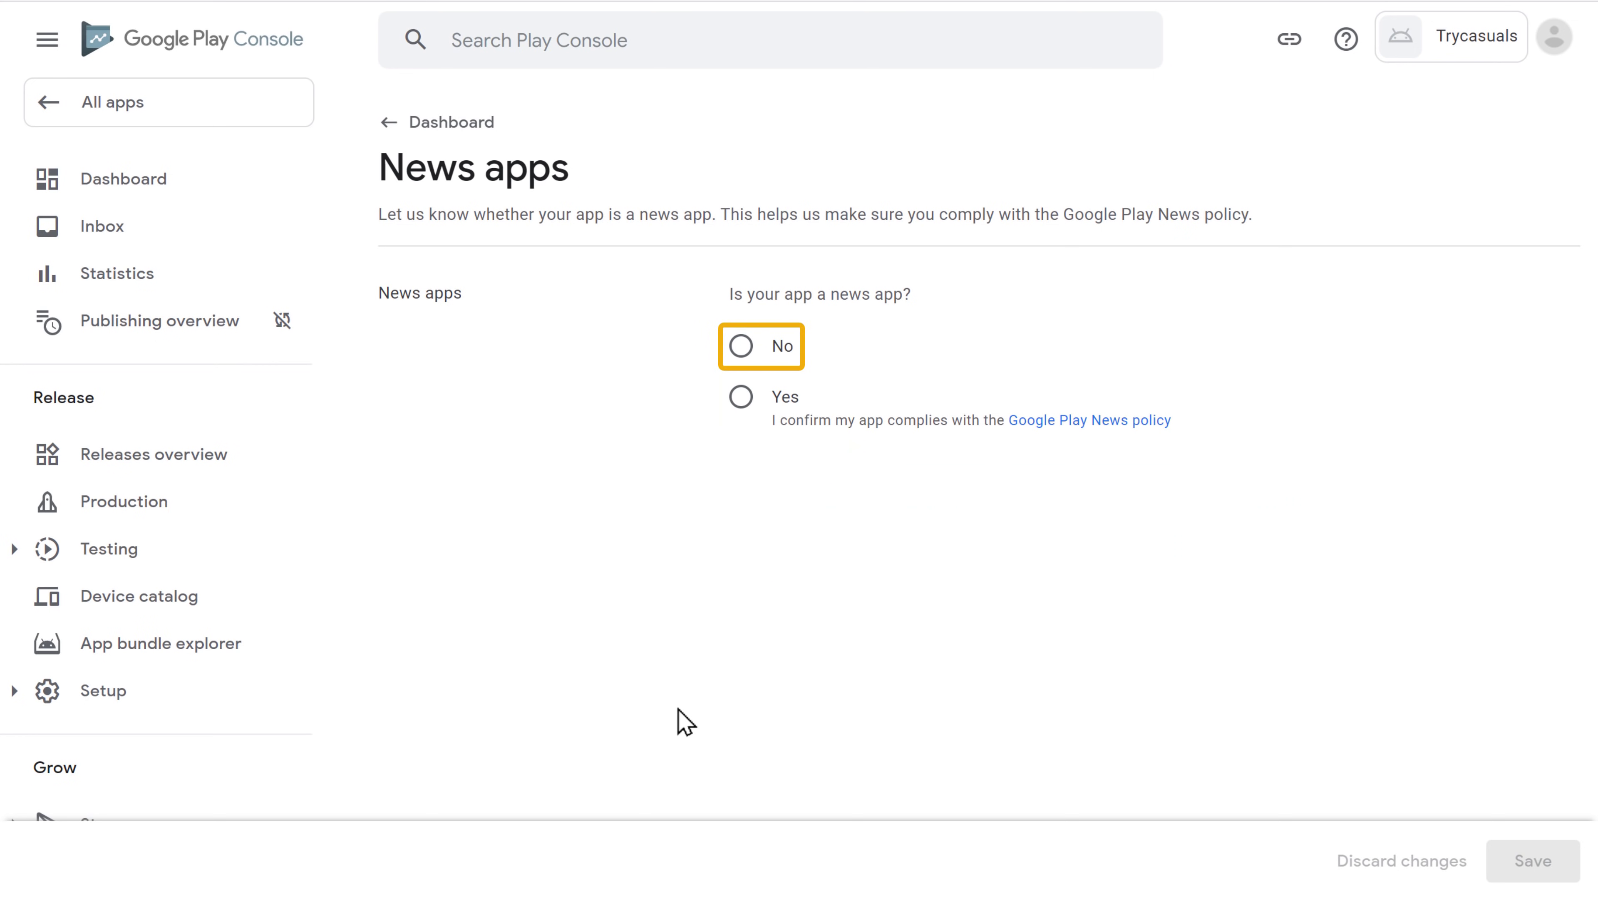
click(742, 361)
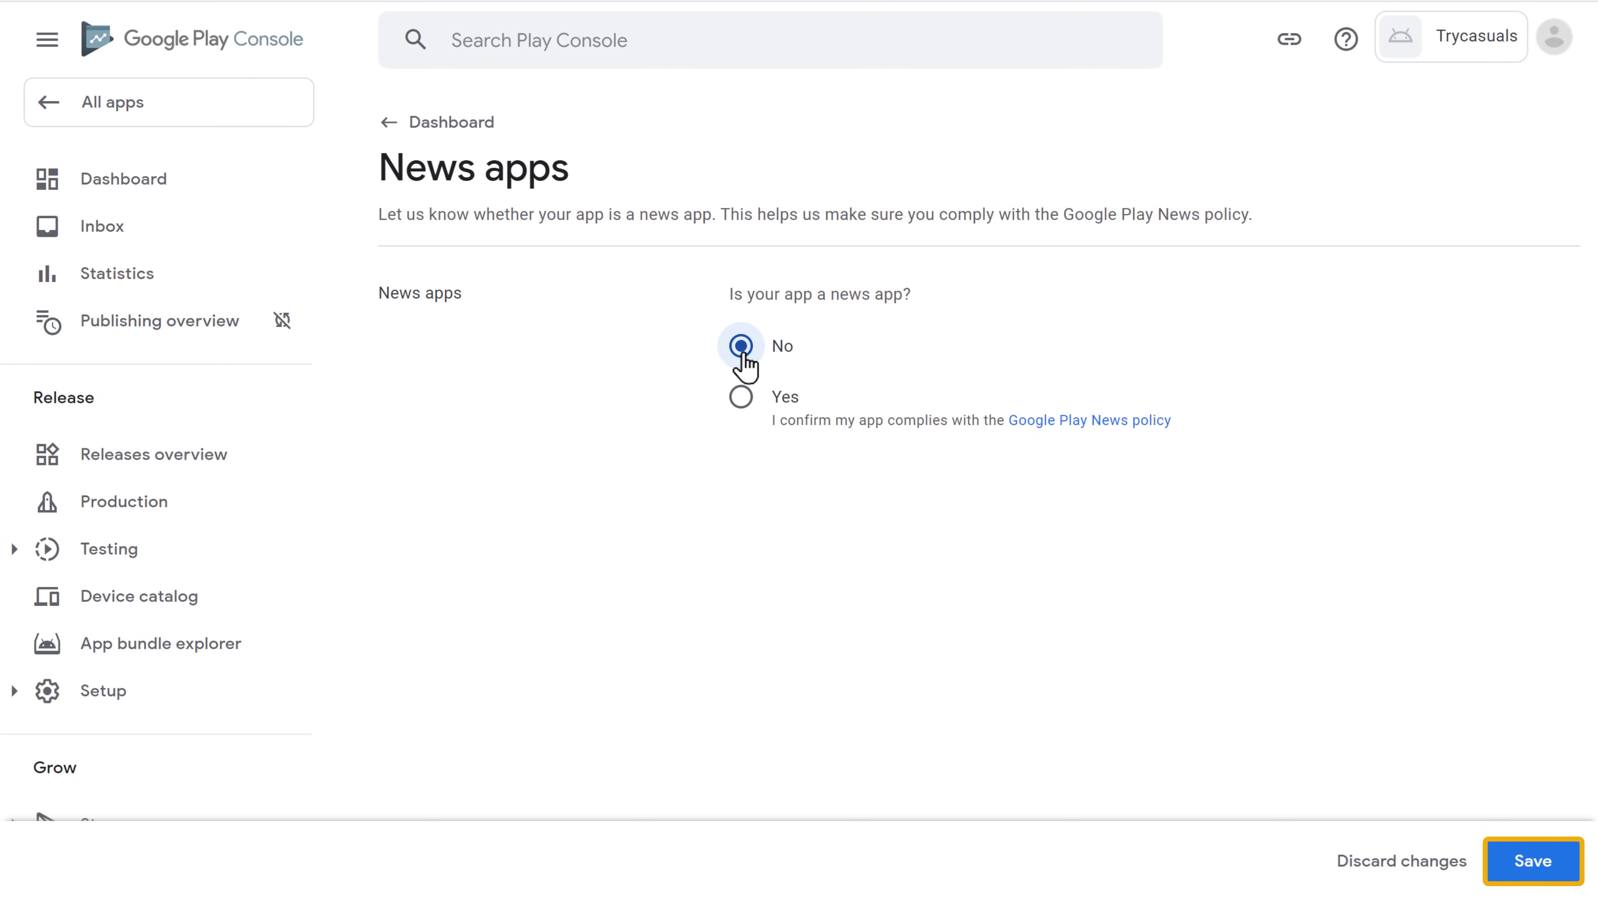
click(1533, 867)
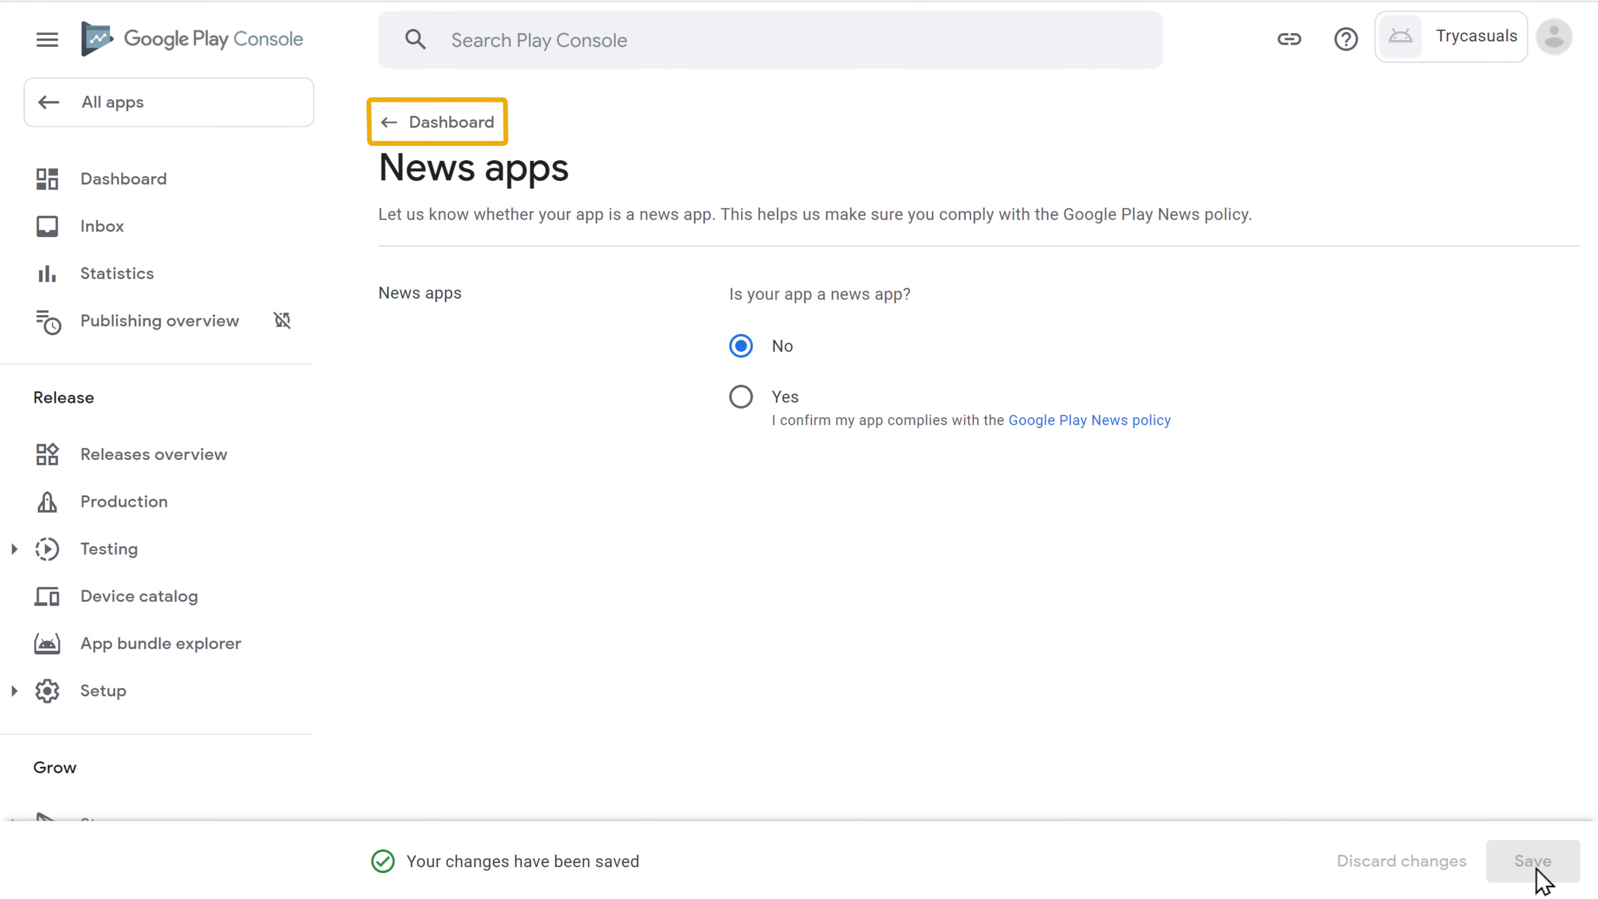
click(449, 134)
scroll(457, 145, down, 2)
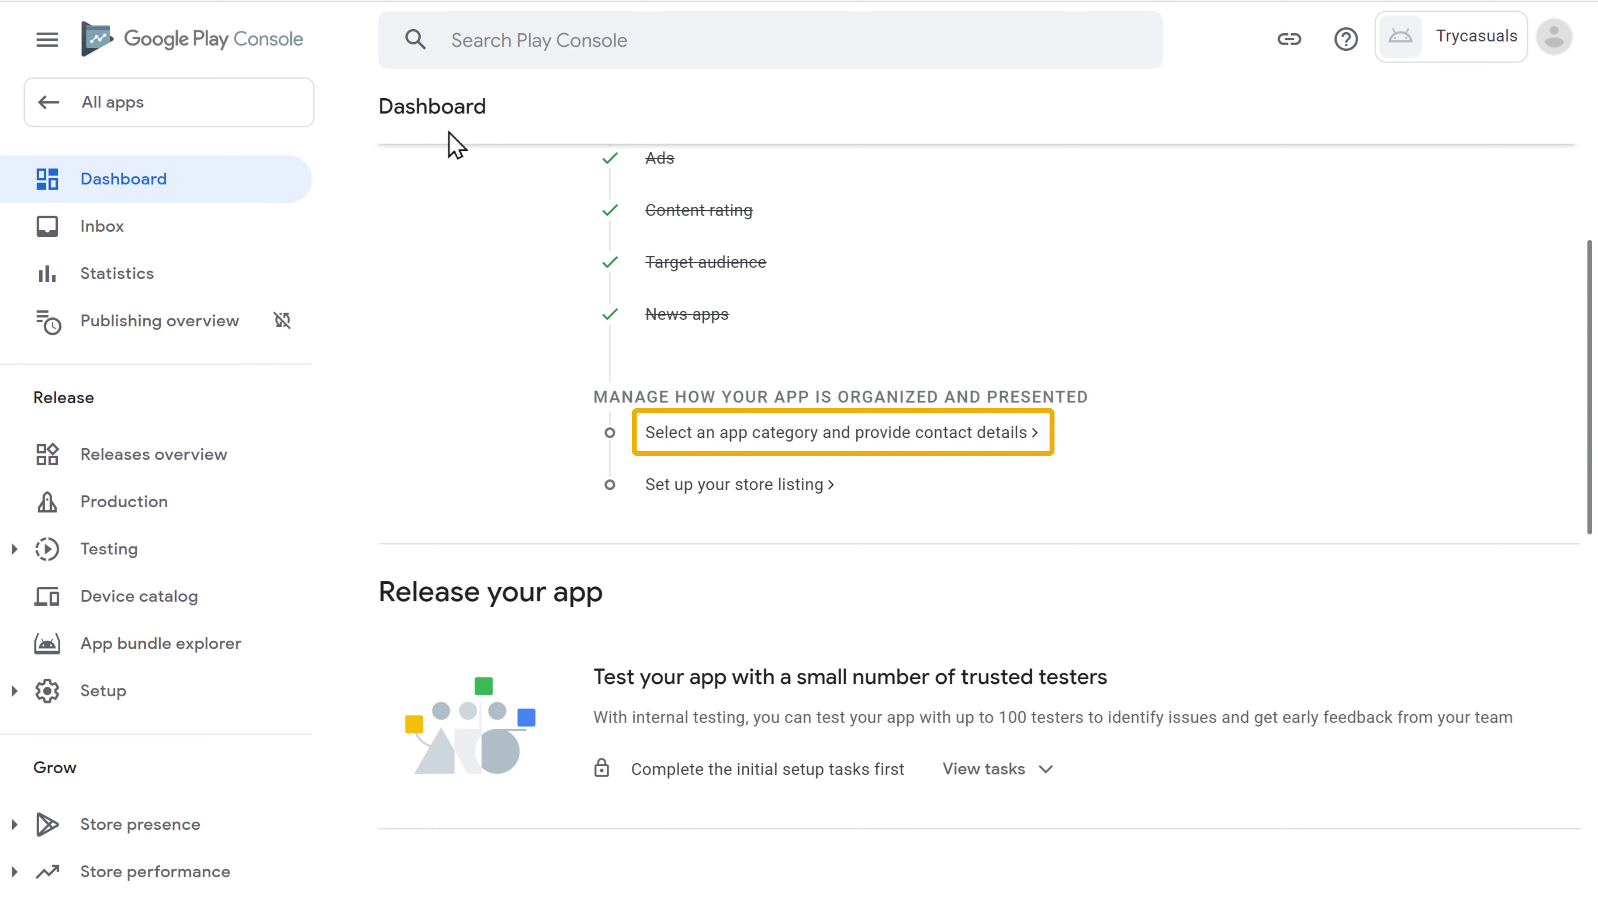
Set the app category to Shopping, enter the store listing contact details, and save
click(733, 441)
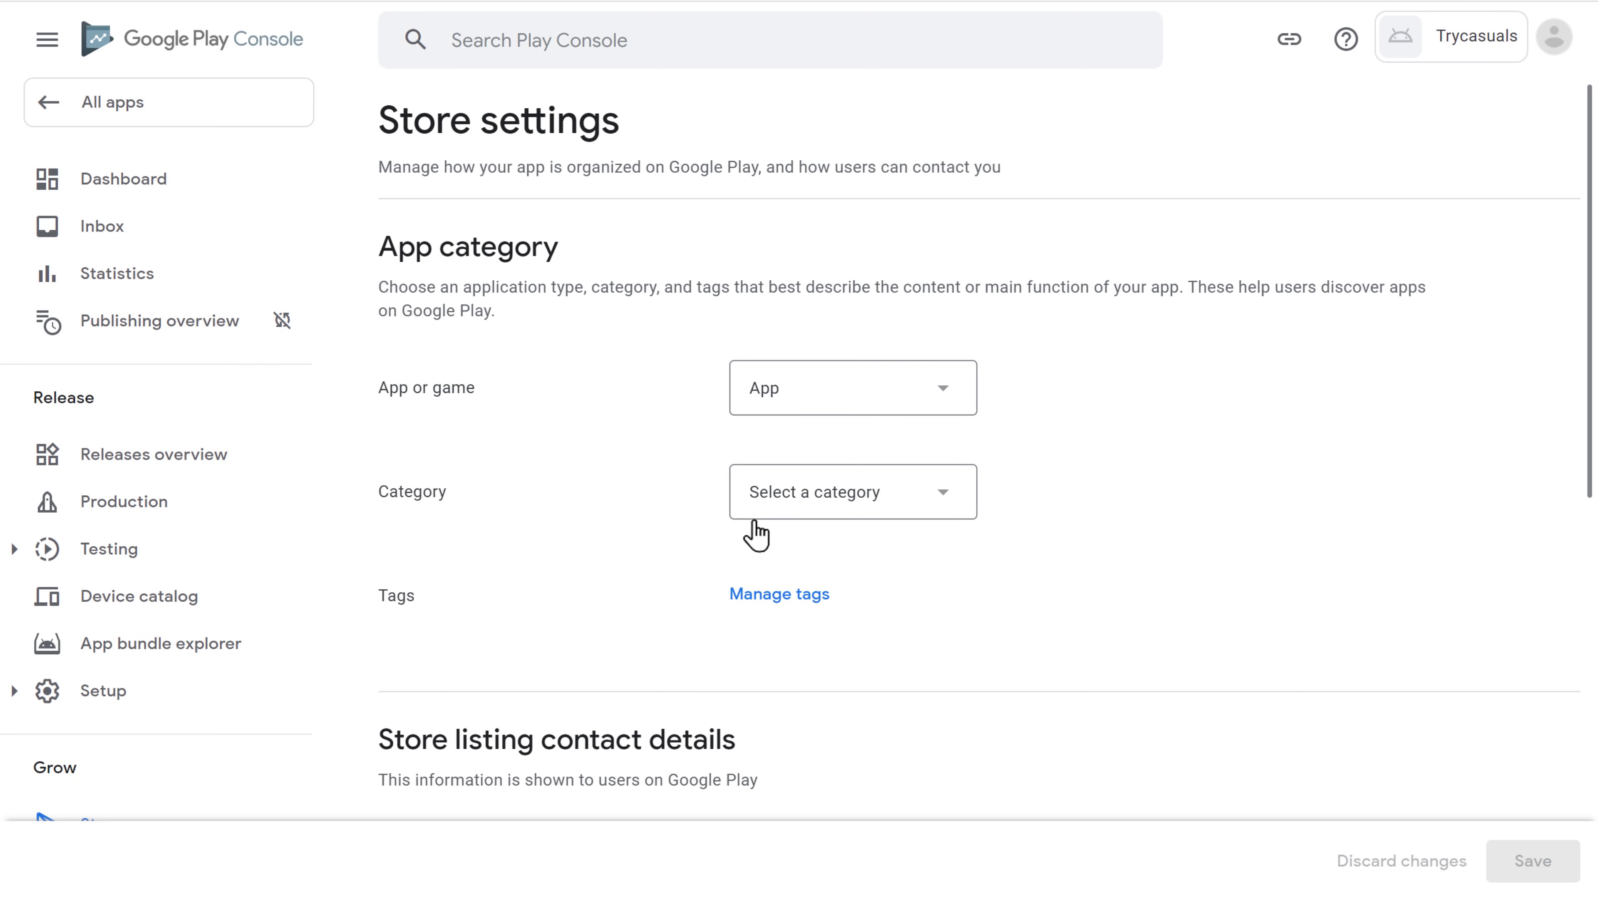
click(937, 501)
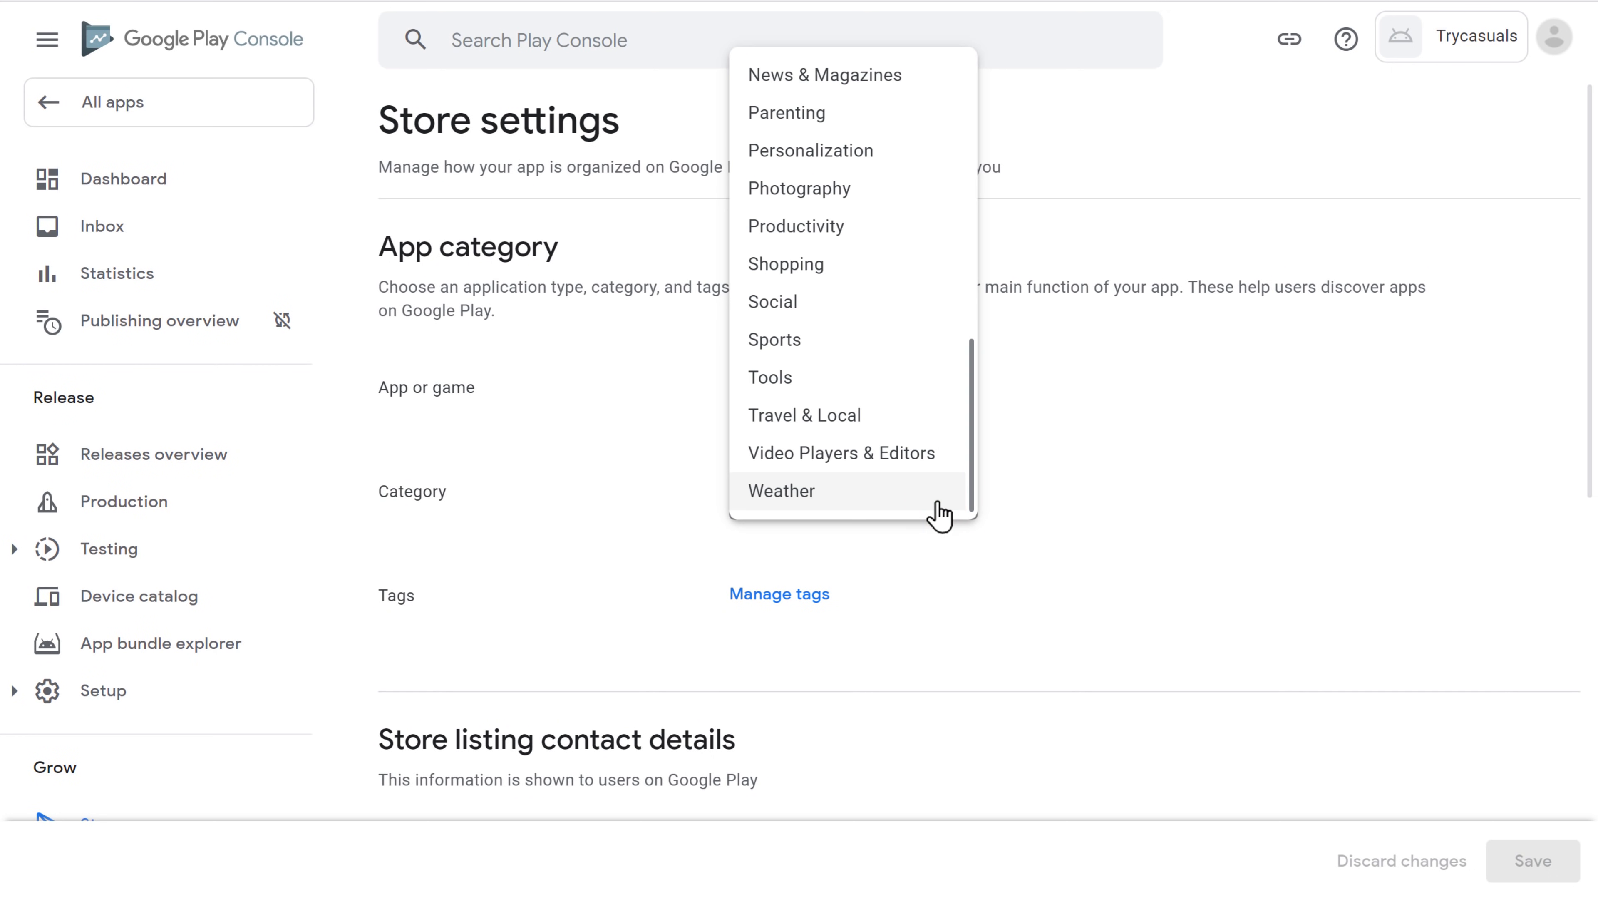
click(792, 275)
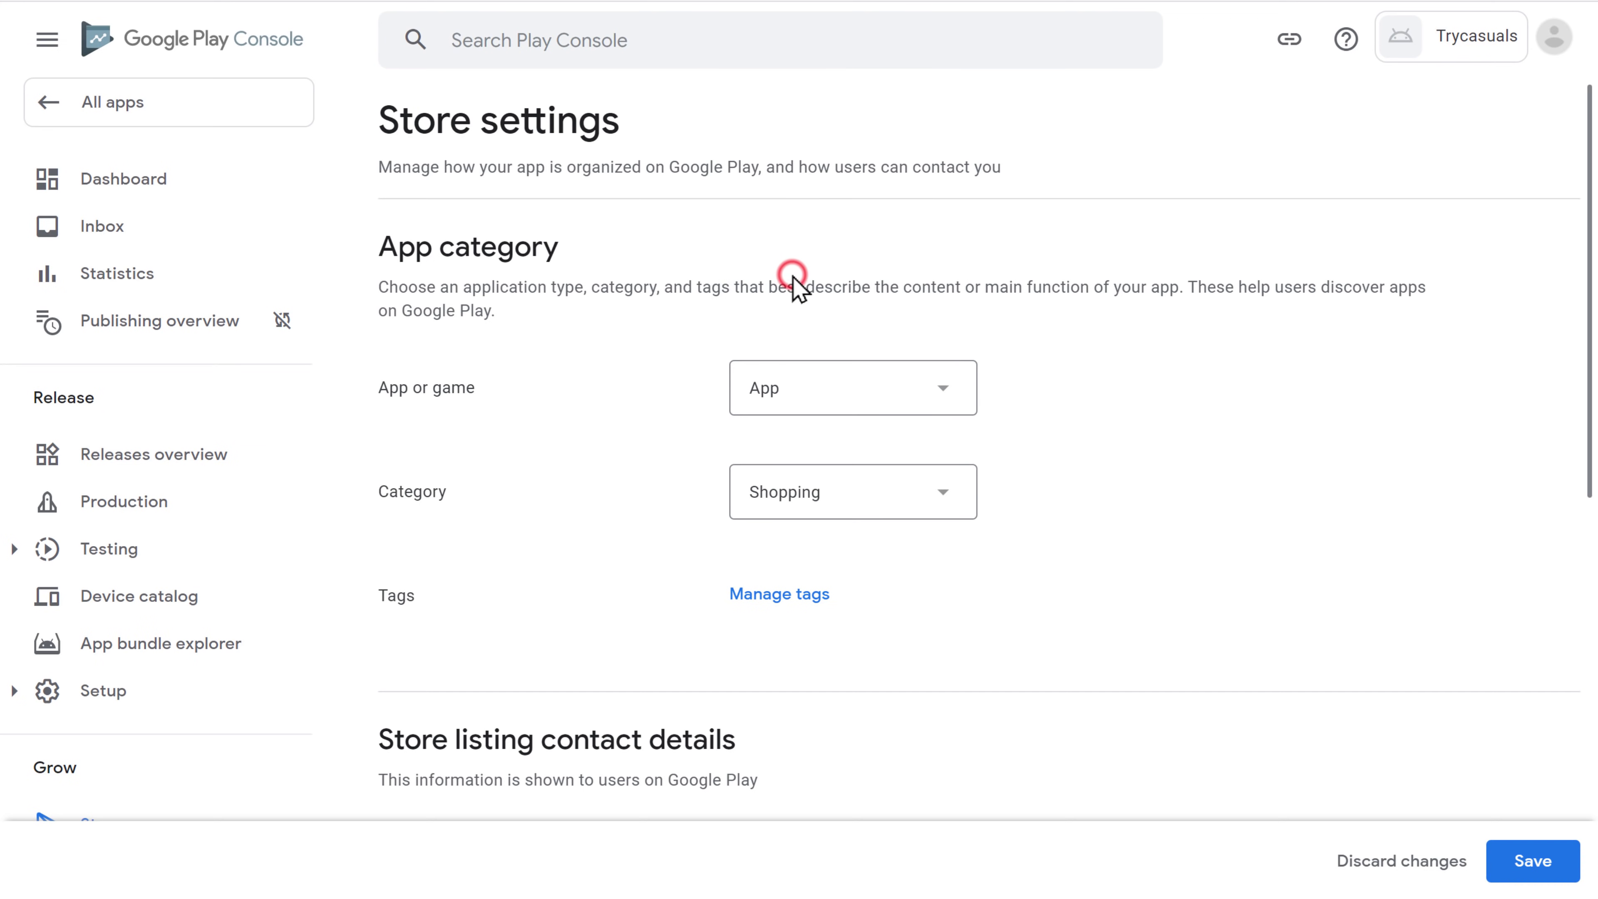
scroll(1349, 396, down, 5)
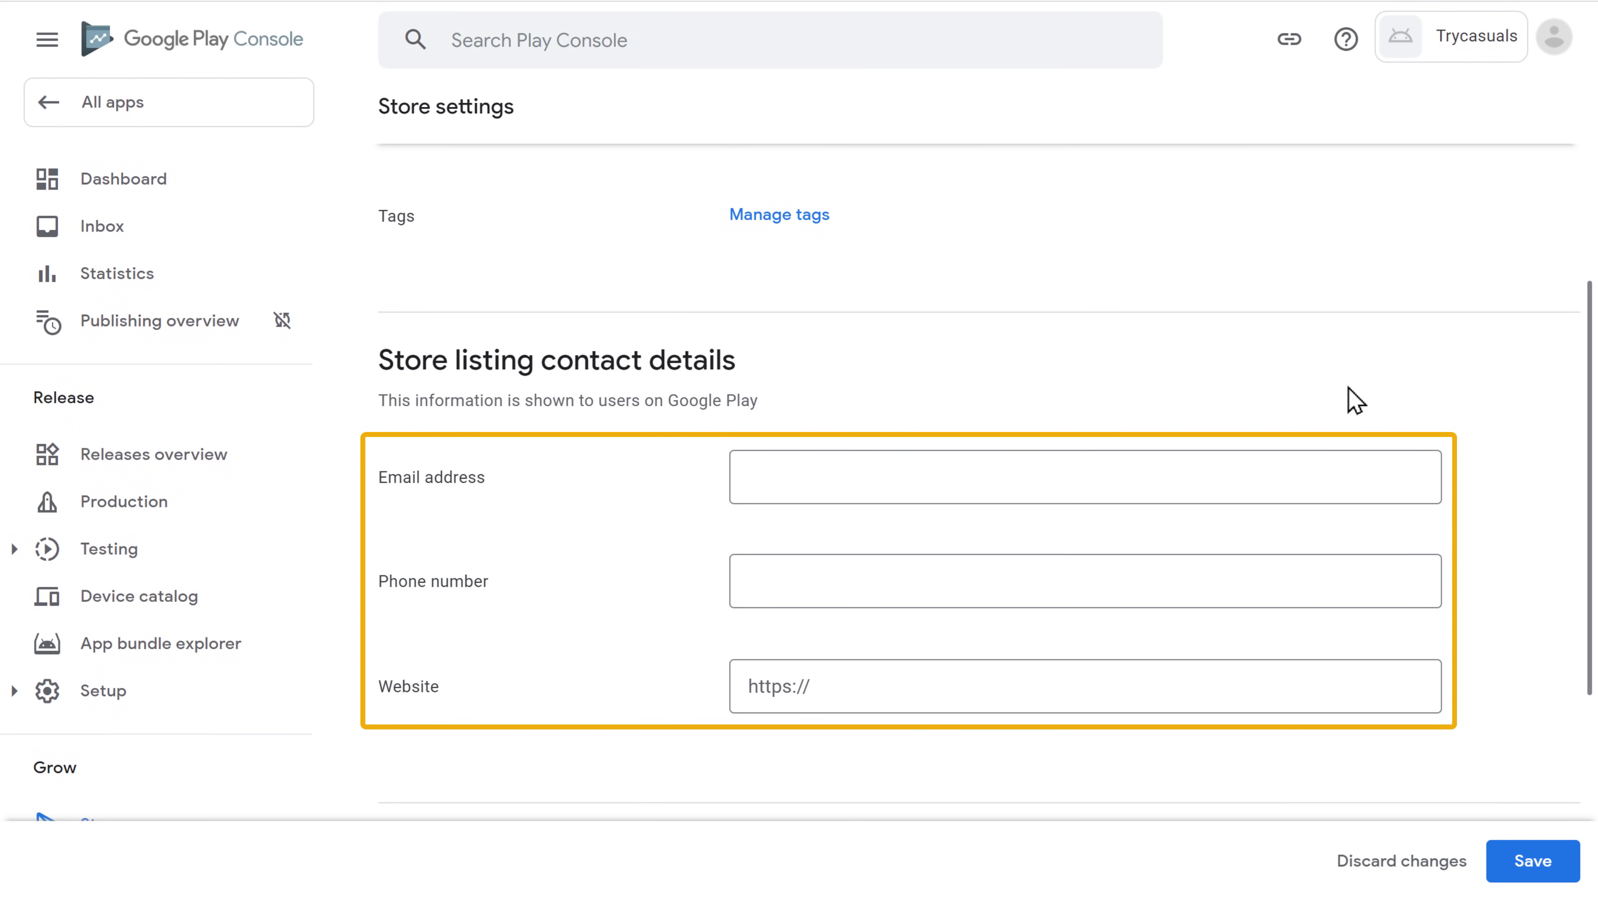
click(1152, 478)
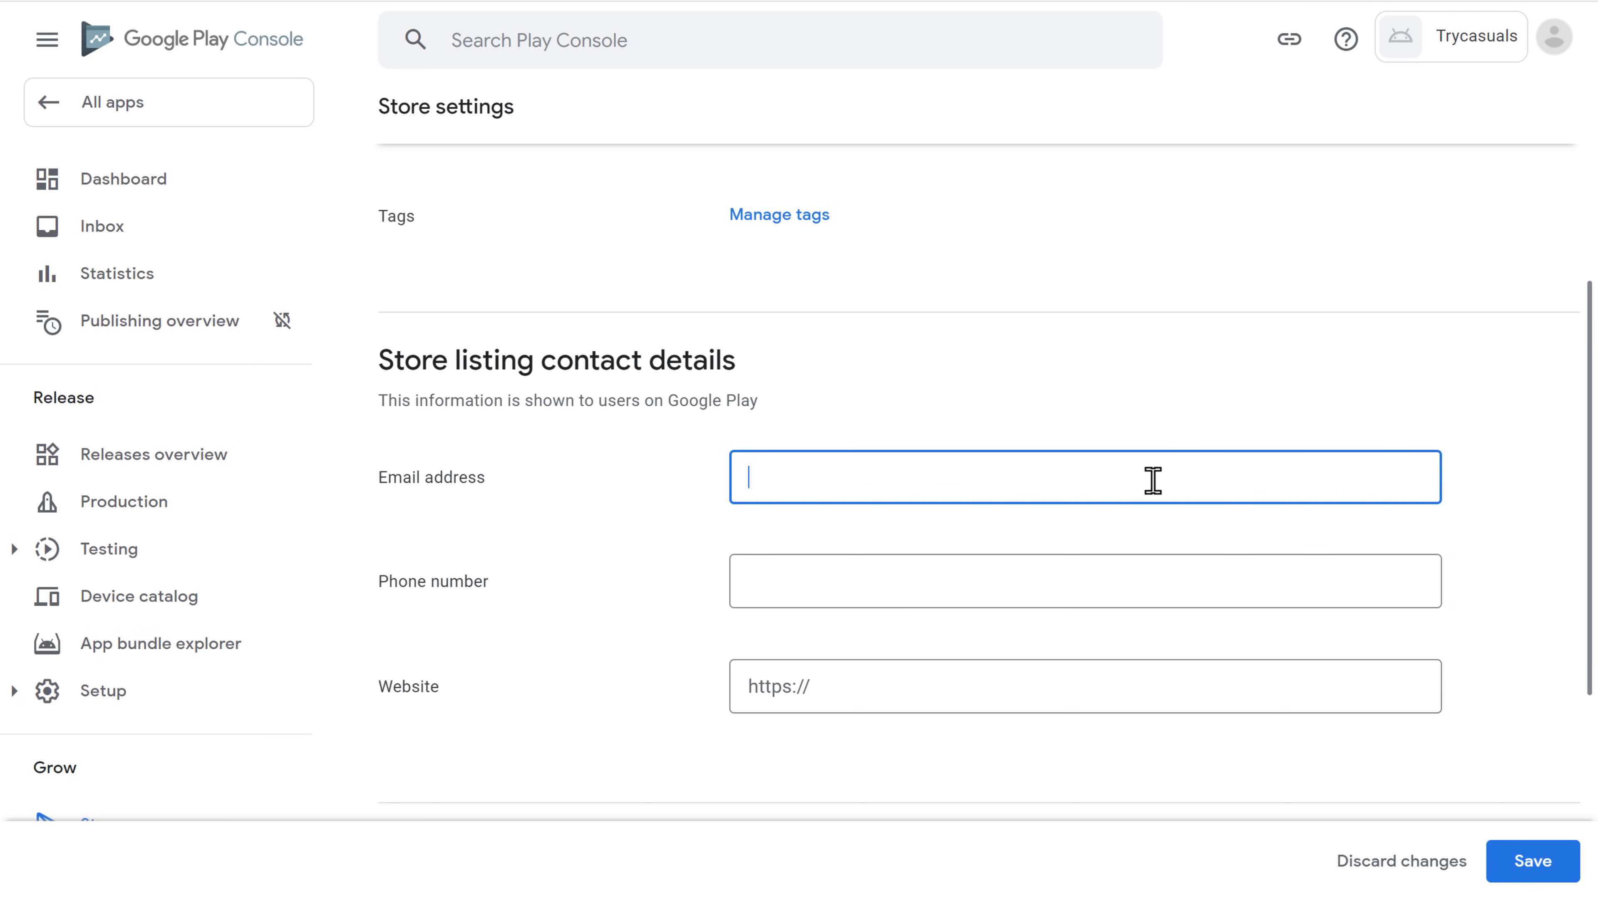
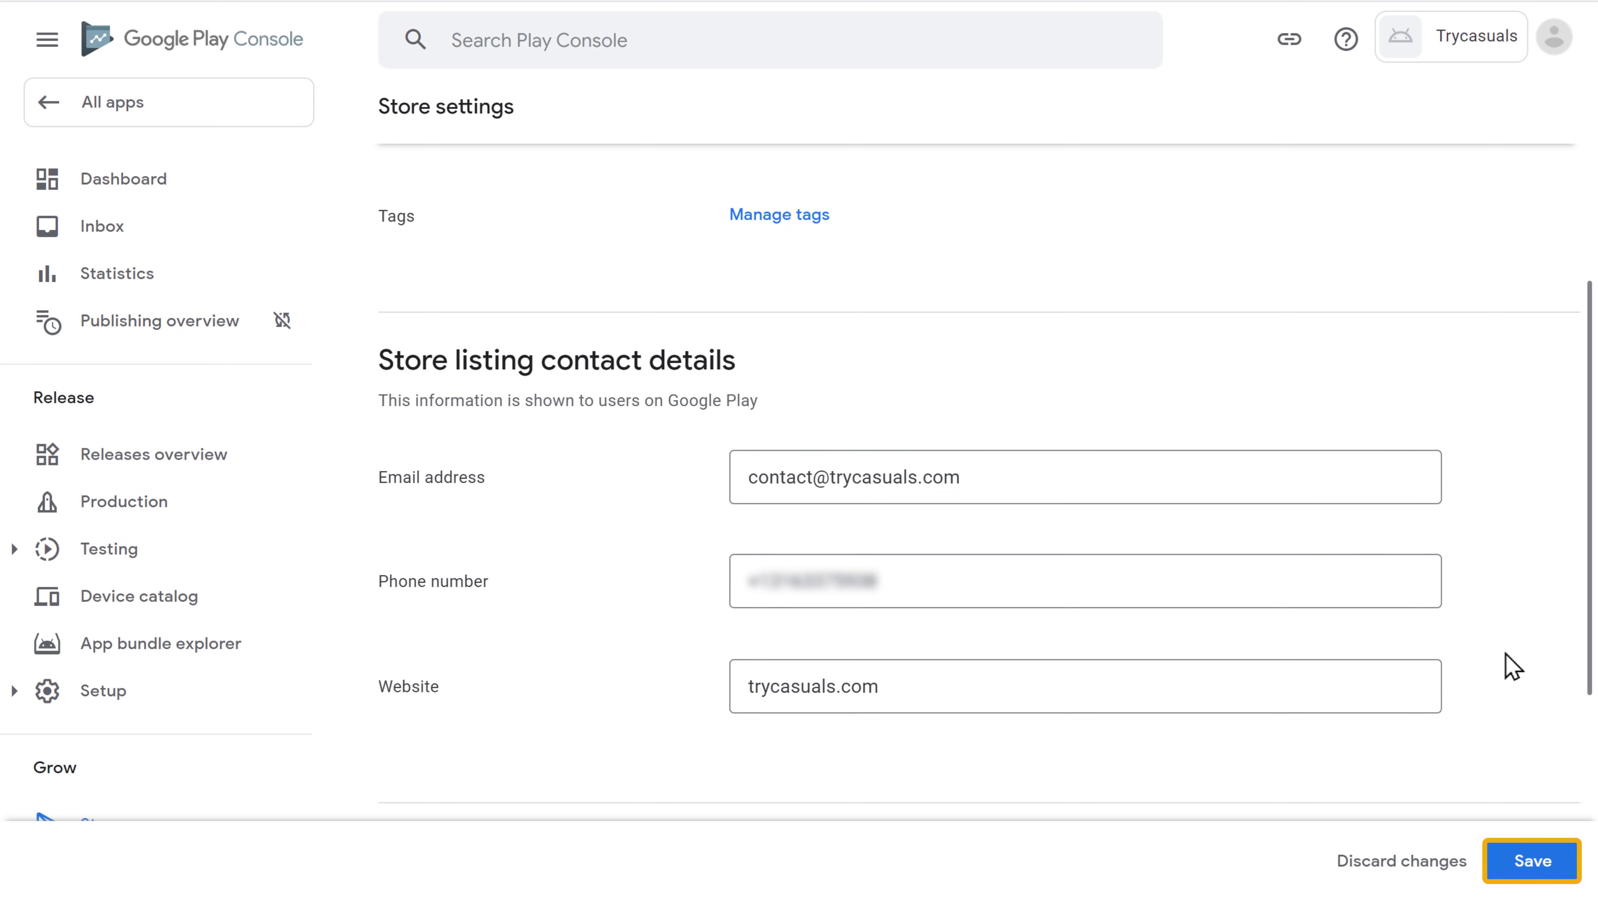
click(1529, 872)
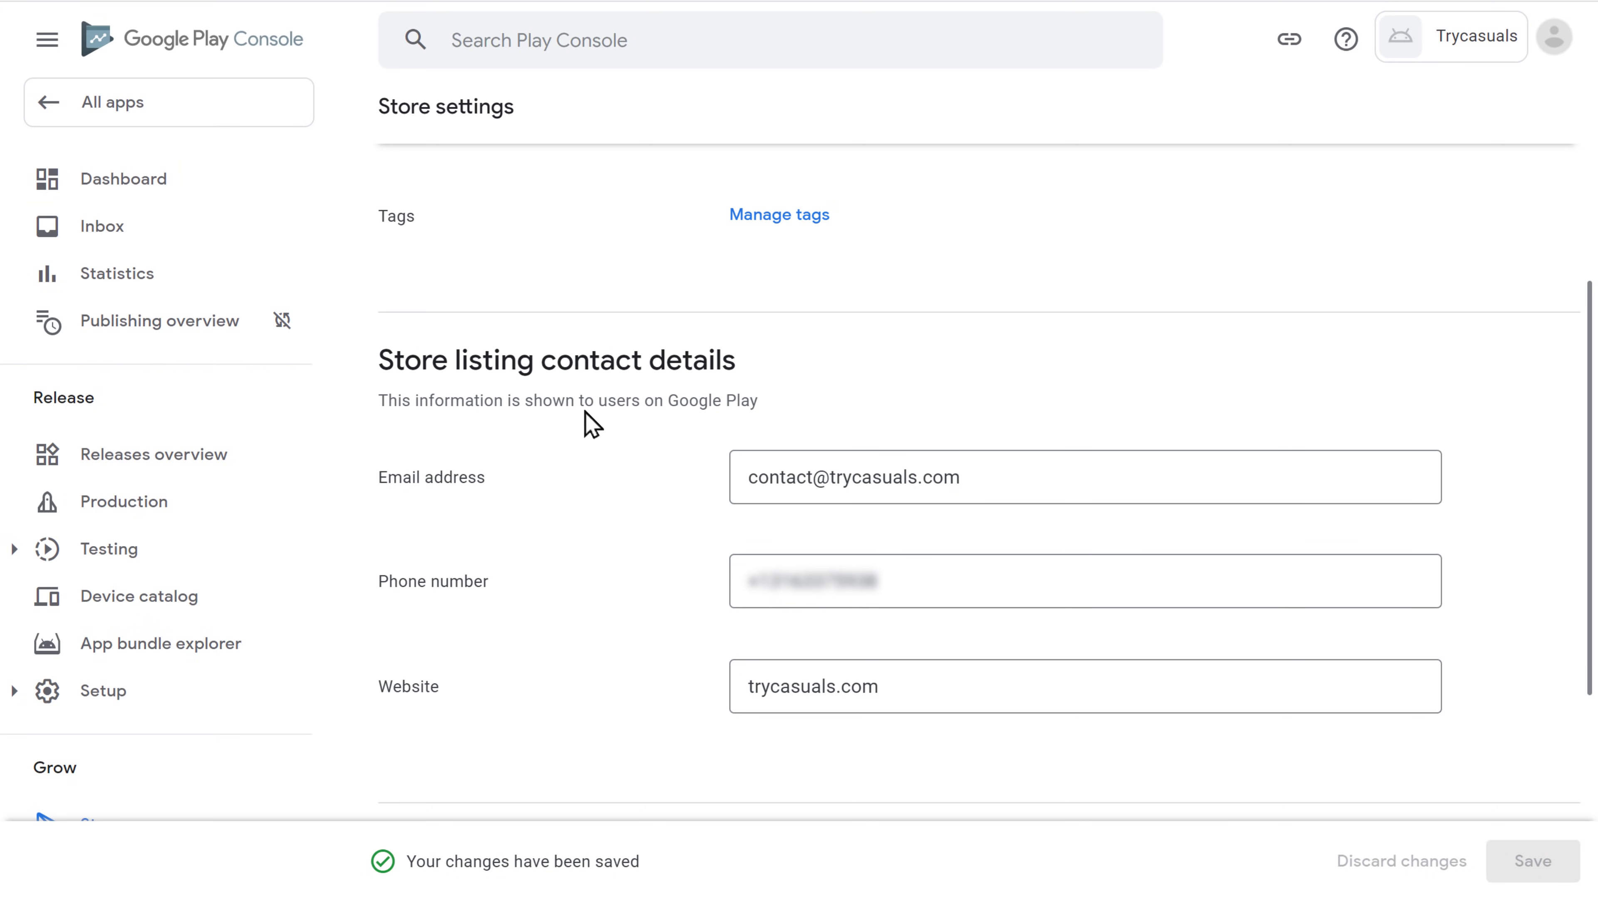
click(119, 181)
scroll(118, 182, down, 3)
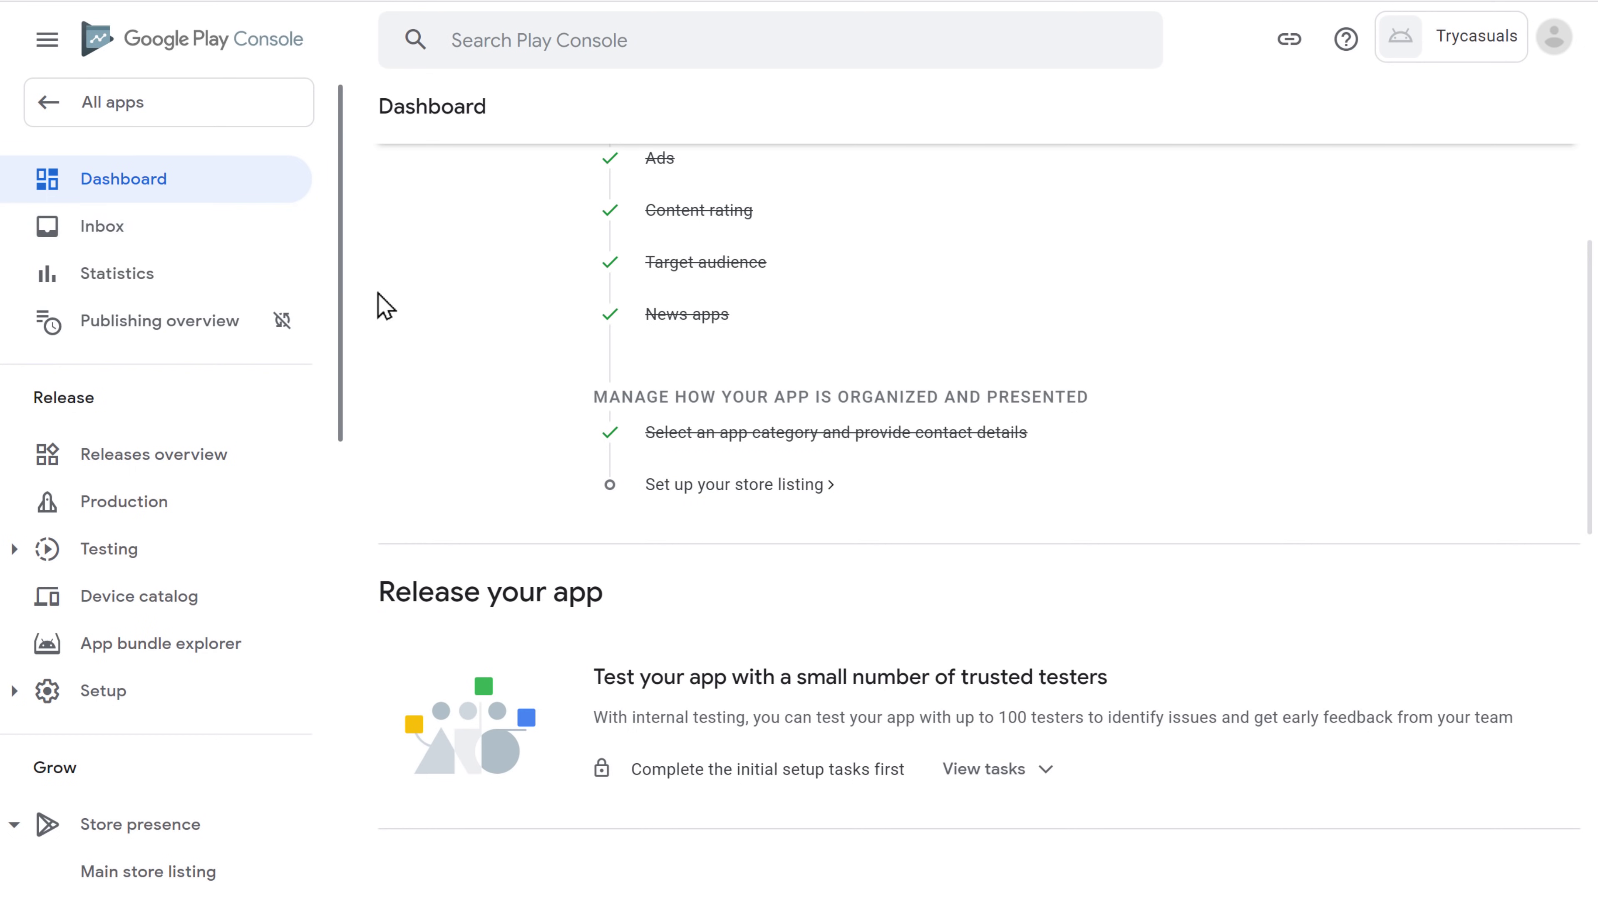
Fill in the store listing's short and full descriptions, then upload the red three-circle App Icon
click(683, 497)
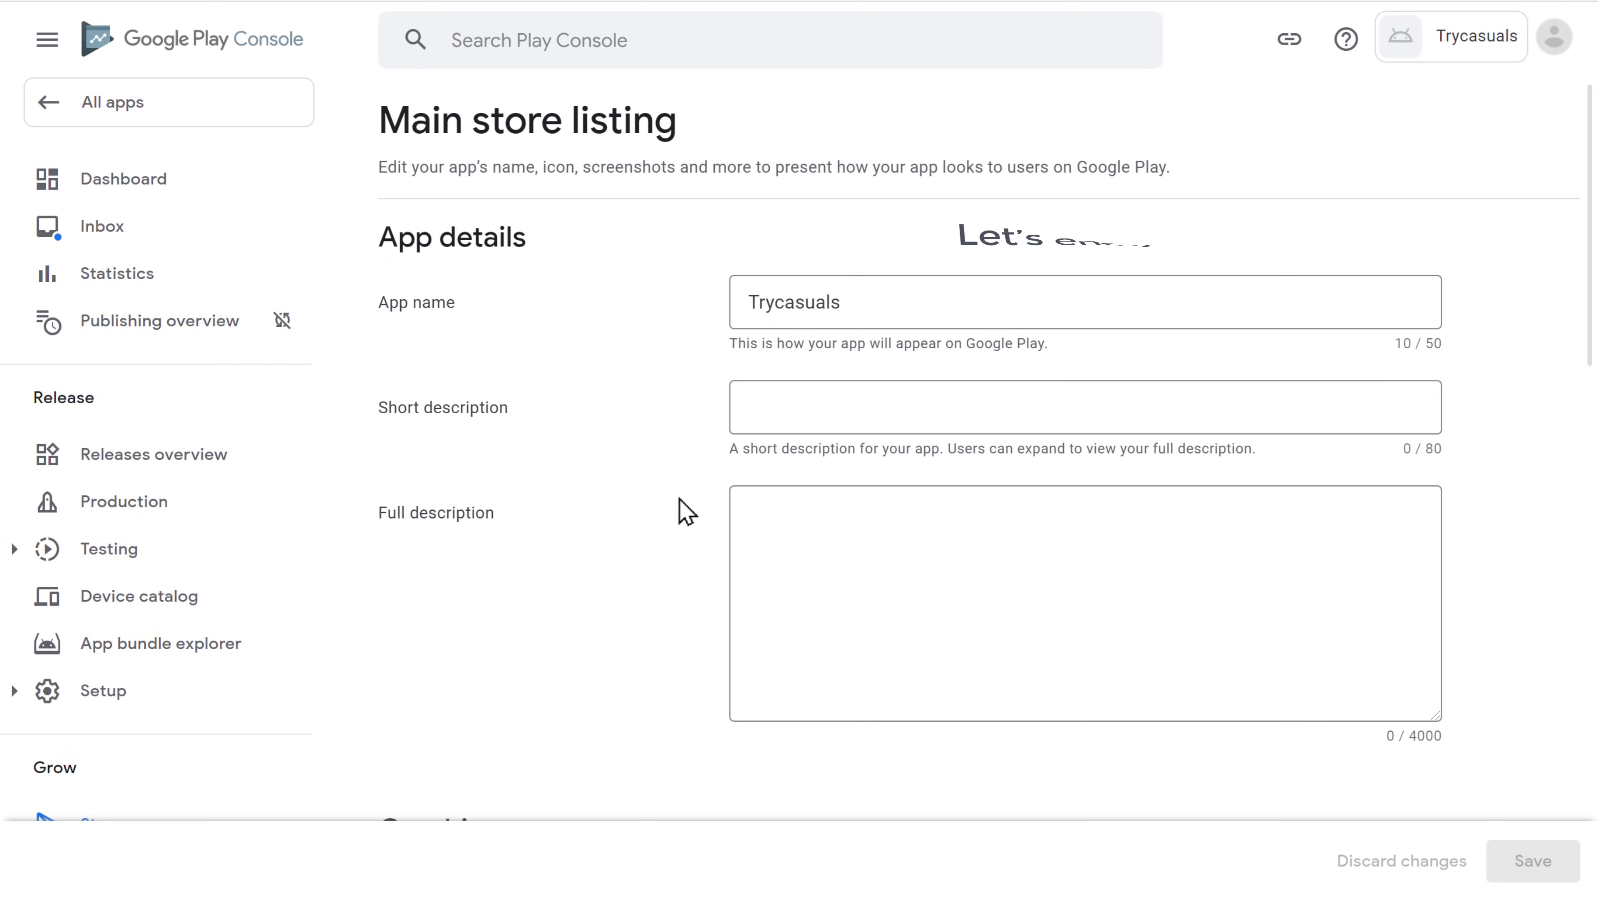
click(799, 409)
text(Online)
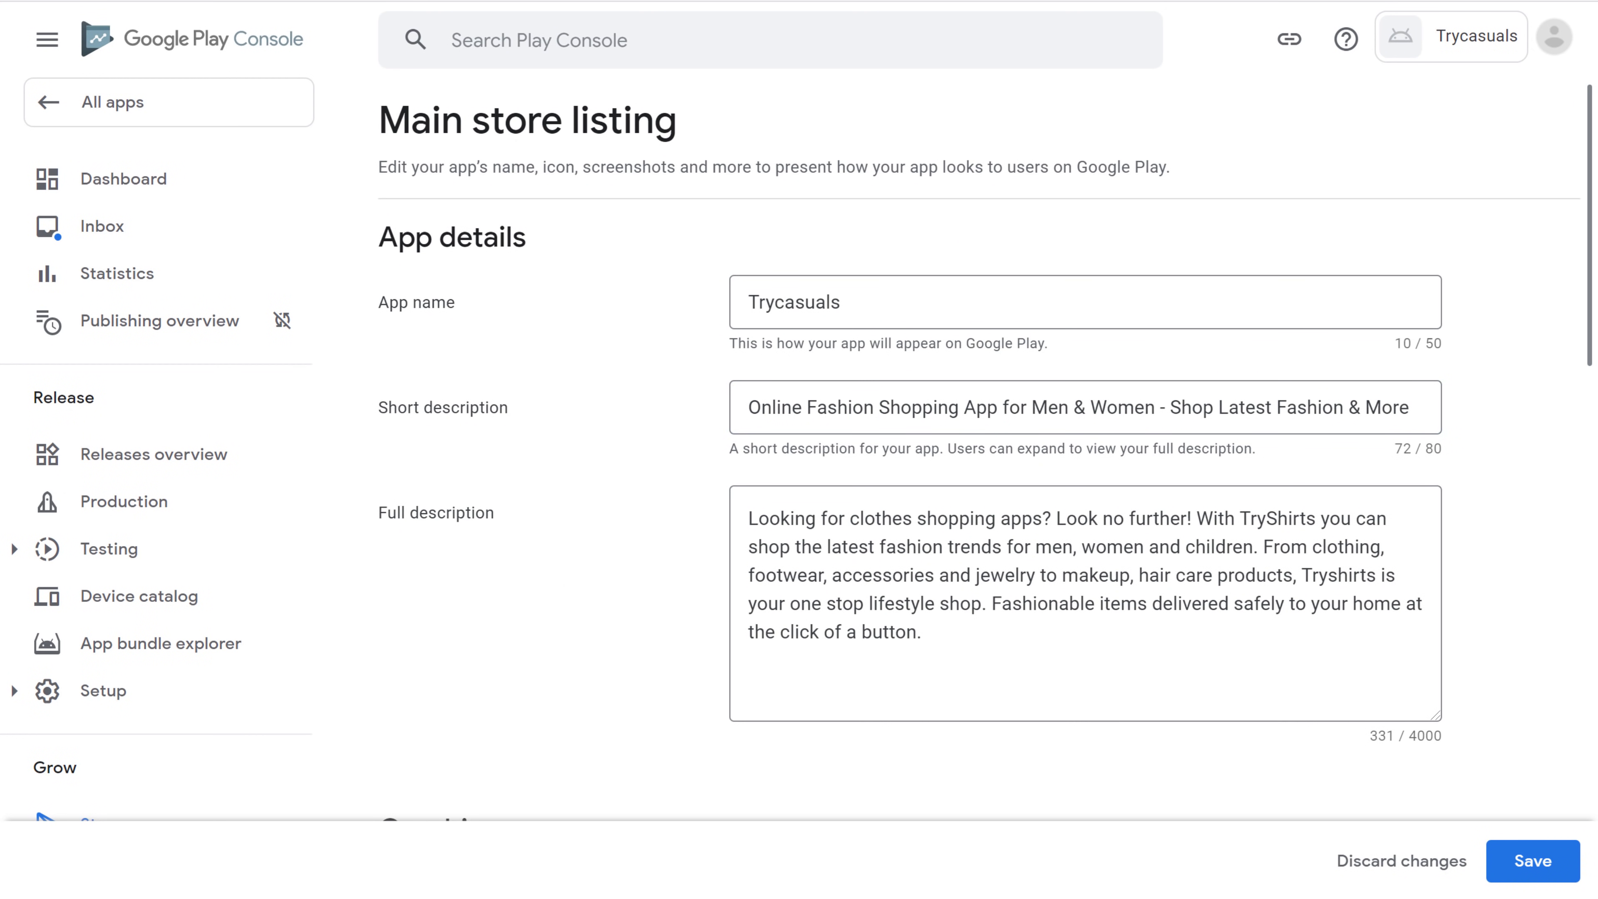
scroll(944, 441, down, 4)
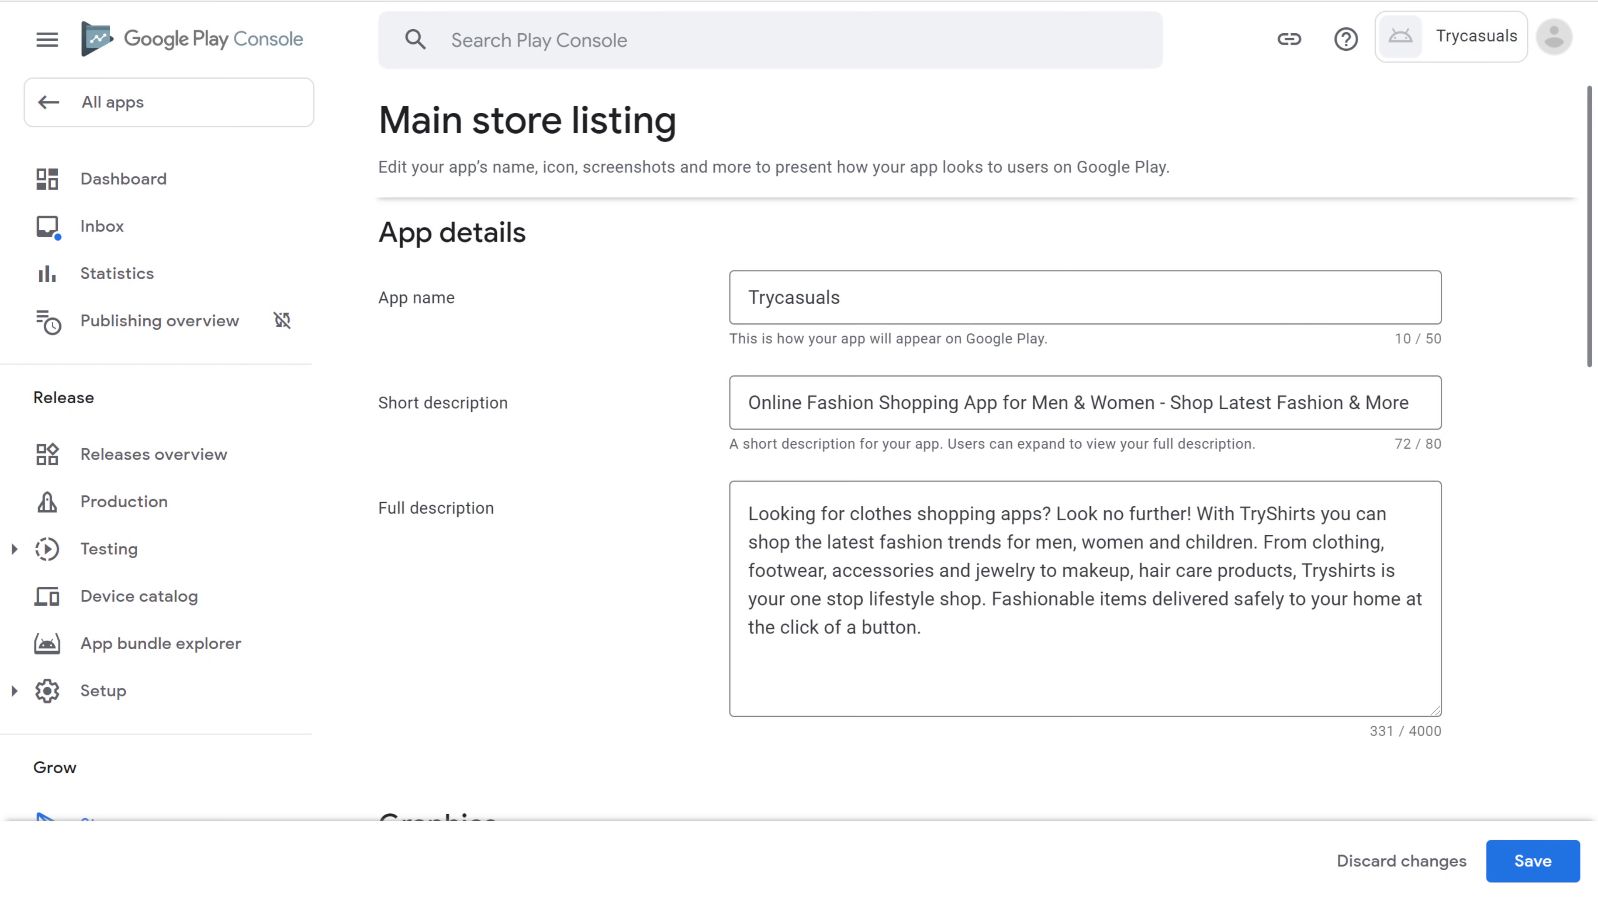
scroll(609, 650, down, 5)
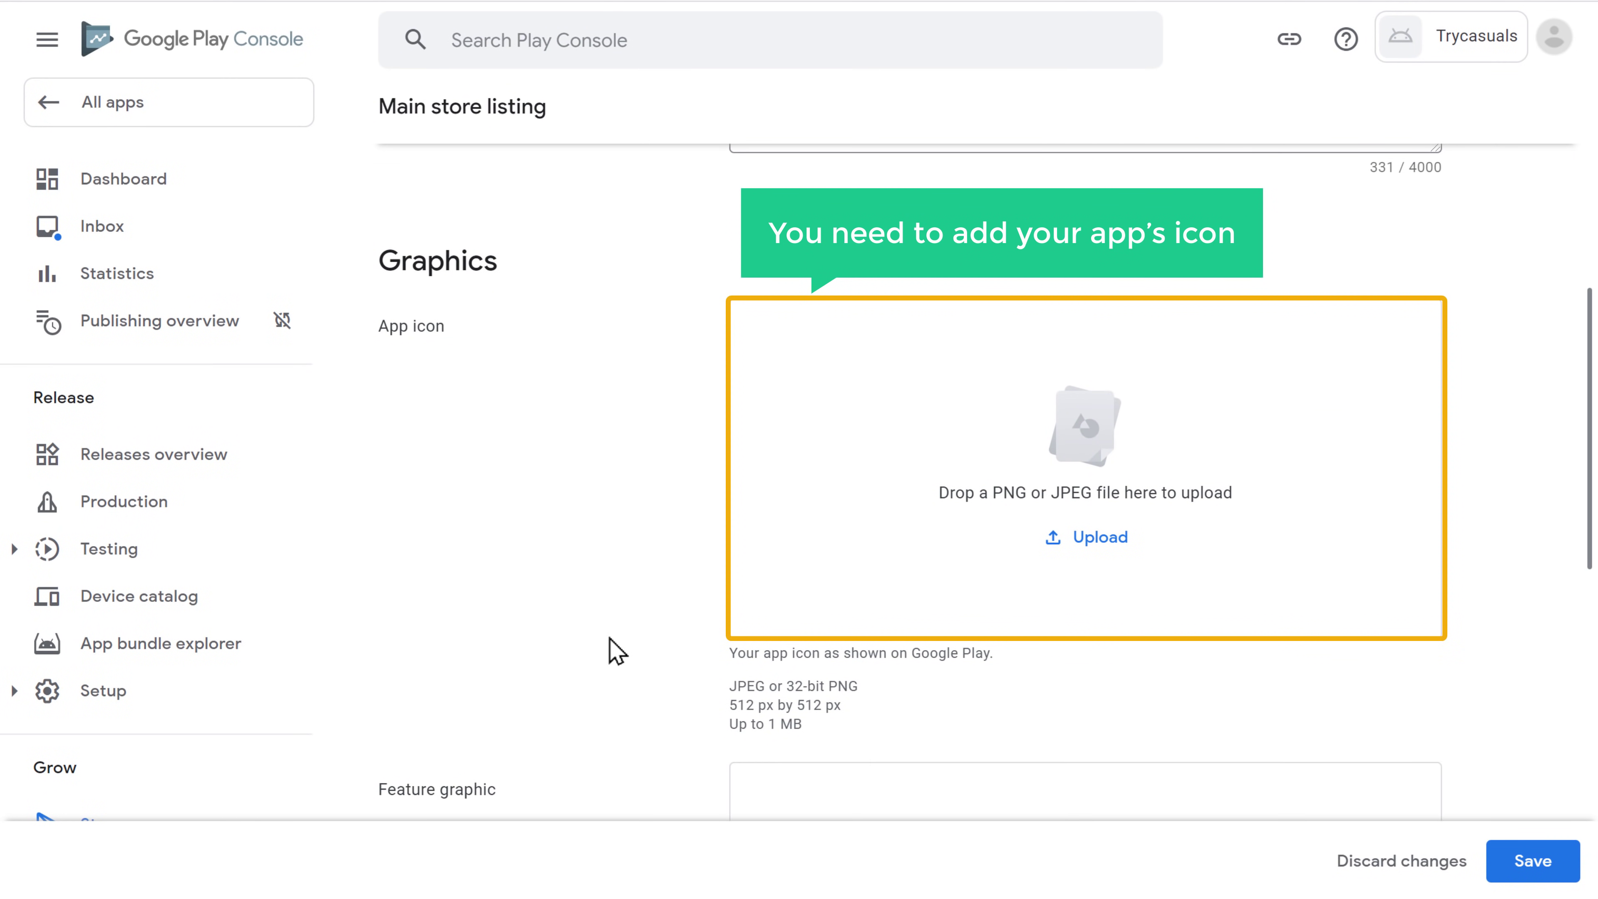
key(alt+Tab)
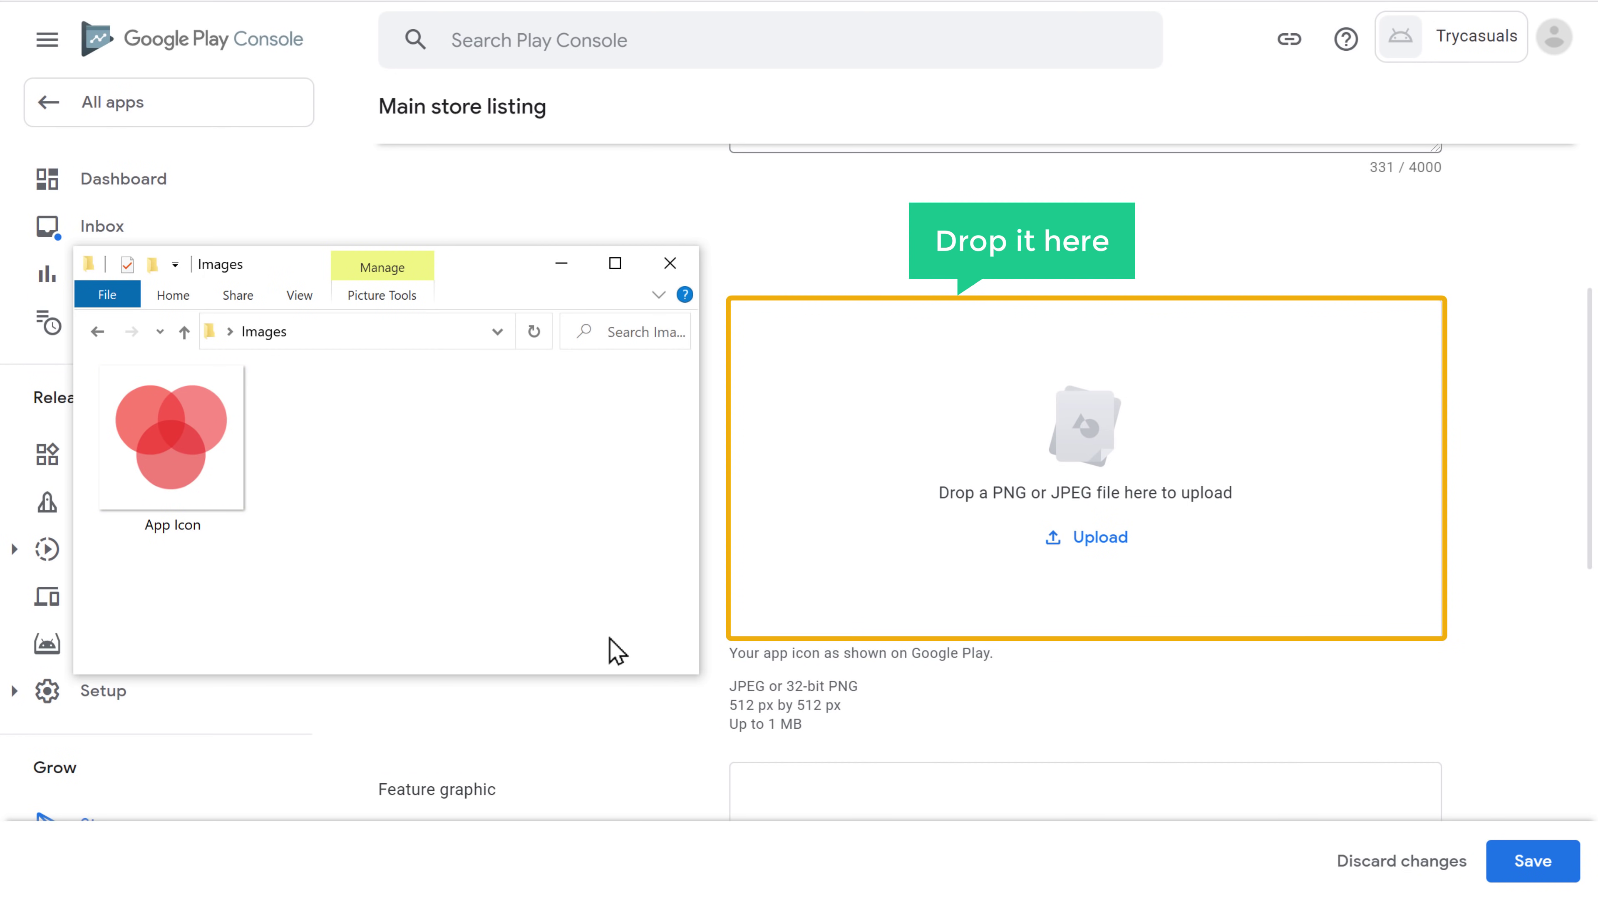
drag(171, 463, 1073, 441)
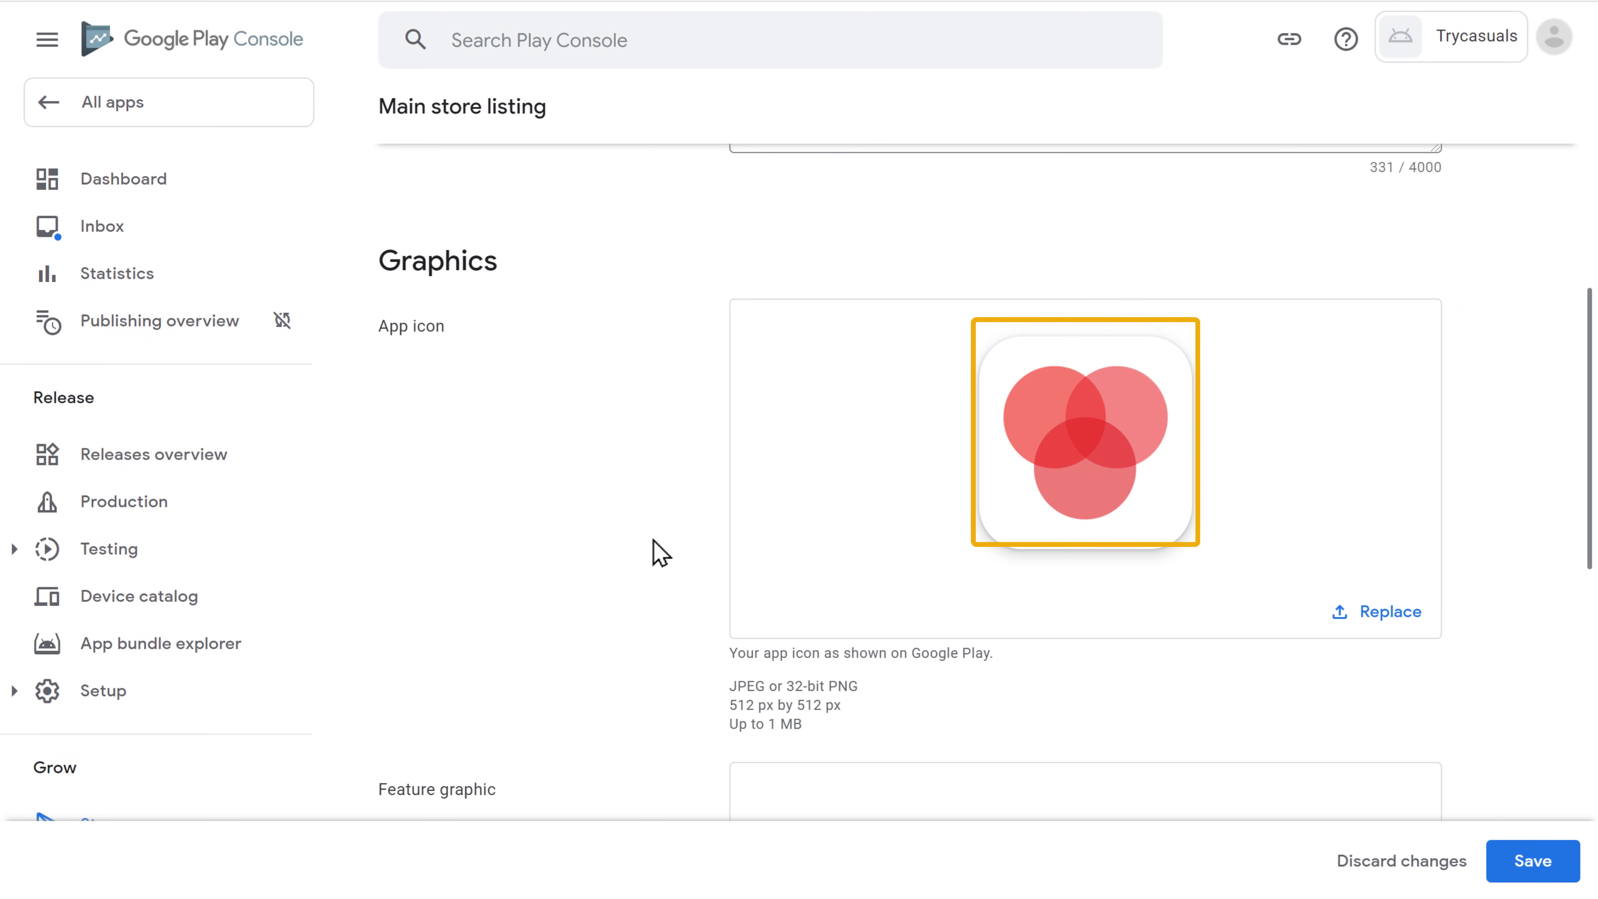
Upload the Feature Graphic image as the store listing's feature graphic
scroll(659, 553, down, 9)
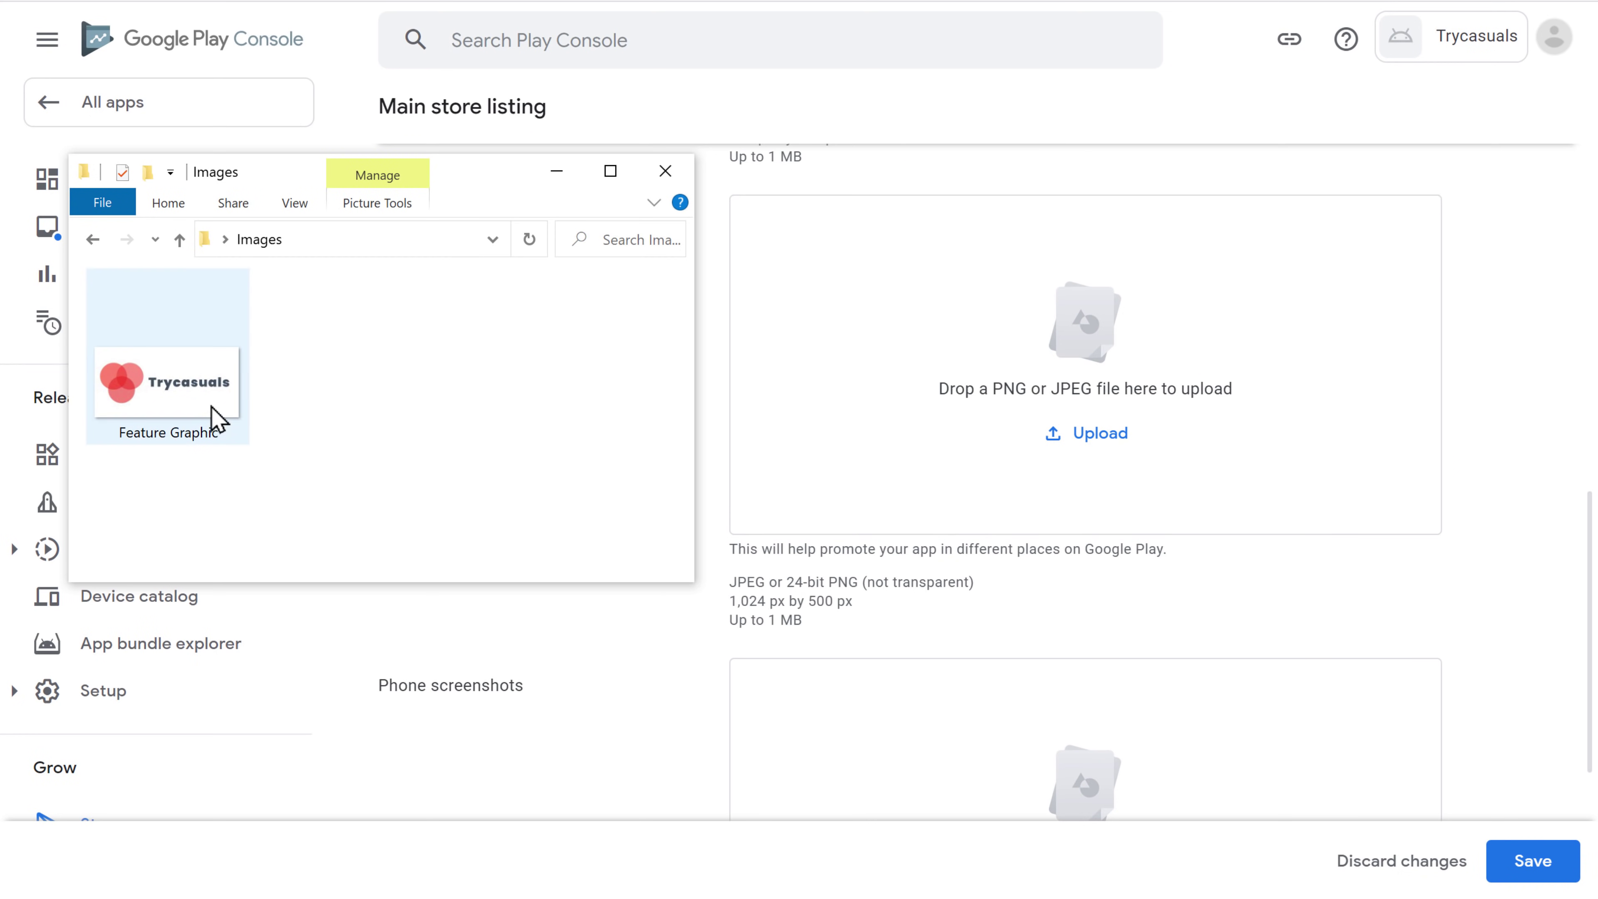
click(167, 384)
drag(183, 393, 1057, 348)
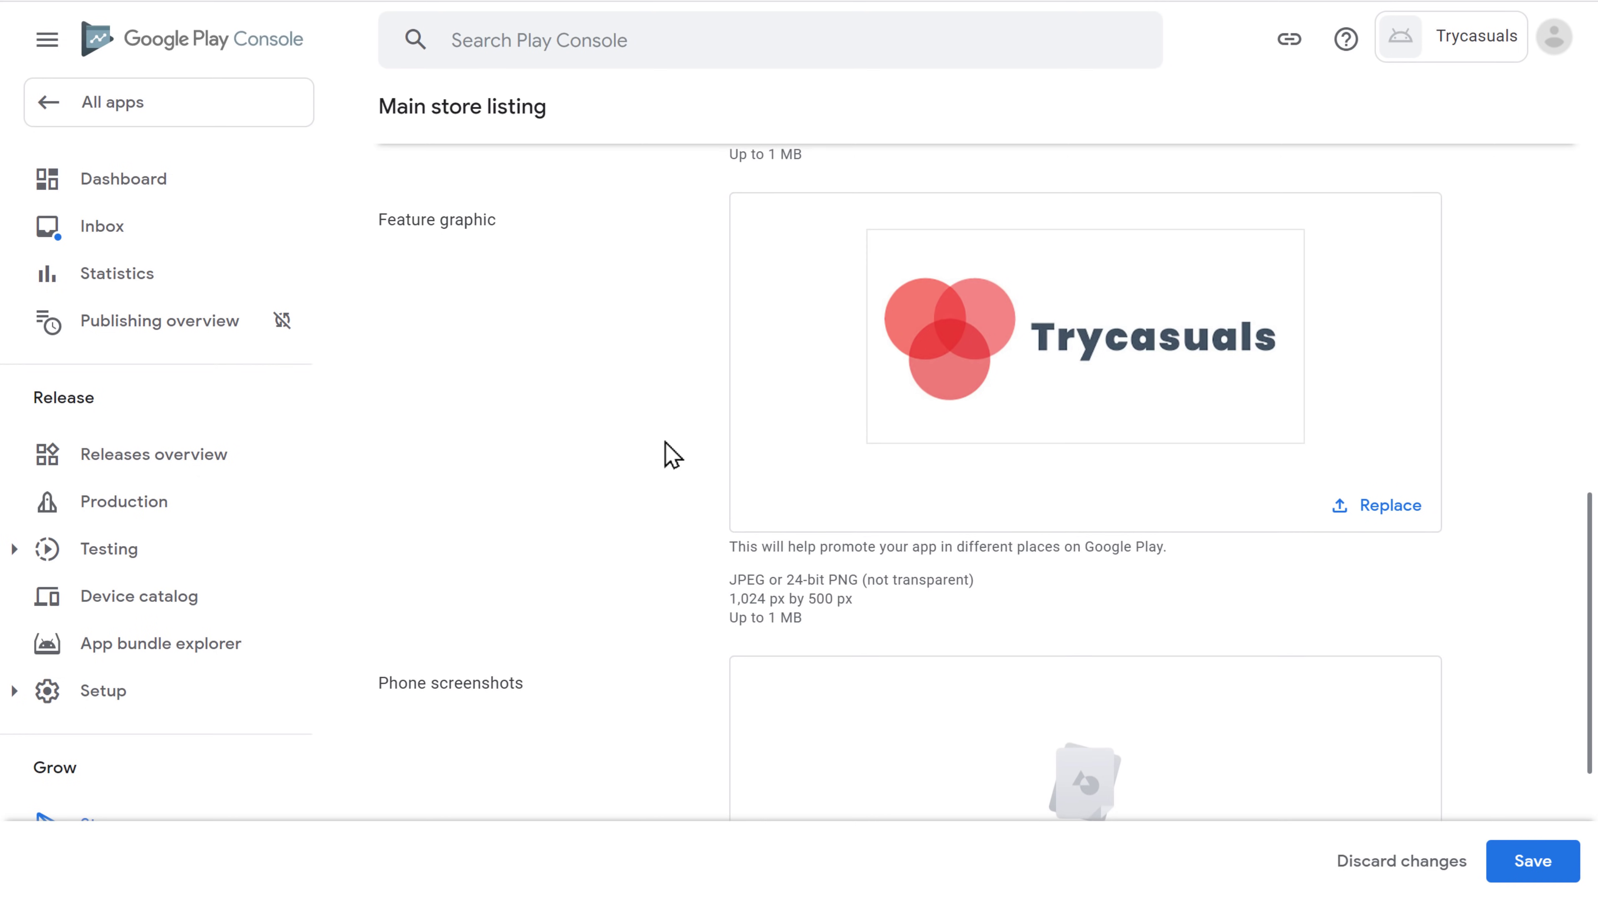
scroll(668, 455, down, 5)
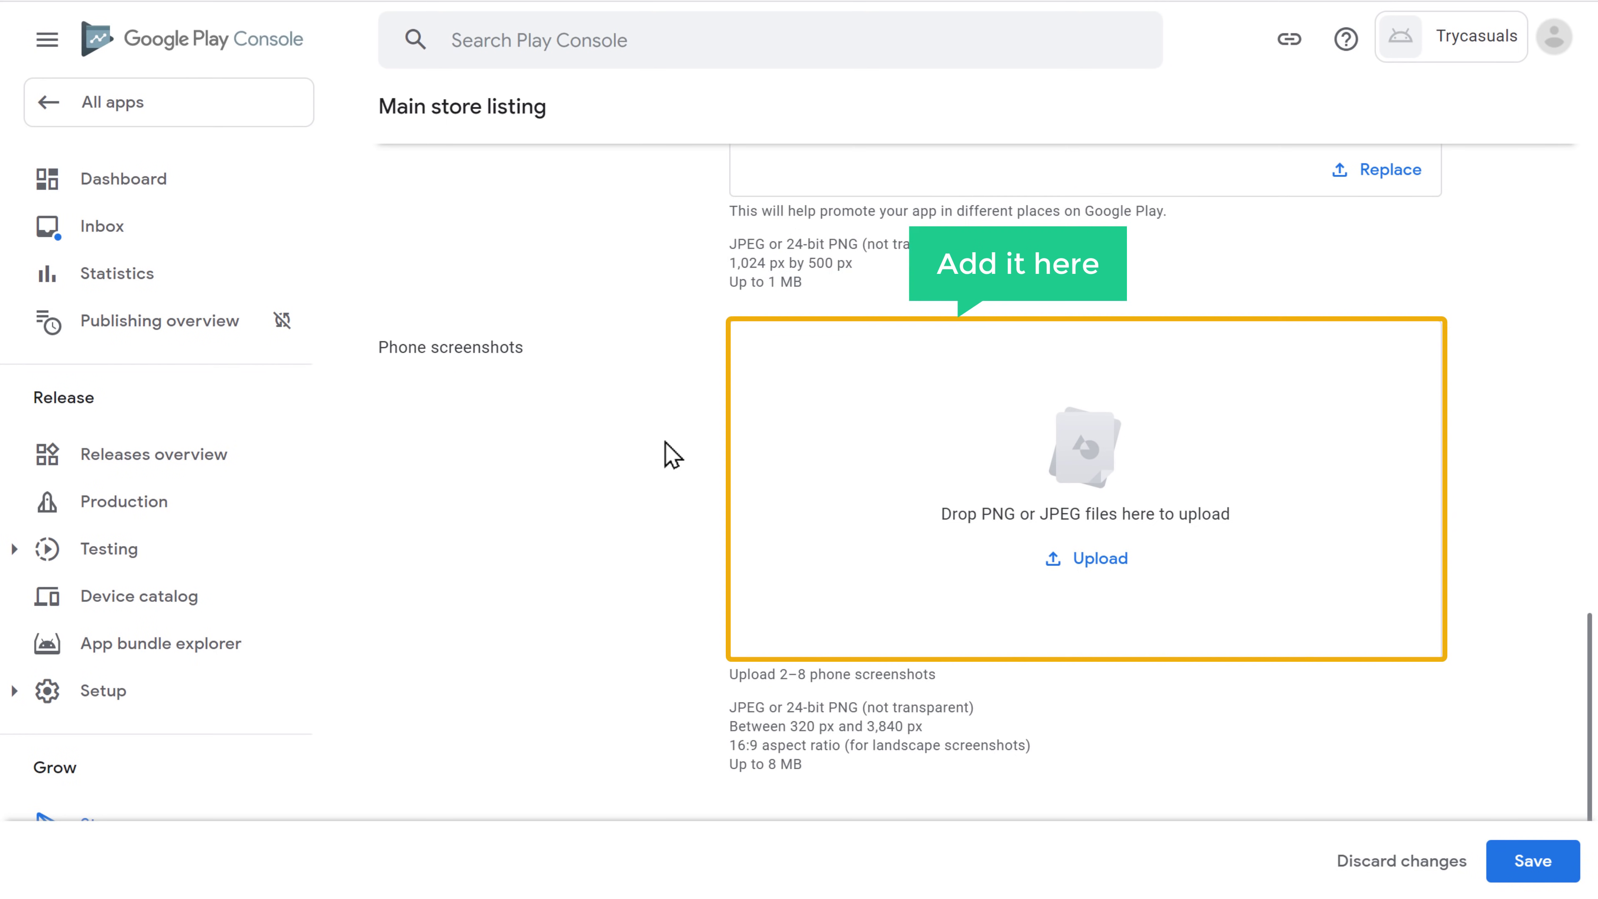
Upload Phone Screenshots 01, 02 and 03 as phone screenshots and save the listing
key(alt+Tab)
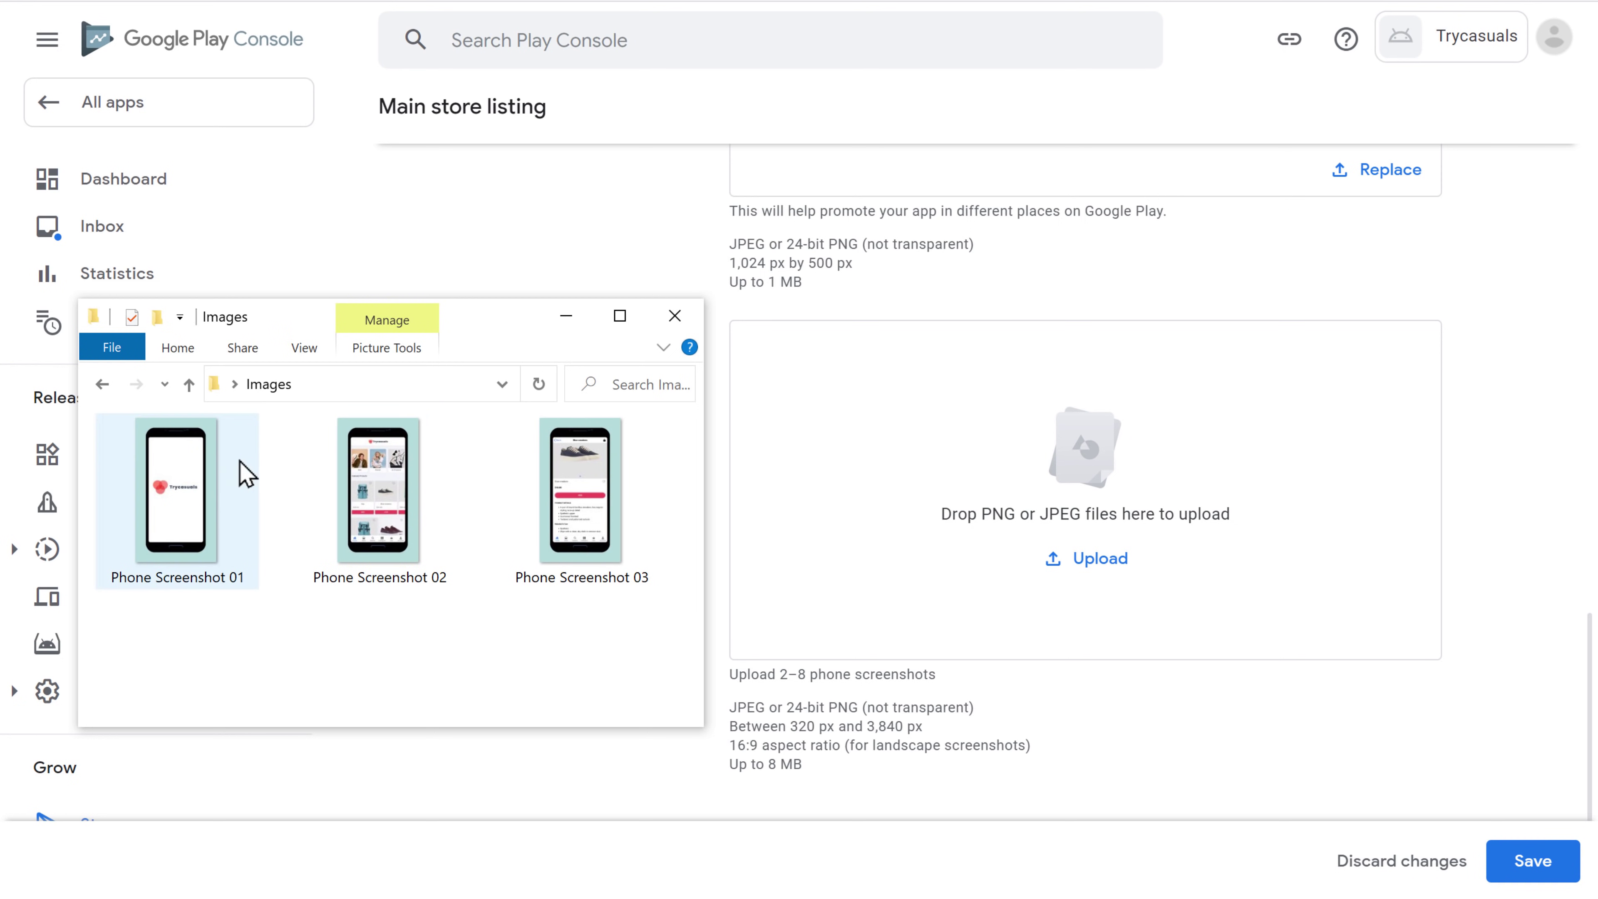
click(179, 468)
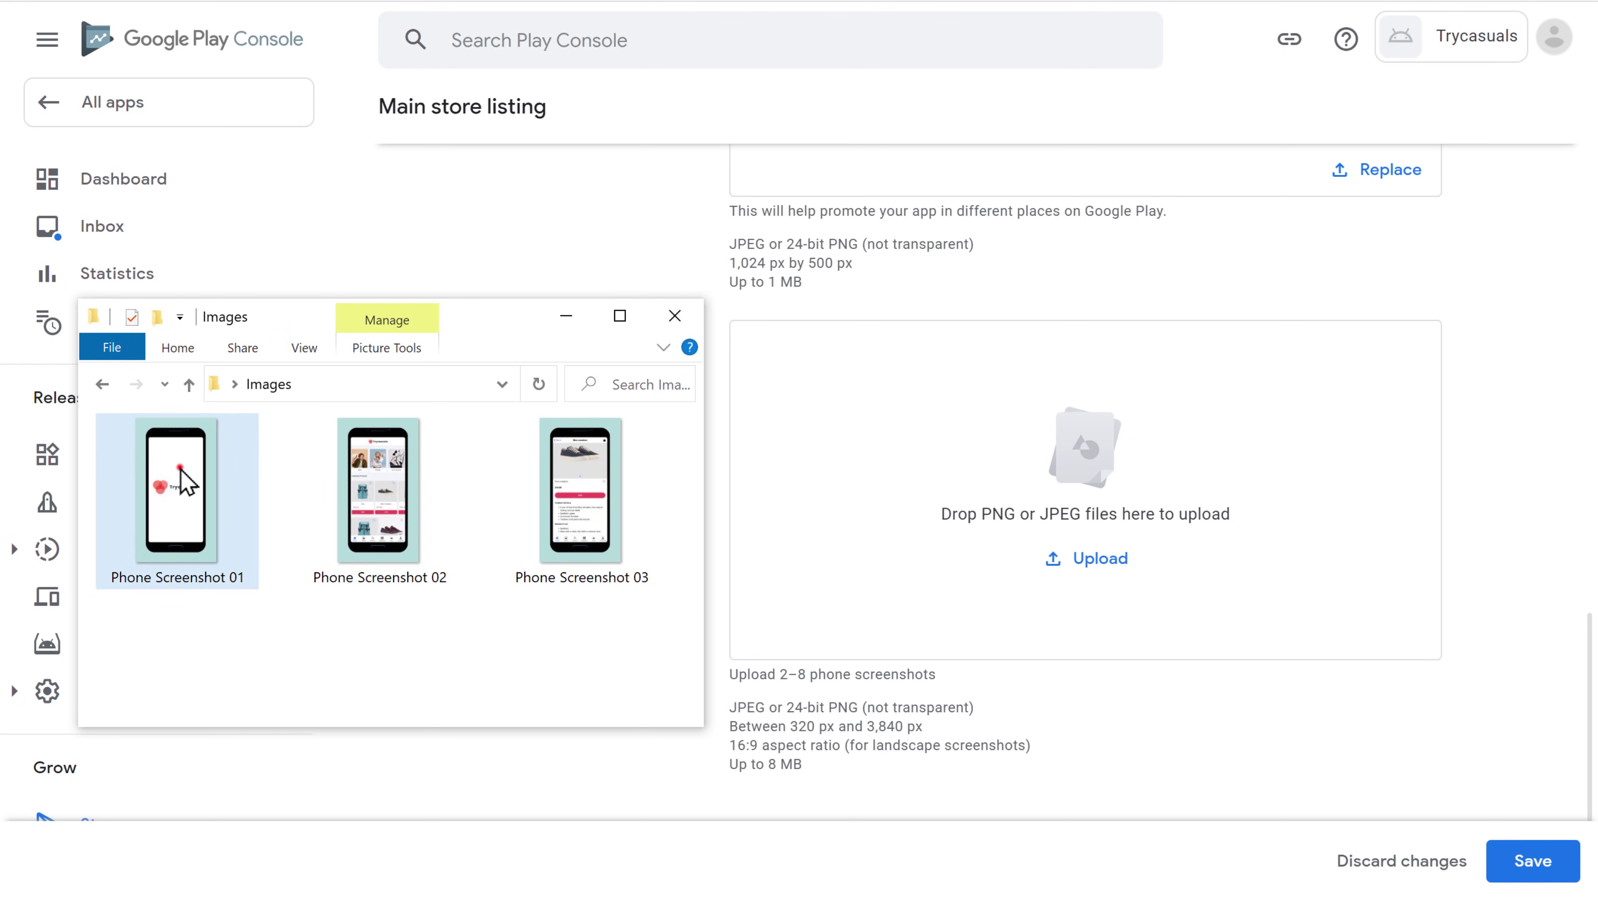
ctrl+click(367, 475)
ctrl+click(582, 491)
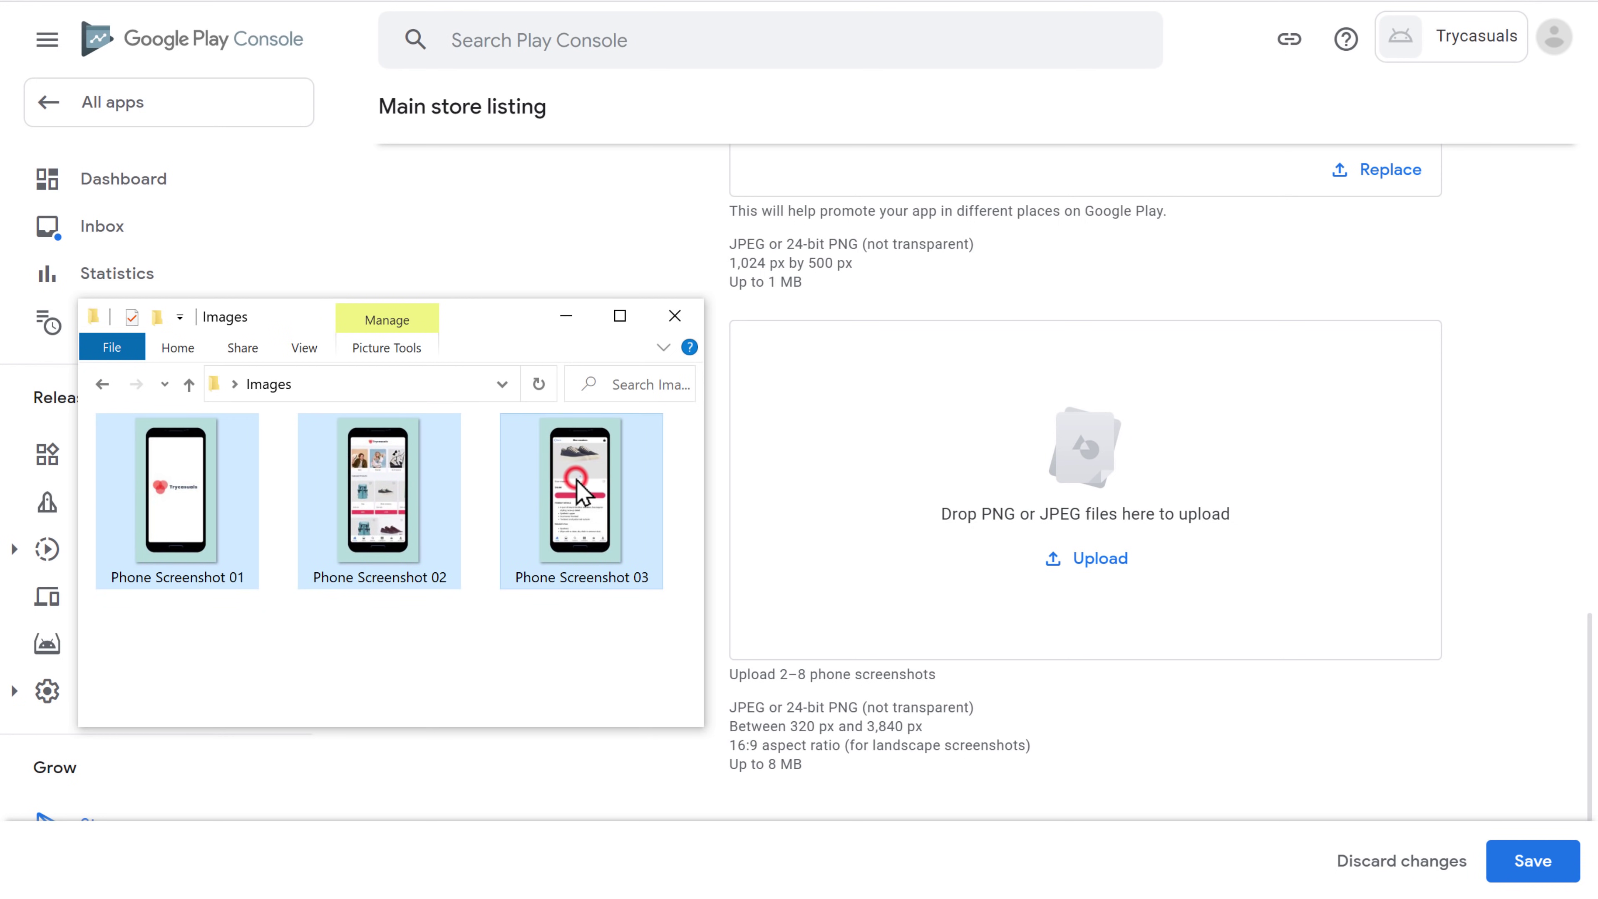
drag(572, 493, 1103, 460)
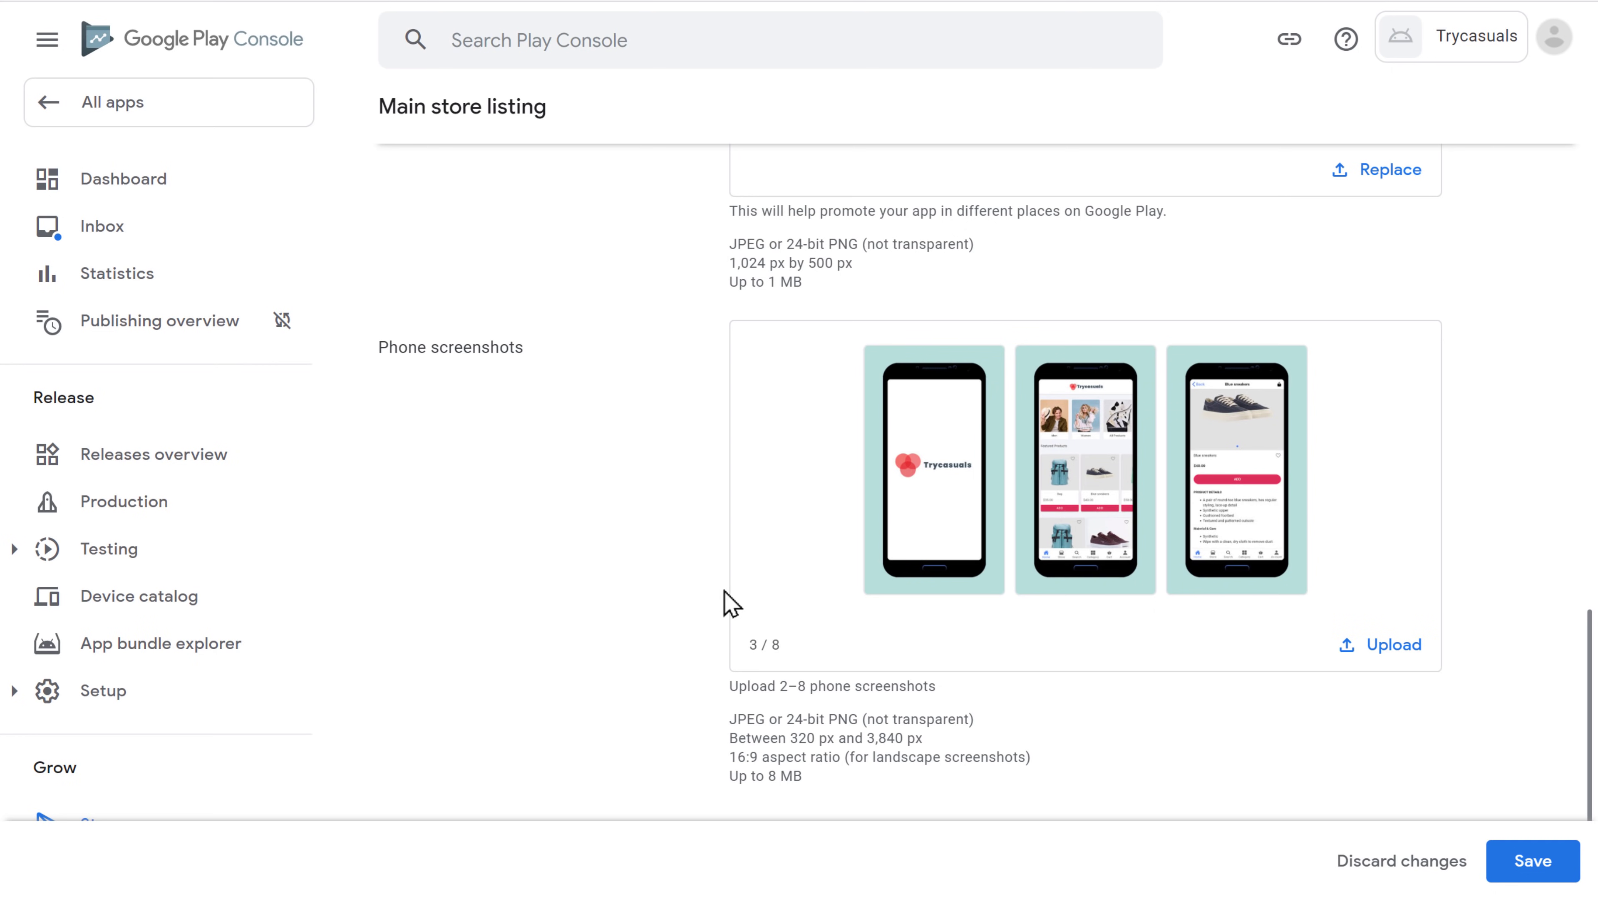
click(1532, 868)
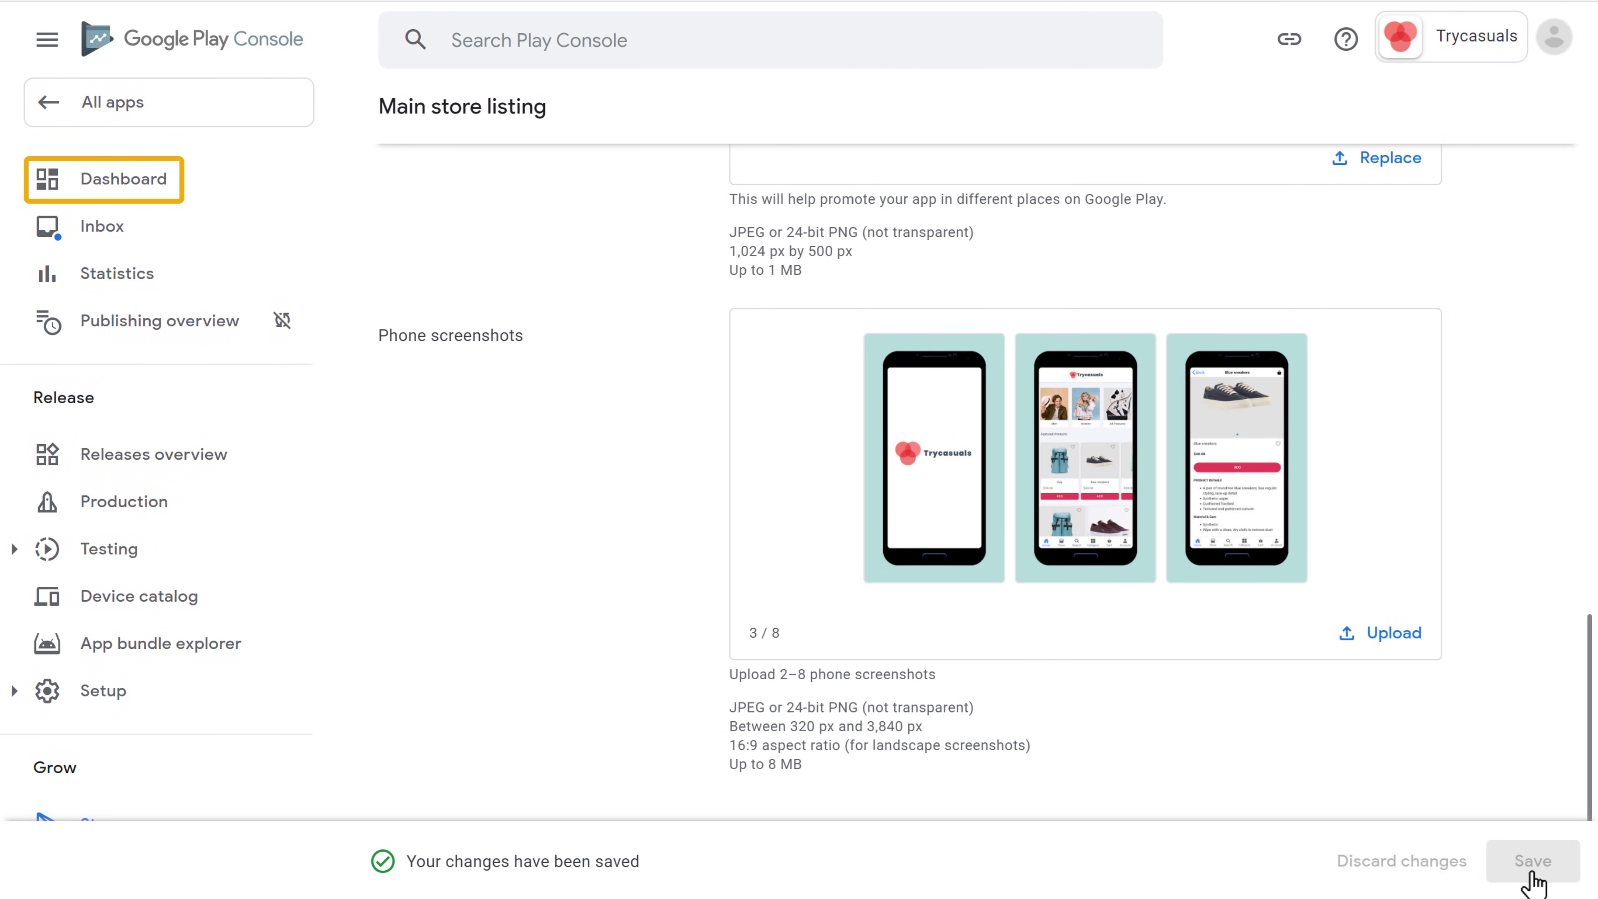
Make the Production track available in all 172 countries/regions plus Rest of World (Available 173)
click(120, 189)
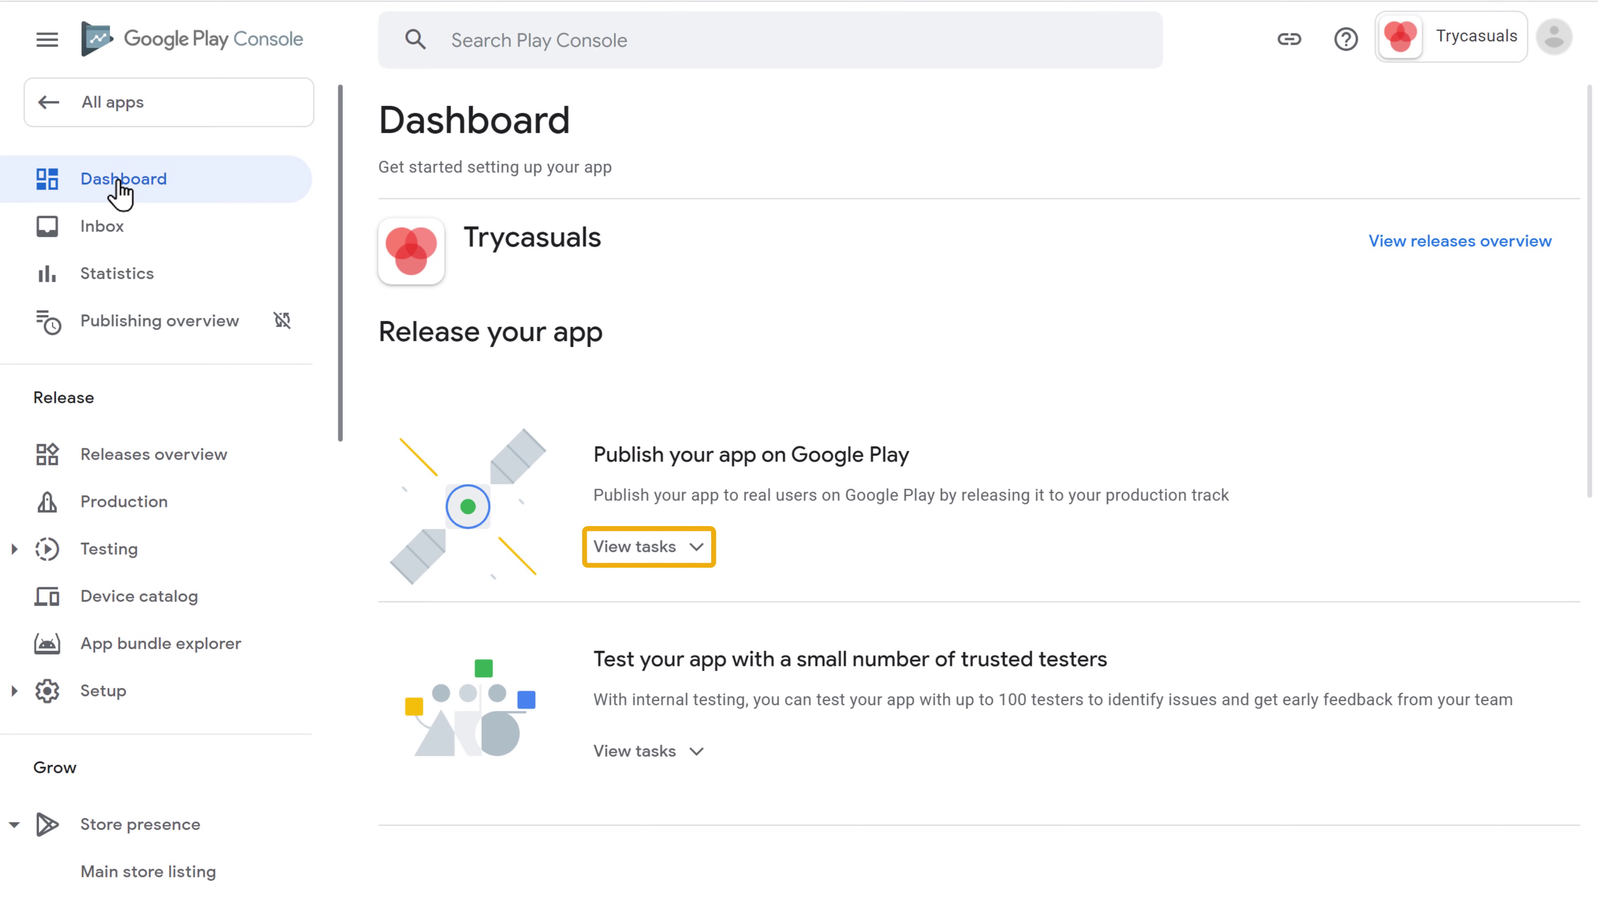
click(632, 556)
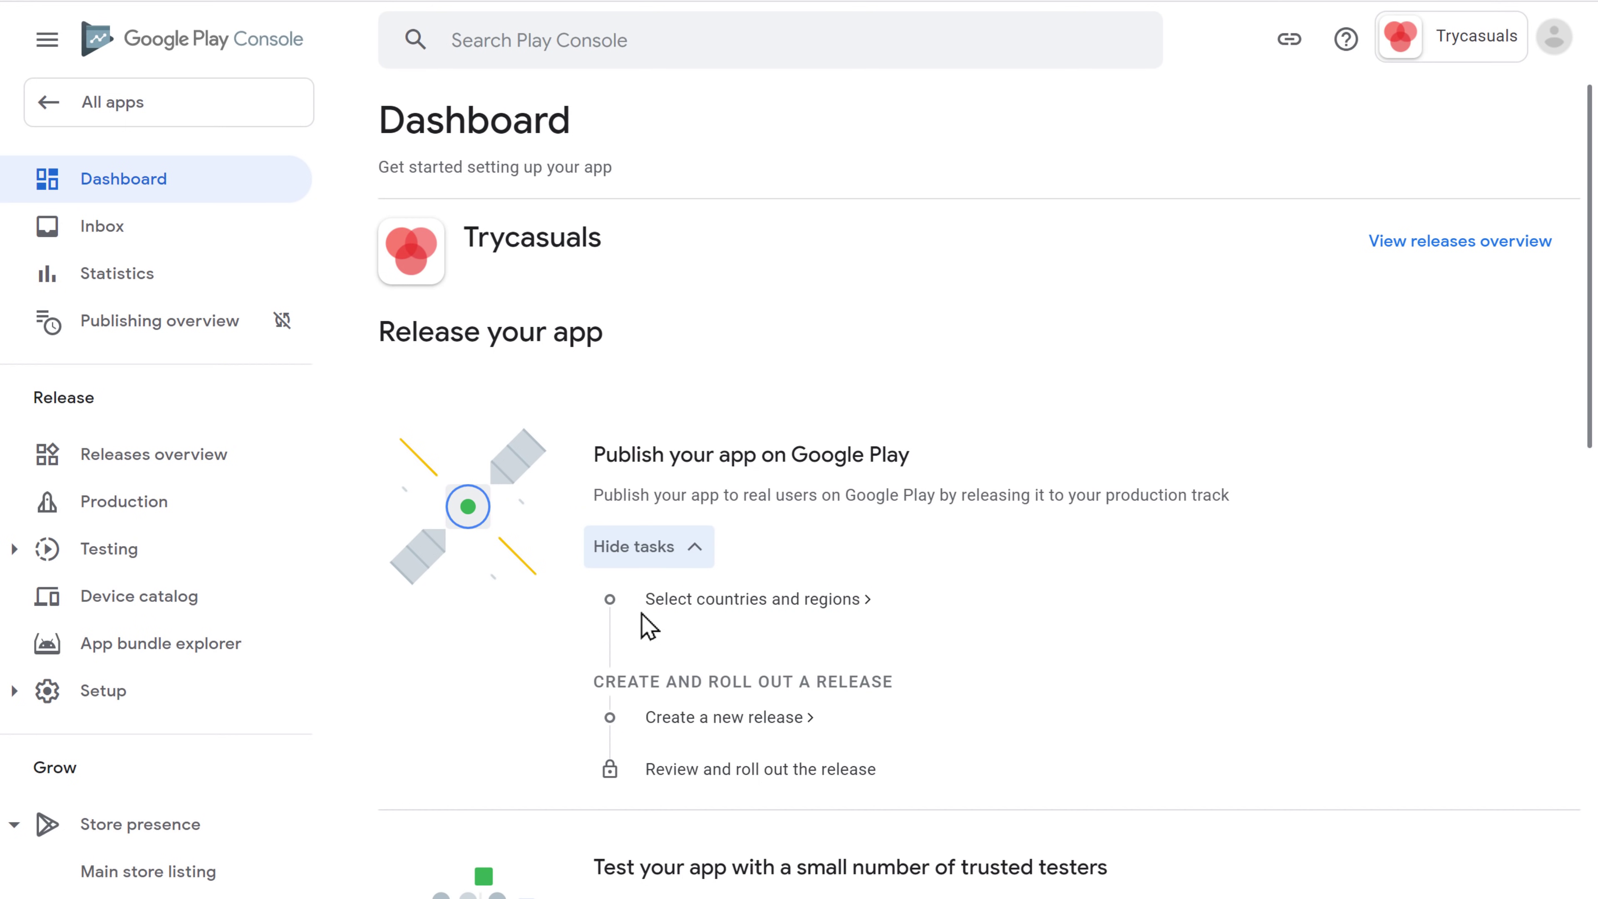
click(714, 604)
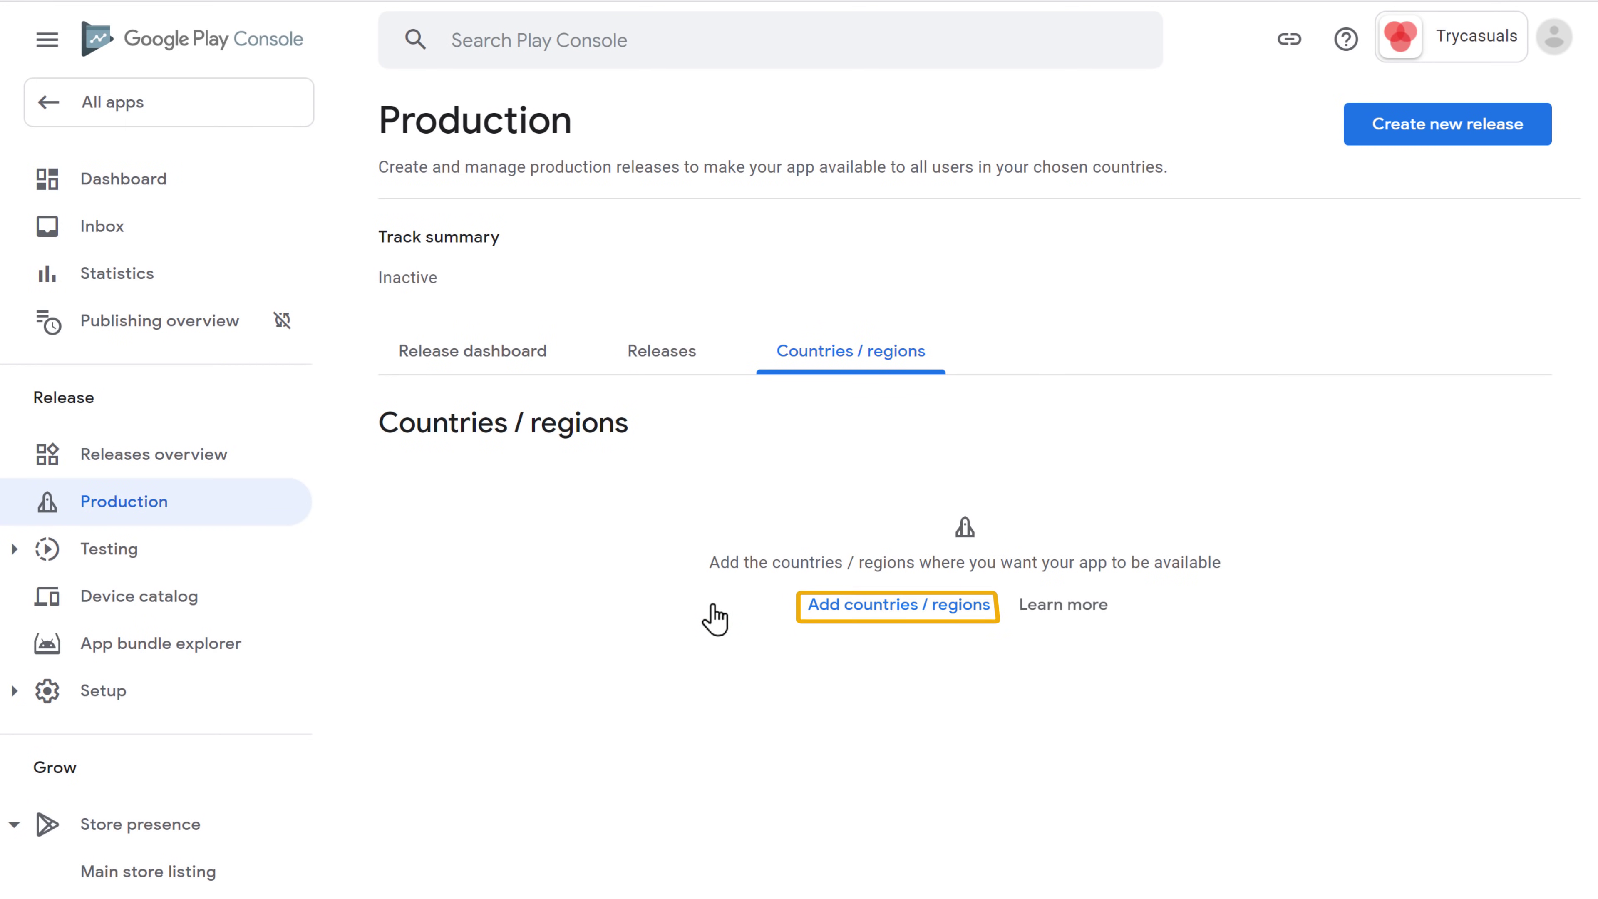
click(883, 609)
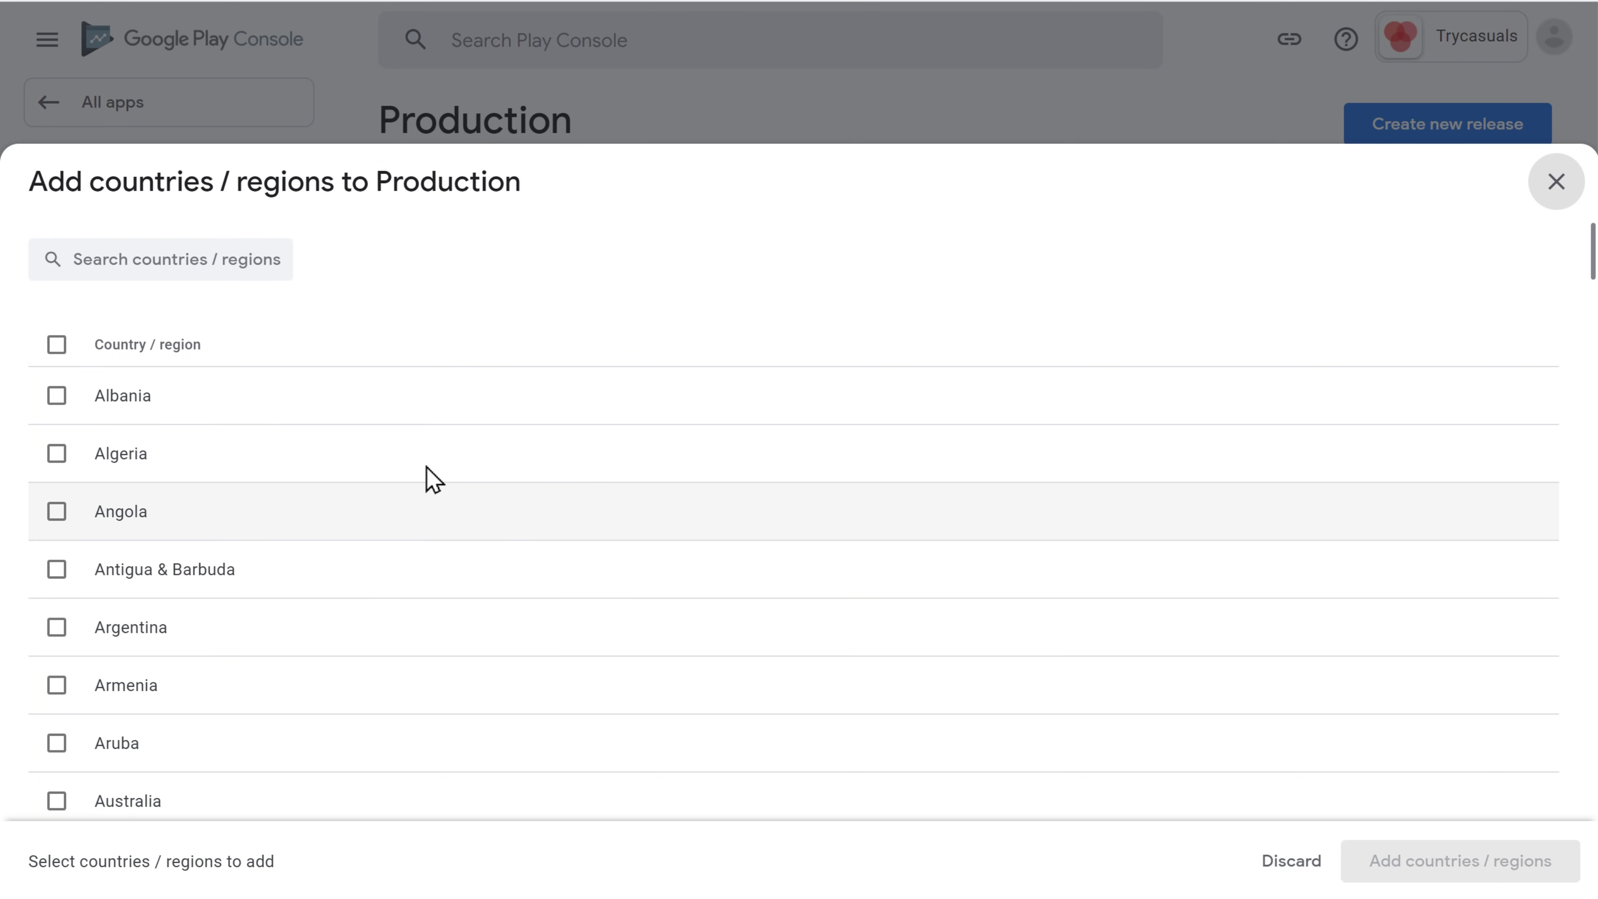
click(56, 356)
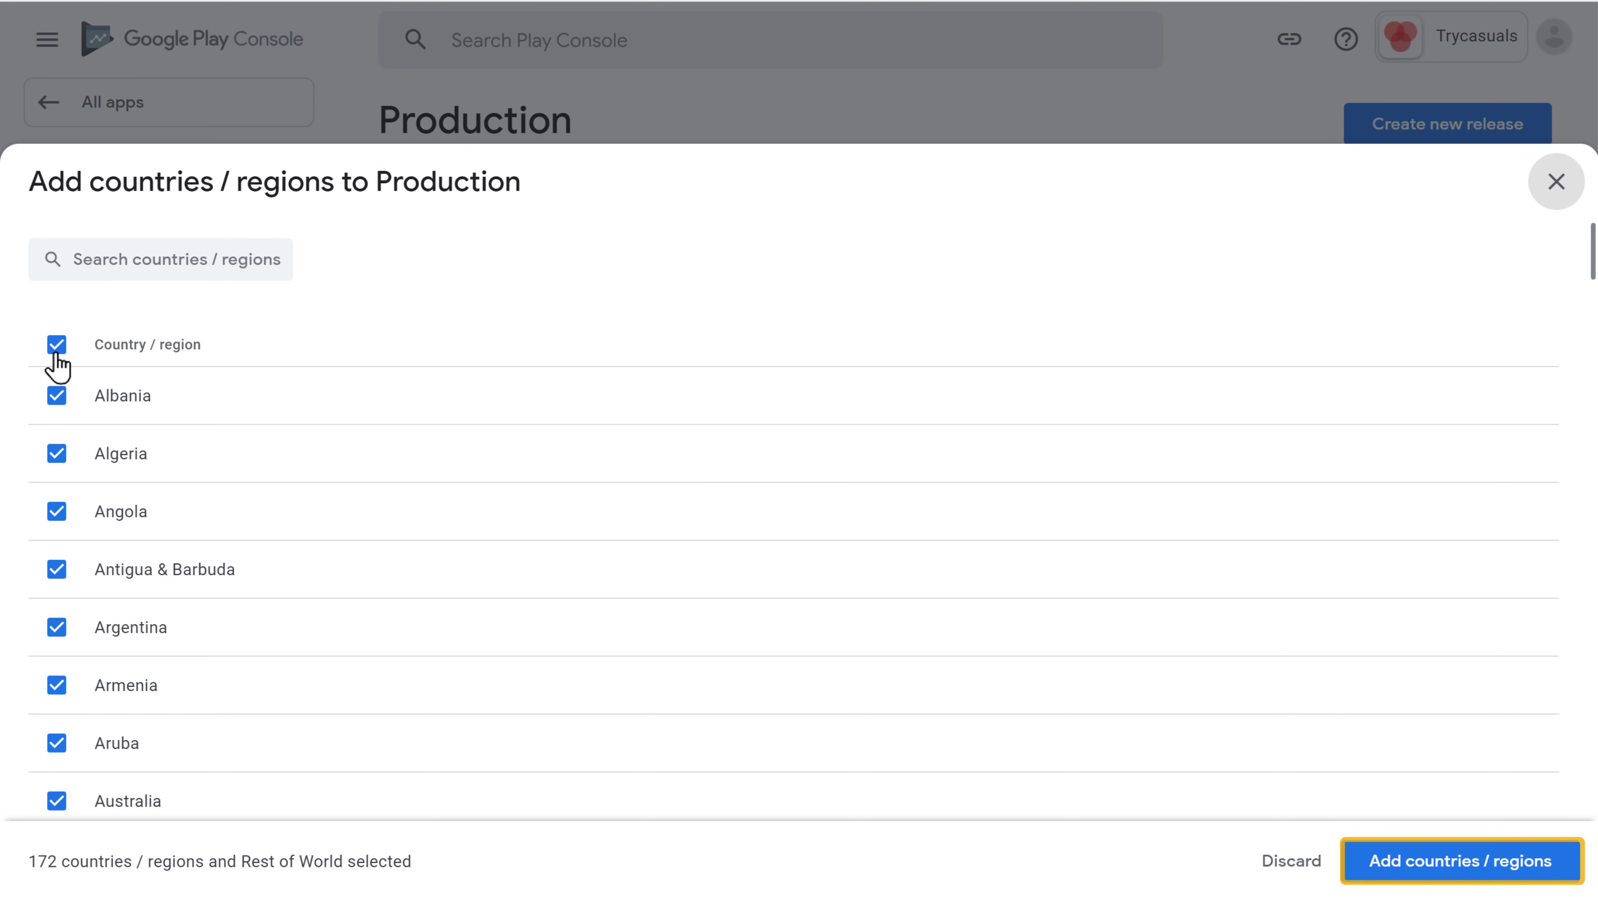
click(1420, 874)
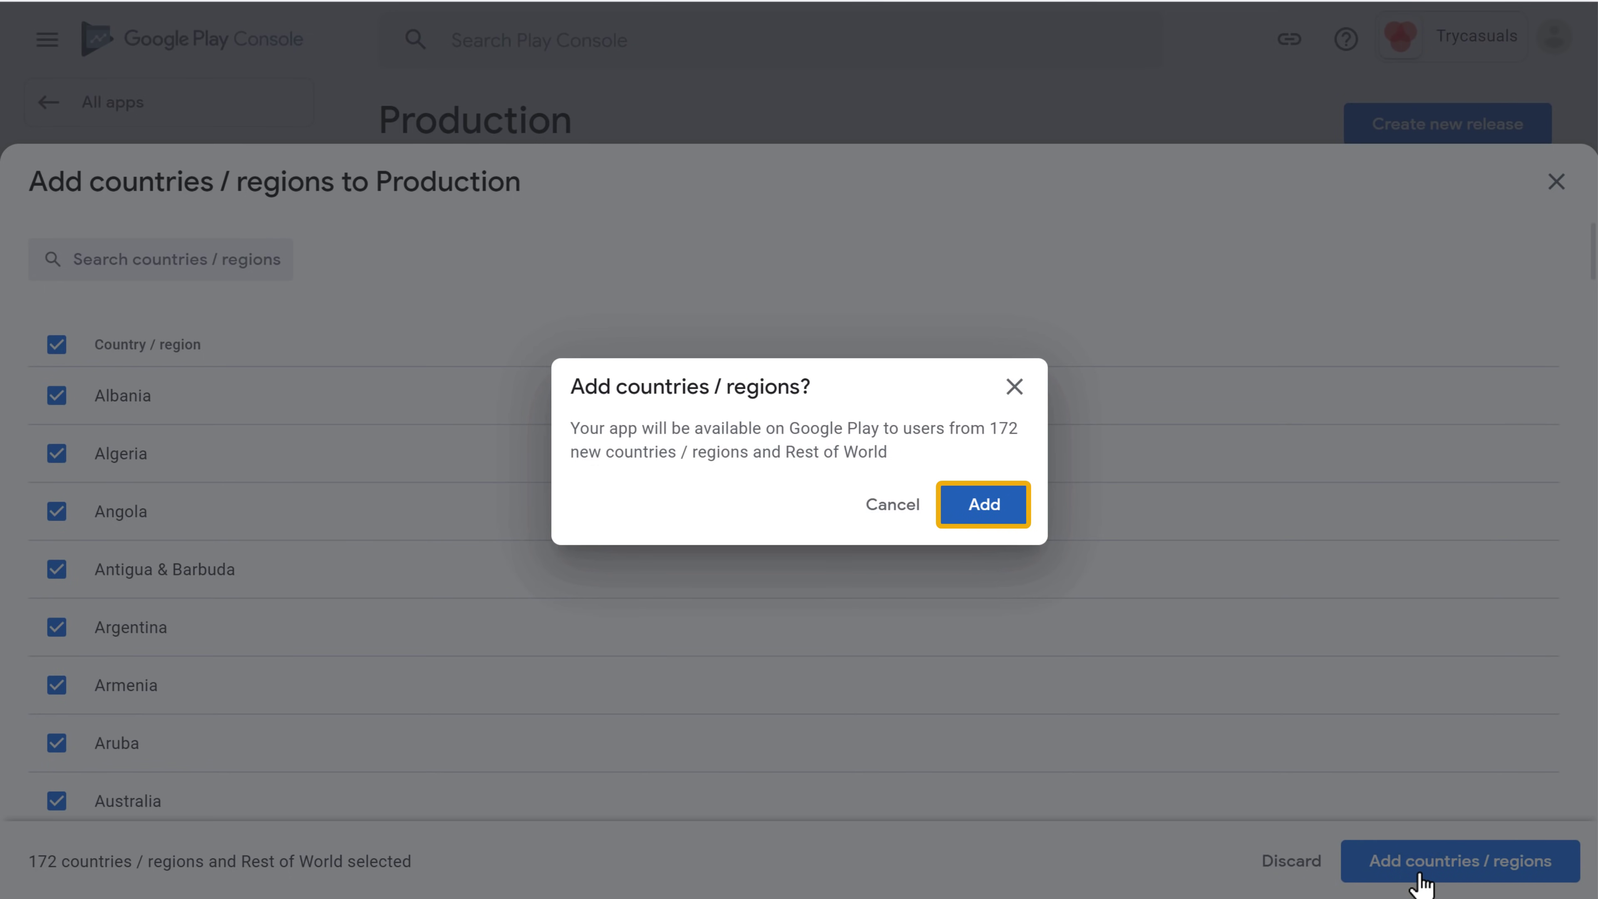
click(977, 517)
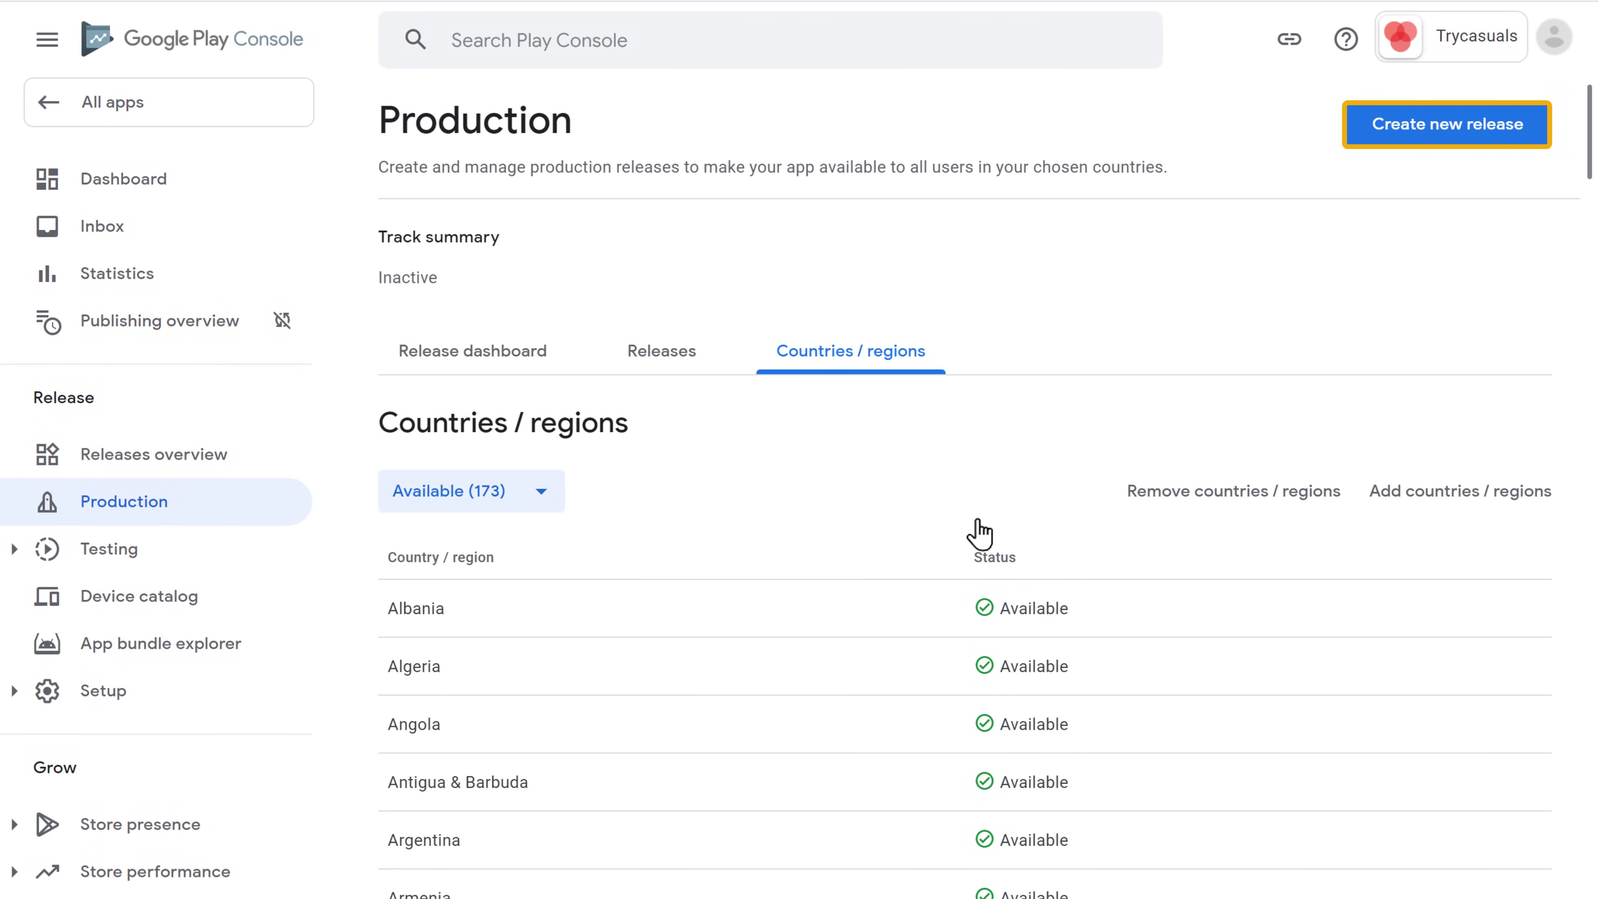
Create a production release with Google-managed signing, upload trycasuals.apk (version 1 (0)), and save the draft
click(1445, 135)
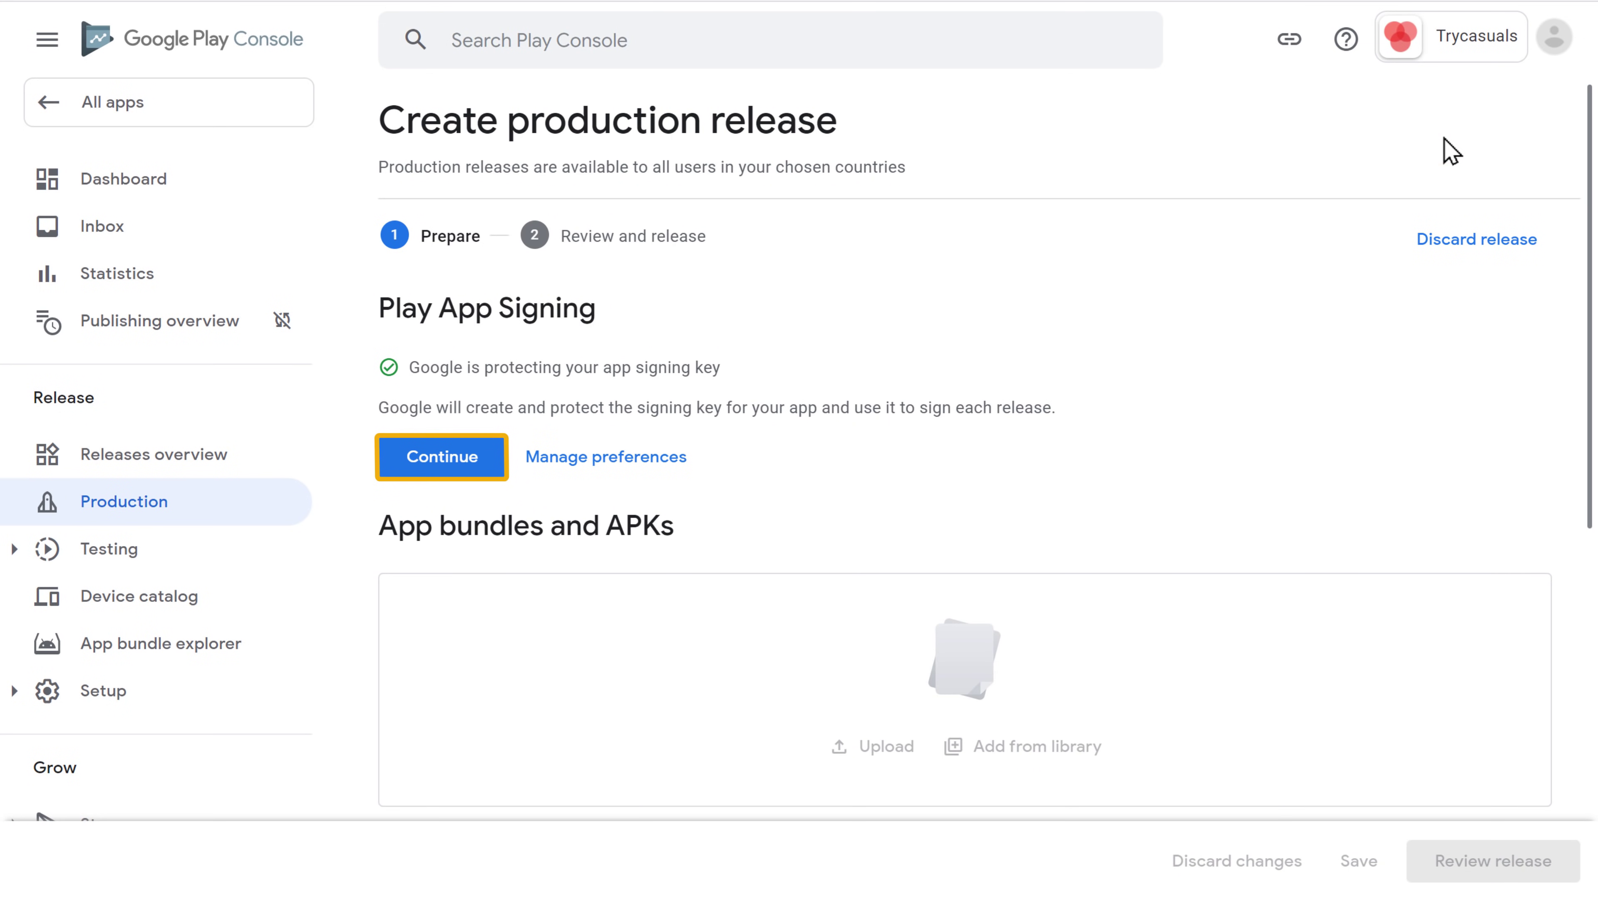
click(437, 466)
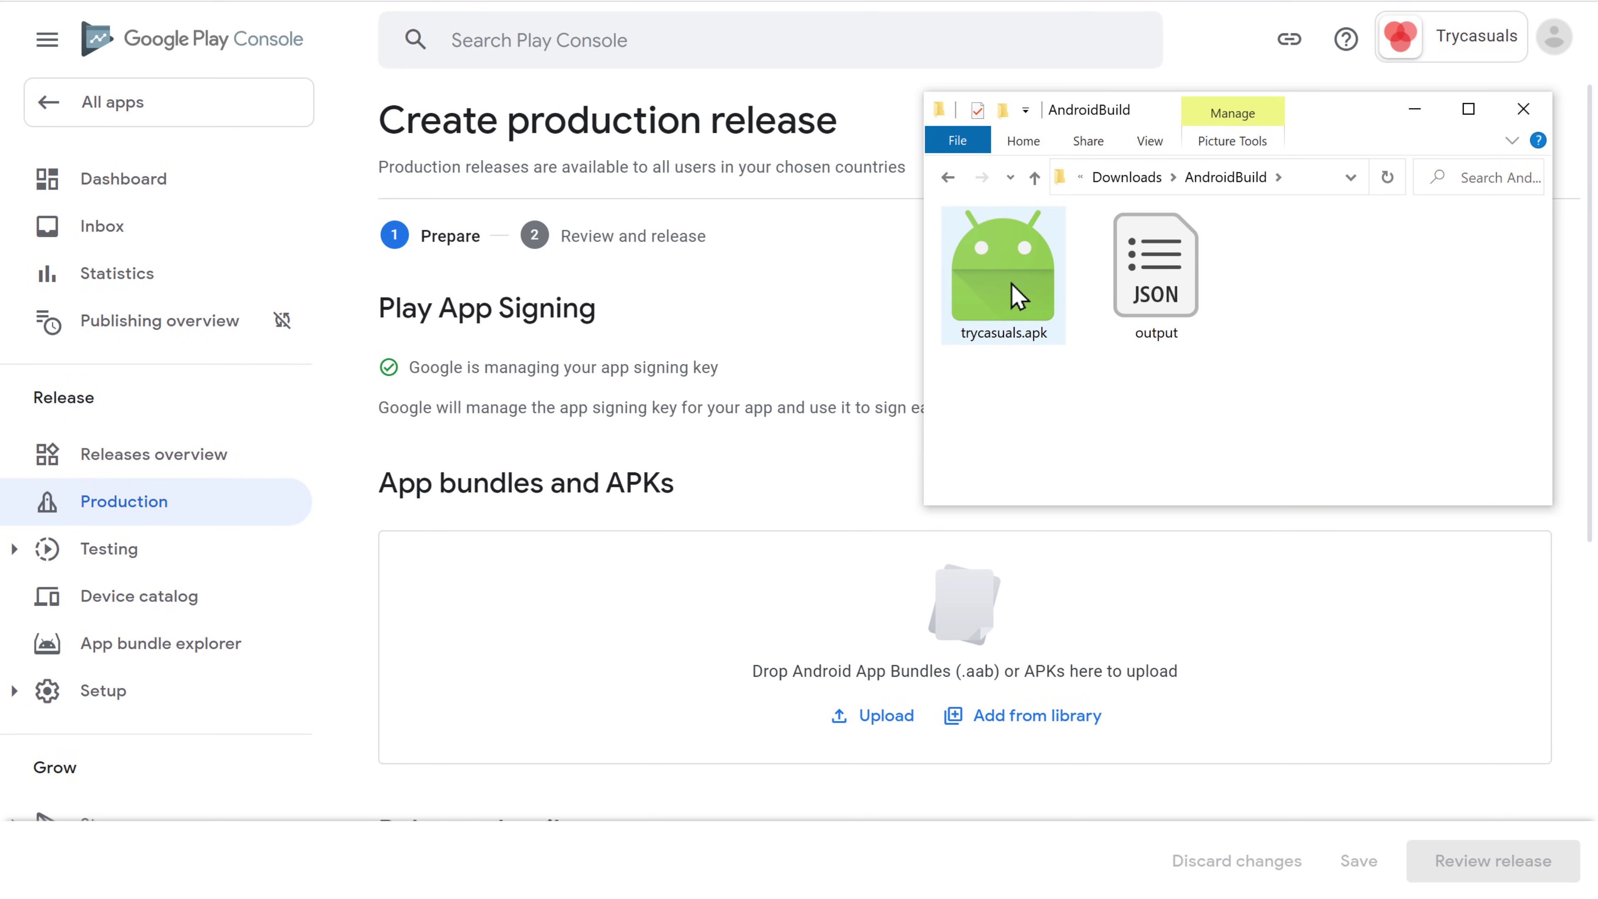
drag(1018, 296, 978, 600)
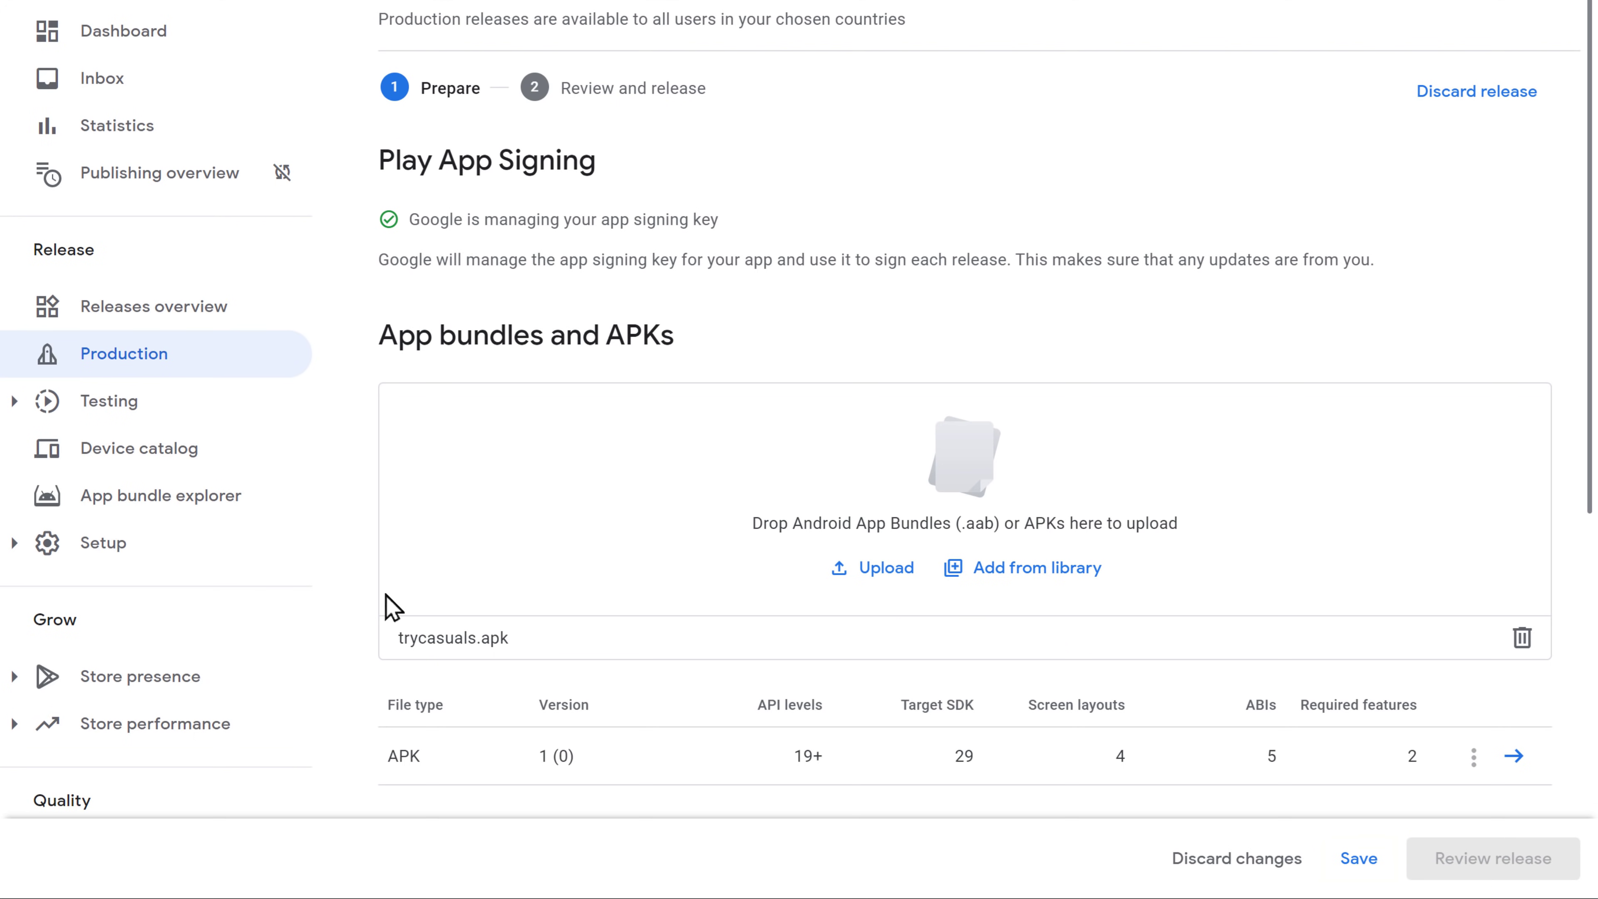
click(1360, 860)
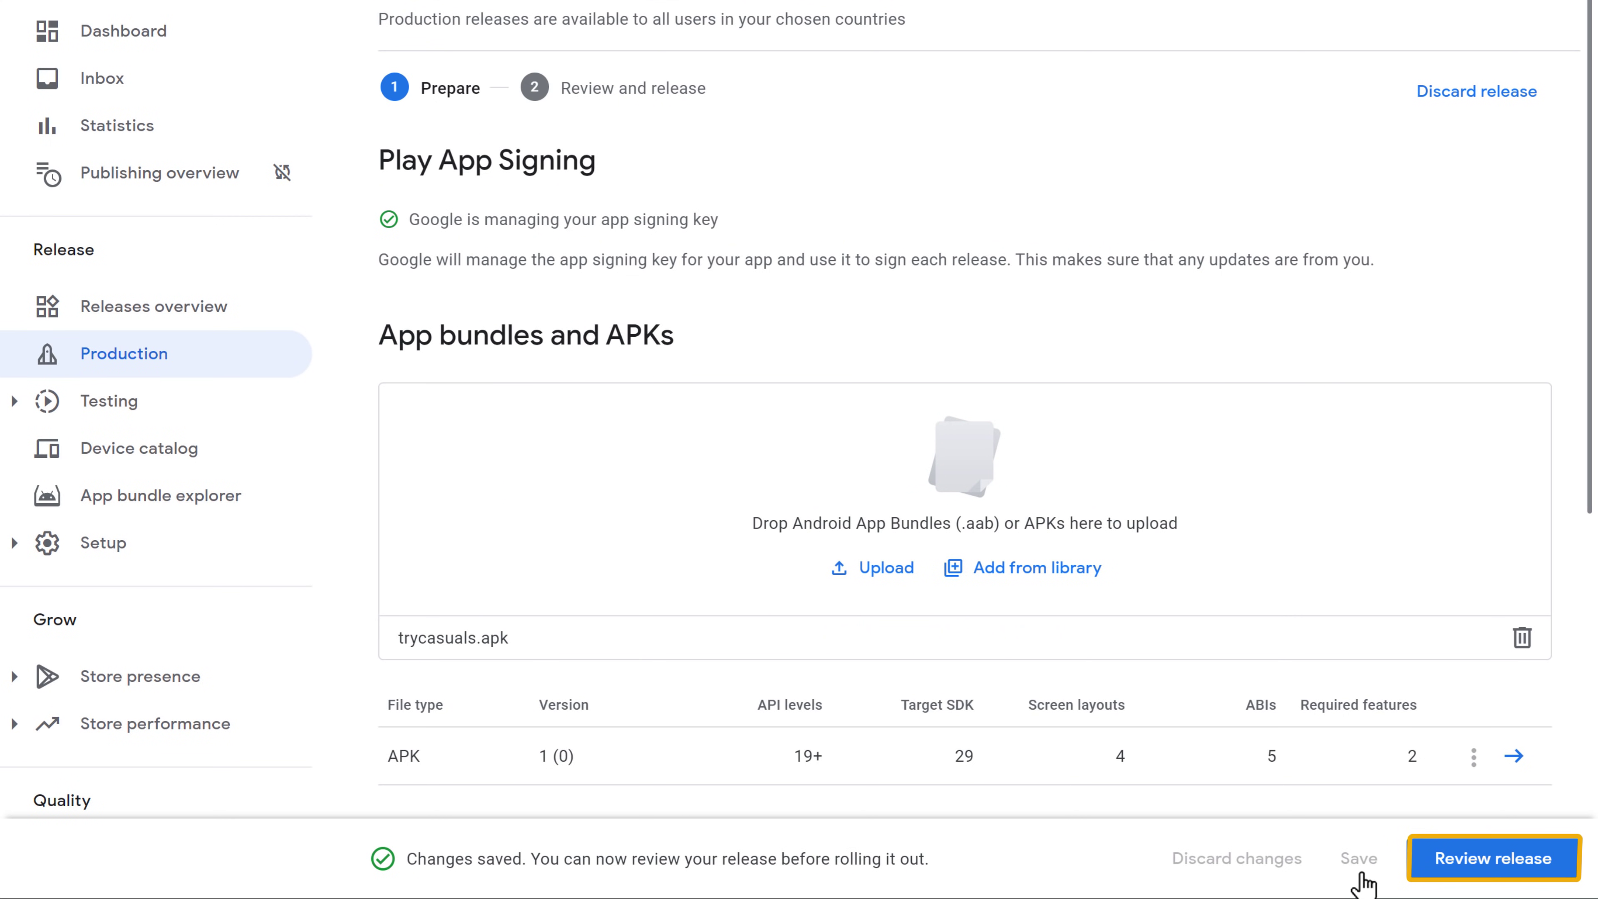
Review release 1 (0), confirm its rollout to Production, and return to All apps
click(1471, 863)
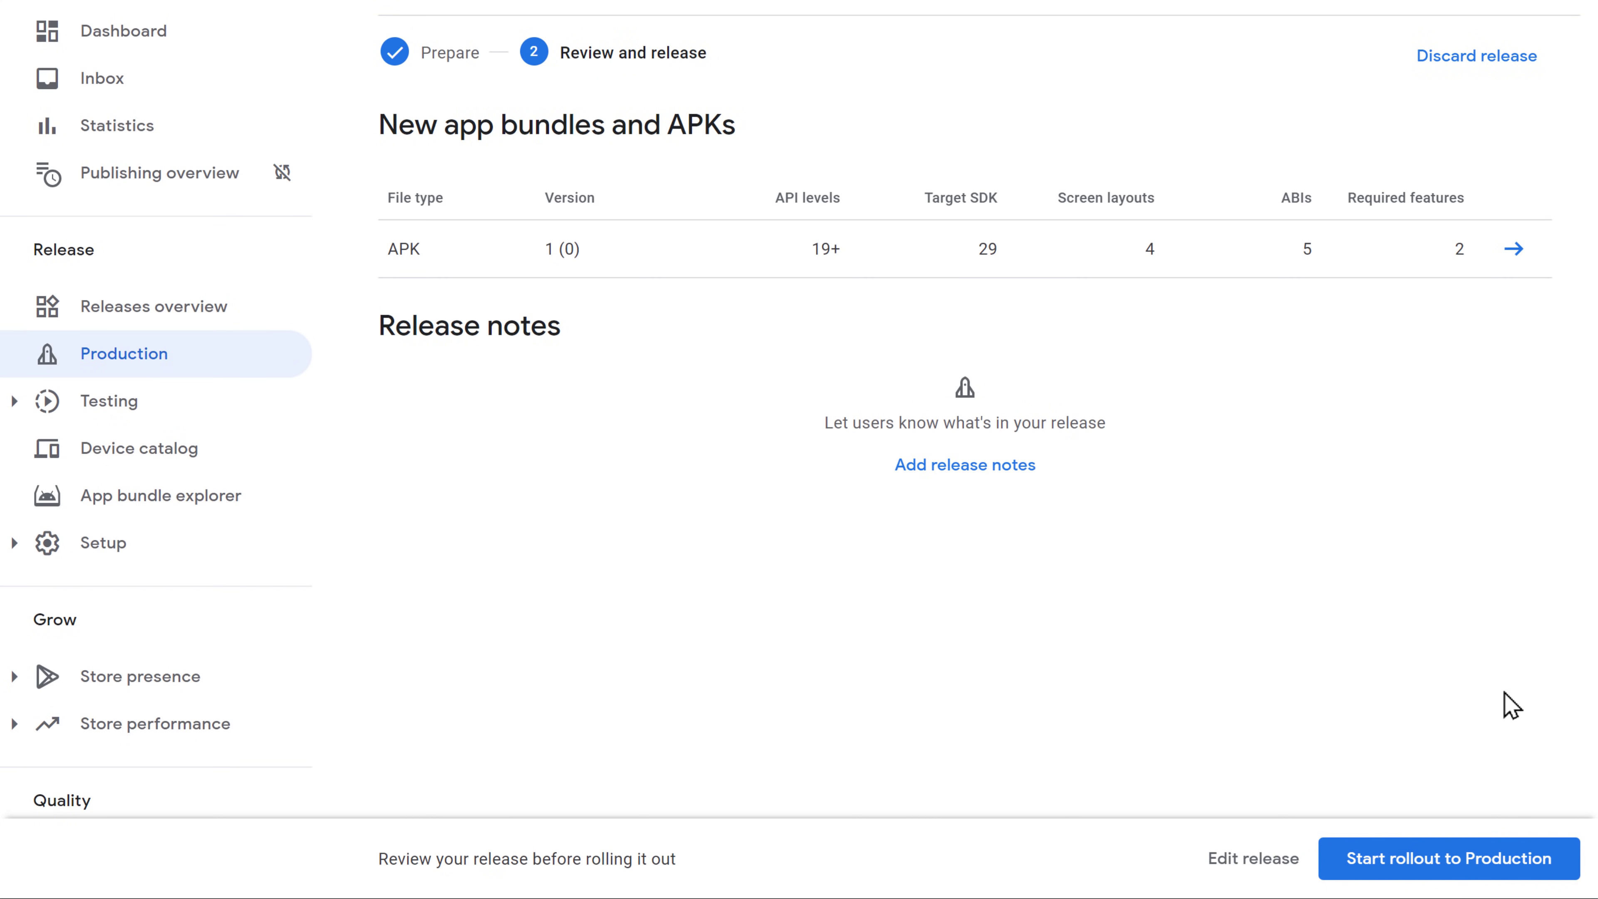
click(1430, 866)
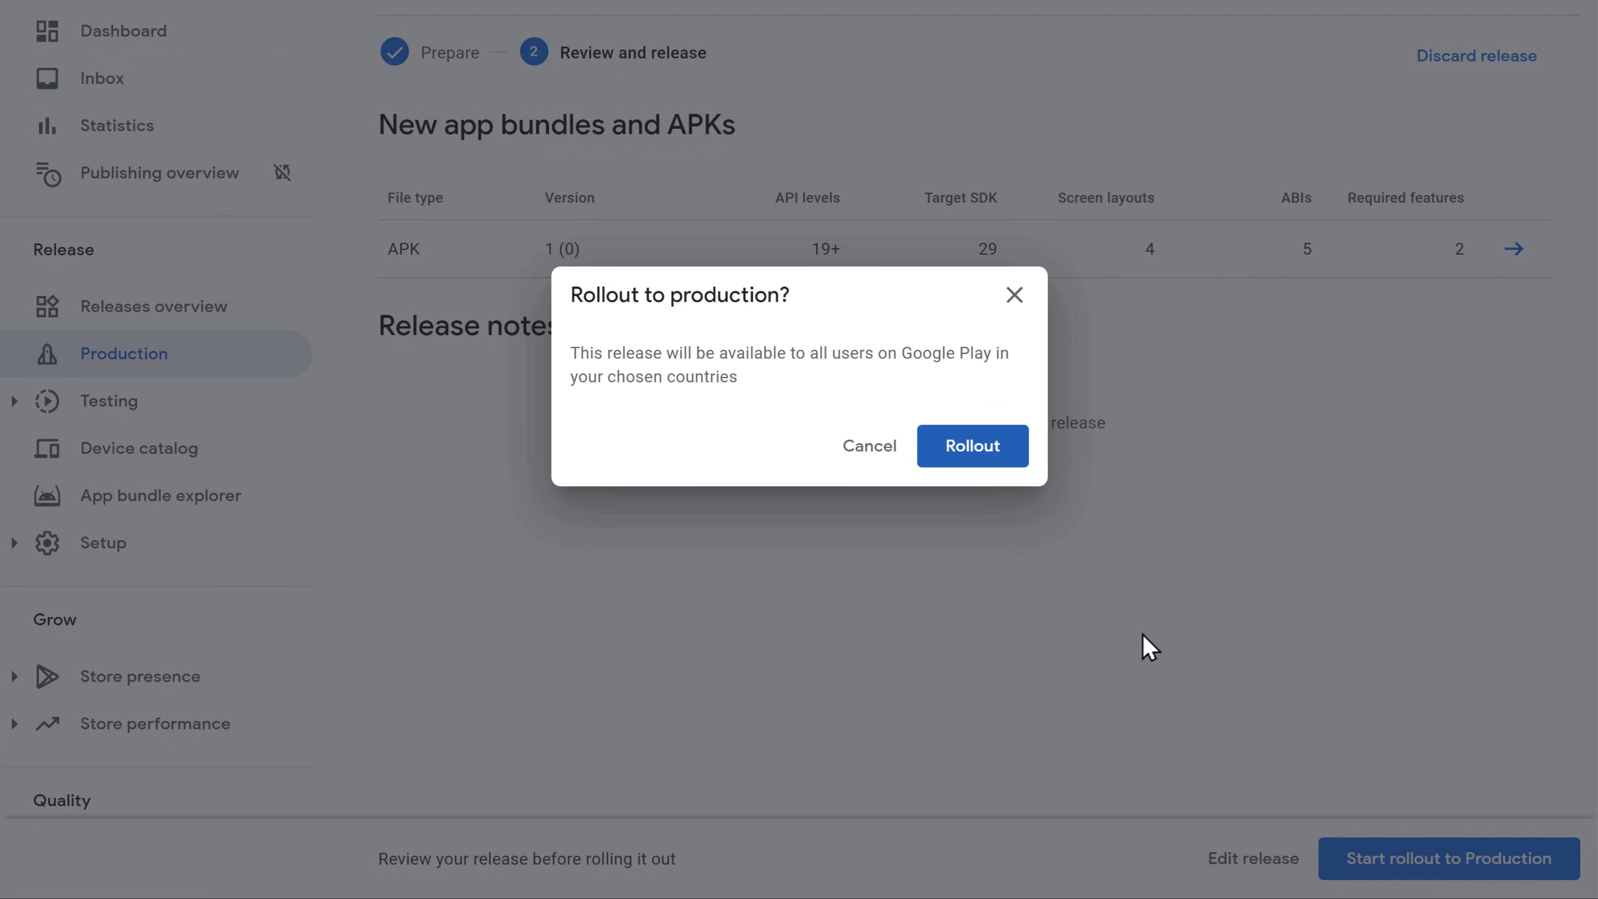
click(973, 455)
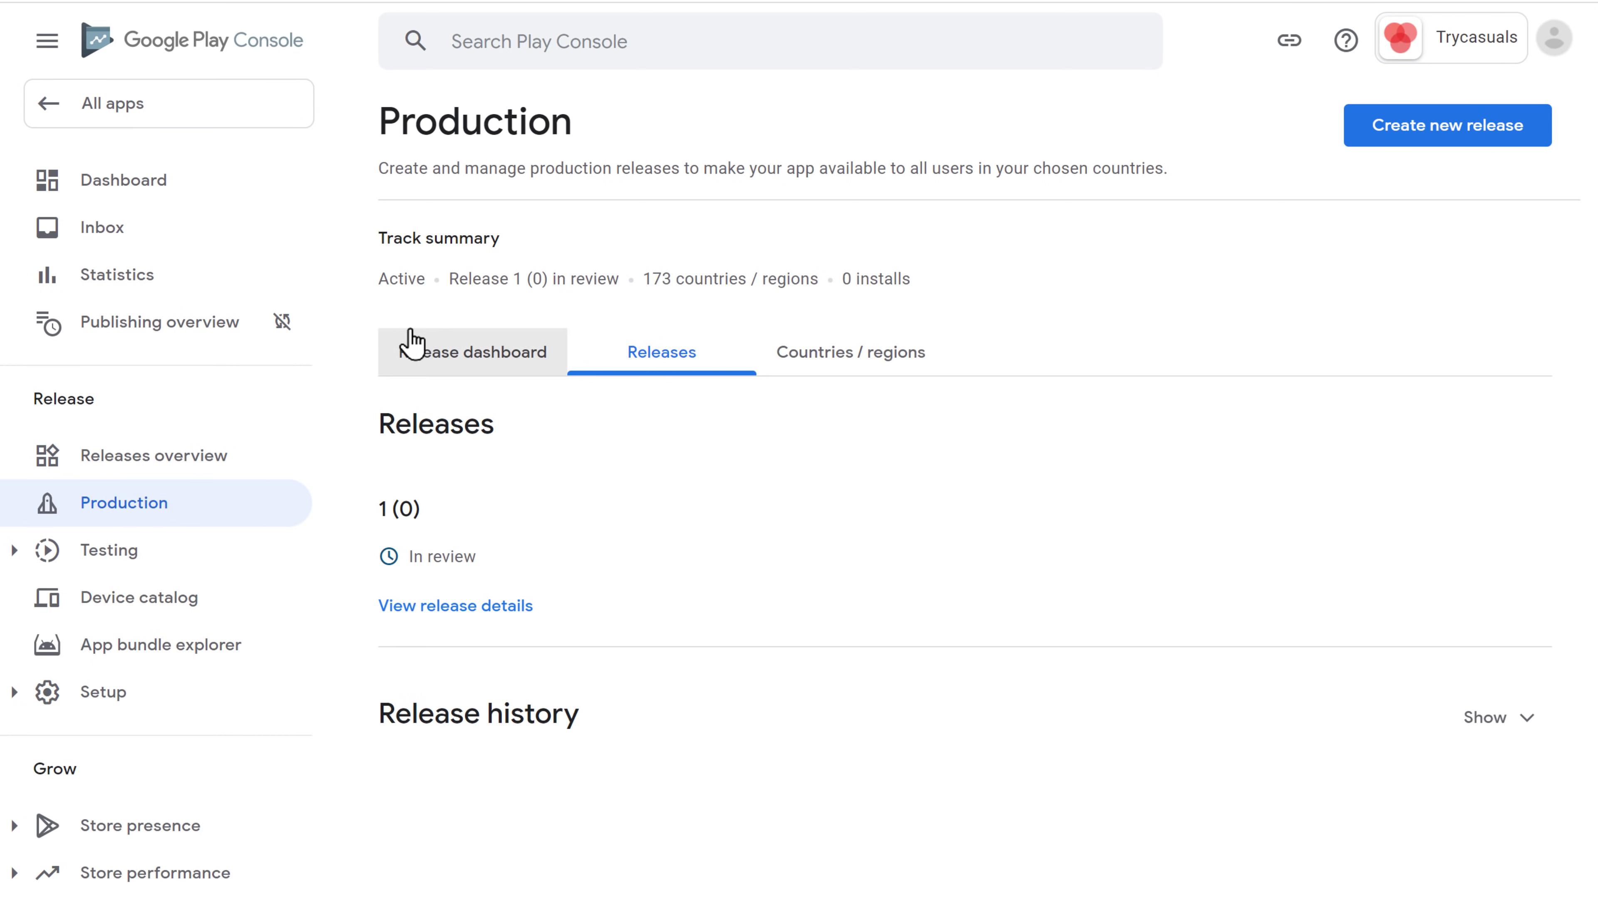
click(129, 109)
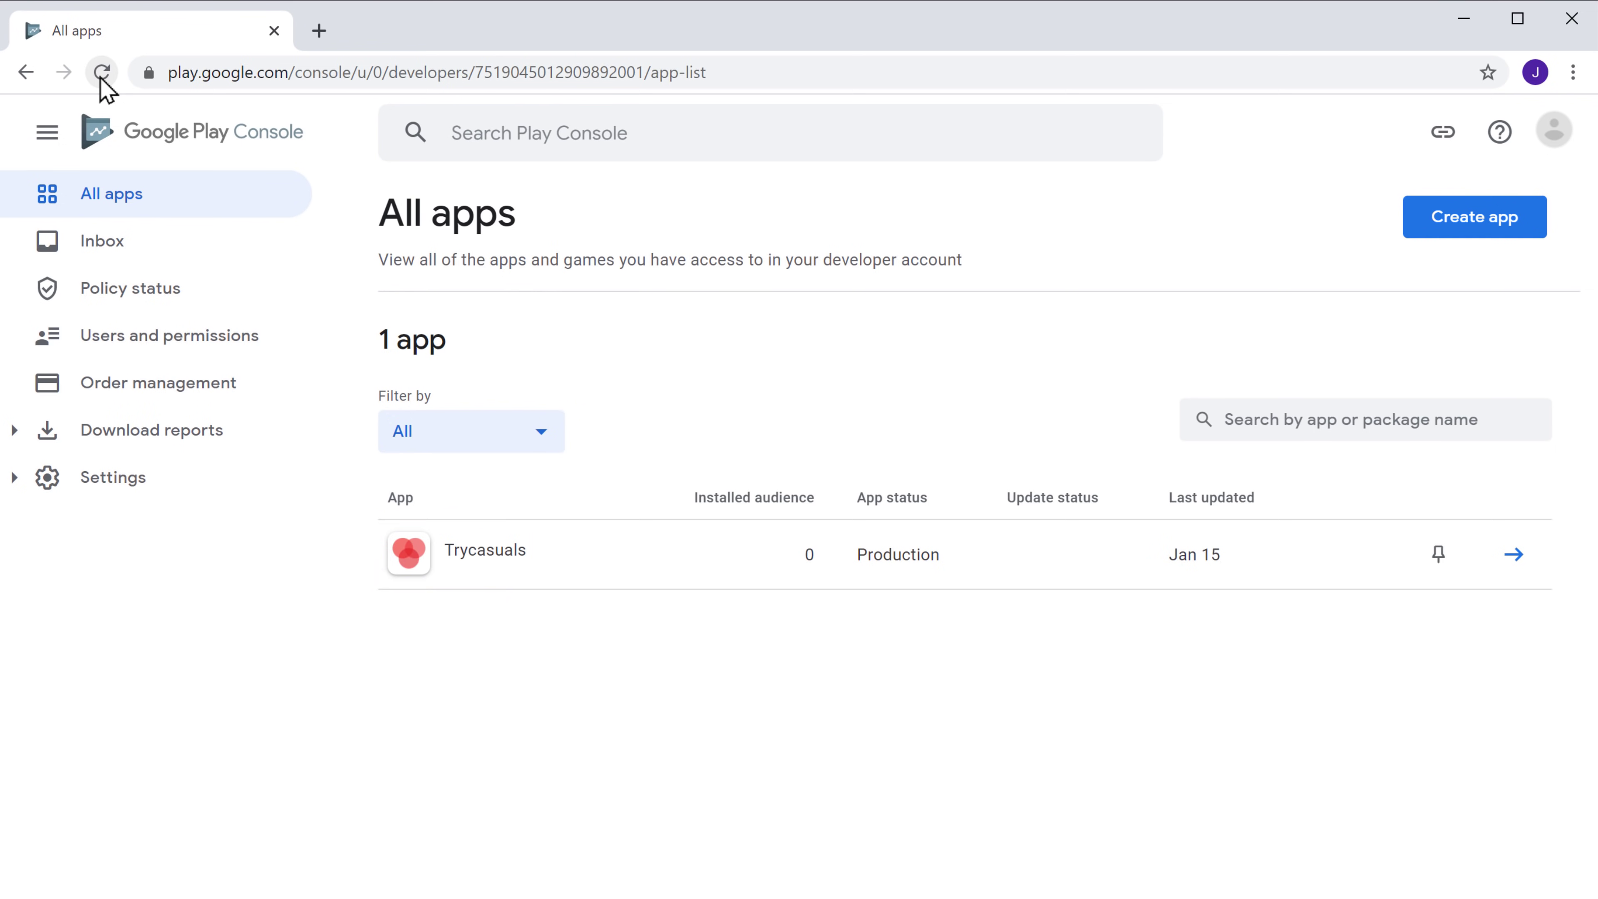
Open the Trycasuals dashboard and its View on Google Play store page
click(483, 570)
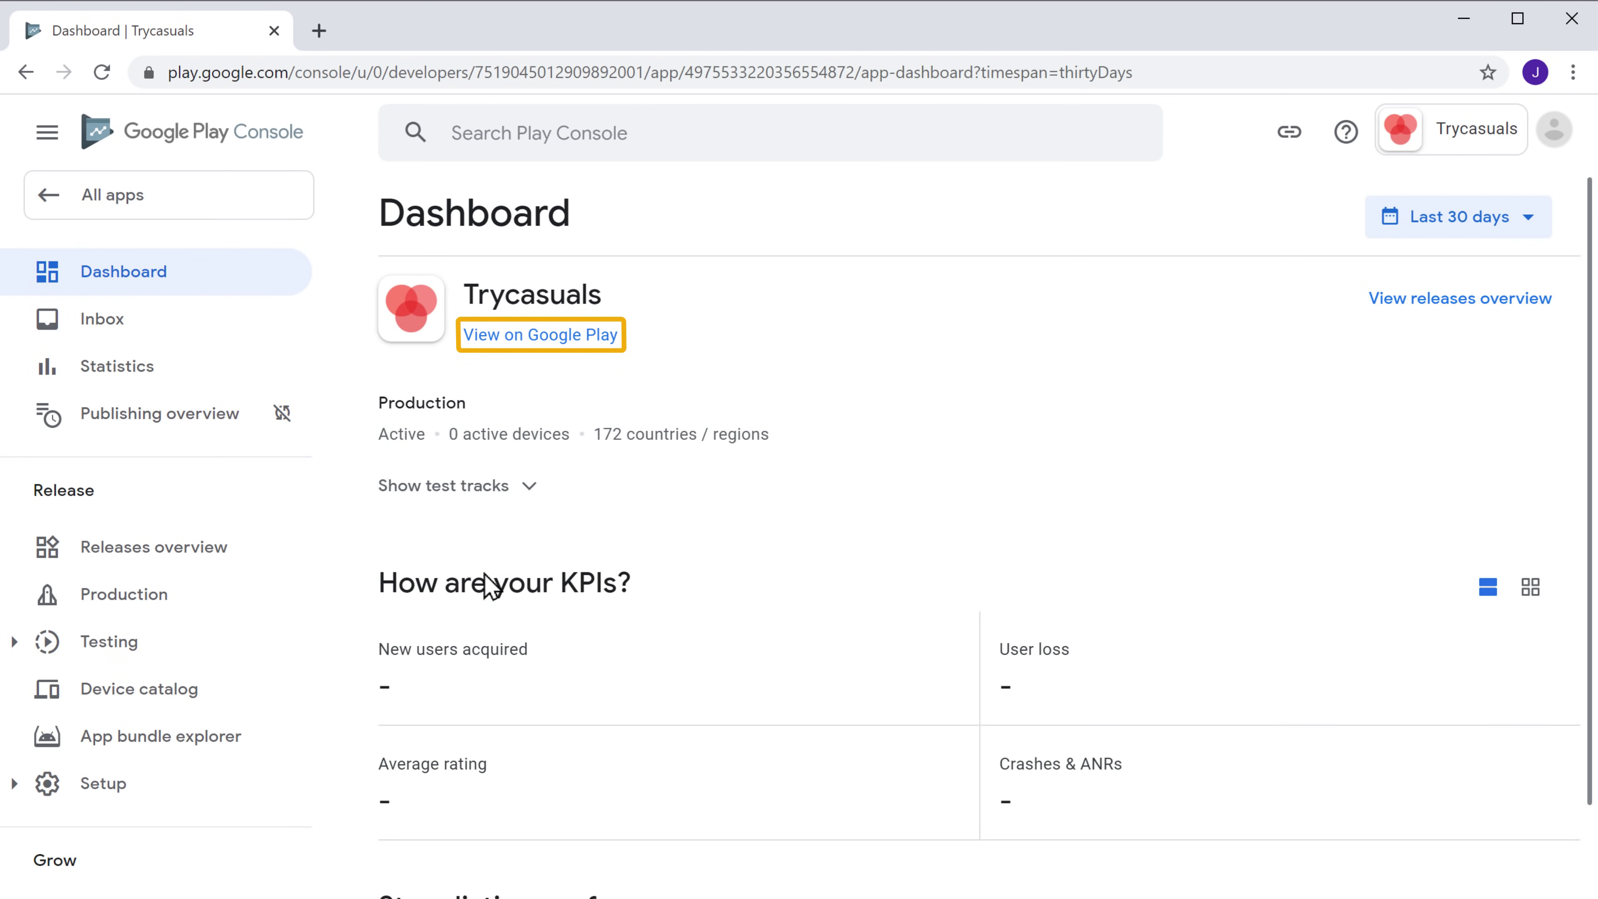
click(528, 343)
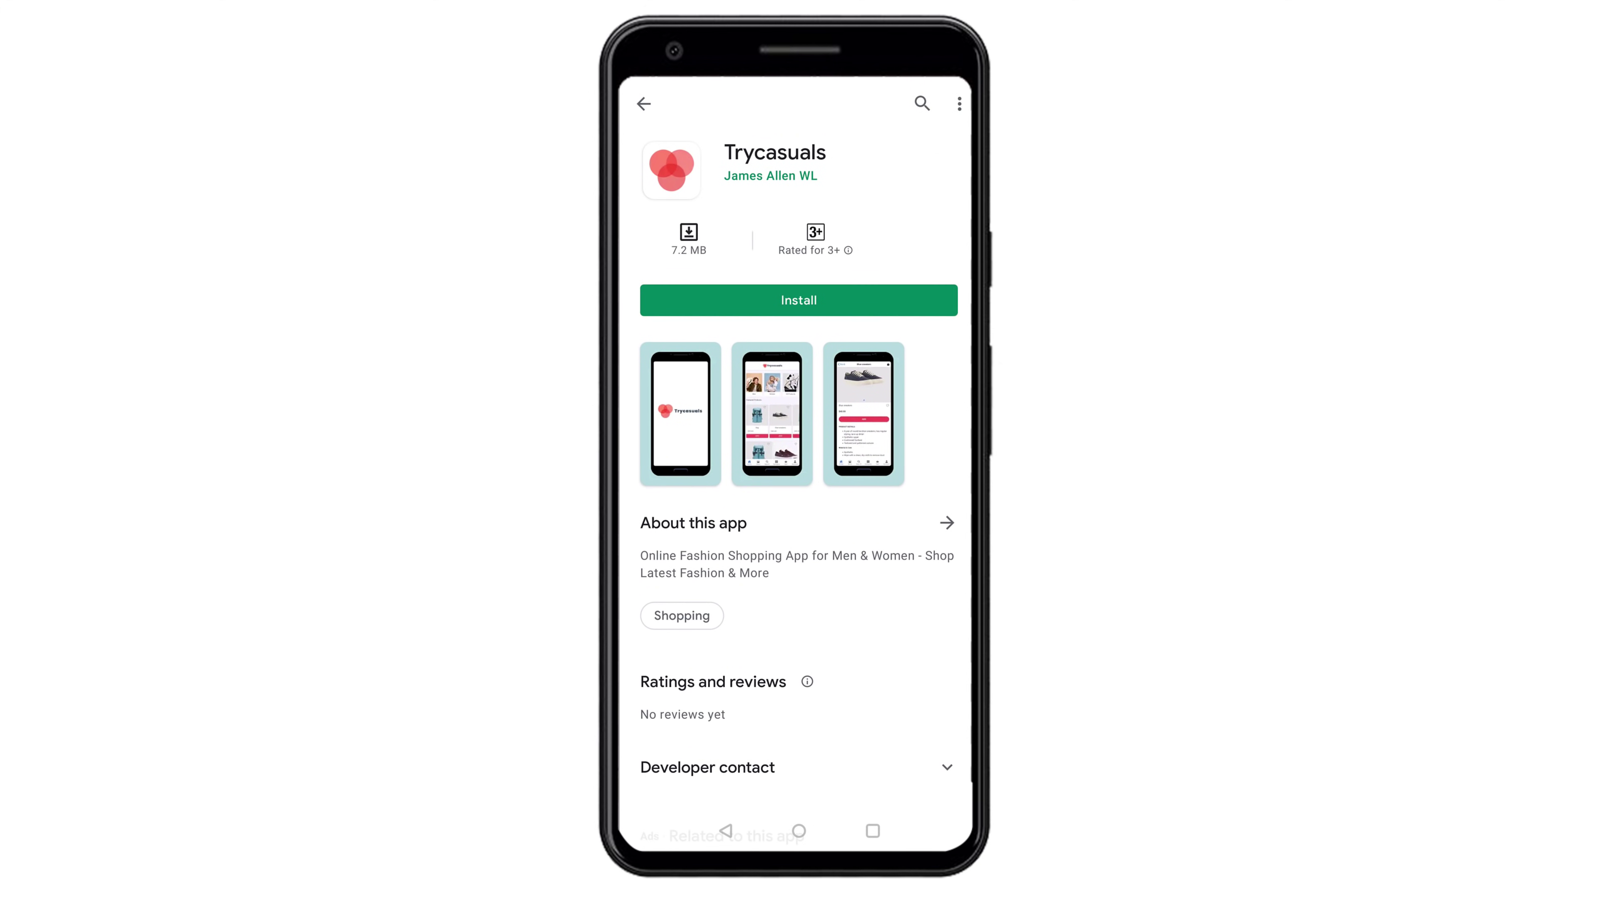
Install Trycasuals from its Play Store page and launch it on the phone
click(798, 301)
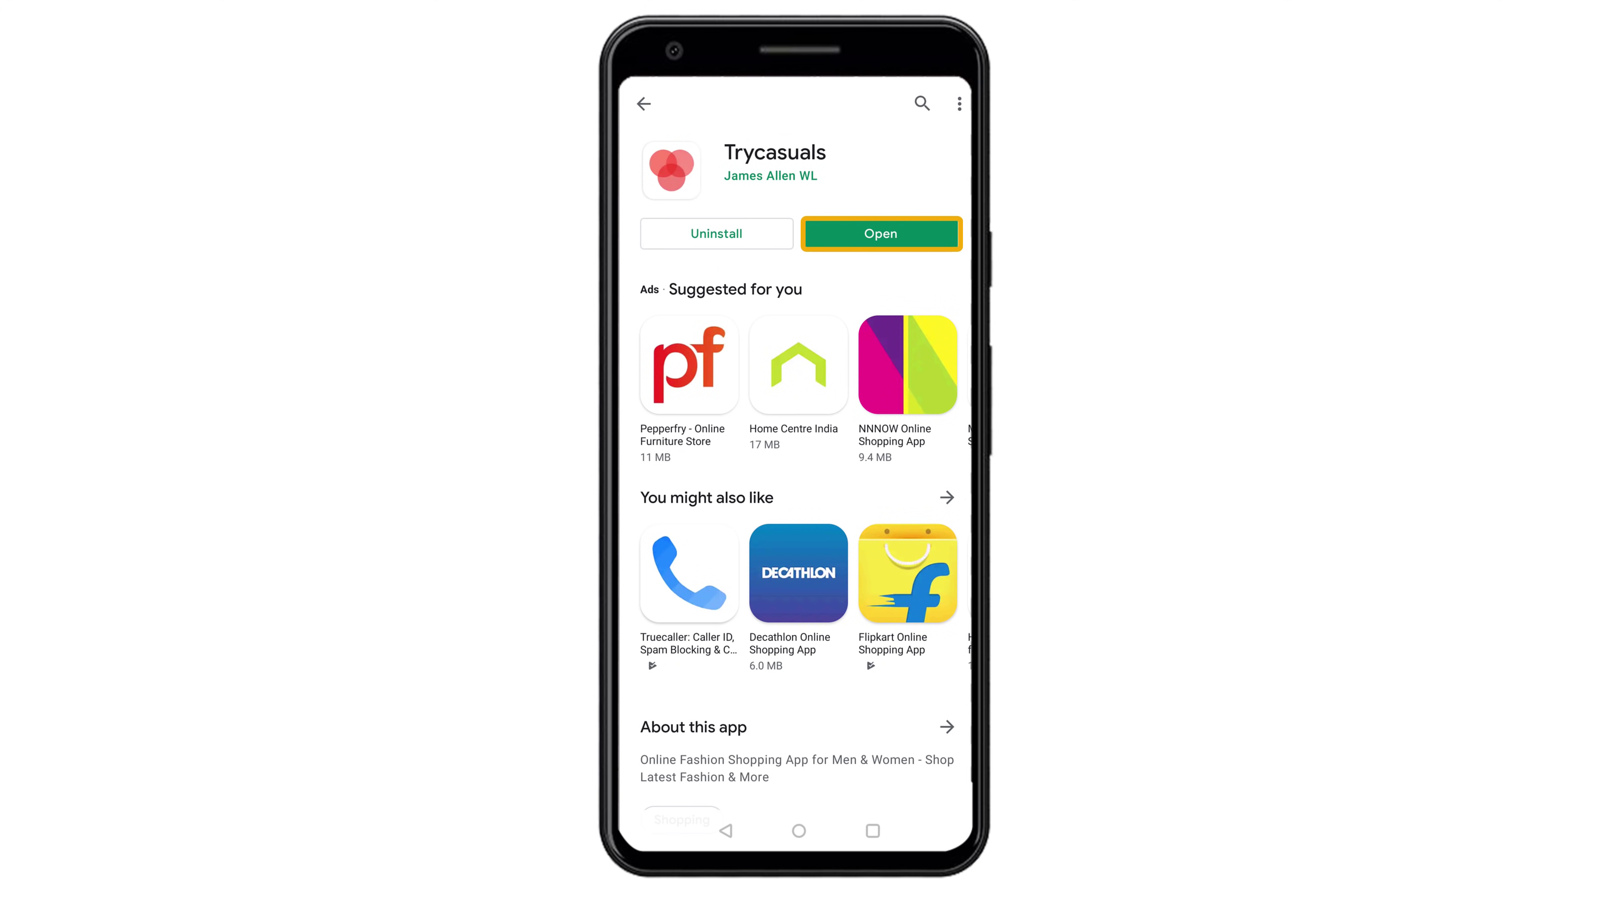
click(882, 234)
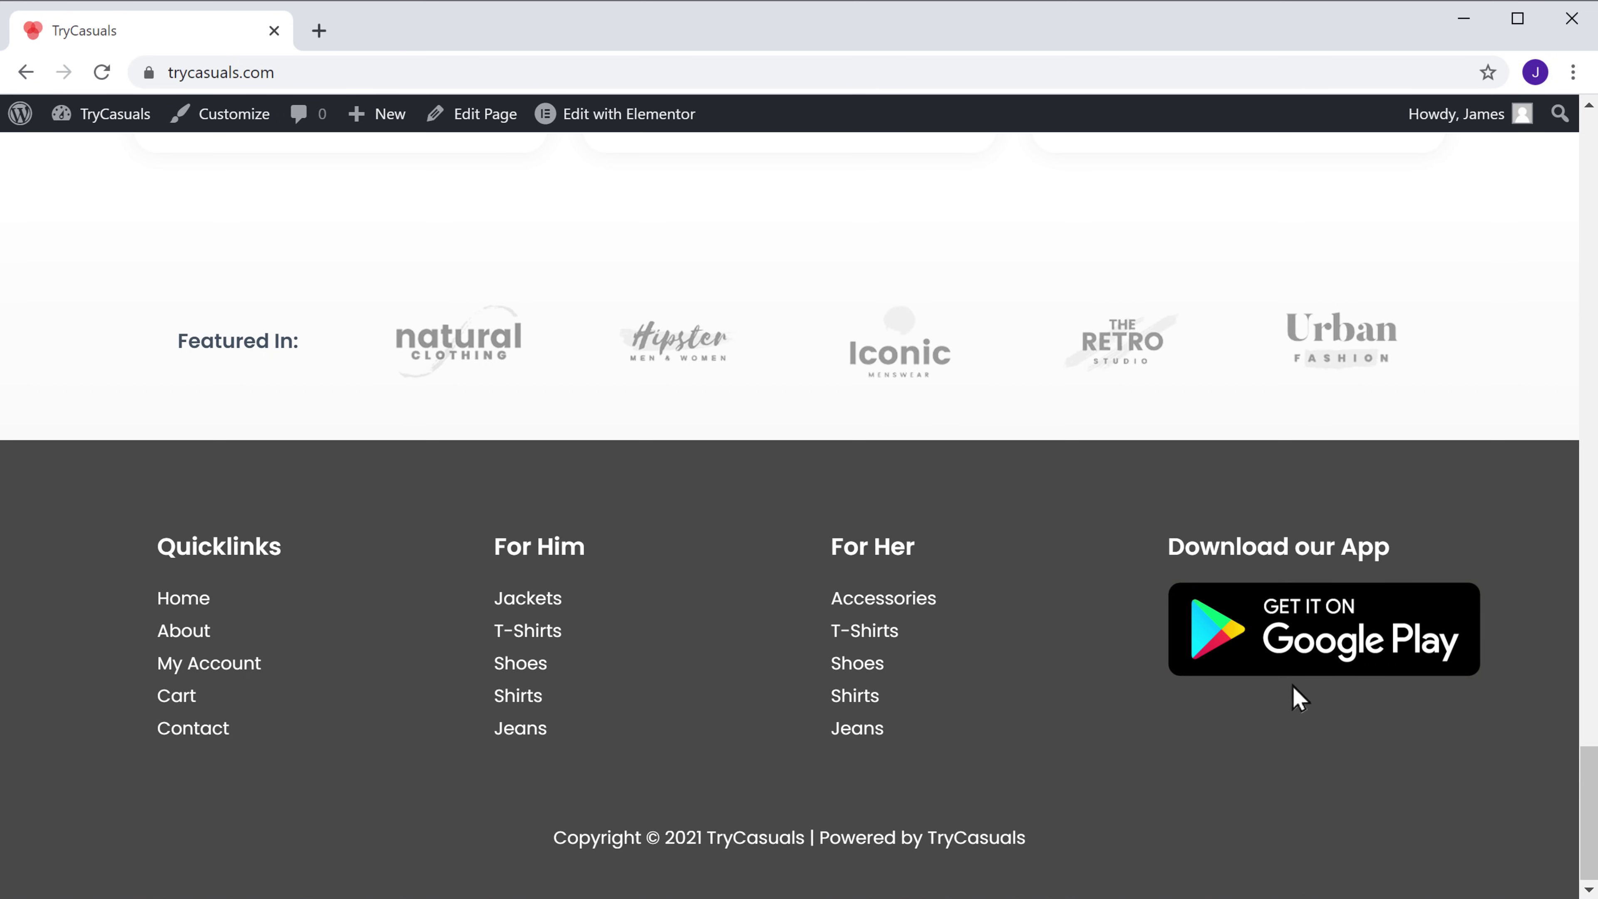
Open the Trycasuals Google Play page from the footer badge, then edit the Footer in Elementor
click(1382, 663)
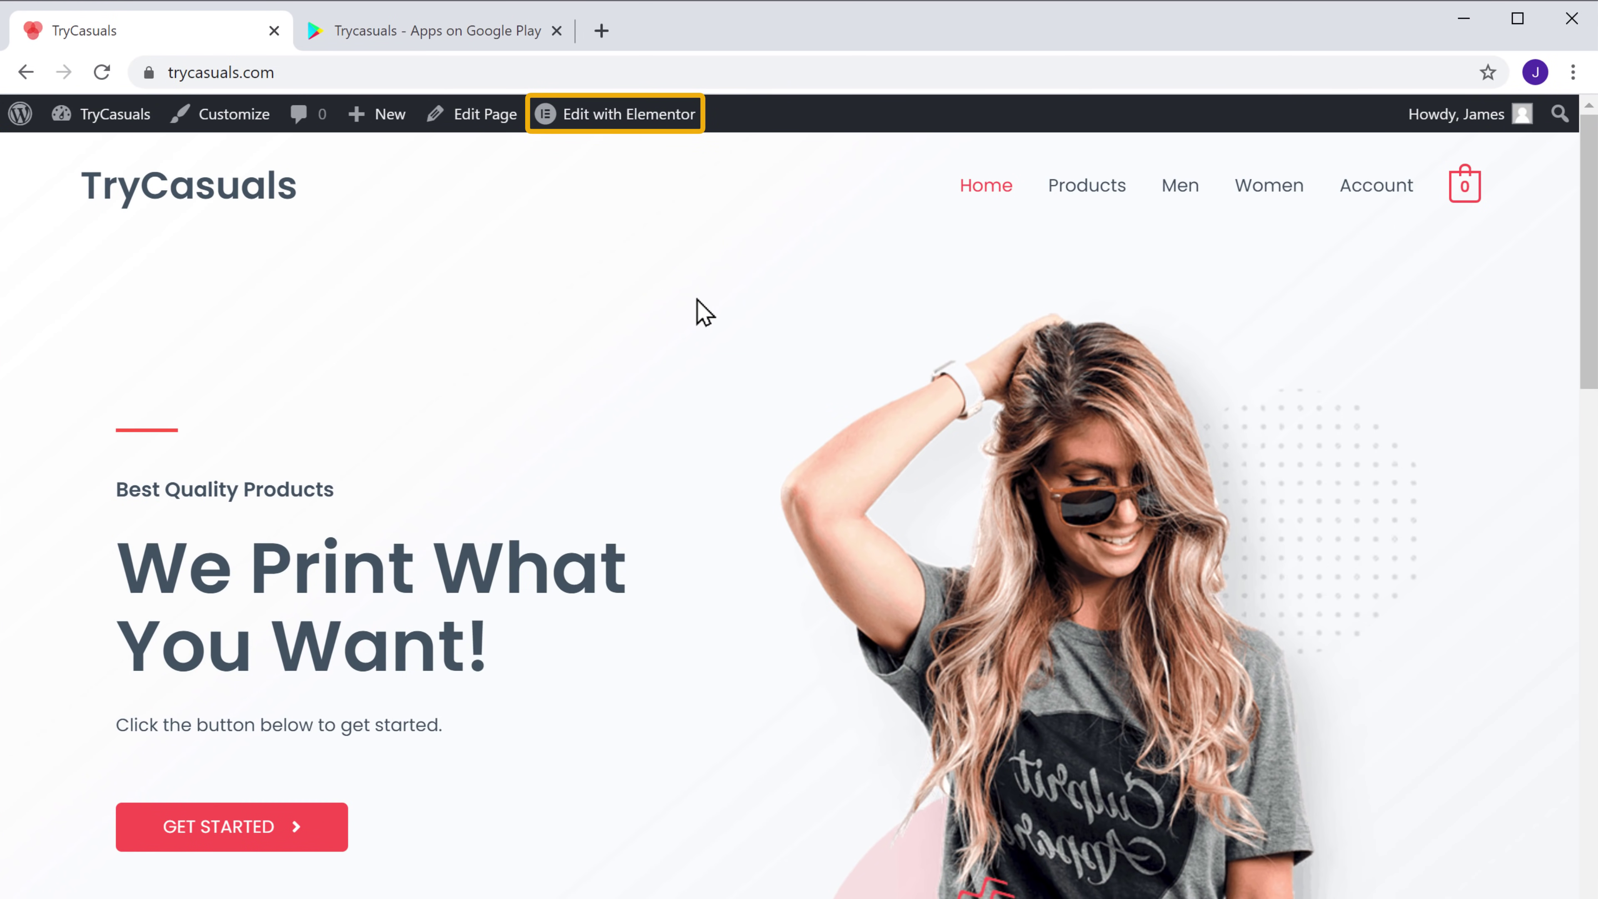
mouse_move(620, 123)
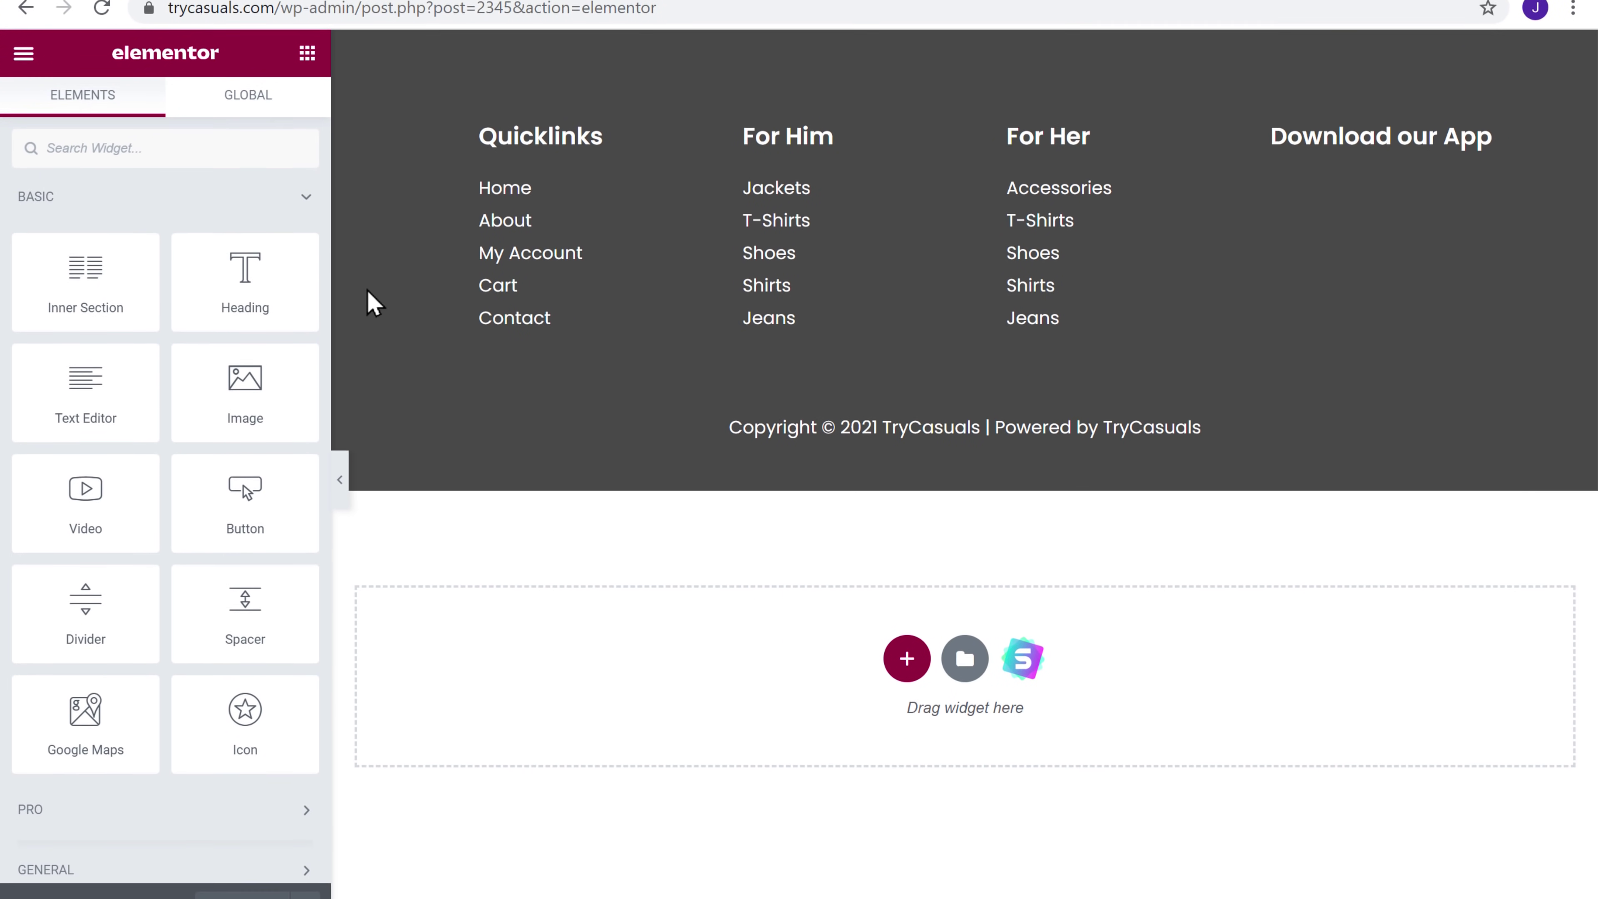
Add an Image widget under Download our App showing the uploaded Playstore Image badge
drag(283, 434, 283, 434)
drag(284, 342, 1373, 133)
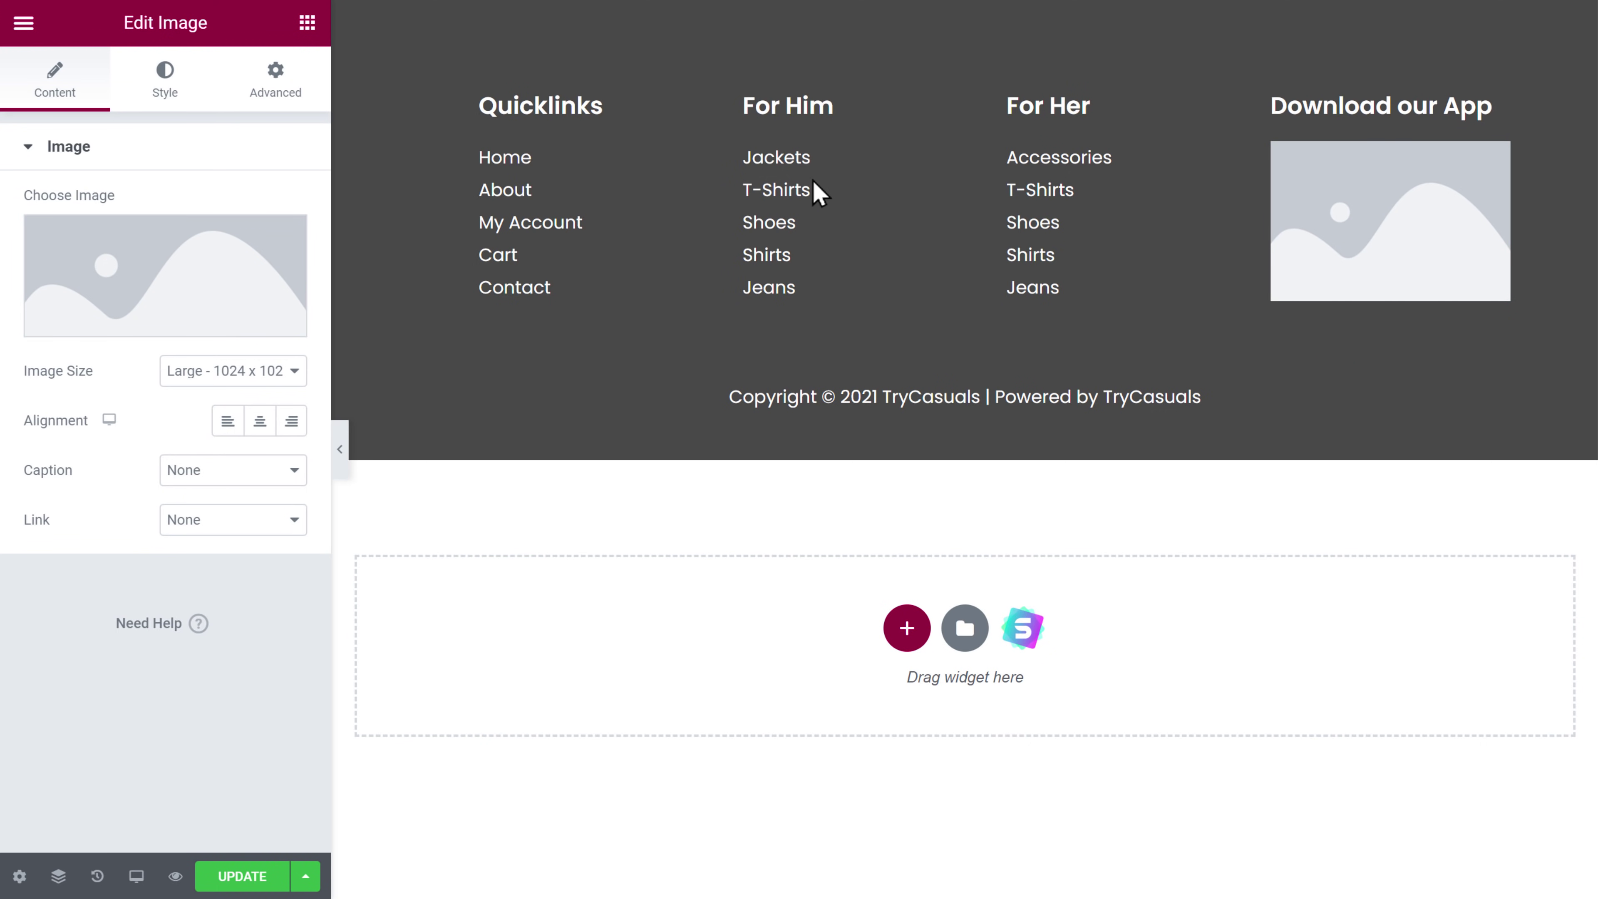
click(166, 239)
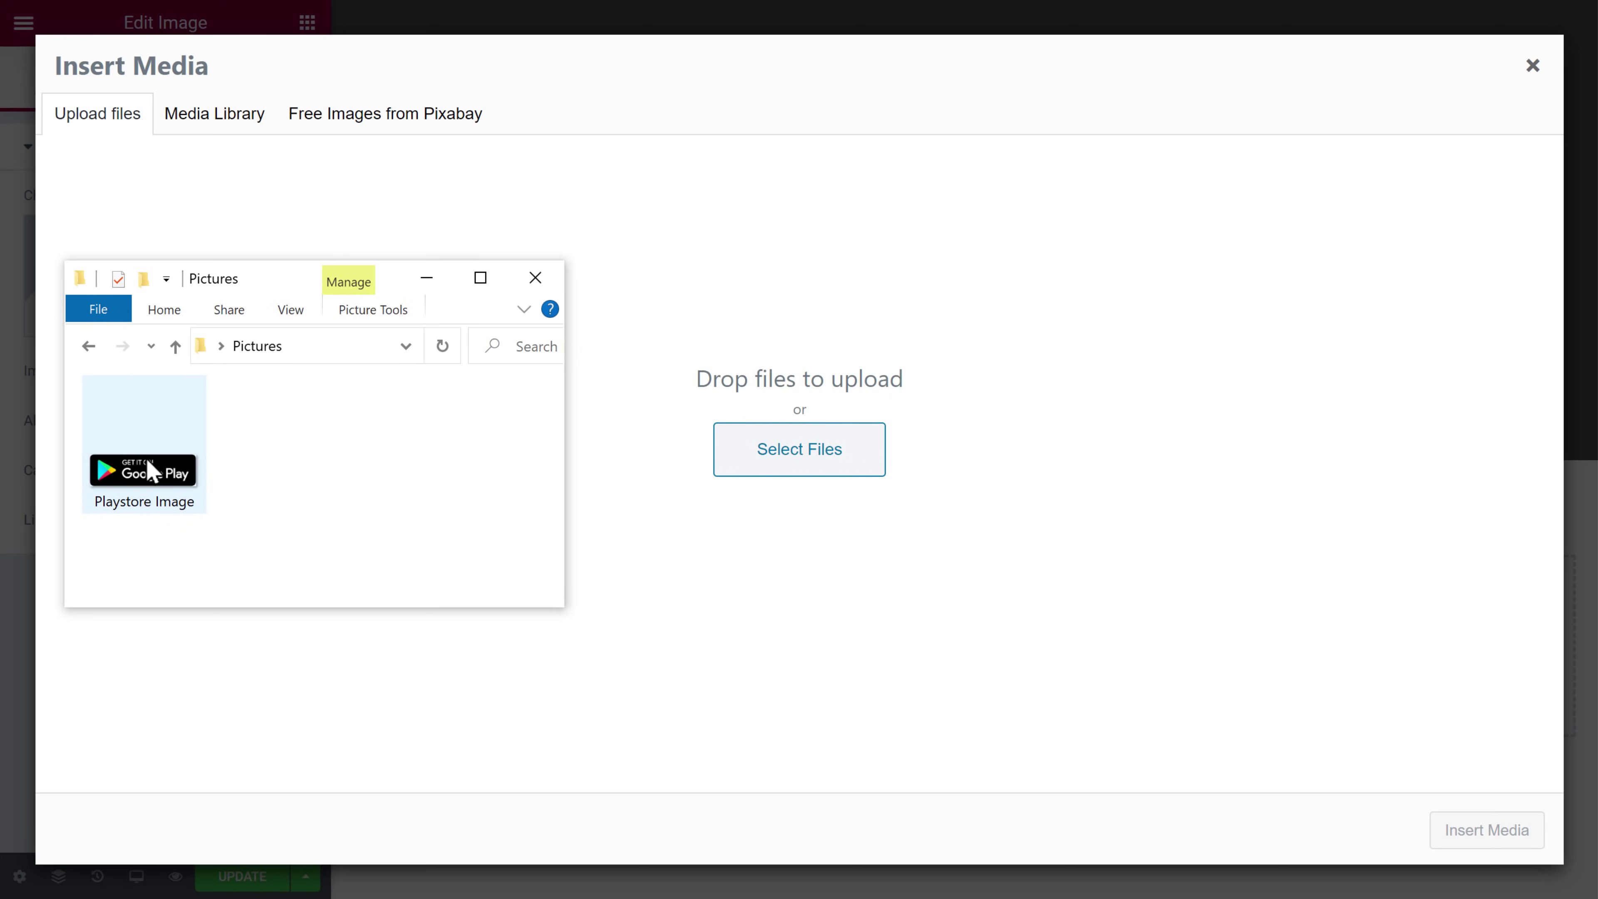
drag(146, 457, 774, 365)
drag(774, 365, 776, 367)
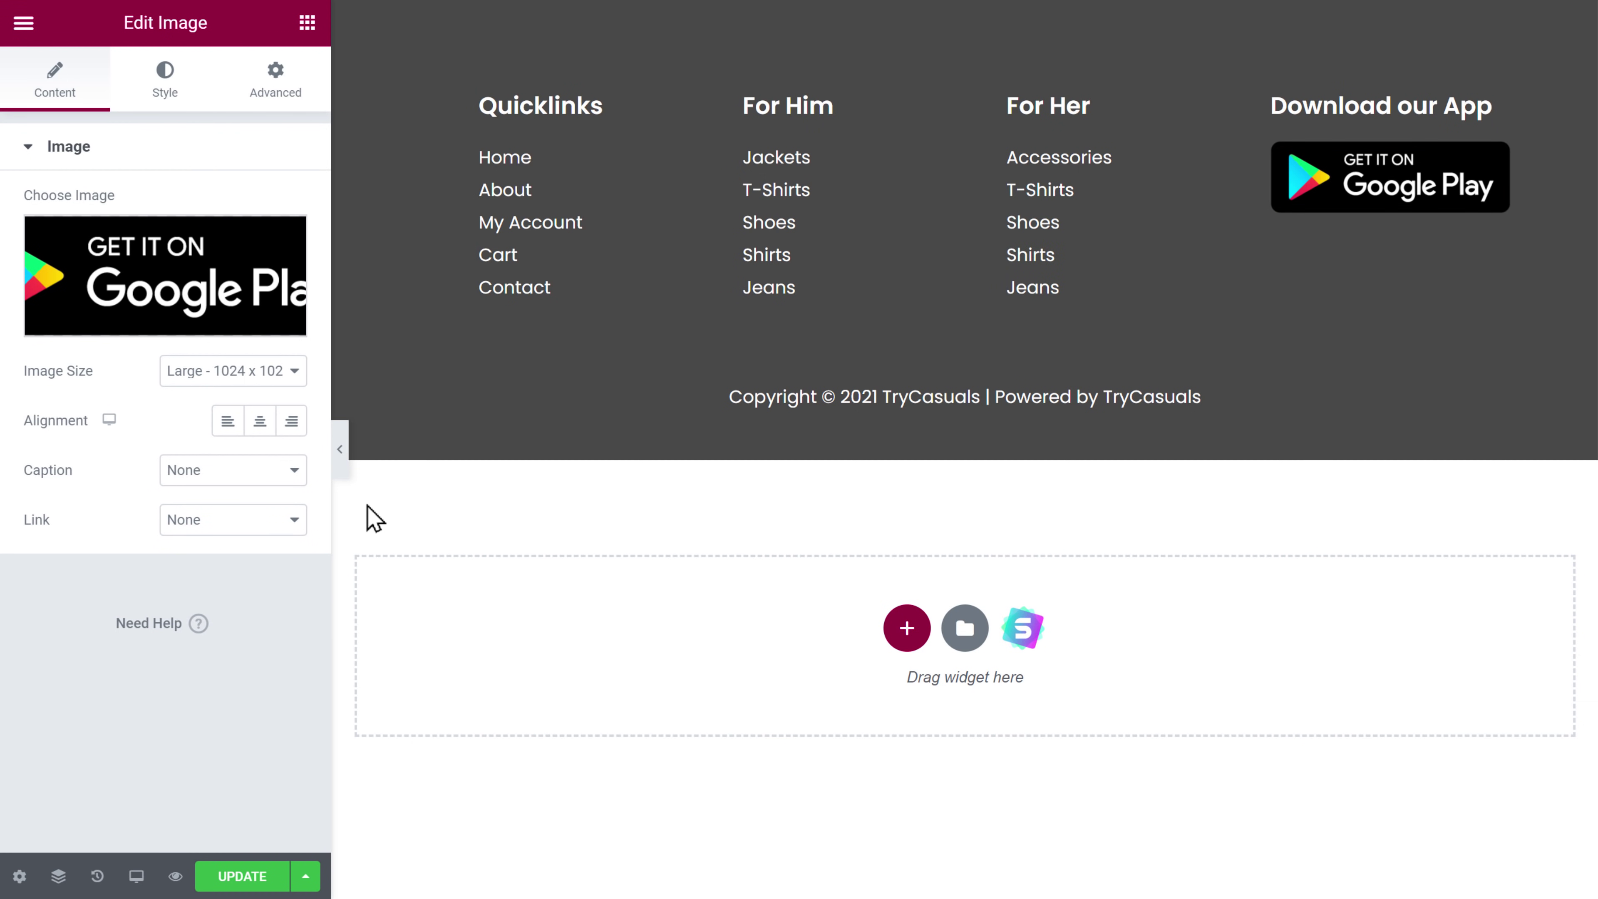
Set the badge's Custom URL link to the copied Trycasuals Google Play page address
click(293, 521)
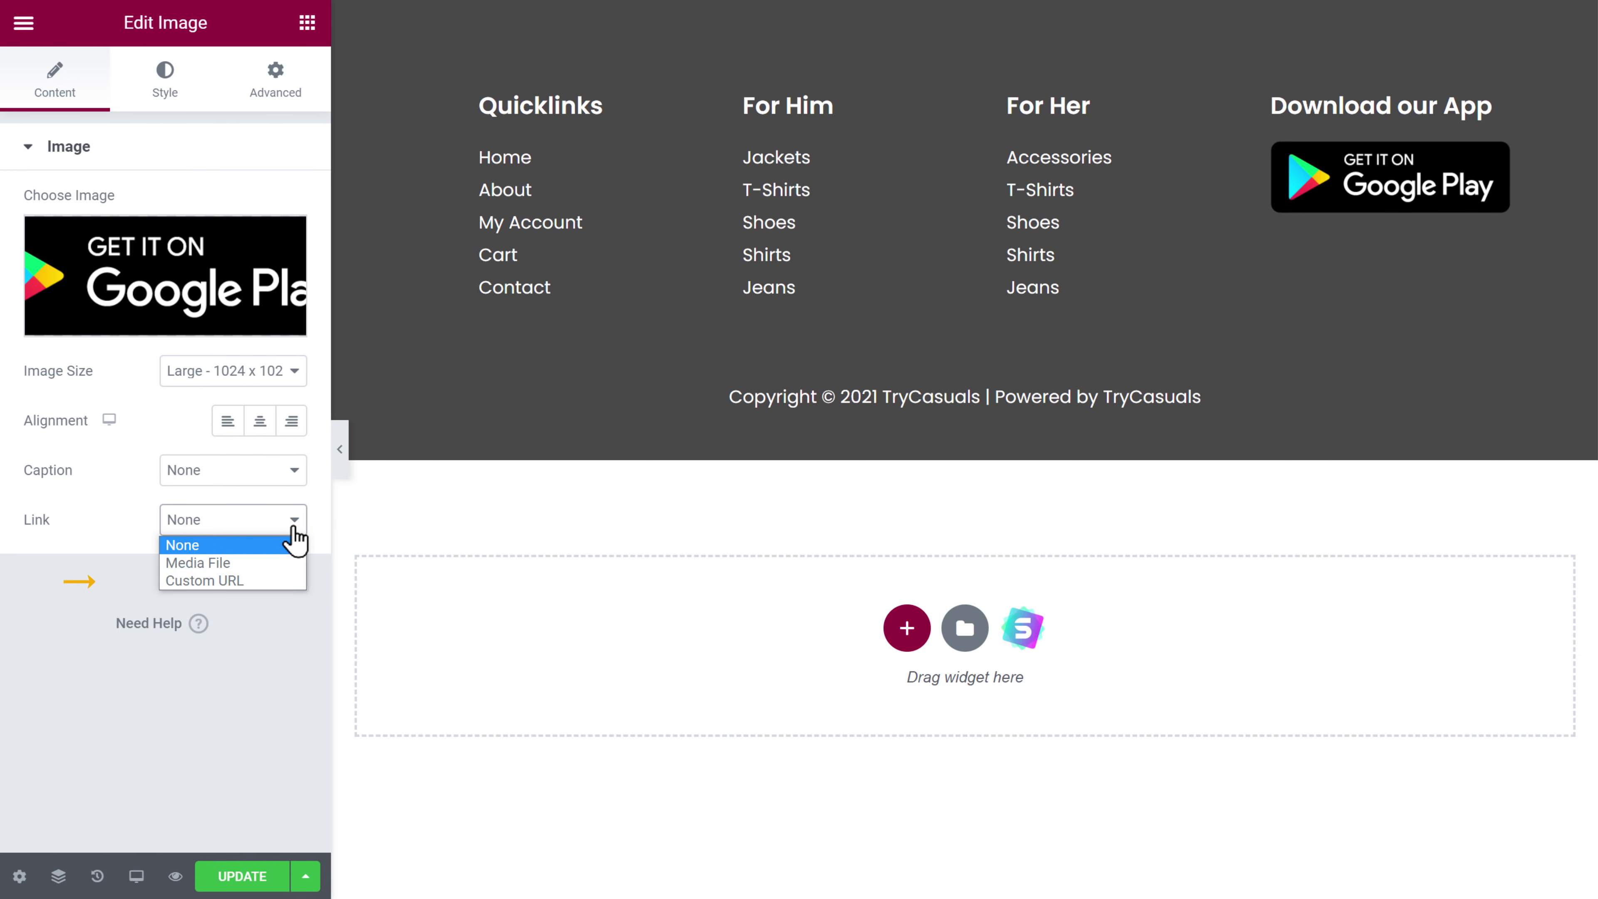
click(217, 580)
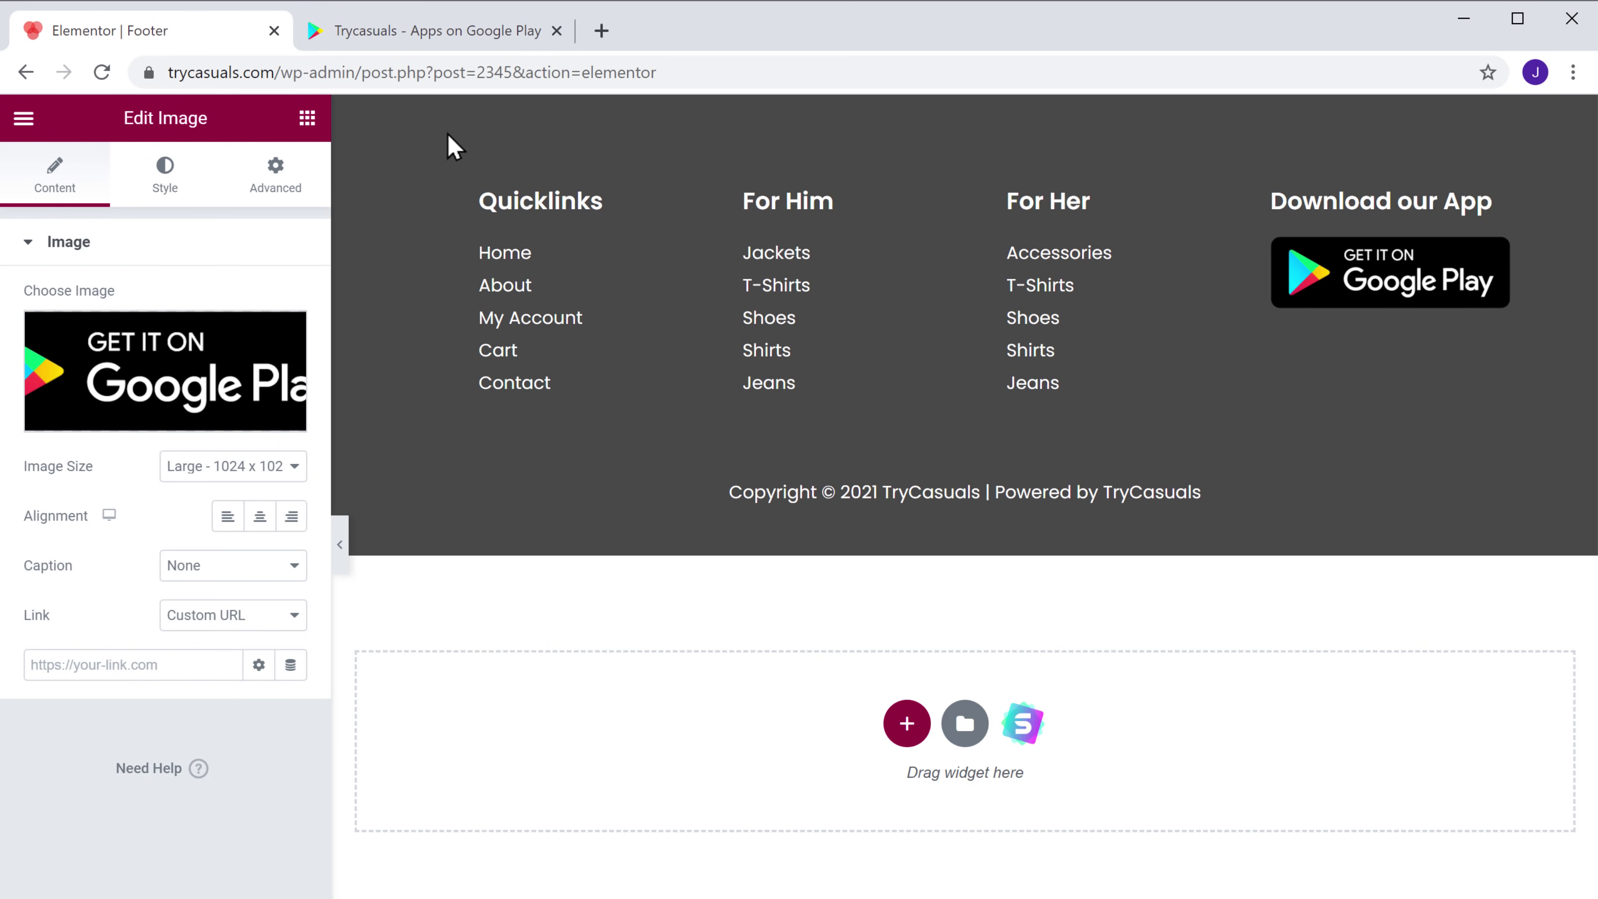
click(448, 39)
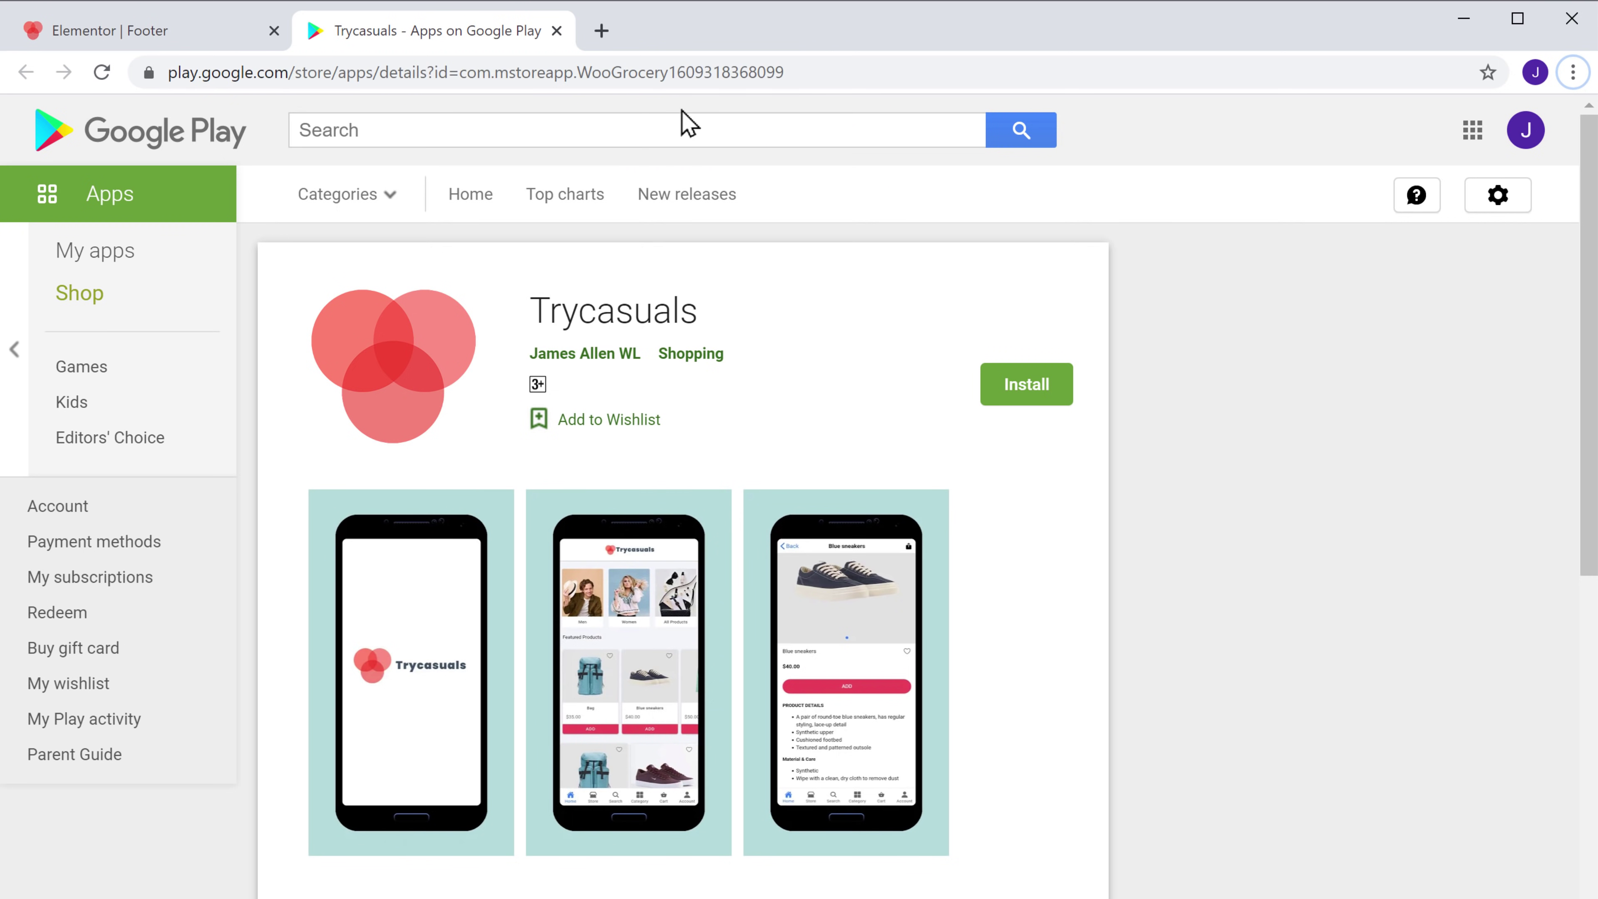
right_click(794, 71)
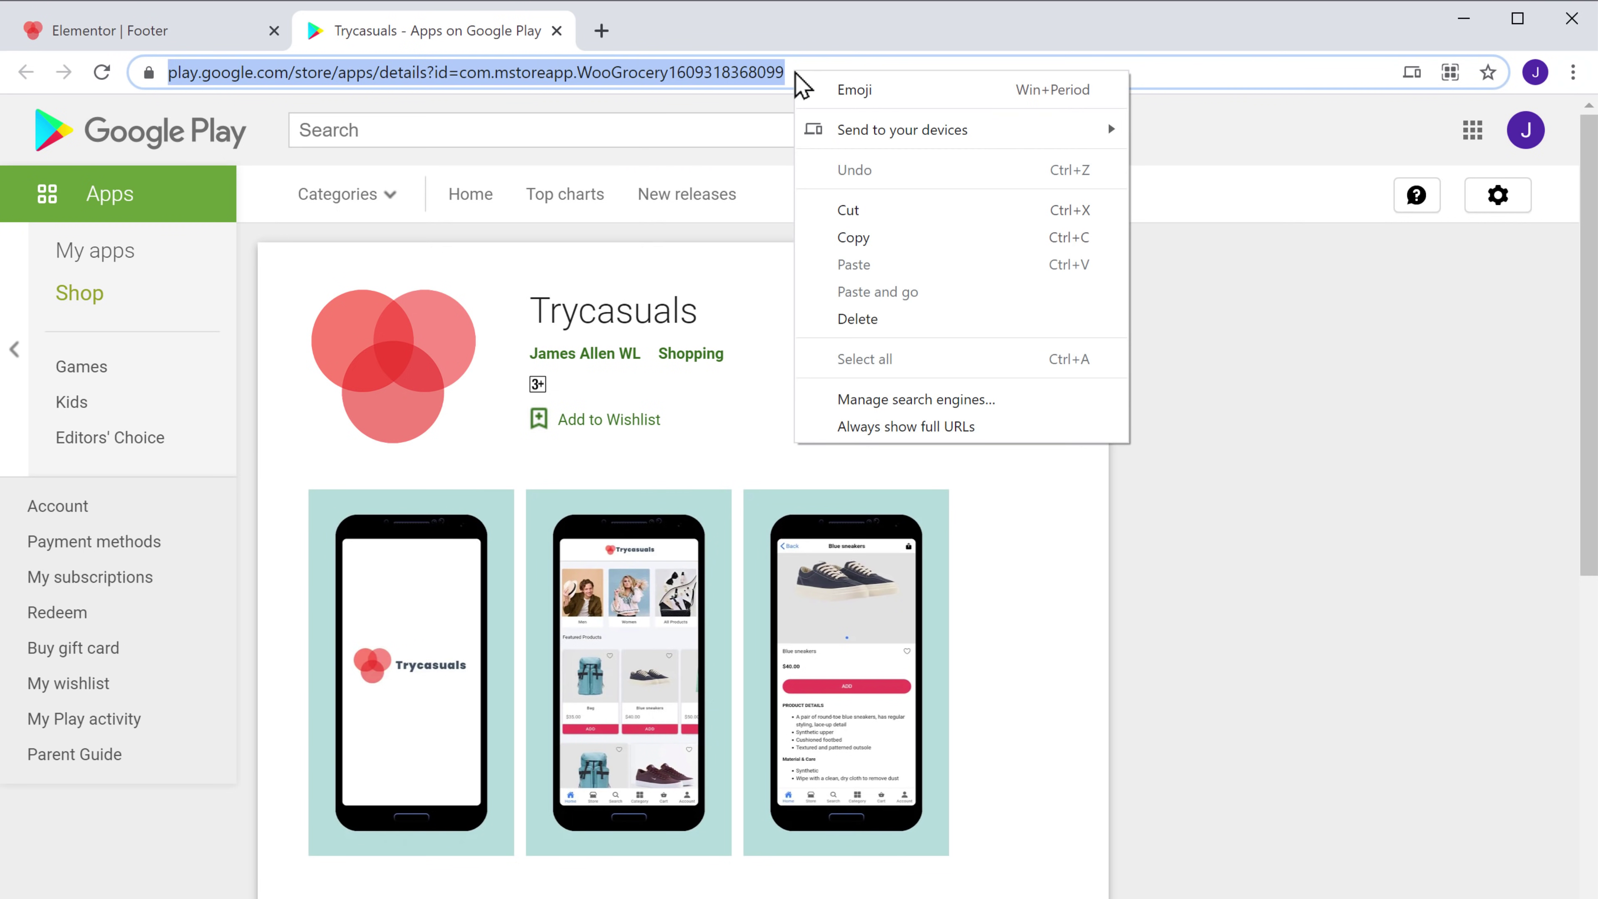
click(847, 240)
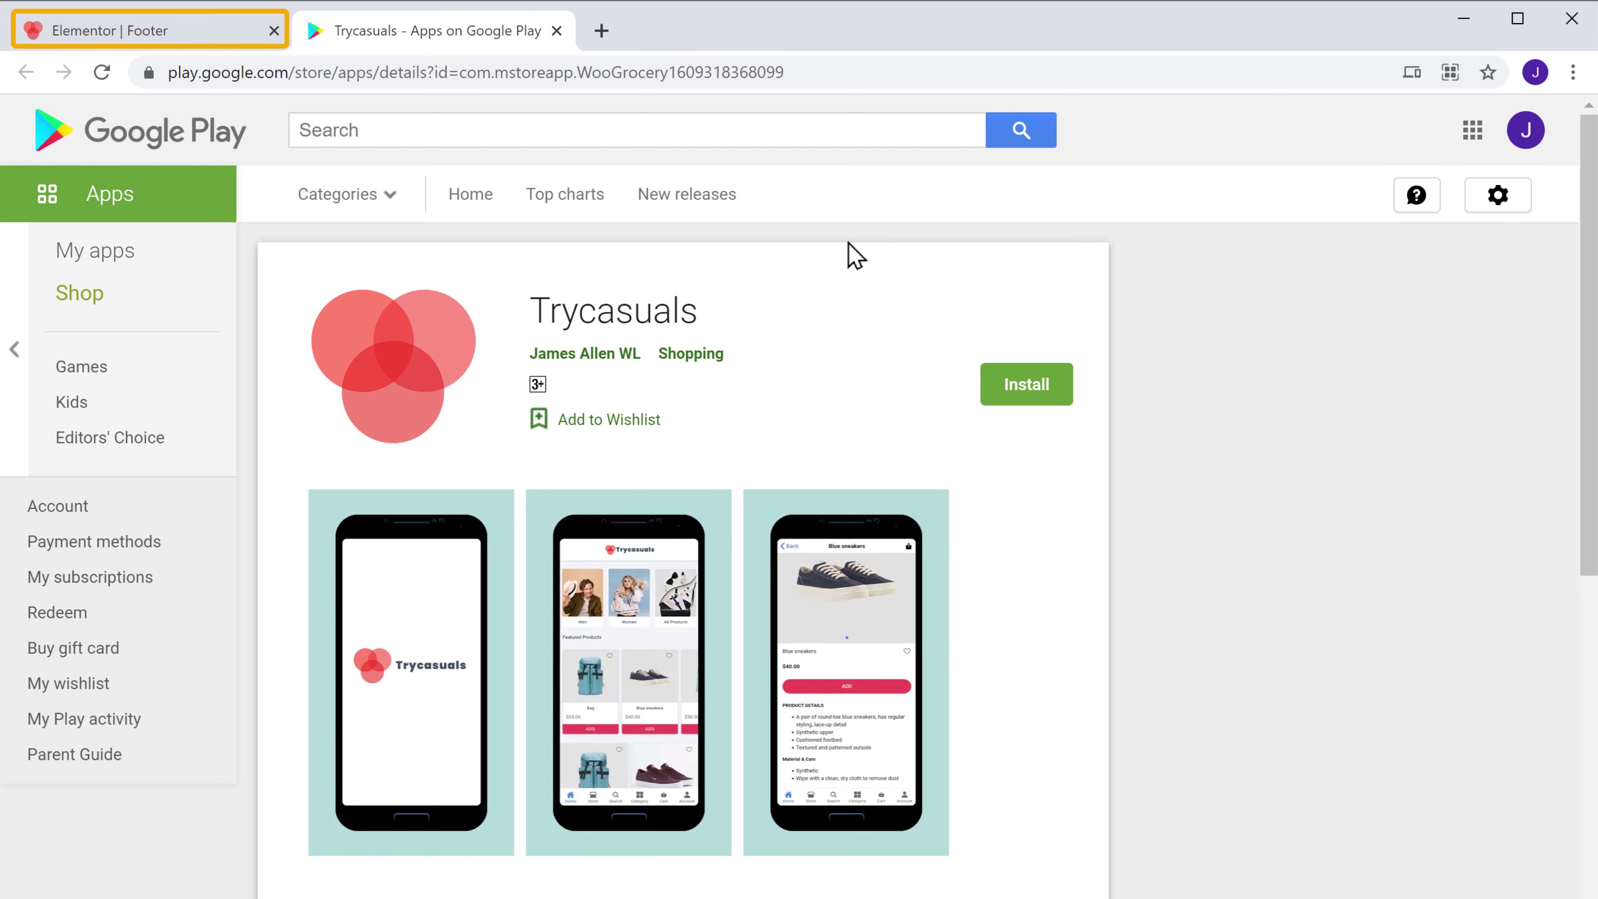
click(129, 38)
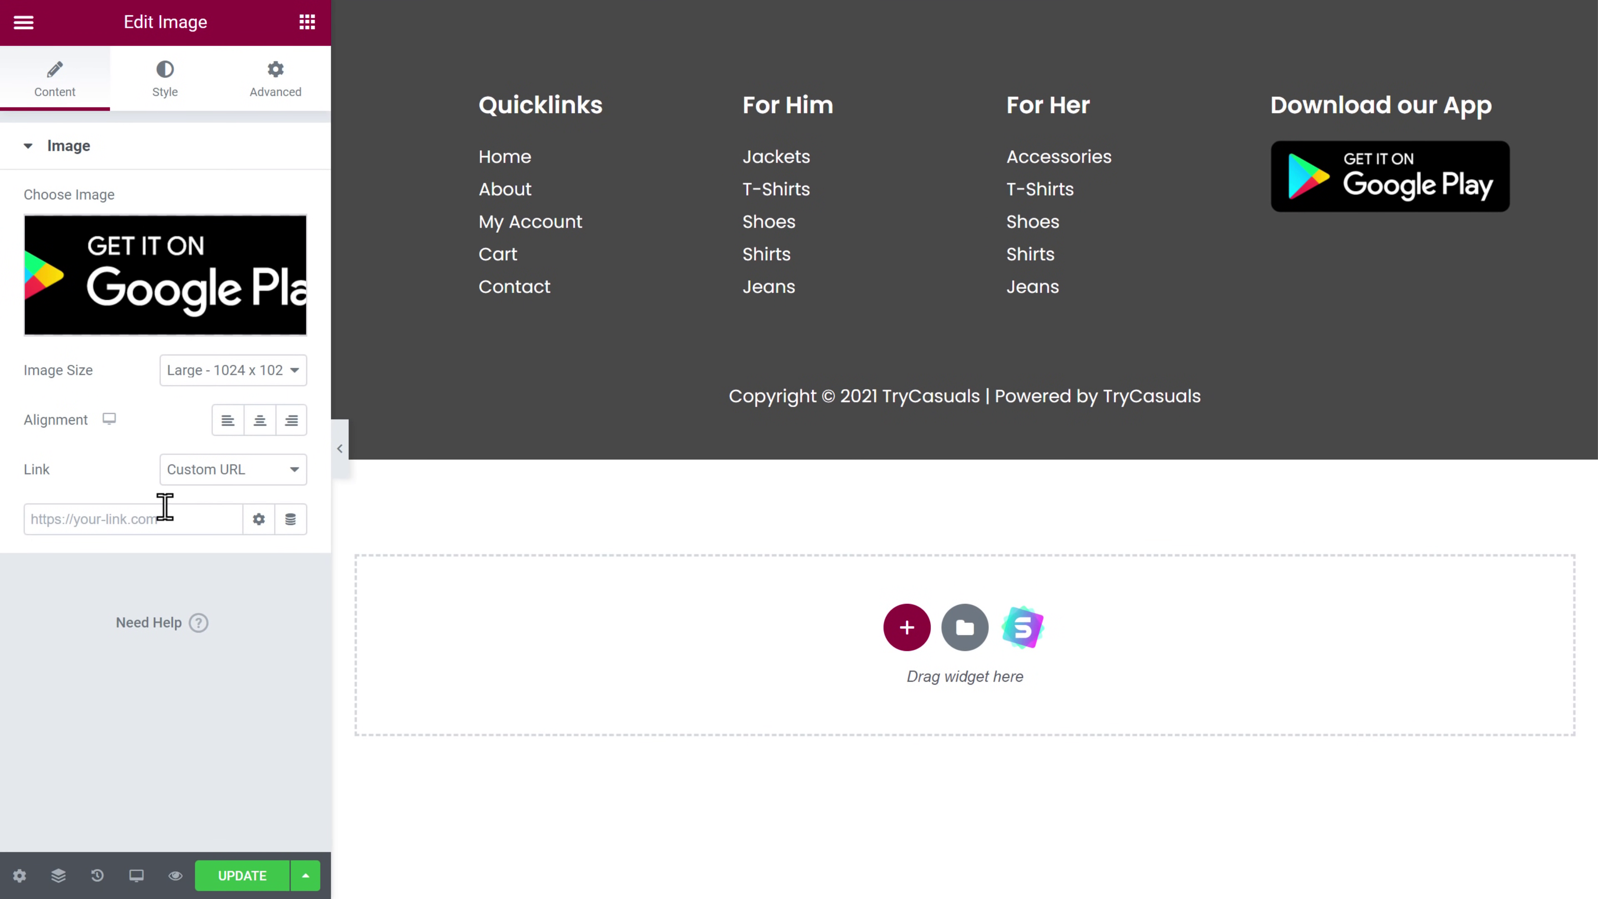
right_click(164, 516)
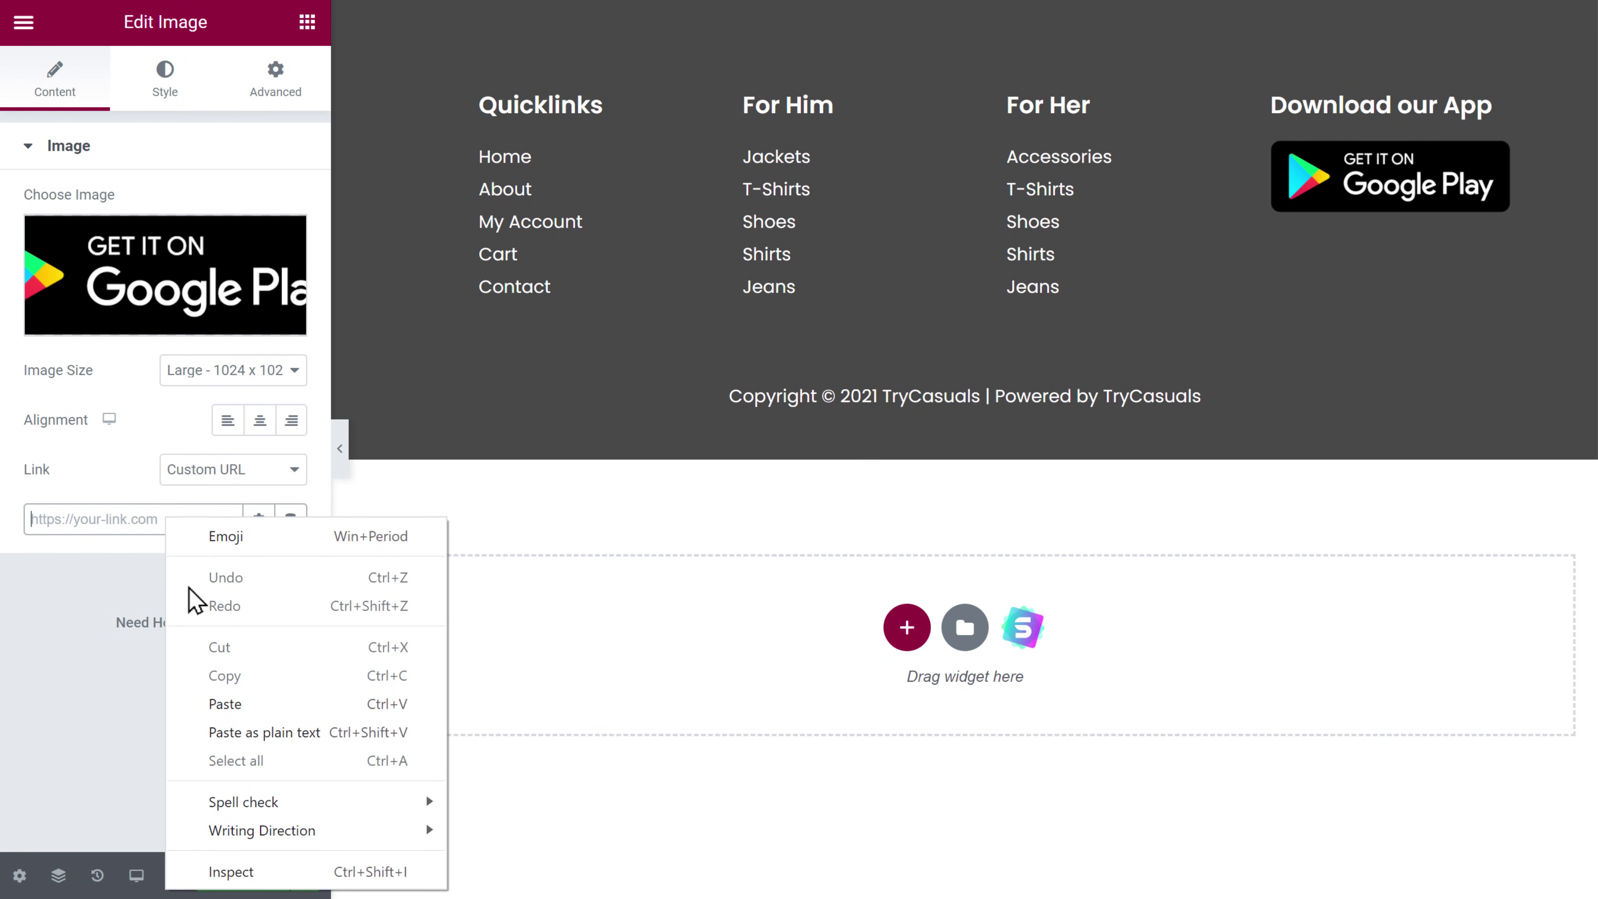
click(223, 705)
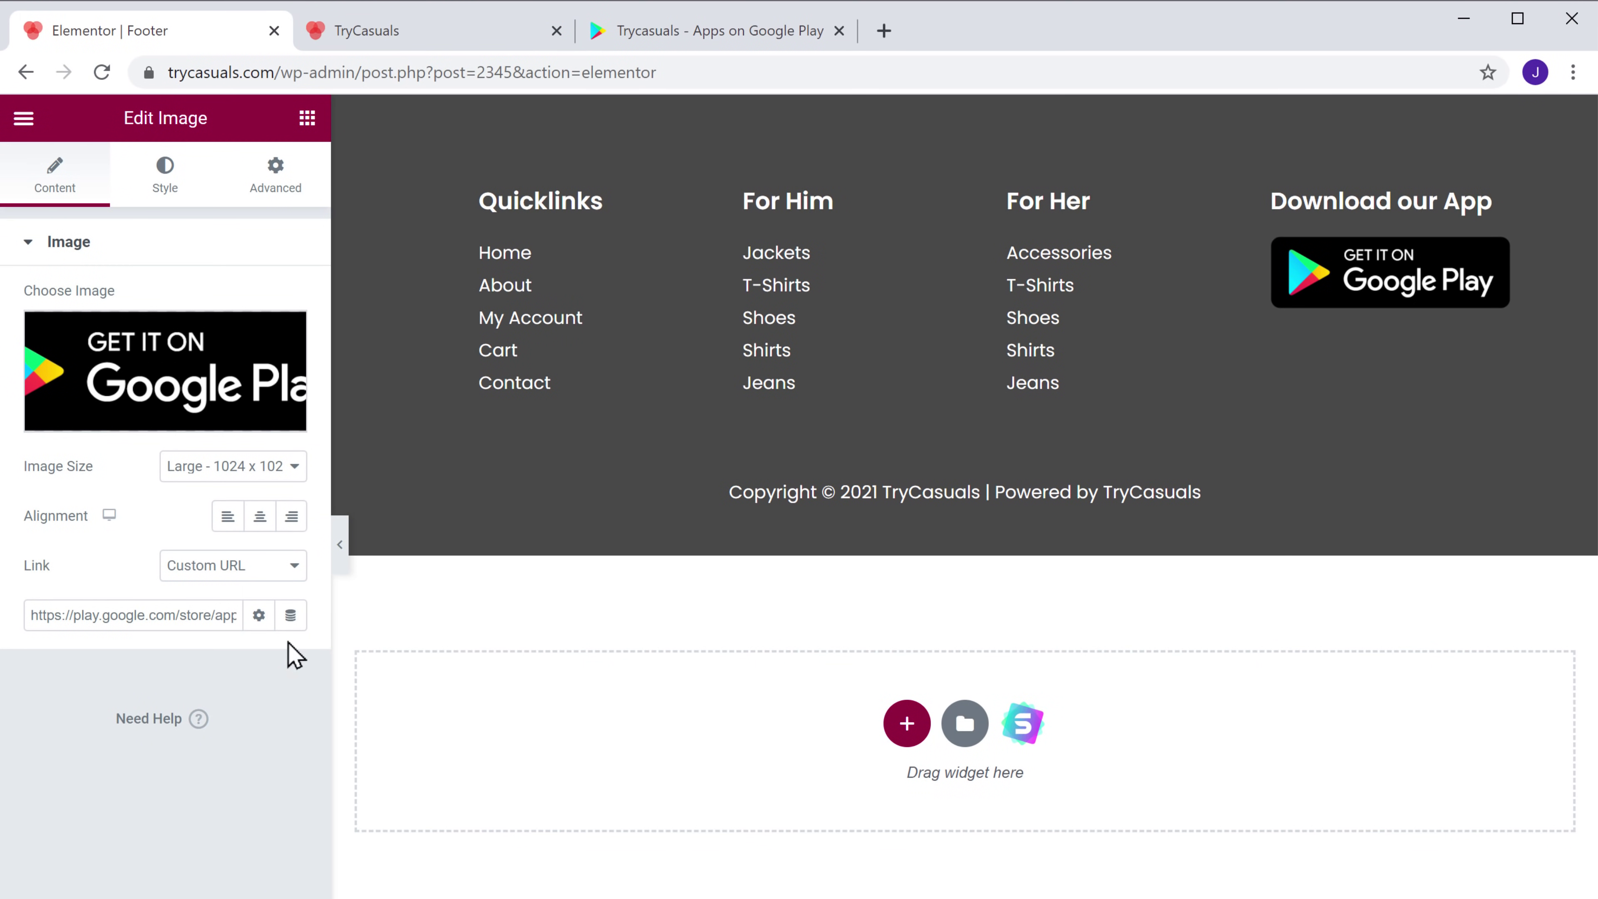
click(373, 39)
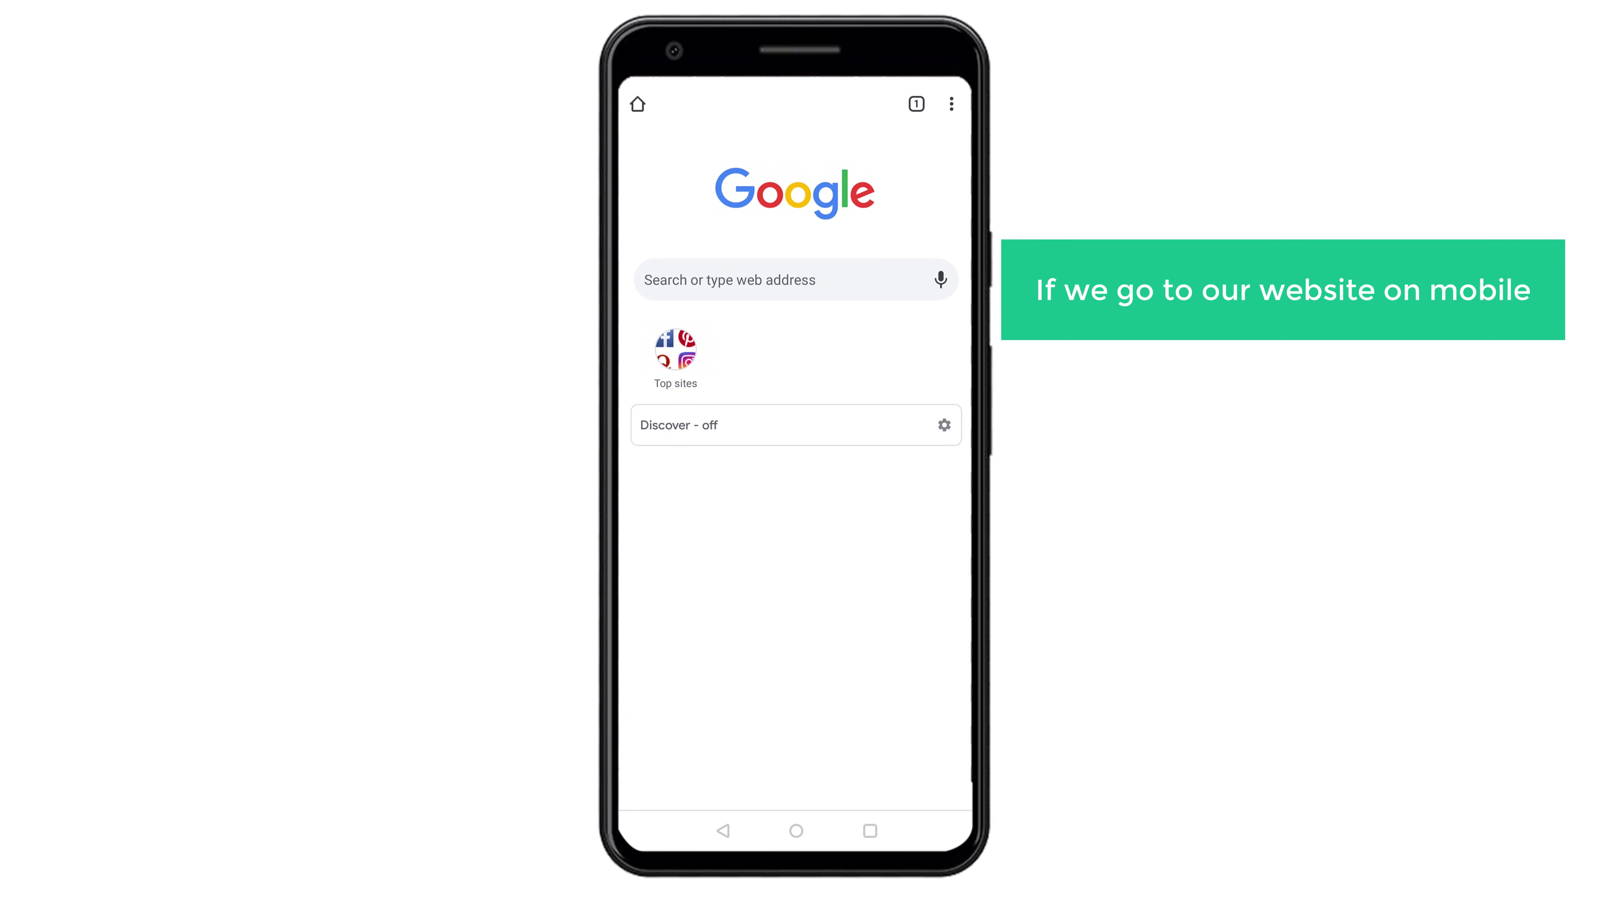
Load trycasuals.com in phone Chrome and scroll to the footer's Download our App Google Play badge
click(795, 280)
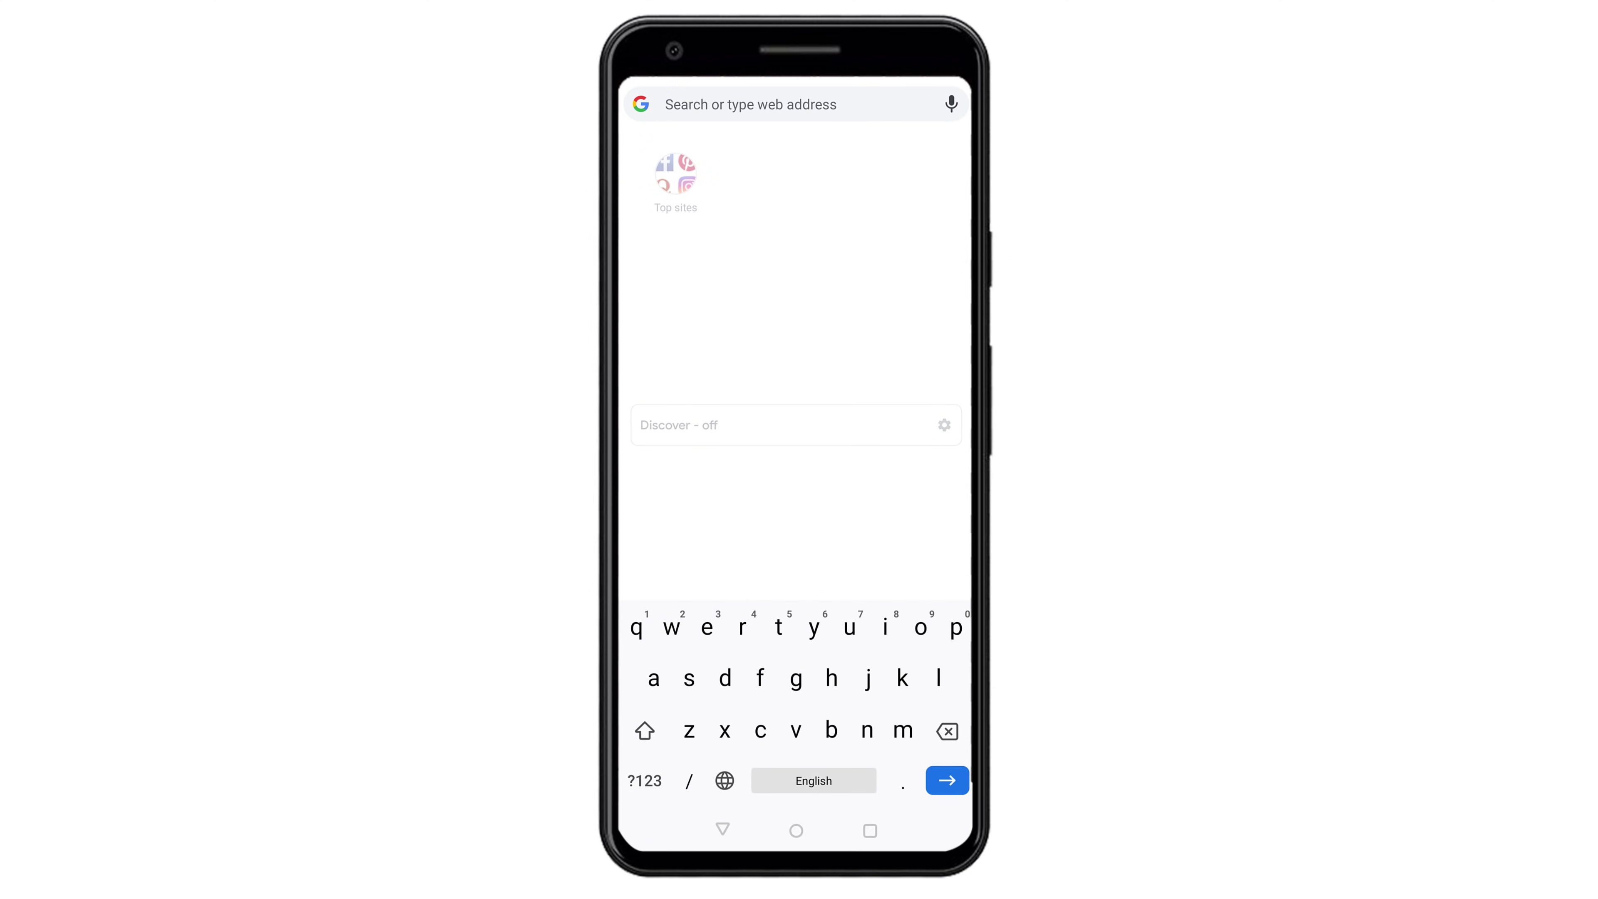
text(trycasuals.co)
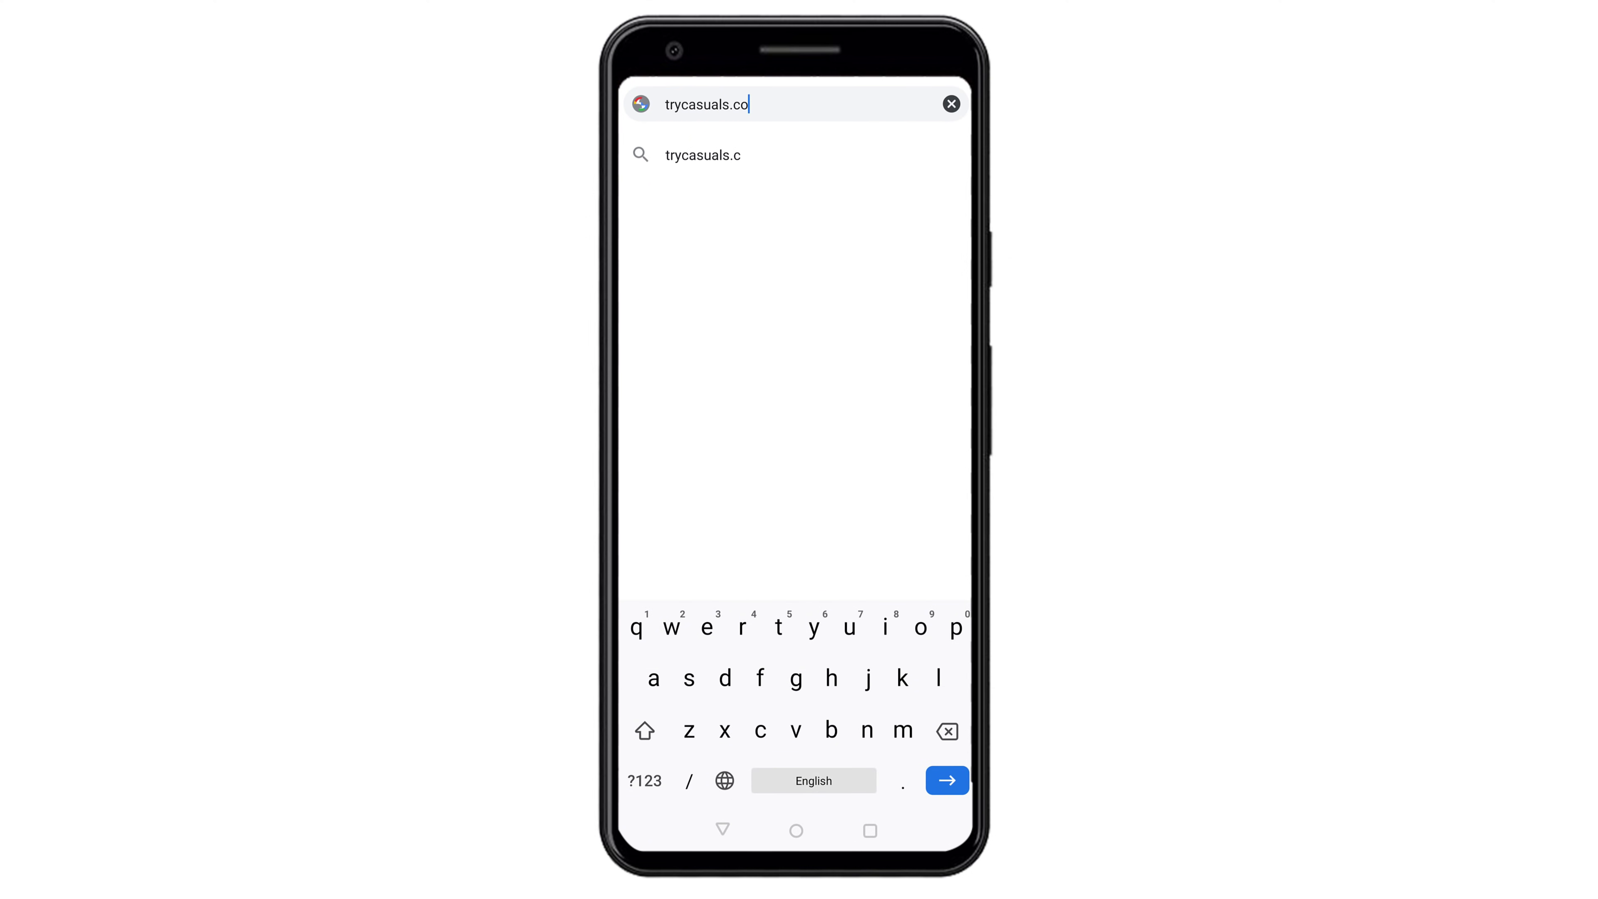
text(m)
key(Return)
scroll(795, 441, down, 10)
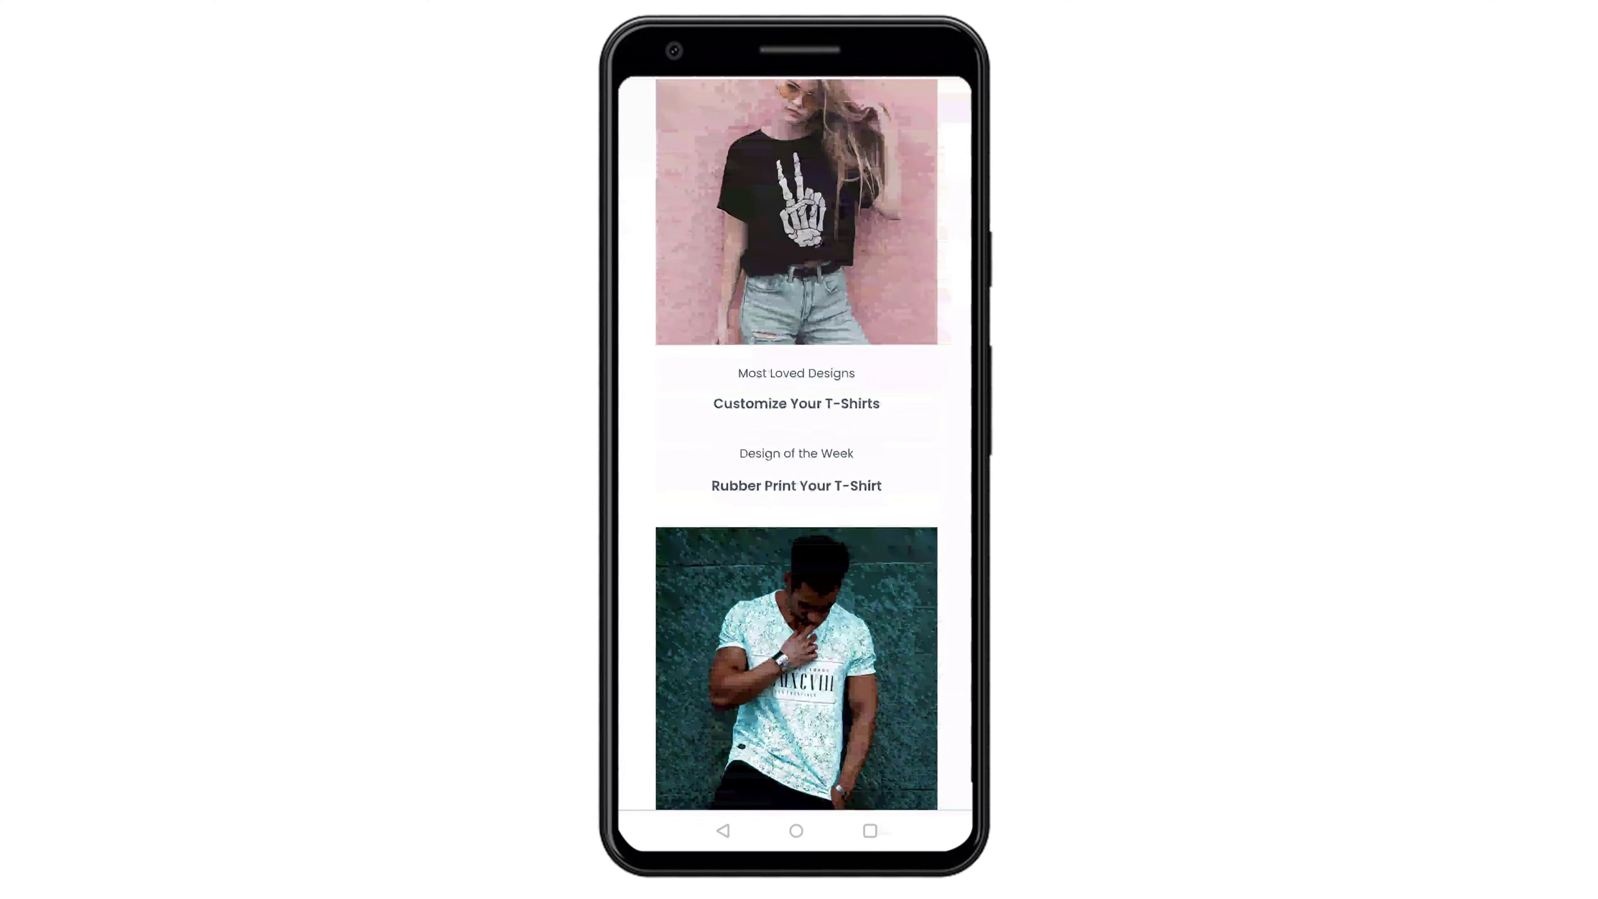
scroll(795, 441, down, 20)
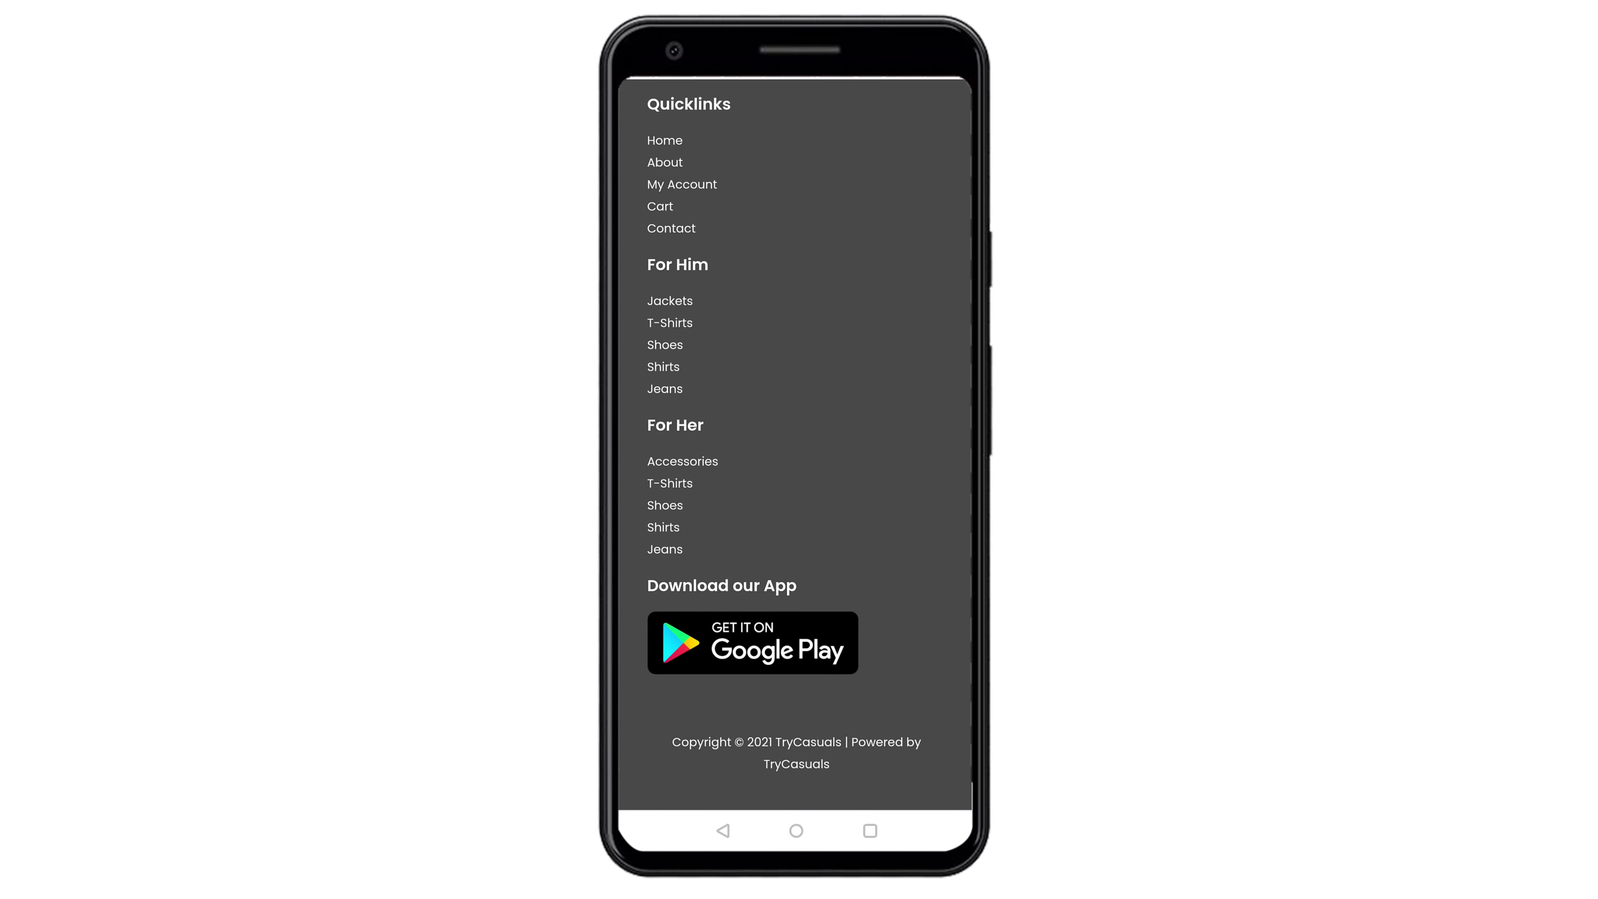